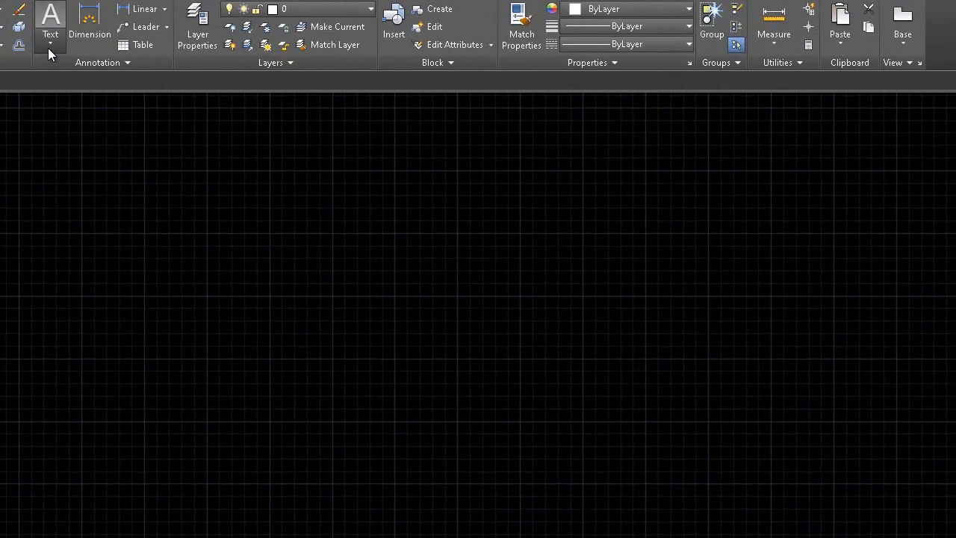
Step: Draw a wide horizontal rectangle in the lower-left area of the drawing by picking two opposite corners
{"action": "left_click", "coordinate": [48, 48]}
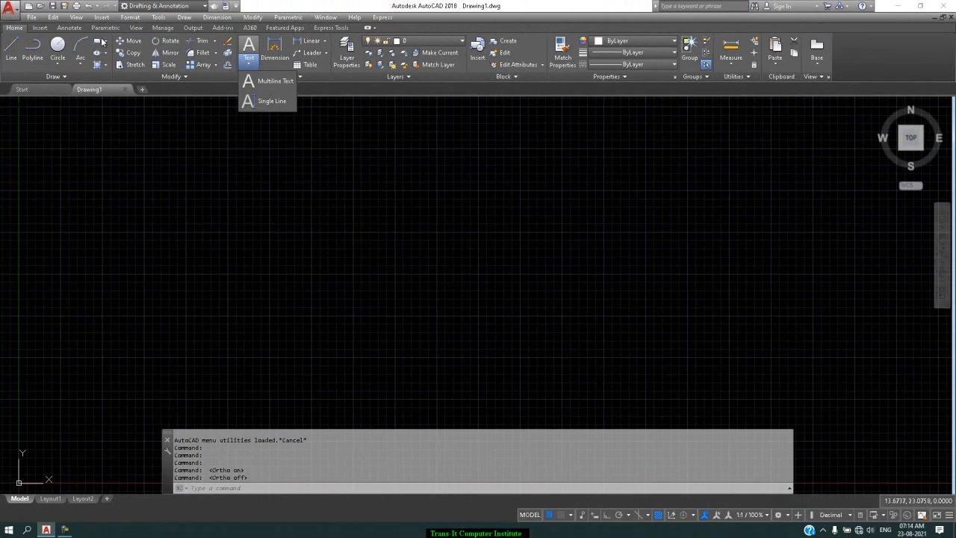
{"action": "left_click", "coordinate": [9, 31]}
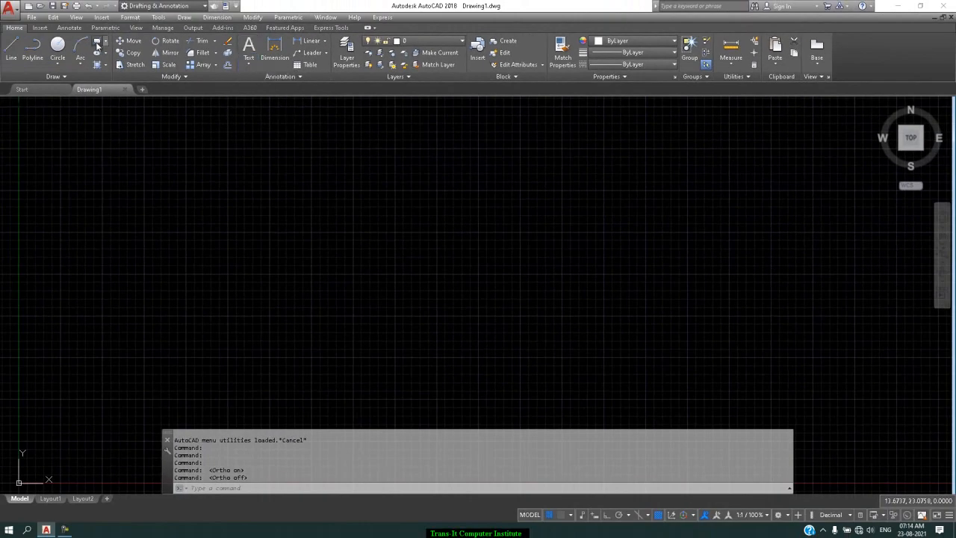
{"action": "left_click", "coordinate": [138, 377]}
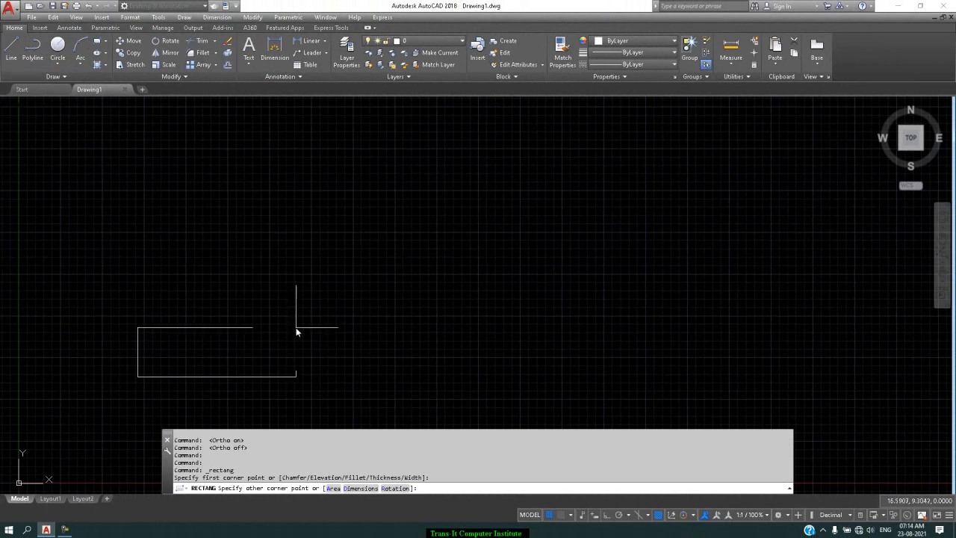
{"action": "left_click", "coordinate": [295, 328]}
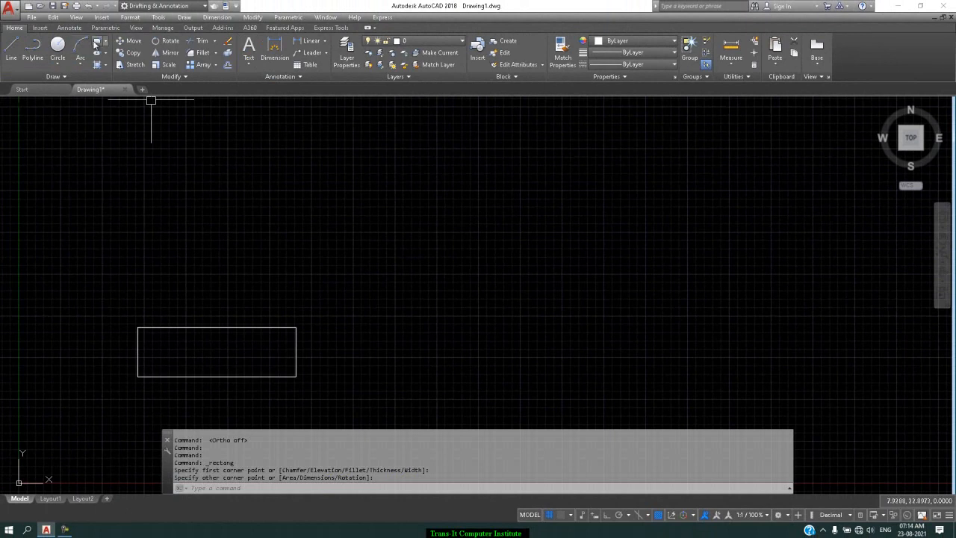
Step: Draw a second rectangle to the right of the first, aligned with its bottom and top edges
{"action": "left_click", "coordinate": [97, 41]}
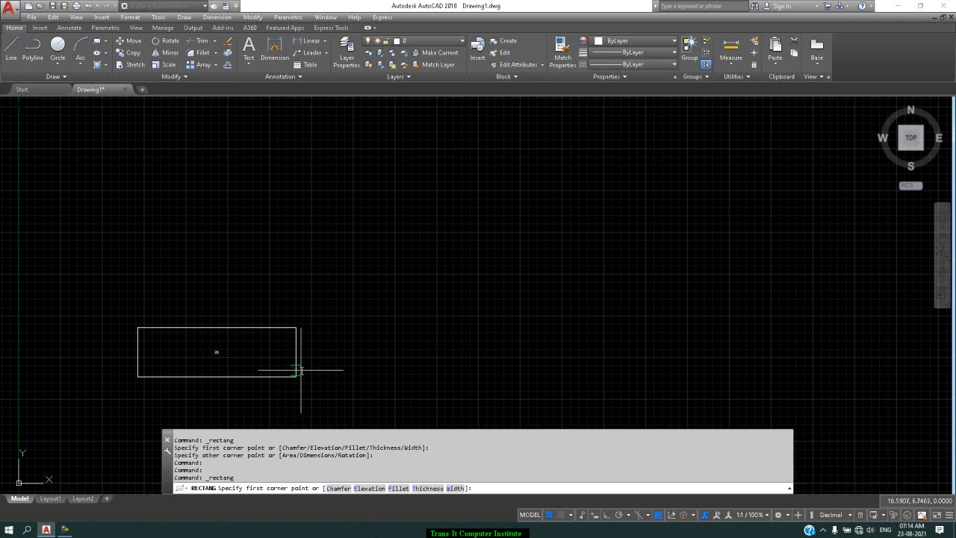
{"action": "left_click", "coordinate": [392, 380]}
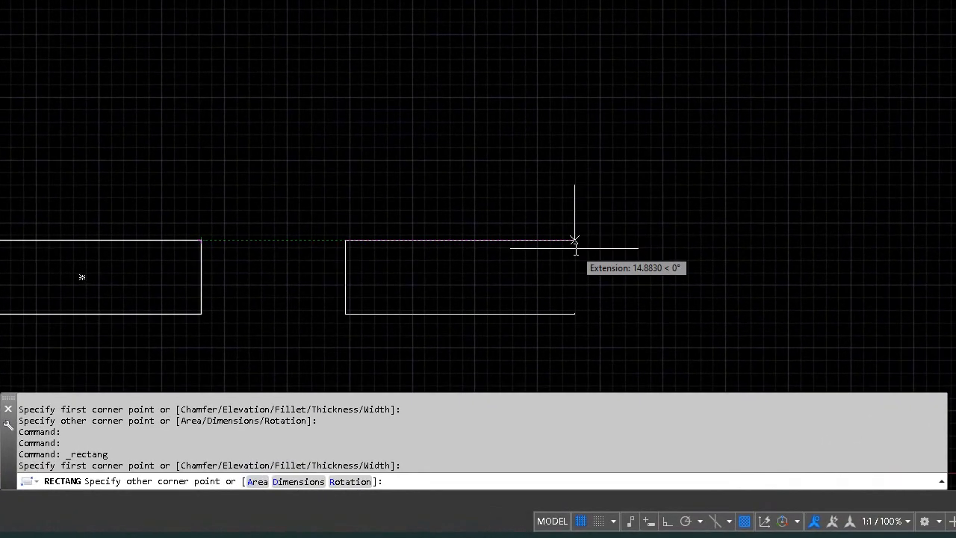
{"action": "left_click", "coordinate": [545, 326]}
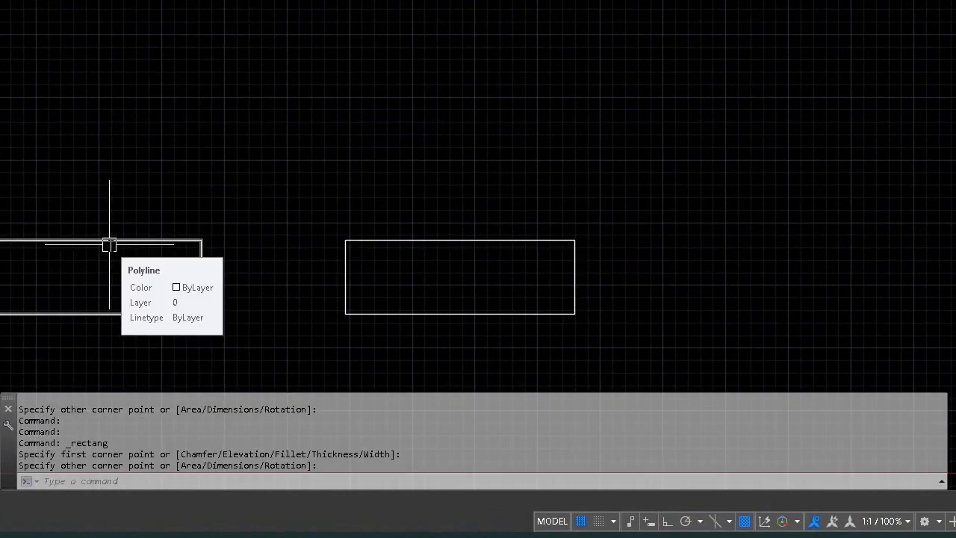
Step: Draw a third rectangle above the first one, aligned with its left and right edges
{"action": "key", "text": "Return"}
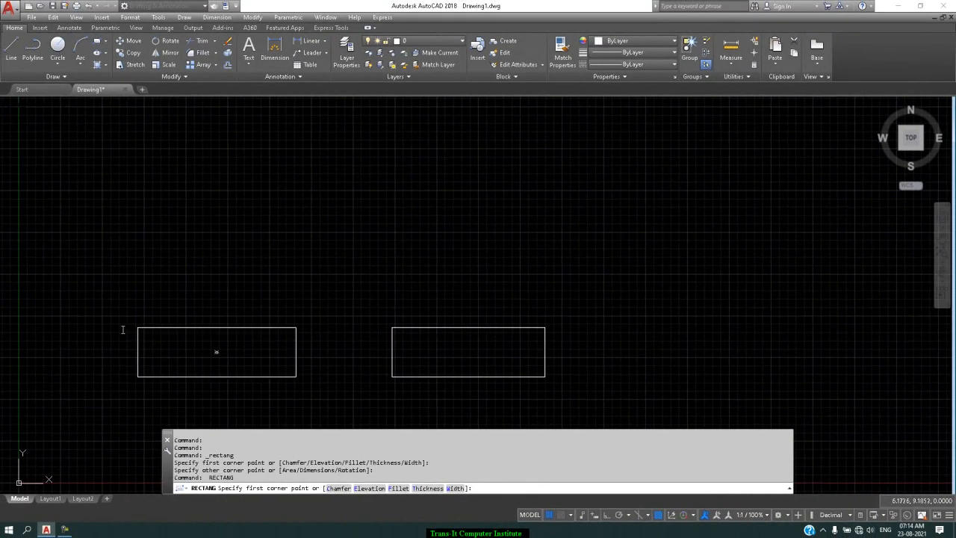
{"action": "left_click", "coordinate": [137, 292]}
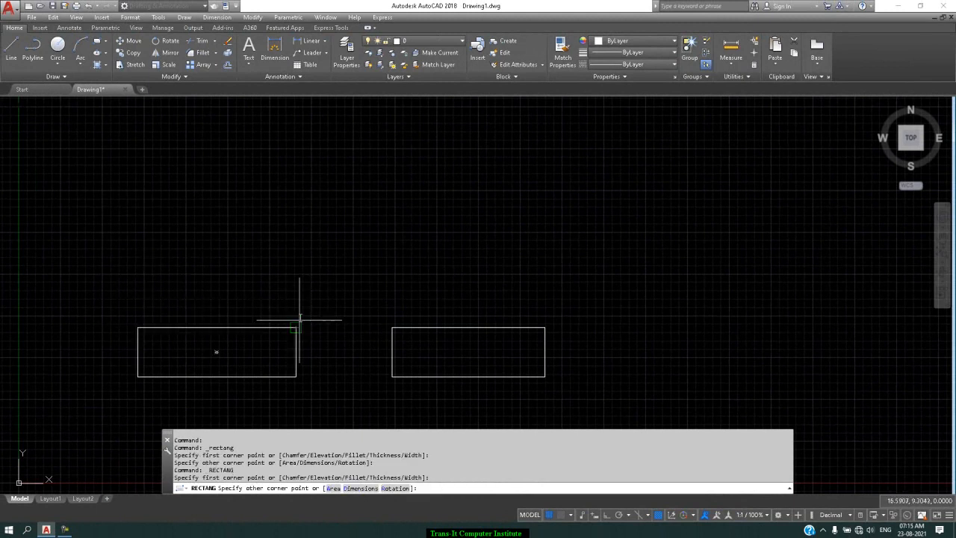
{"action": "left_click", "coordinate": [296, 234]}
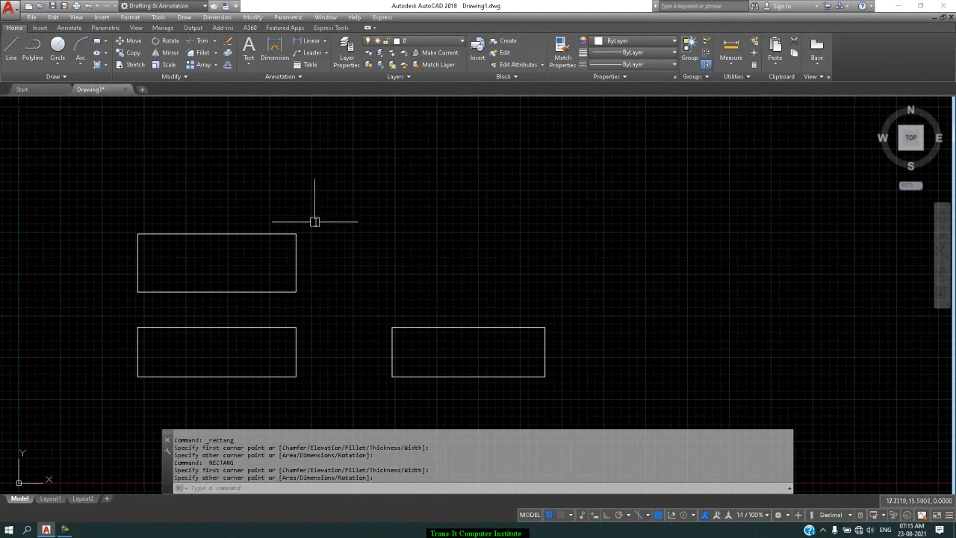
Step: Move the upper rectangle straight up with Ortho mode on to widen the gap below it, and turn off the grid display
{"action": "left_click", "coordinate": [320, 206]}
{"action": "left_click", "coordinate": [82, 308]}
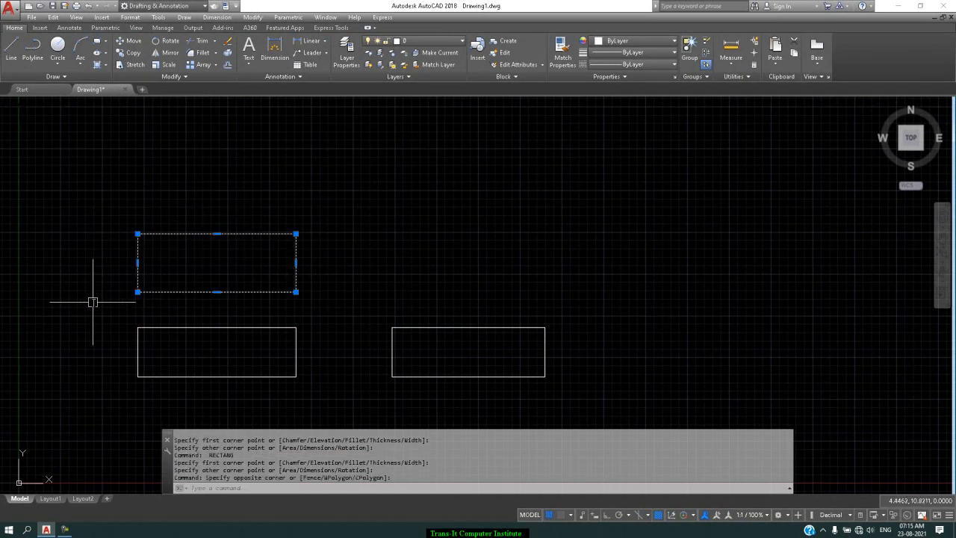
{"action": "type", "text": "m"}
{"action": "key", "text": "Return"}
{"action": "left_click", "coordinate": [202, 268]}
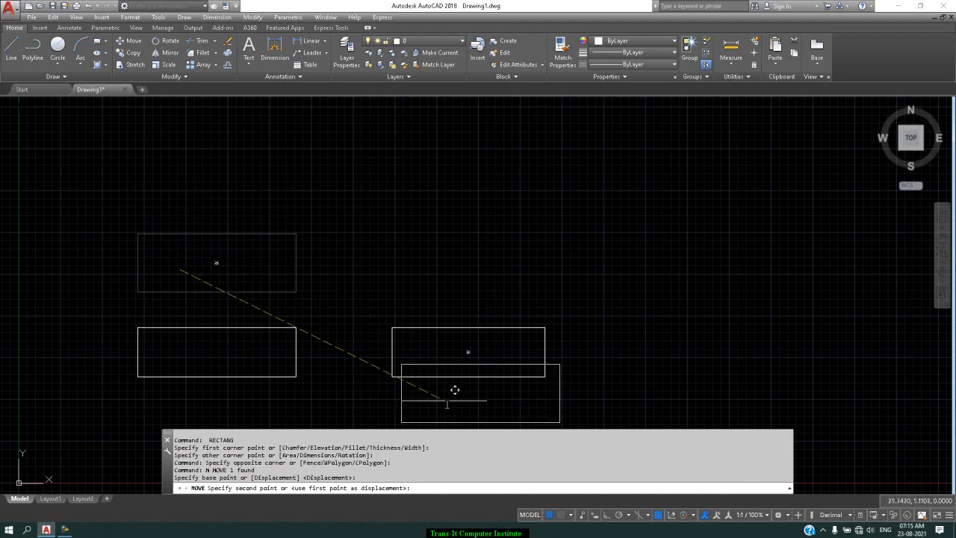
{"action": "left_click", "coordinate": [607, 517]}
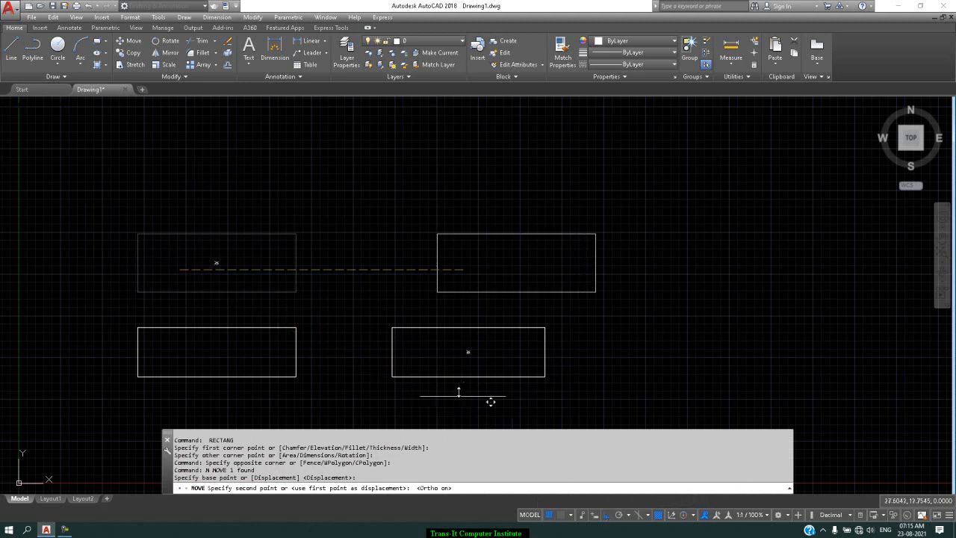
{"action": "left_click", "coordinate": [159, 213]}
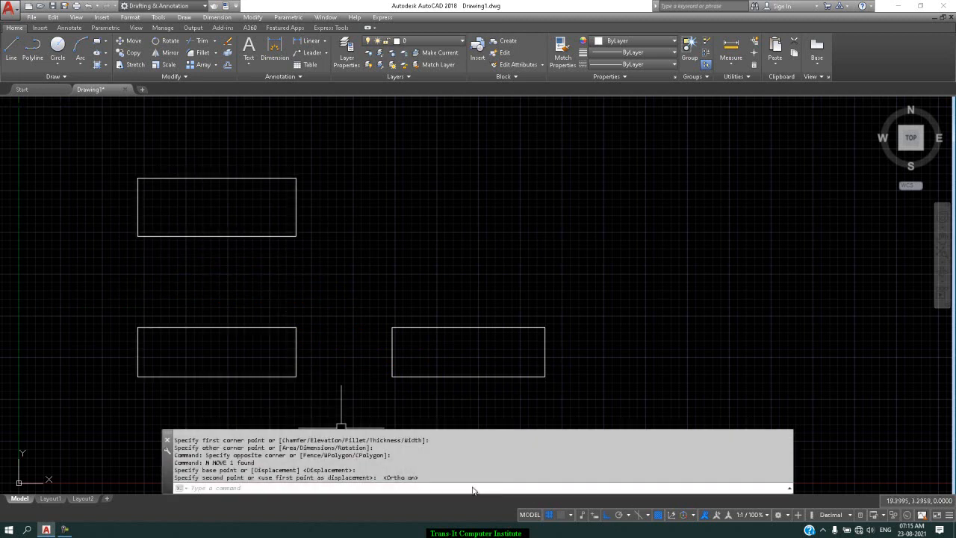
{"action": "left_click", "coordinate": [550, 514]}
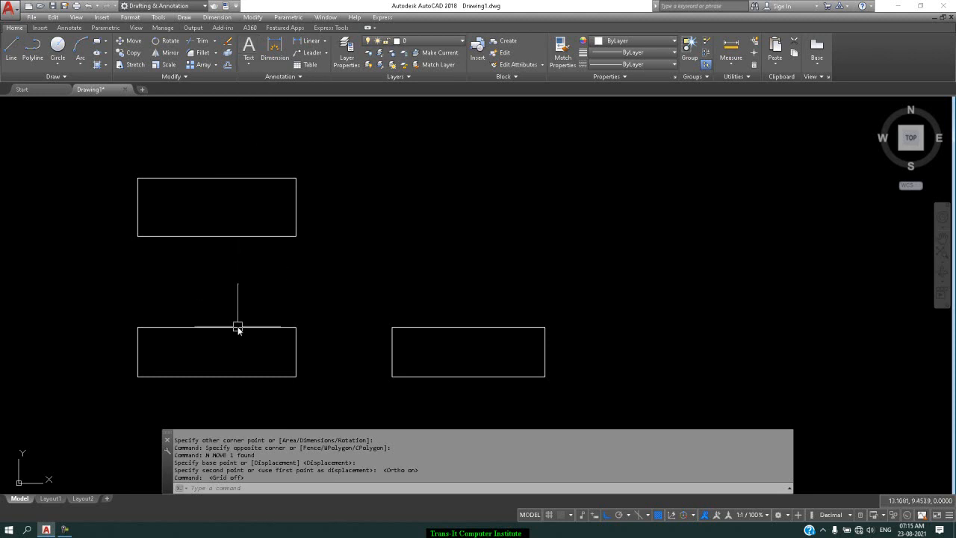
Step: Add the single-line text "Front view" below the lower-left rectangle with height 1 and rotation angle 0
{"action": "left_click", "coordinate": [248, 67]}
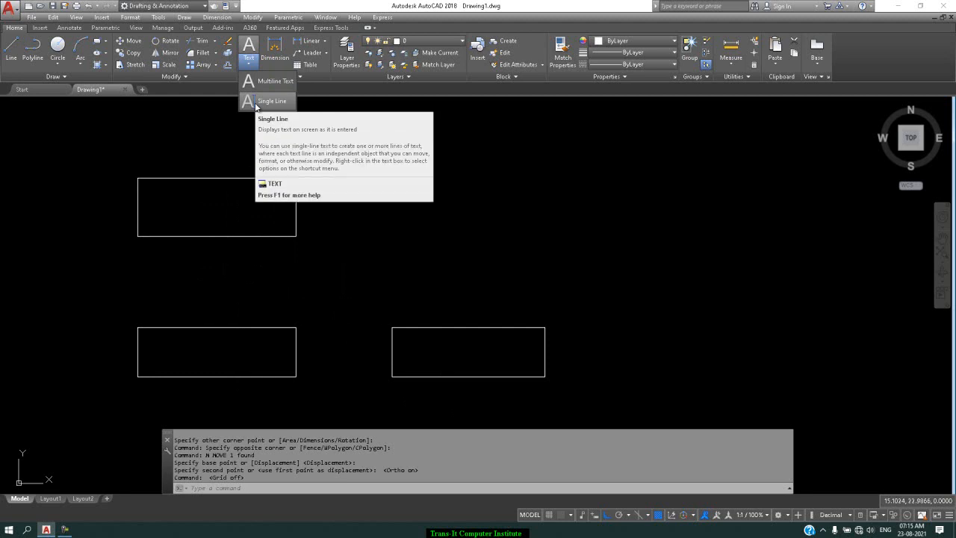
{"action": "left_click", "coordinate": [255, 102]}
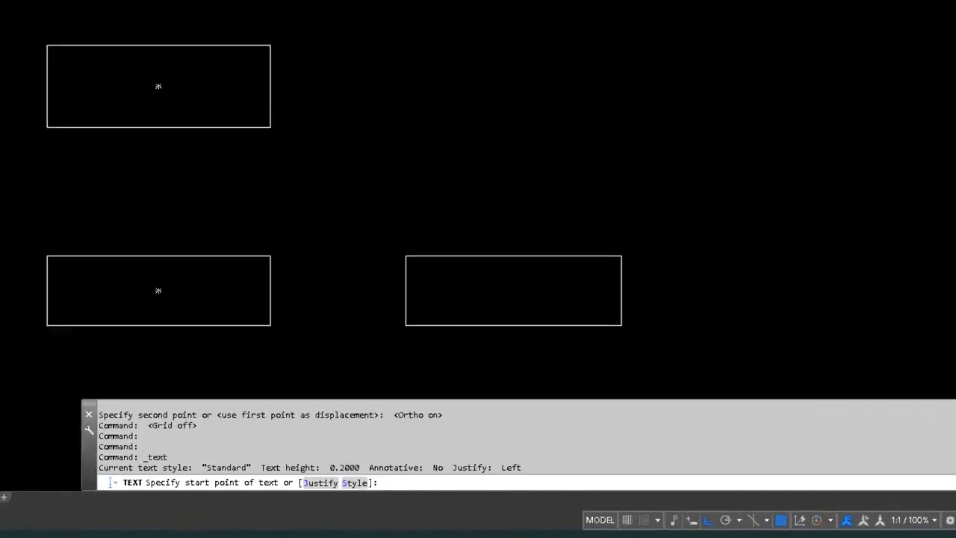
{"action": "left_click", "coordinate": [49, 358]}
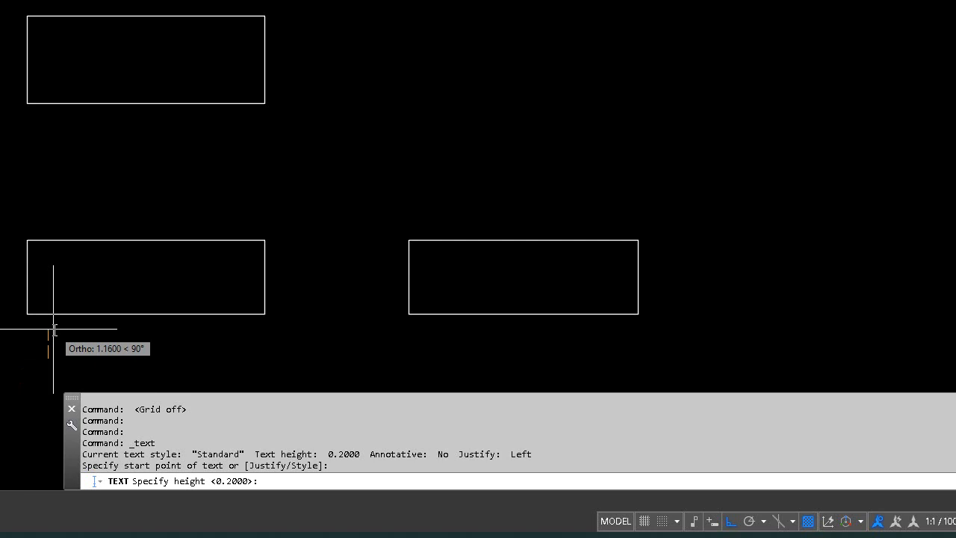
{"action": "type", "text": "1"}
{"action": "key", "text": "Return"}
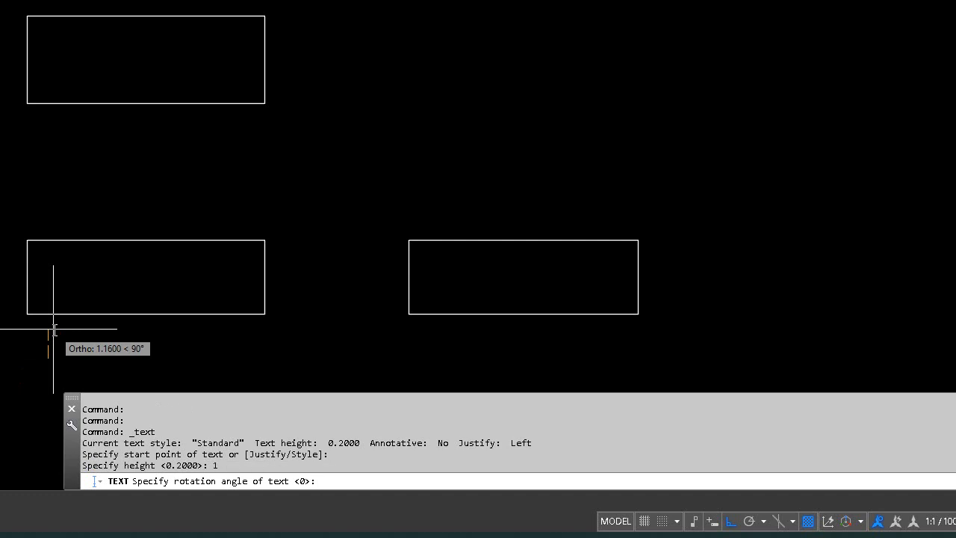
{"action": "type", "text": "0"}
{"action": "key", "text": "Return"}
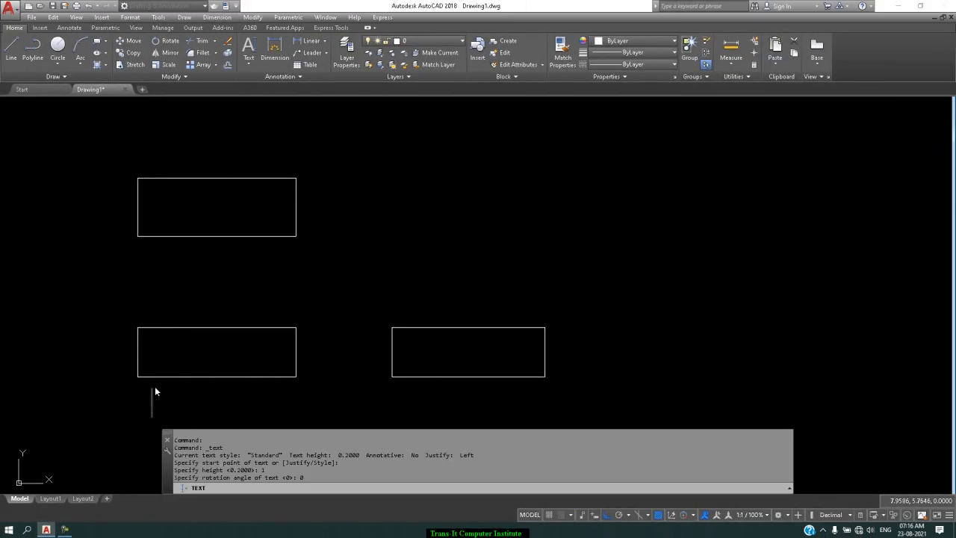
{"action": "type", "text": "Front "}
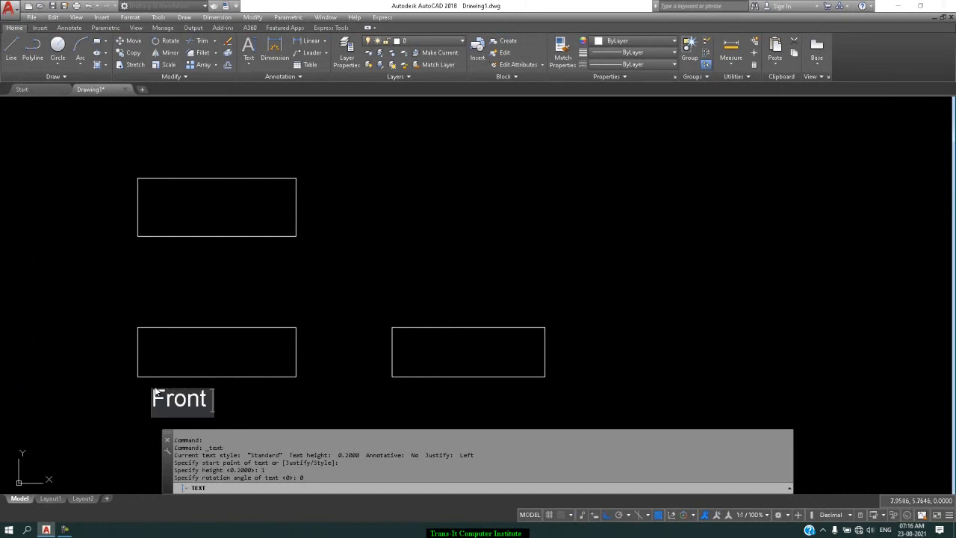
{"action": "type", "text": "view"}
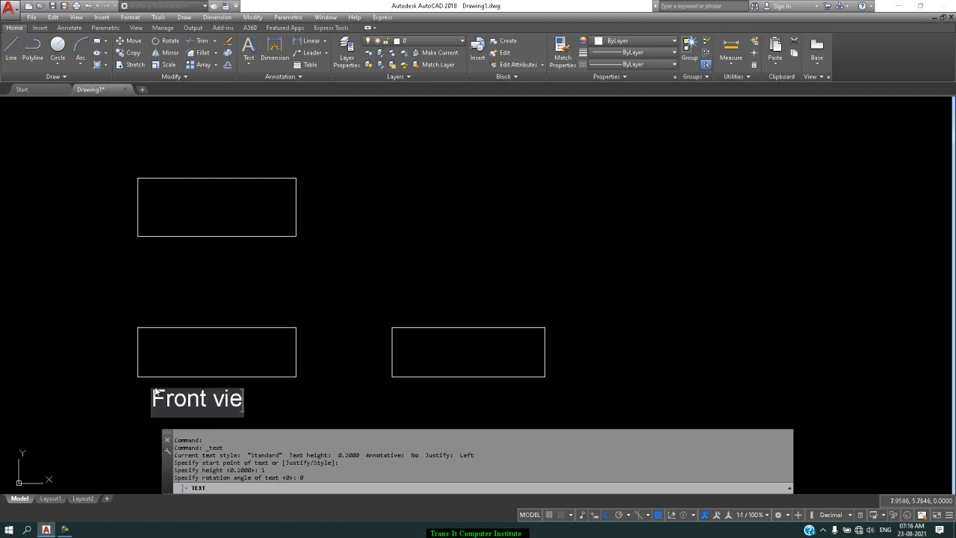
{"action": "key", "text": "Return"}
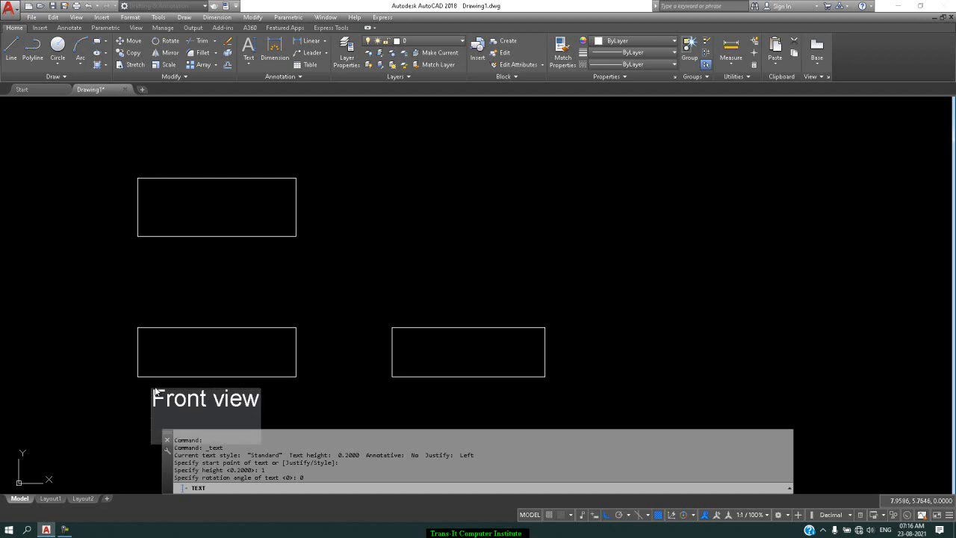
{"action": "key", "text": "Return"}
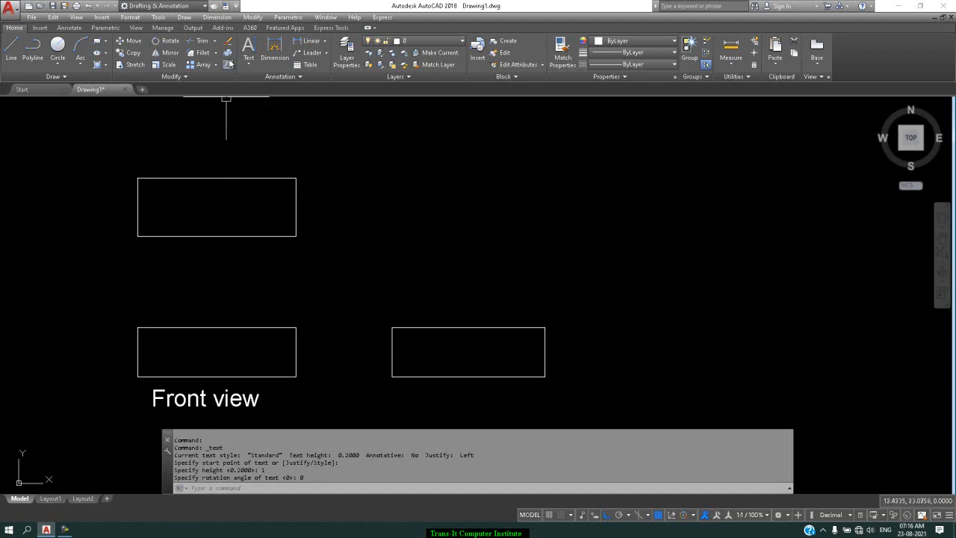
Step: Add the single-line text "Side view" starting below the right rectangle with height 2 and rotation angle 30
{"action": "left_click", "coordinate": [254, 65]}
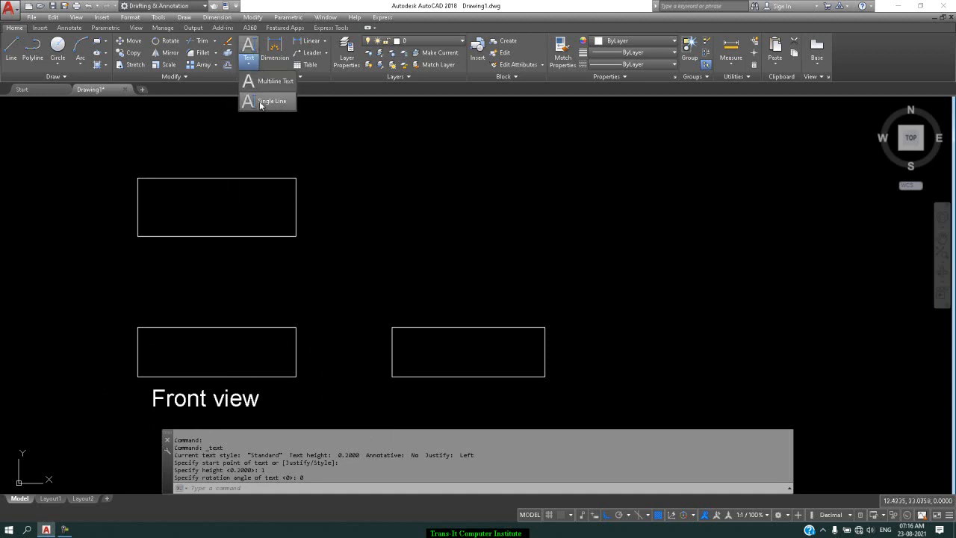
{"action": "left_click", "coordinate": [262, 105]}
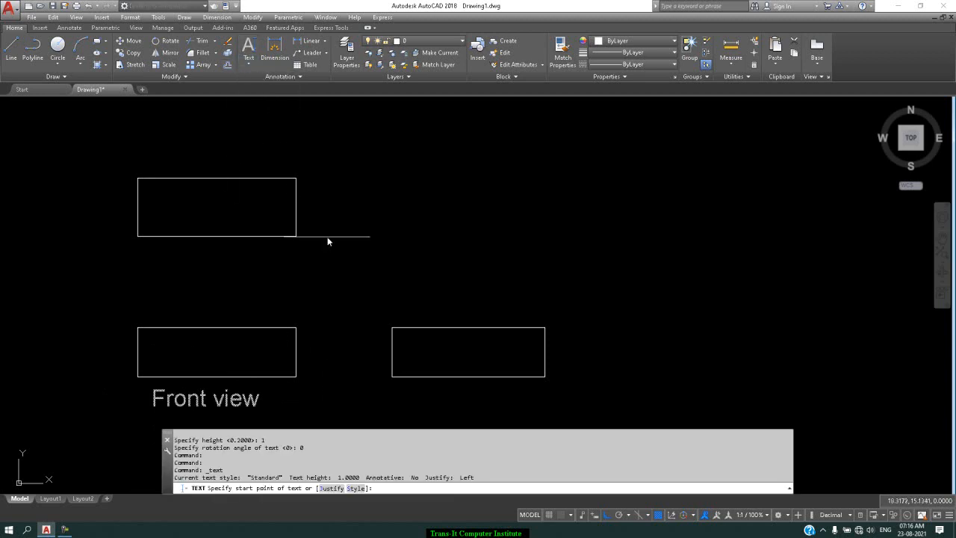
{"action": "left_click", "coordinate": [410, 417]}
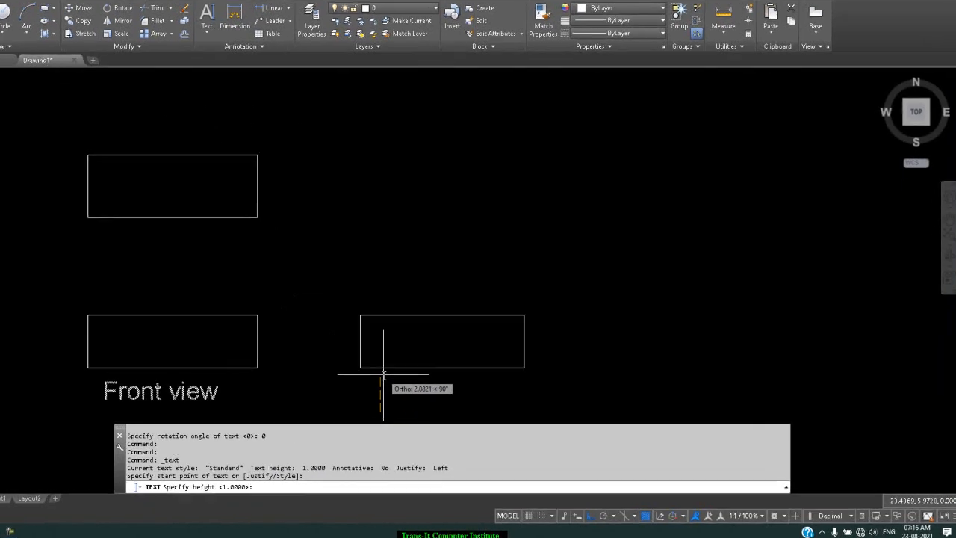
{"action": "key", "text": "Return"}
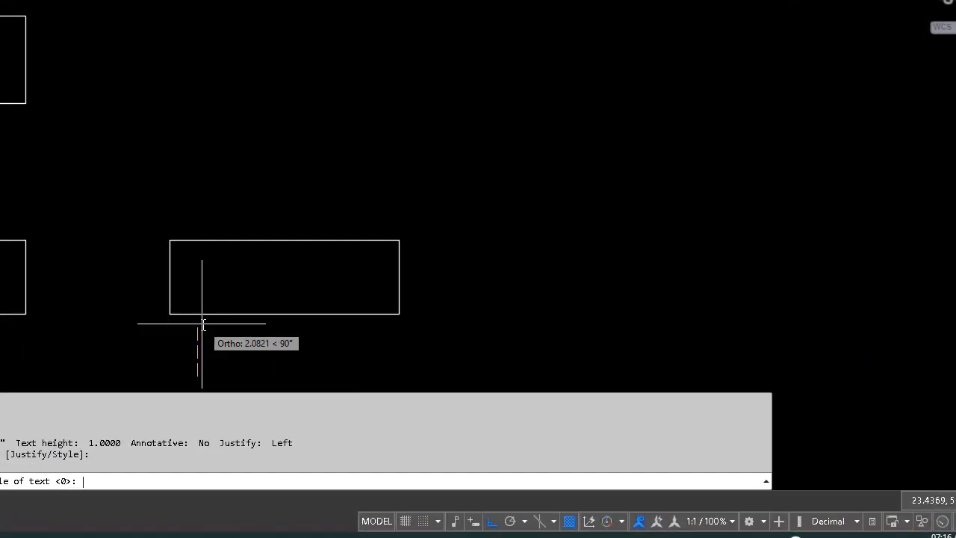
{"action": "type", "text": "30"}
{"action": "key", "text": "Return"}
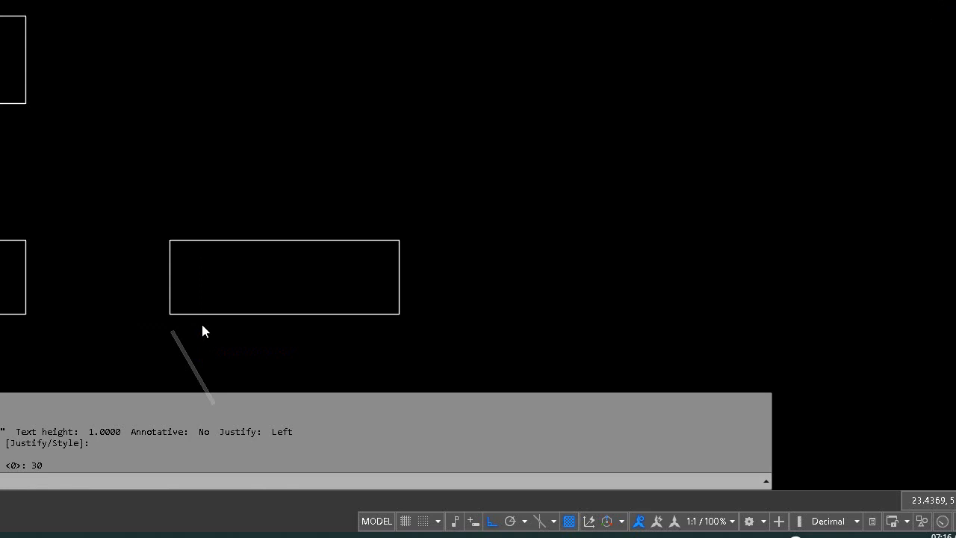
{"action": "type", "text": "Si"}
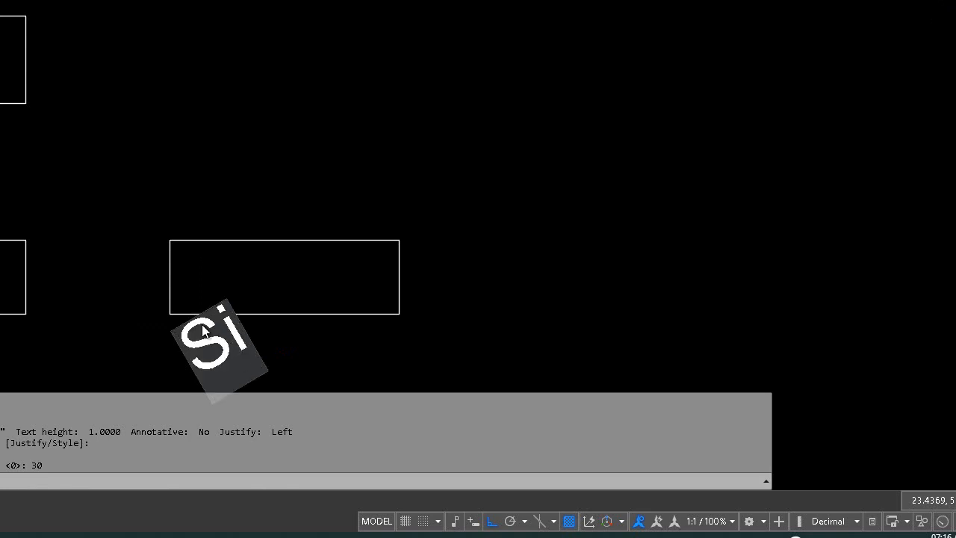
{"action": "type", "text": "de view"}
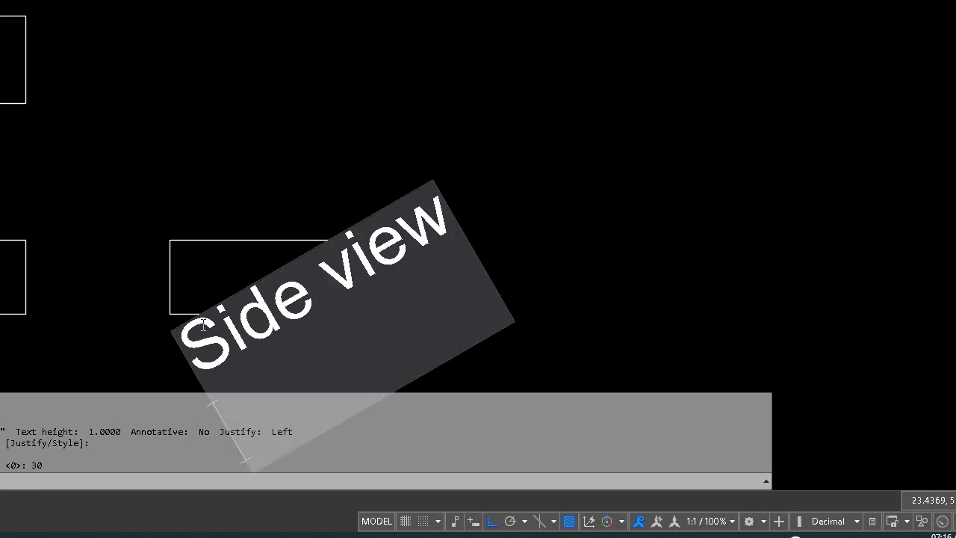
{"action": "key", "text": "Return"}
{"action": "key", "text": "Return"}
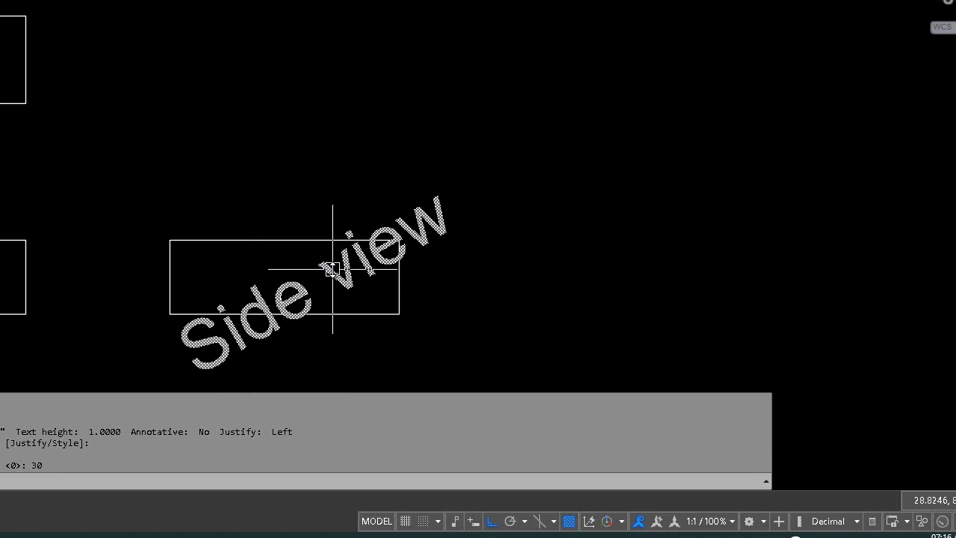
Step: Add the single-line text "Top view" below the upper rectangle with height 2 and rotation angle 0
{"action": "type", "text": "dt"}
{"action": "key", "text": "Return"}
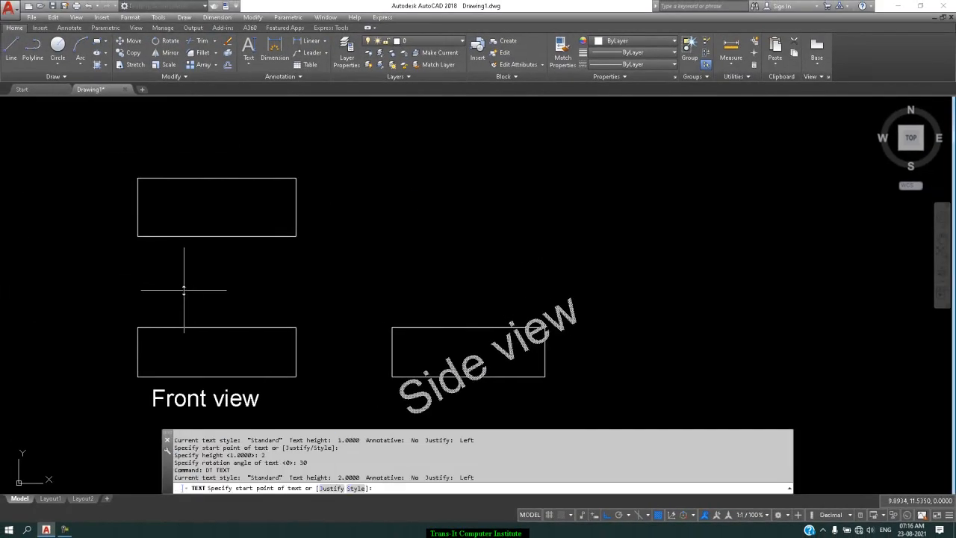
{"action": "left_click", "coordinate": [144, 282]}
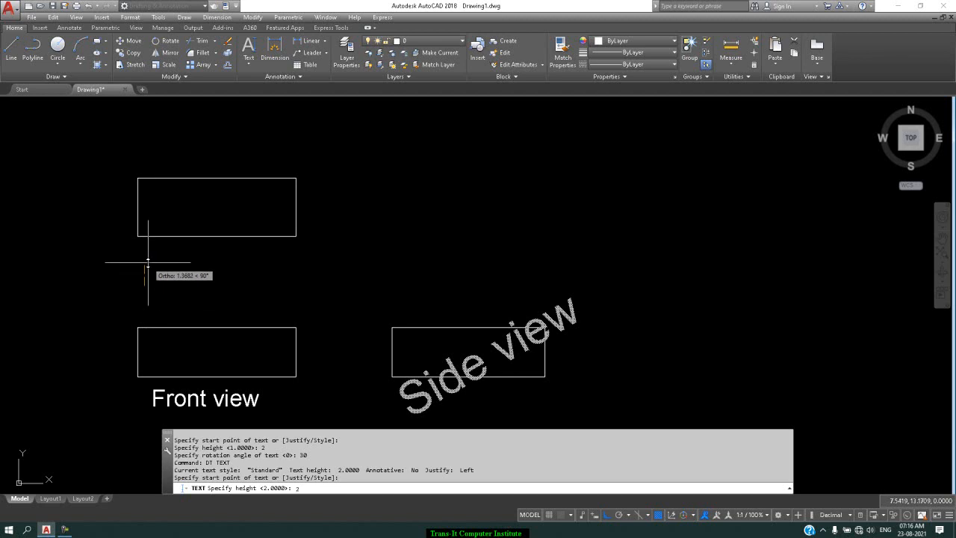
{"action": "type", "text": "2"}
{"action": "key", "text": "Return"}
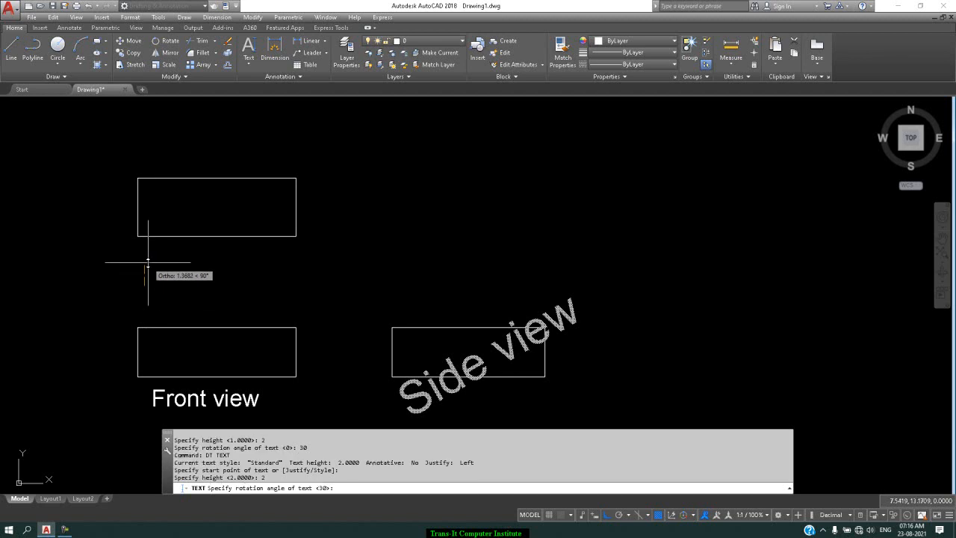
{"action": "type", "text": "0"}
{"action": "key", "text": "Return"}
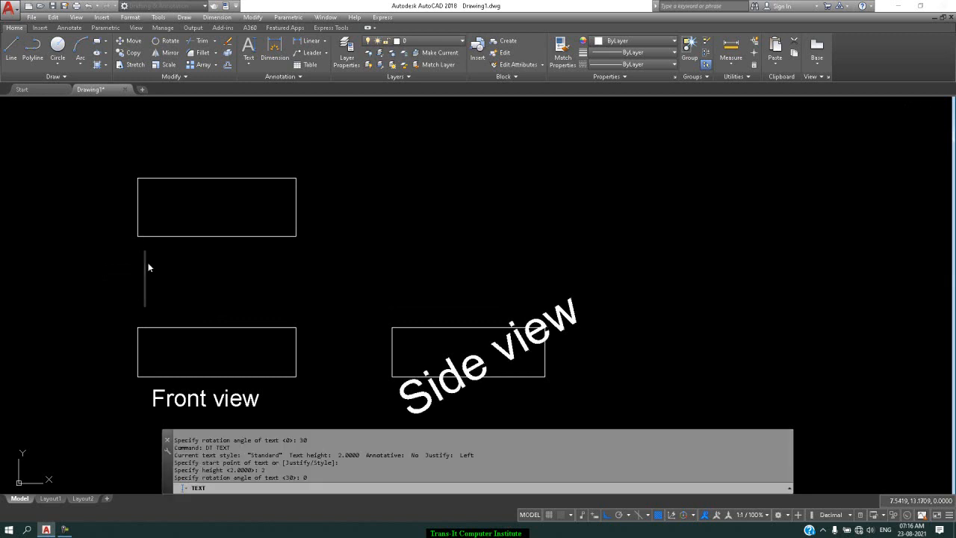
{"action": "type", "text": "To"}
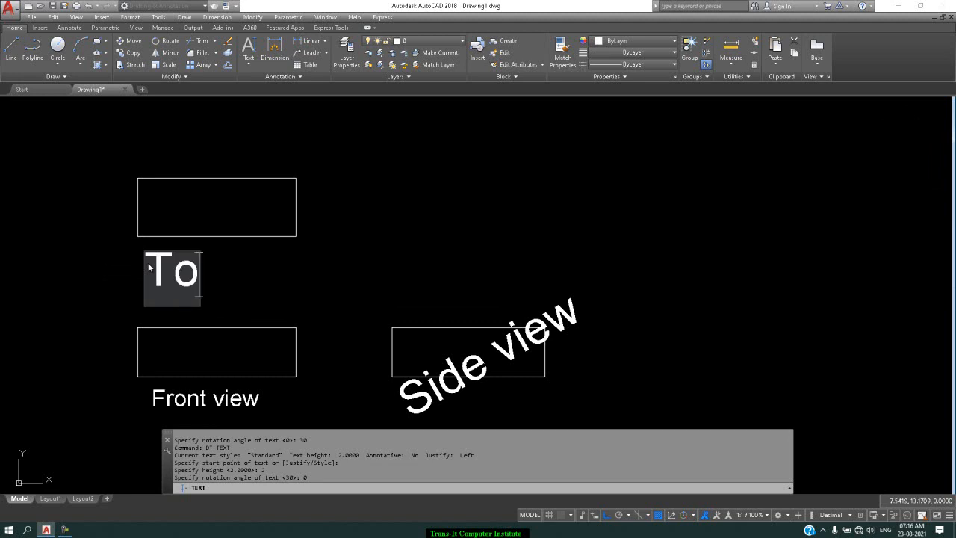
{"action": "type", "text": "p view"}
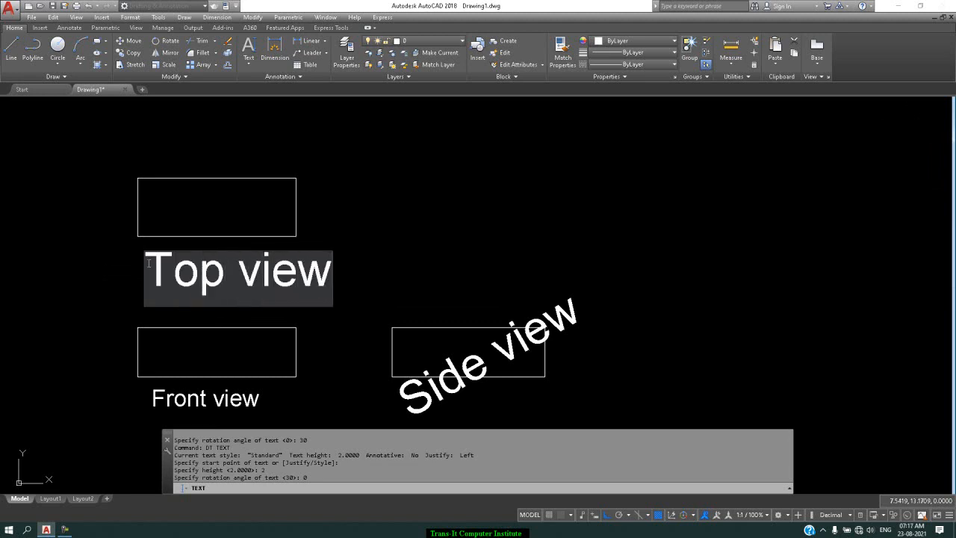
{"action": "key", "text": "Return"}
{"action": "key", "text": "Return"}
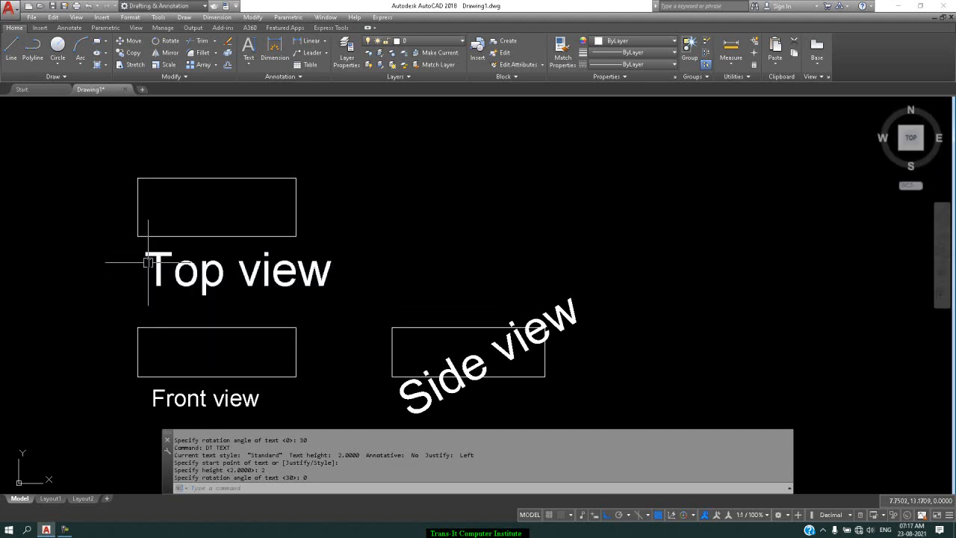
Step: Edit the text below the upper rectangle to read "Top views"
{"action": "double_click", "coordinate": [276, 262]}
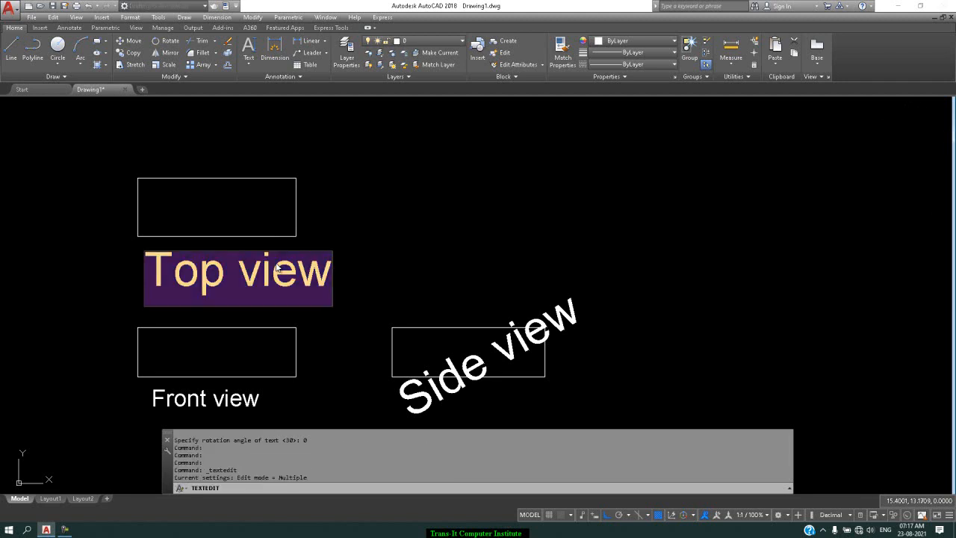
{"action": "left_click", "coordinate": [329, 277]}
{"action": "type", "text": "s"}
{"action": "left_click", "coordinate": [422, 215]}
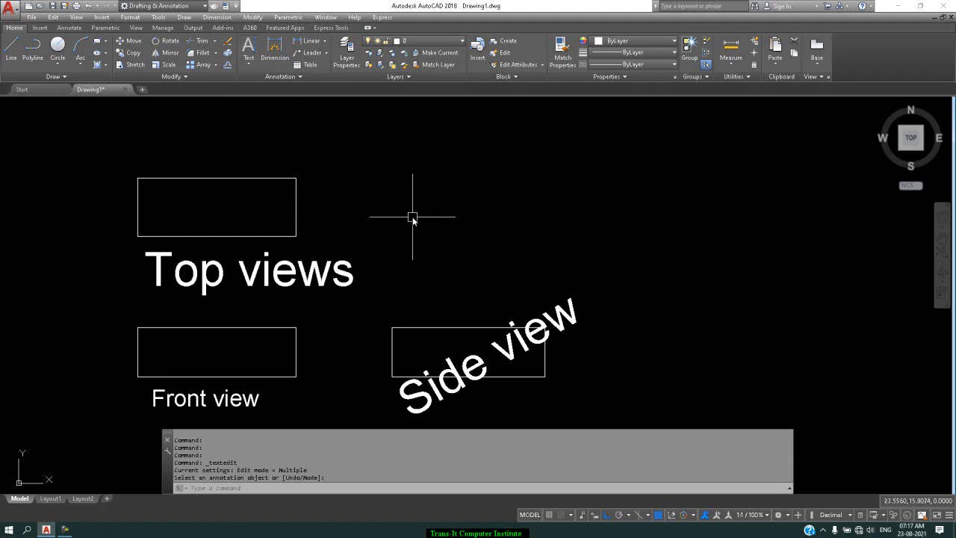
{"action": "type", "text": "dt"}
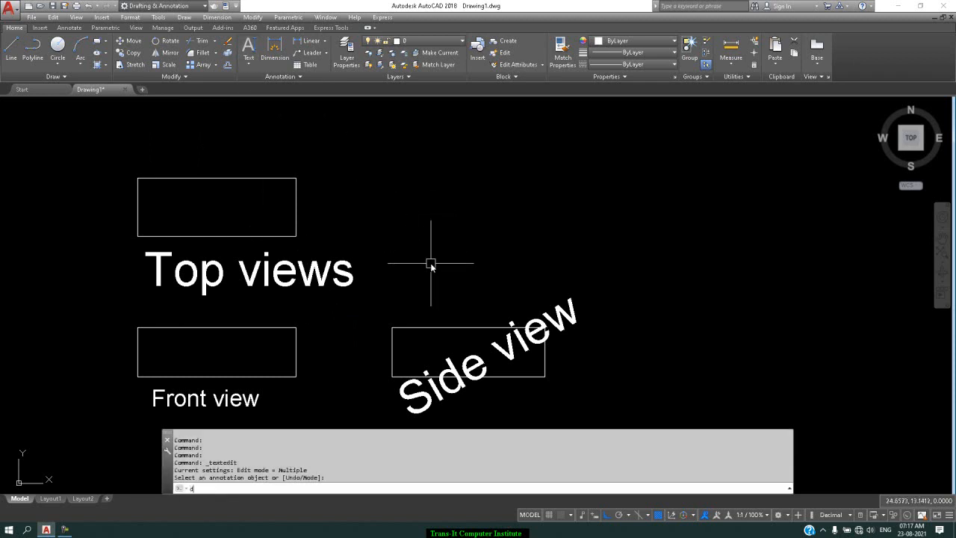
{"action": "key", "text": "Return"}
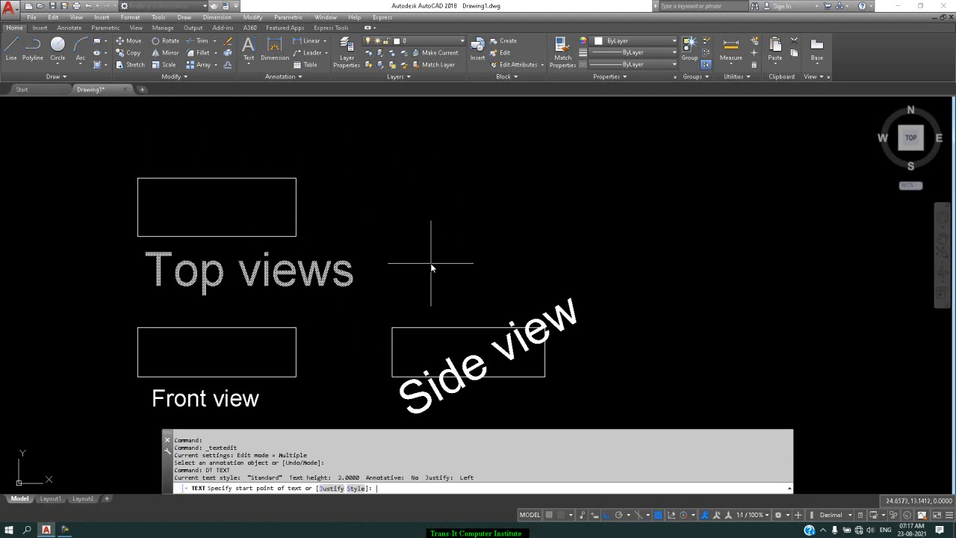
{"action": "left_click", "coordinate": [449, 222]}
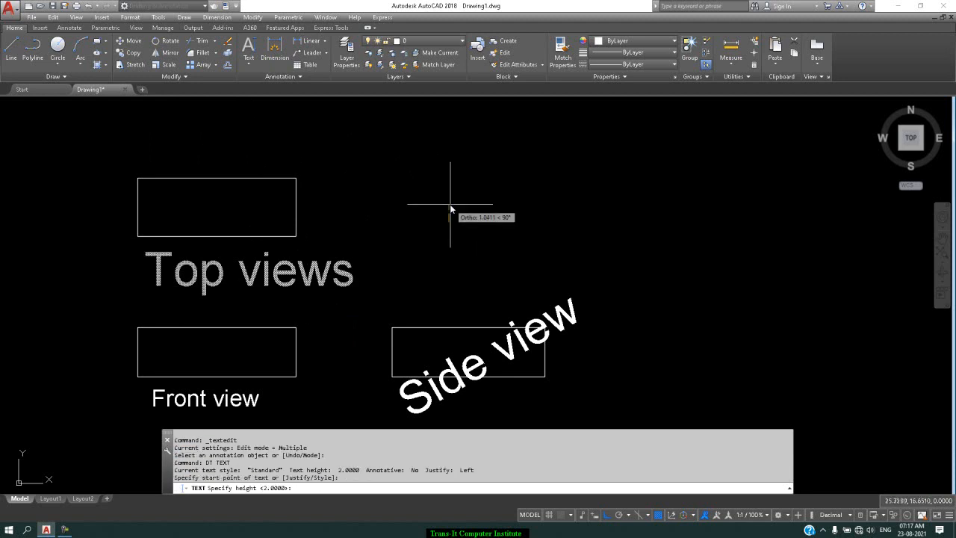
{"action": "key", "text": "Escape"}
Step: Add the left-justified single-line text "vbvbvbvbvb" in the empty area up and right of the upper rectangle, with height 2 and rotation 0
{"action": "key", "text": "Return"}
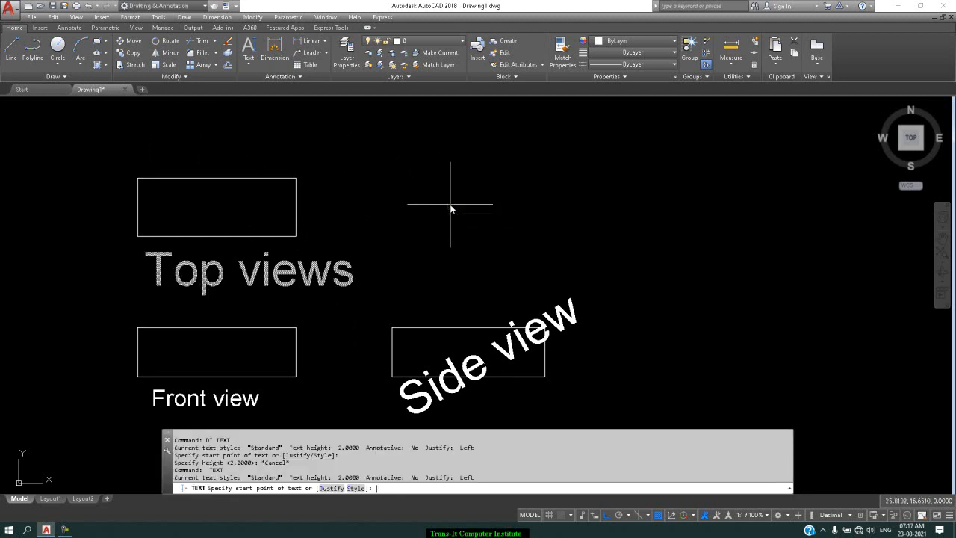
{"action": "left_click", "coordinate": [331, 488]}
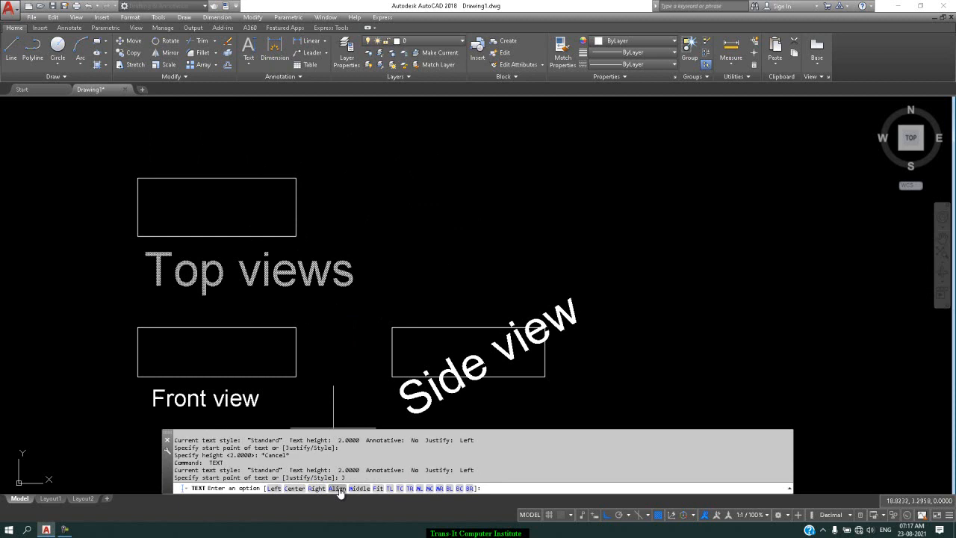
{"action": "left_click", "coordinate": [274, 488]}
{"action": "left_click", "coordinate": [437, 169]}
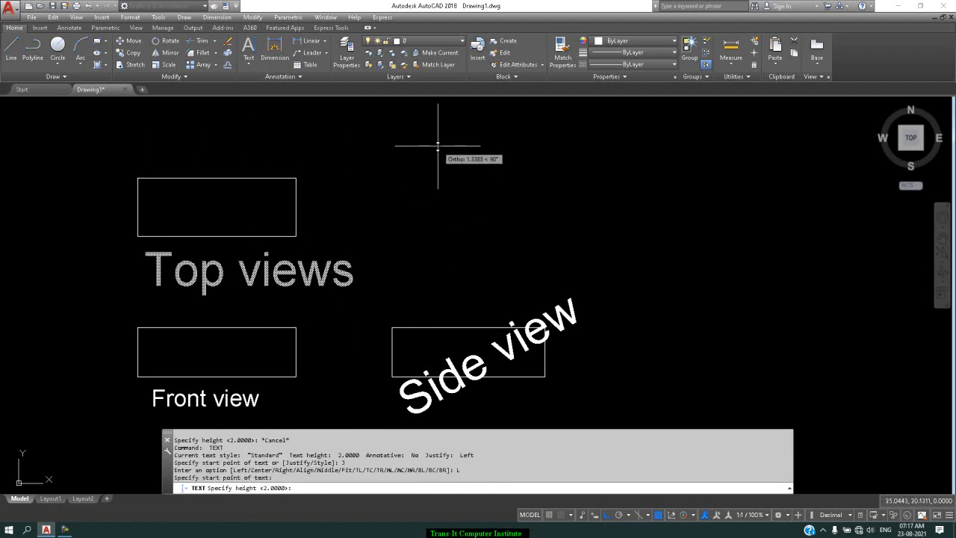
{"action": "key", "text": "Return"}
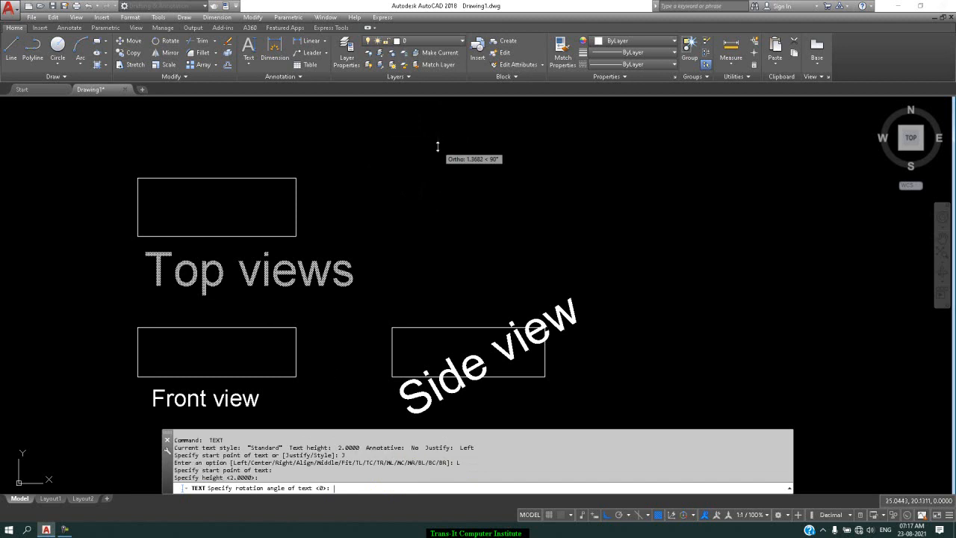
{"action": "key", "text": "Return"}
{"action": "type", "text": "vbvbvbvbvb"}
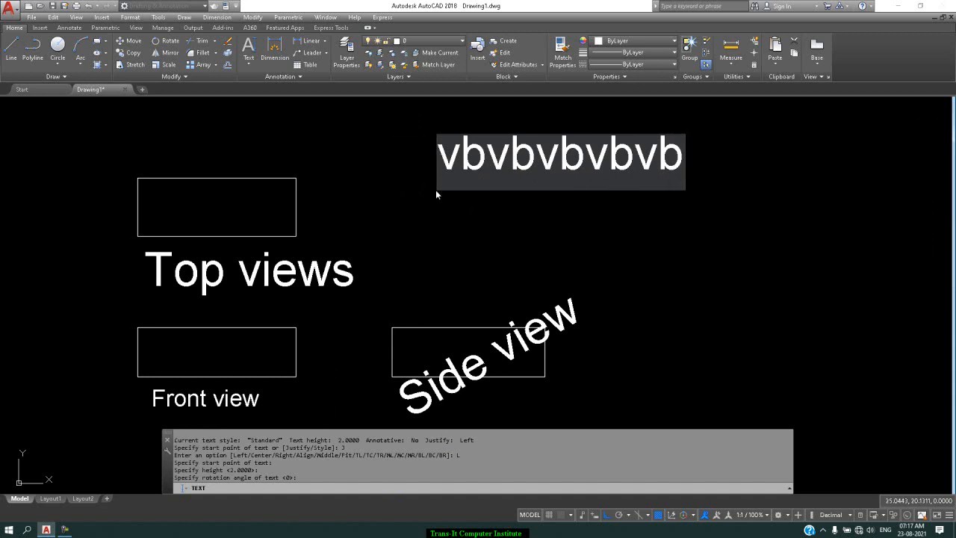
{"action": "key", "text": "Return"}
{"action": "key", "text": "Return"}
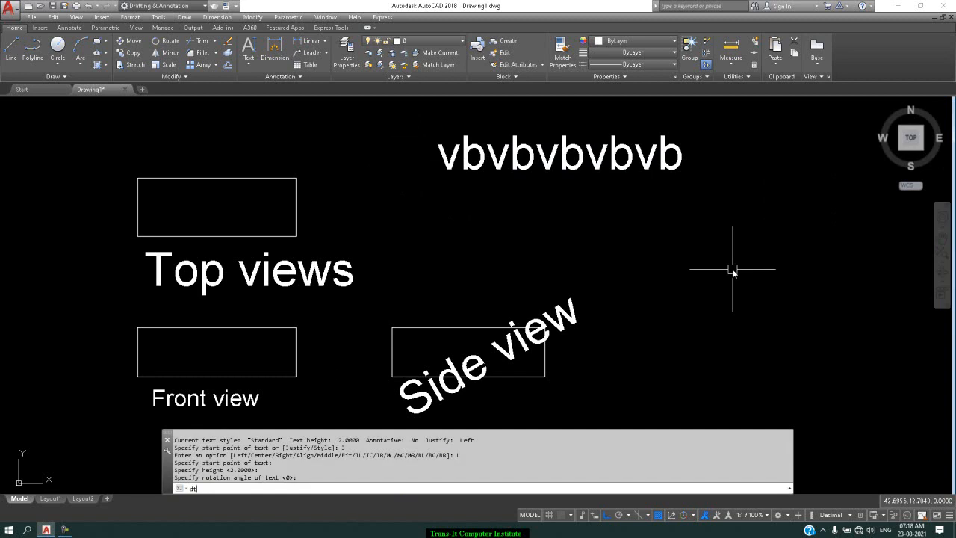
Step: Add the center-justified single-line text "gjhghghgghj" just below the "vbvbvbvbvb" text, keeping height 2 and rotation 0
{"action": "type", "text": "dt"}
{"action": "key", "text": "Return"}
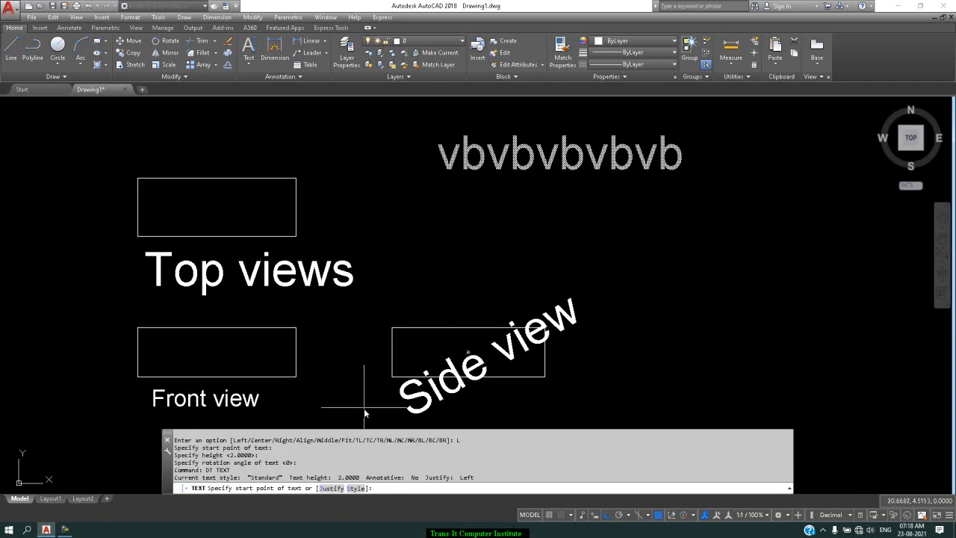
{"action": "left_click", "coordinate": [332, 490]}
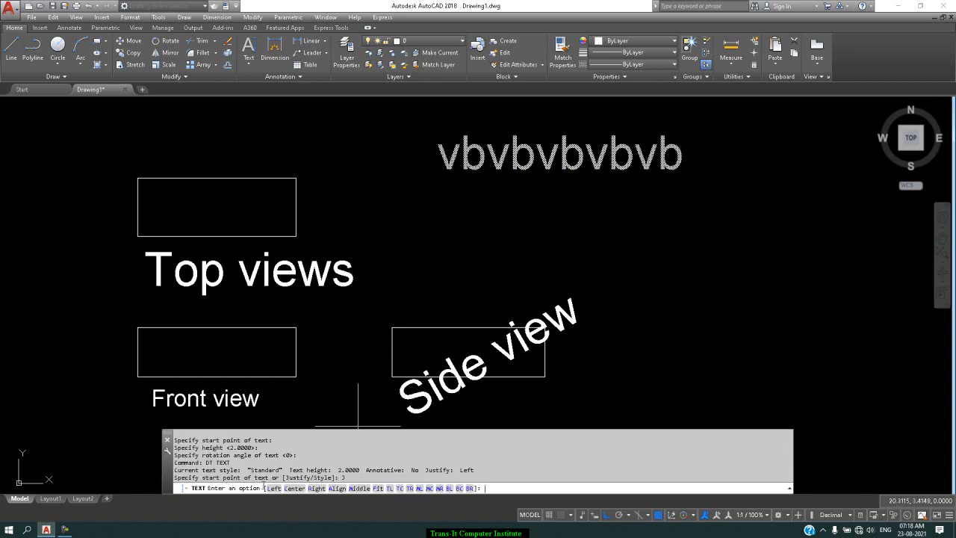
{"action": "left_click", "coordinate": [289, 488]}
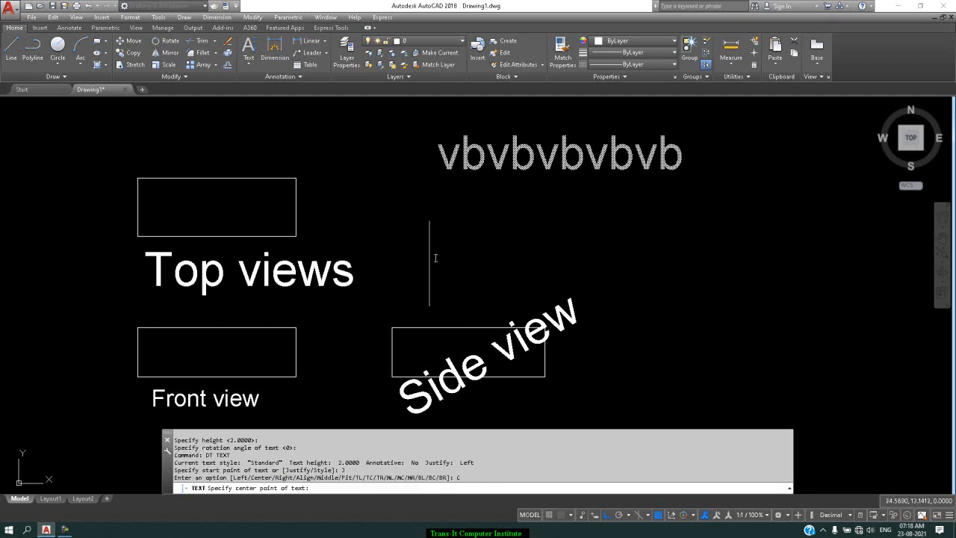
{"action": "left_click", "coordinate": [448, 220]}
{"action": "key", "text": "Return"}
{"action": "key", "text": "Return"}
{"action": "type", "text": "gjhghgghj"}
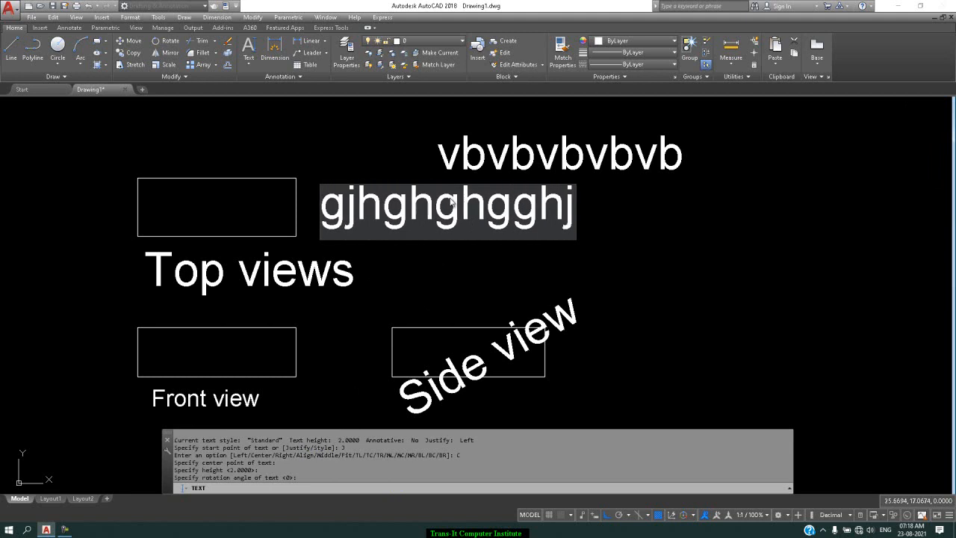
{"action": "key", "text": "Return"}
{"action": "key", "text": "Return"}
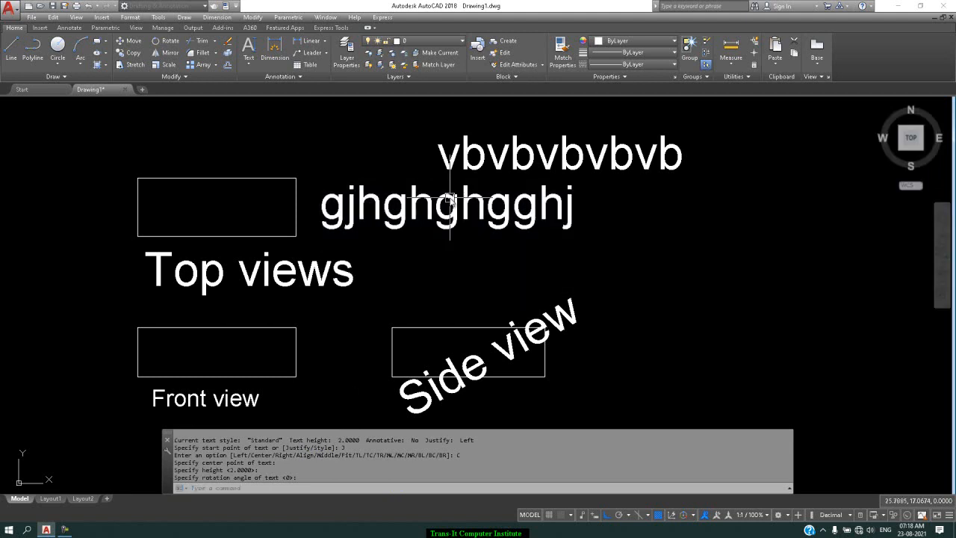
{"action": "type", "text": "dt"}
{"action": "key", "text": "Return"}
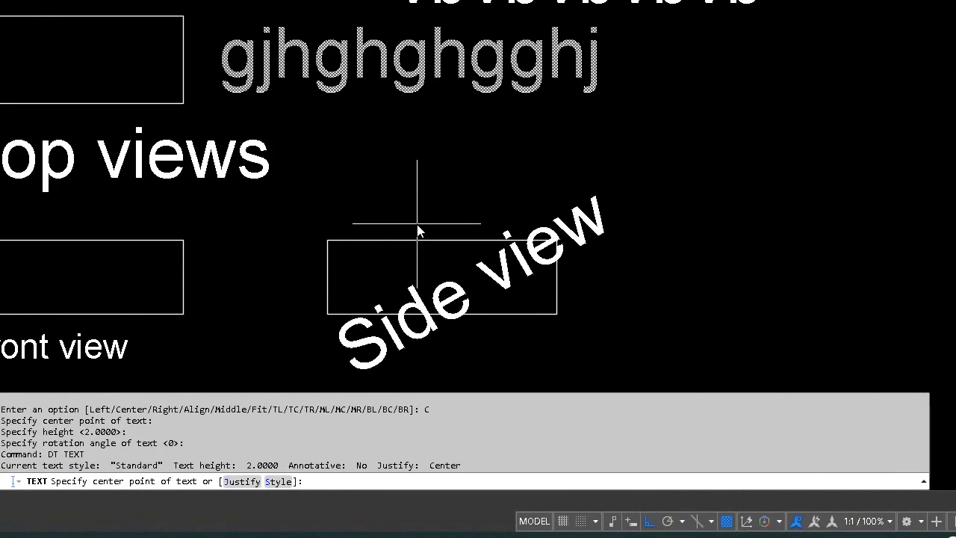
{"action": "left_click", "coordinate": [409, 170]}
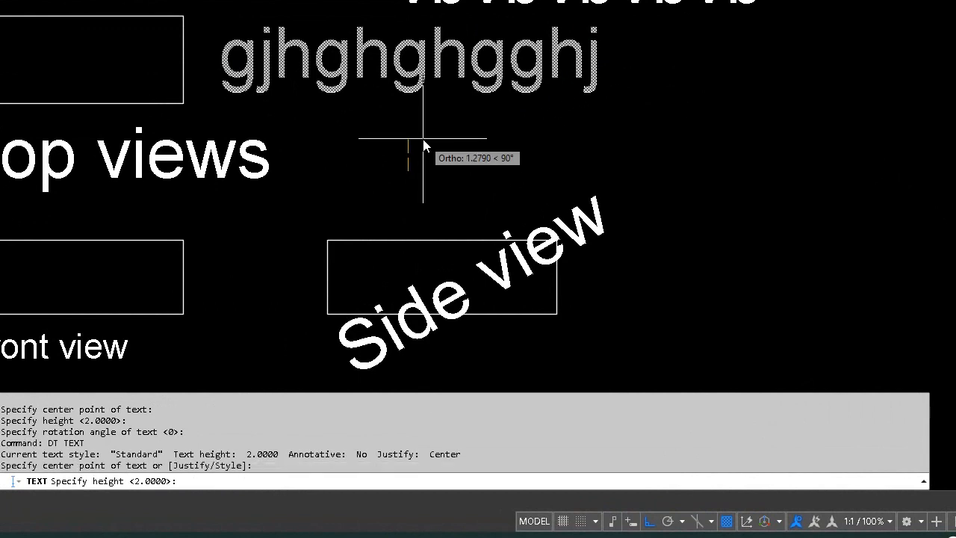
{"action": "type", "text": "2"}
{"action": "key", "text": "Return"}
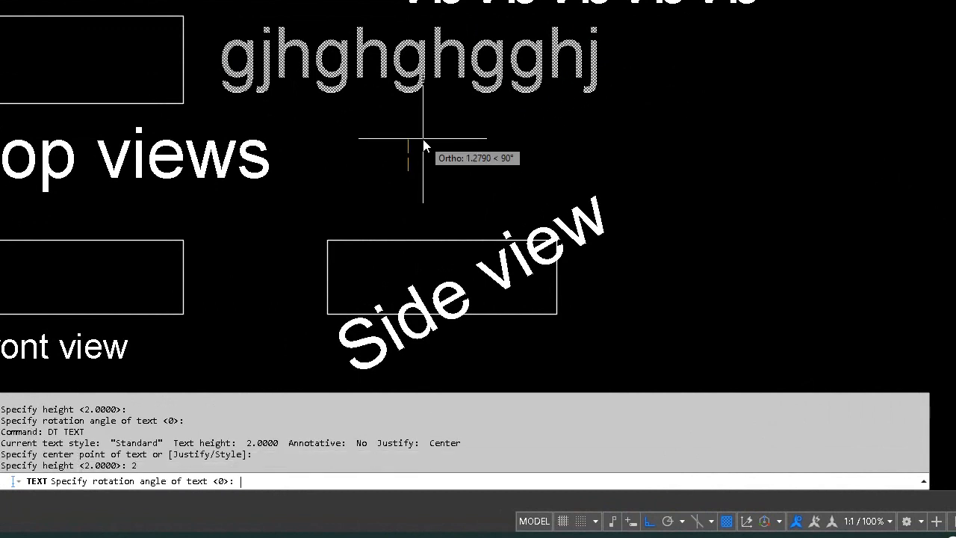
{"action": "key", "text": "Escape"}
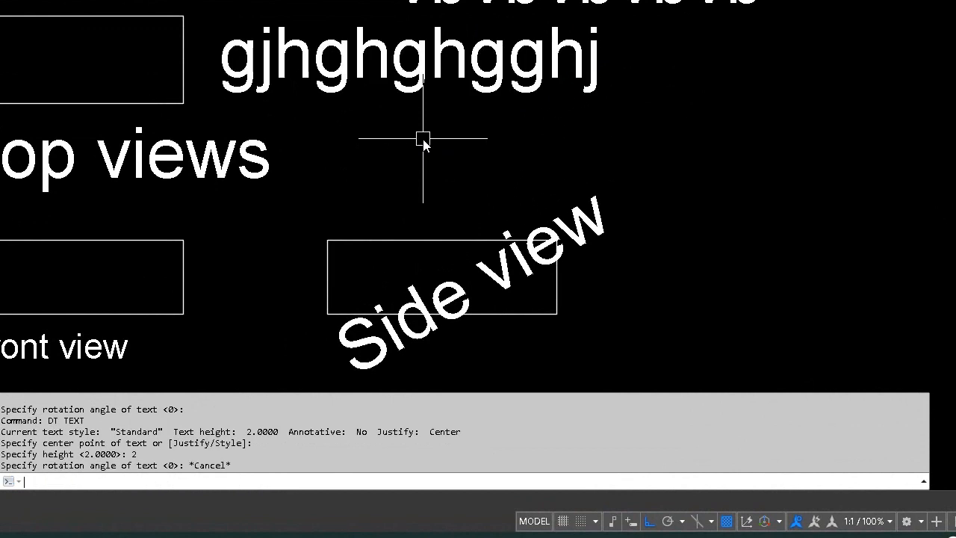
Step: Add the right-justified single-line text "vcvcvc" with its right endpoint below the centered text, keeping height 2 and rotation 0
{"action": "type", "text": "dt"}
{"action": "key", "text": "Return"}
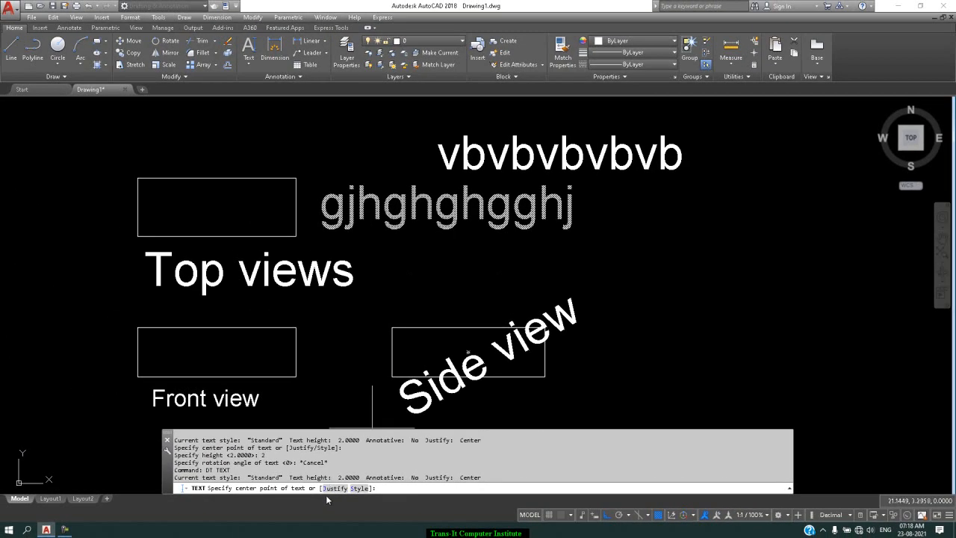
{"action": "left_click", "coordinate": [335, 488]}
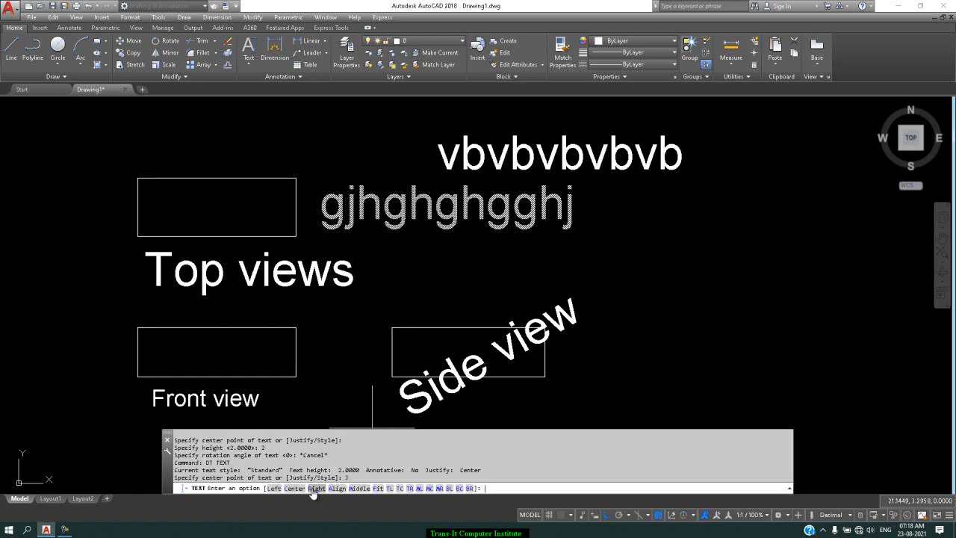
{"action": "left_click", "coordinate": [314, 490]}
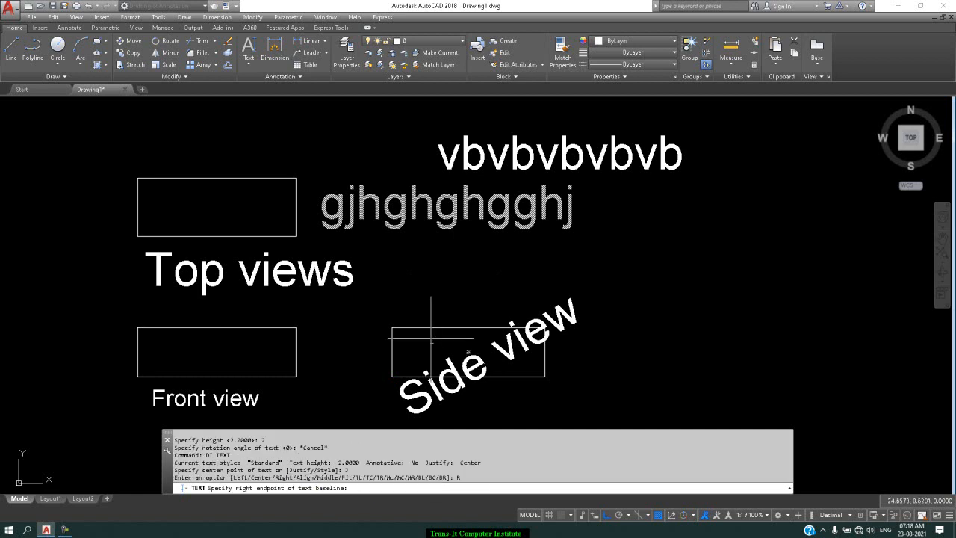
{"action": "left_click", "coordinate": [461, 270]}
{"action": "key", "text": "Return"}
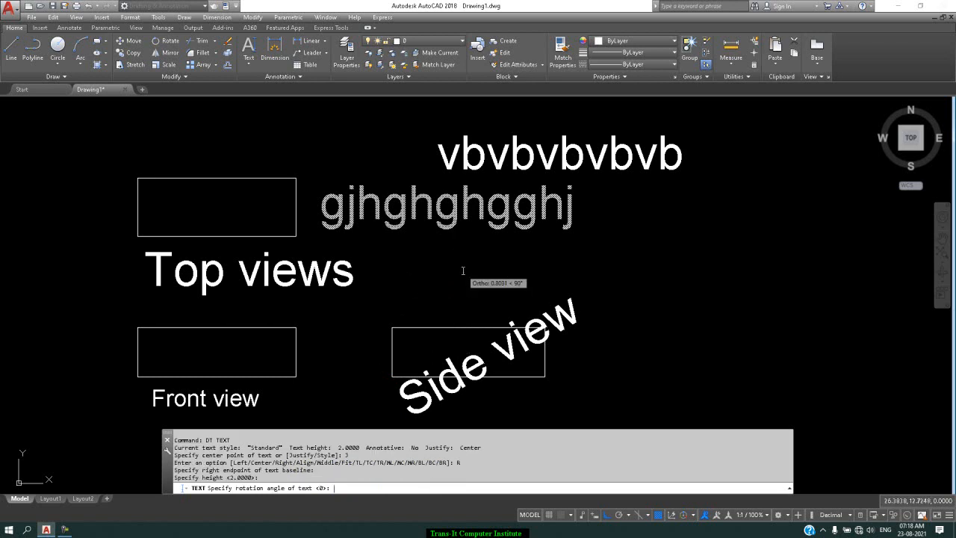
{"action": "key", "text": "Return"}
{"action": "type", "text": "vcvcvc"}
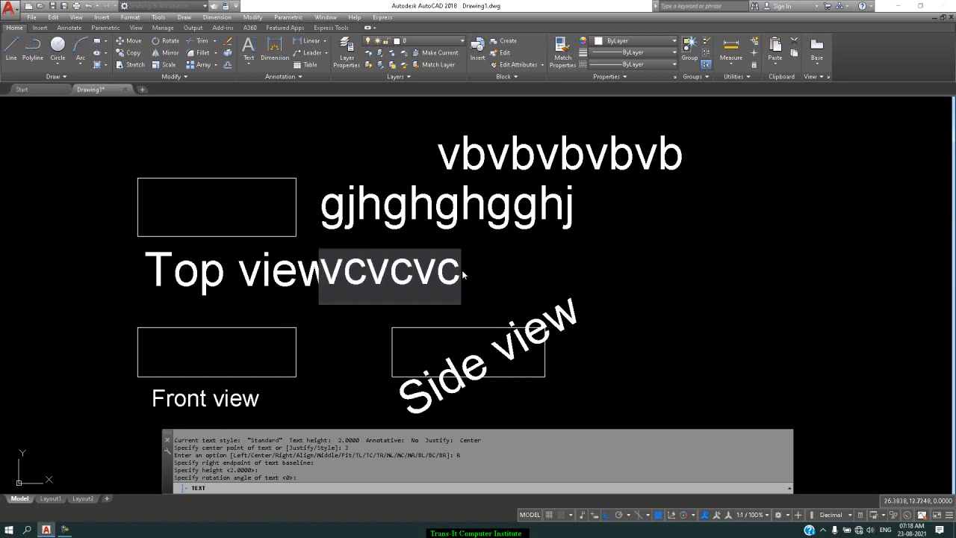
{"action": "key", "text": "Return"}
{"action": "key", "text": "Return"}
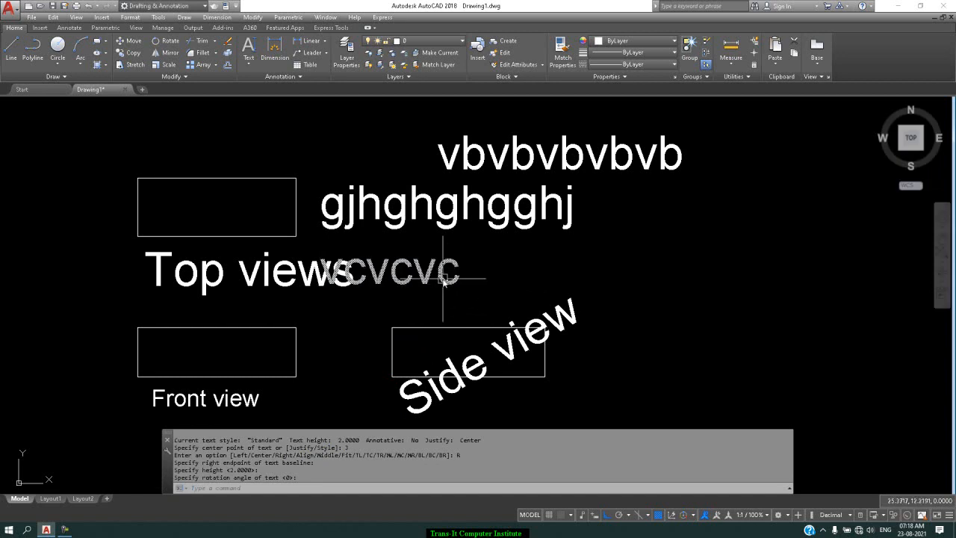
Step: Add the left-justified single-line text "vbvbvvb" just above the rectangle with the "Side view" label, keeping height 2 and rotation 0
{"action": "key", "text": "Return"}
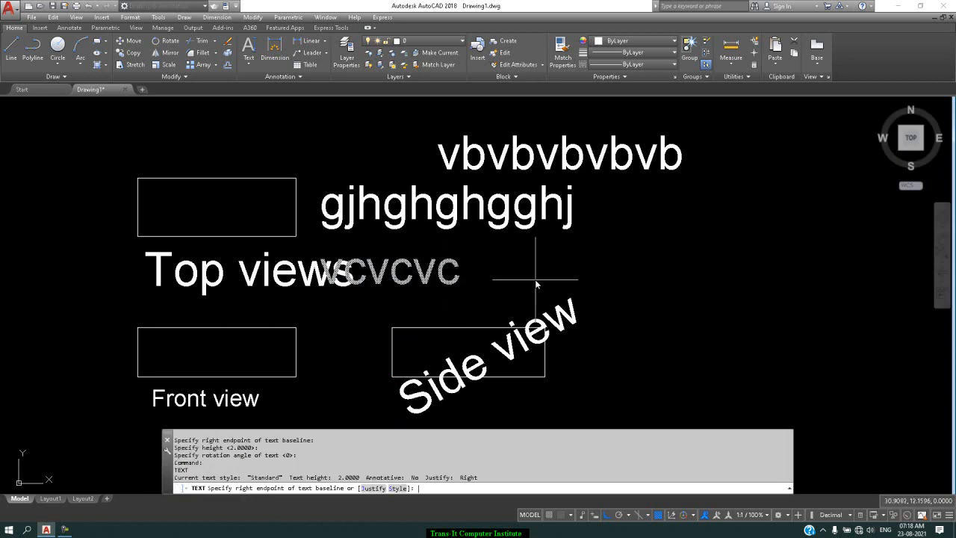
{"action": "left_click", "coordinate": [368, 489]}
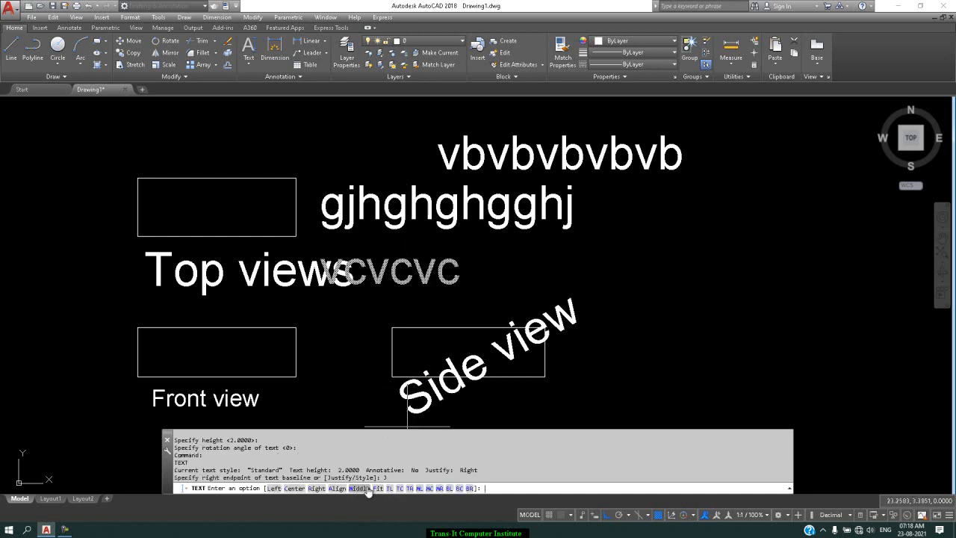
{"action": "left_click", "coordinate": [273, 489]}
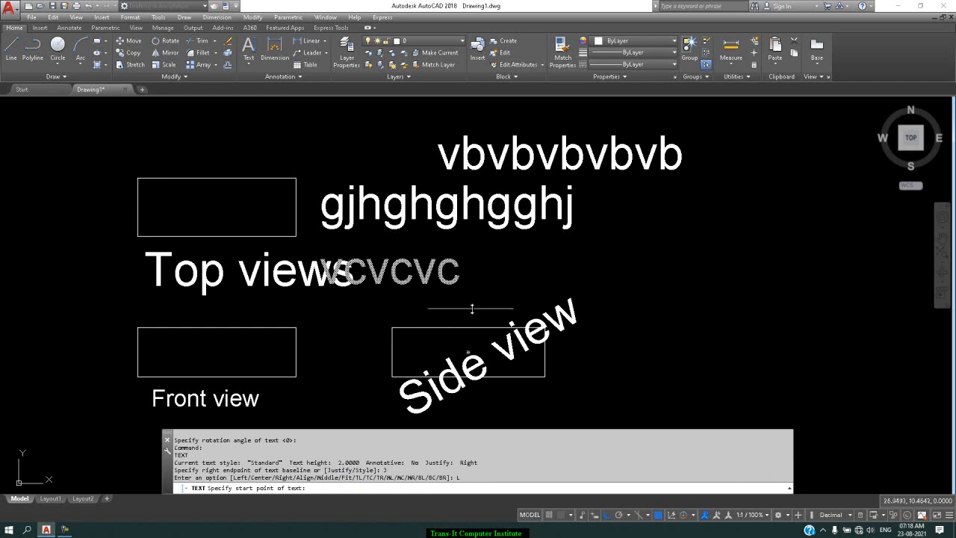
{"action": "left_click", "coordinate": [405, 312]}
{"action": "key", "text": "Return"}
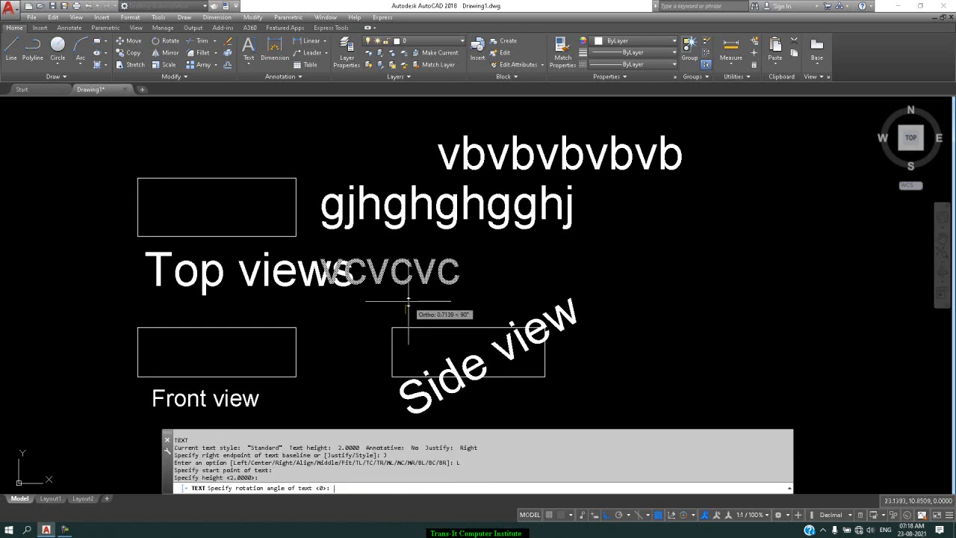
{"action": "key", "text": "Return"}
{"action": "type", "text": "vbvbvvb"}
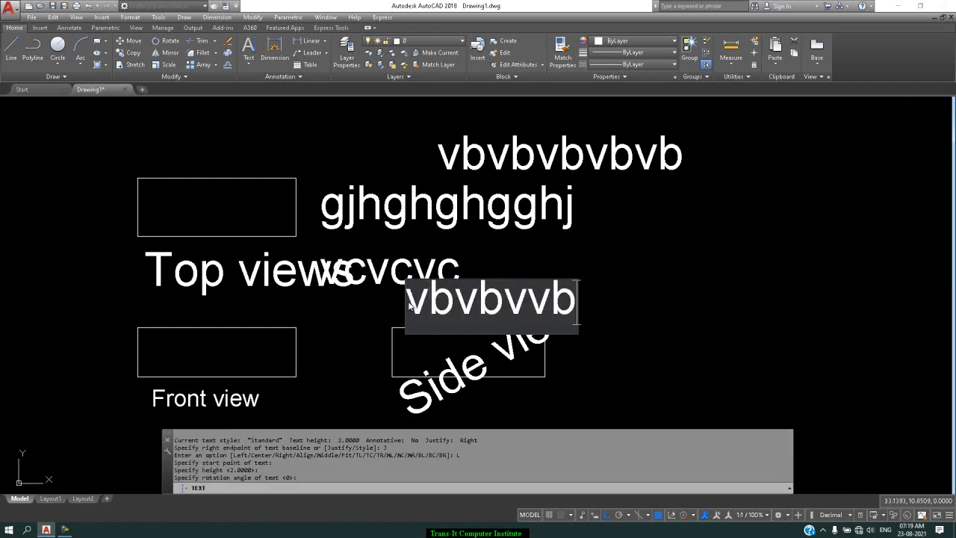
{"action": "key", "text": "Return"}
{"action": "key", "text": "Return"}
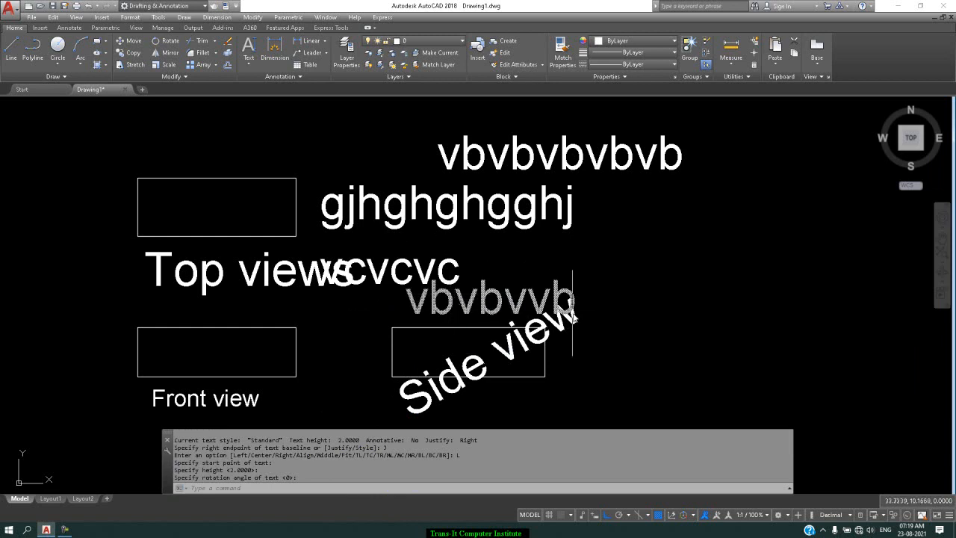
{"action": "type", "text": "dt"}
{"action": "key", "text": "Return"}
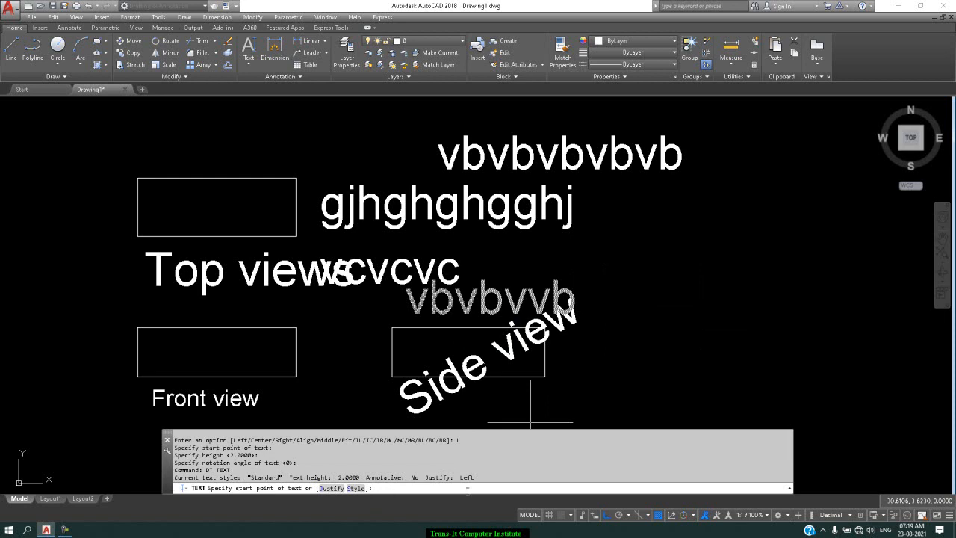
{"action": "key", "text": "Escape"}
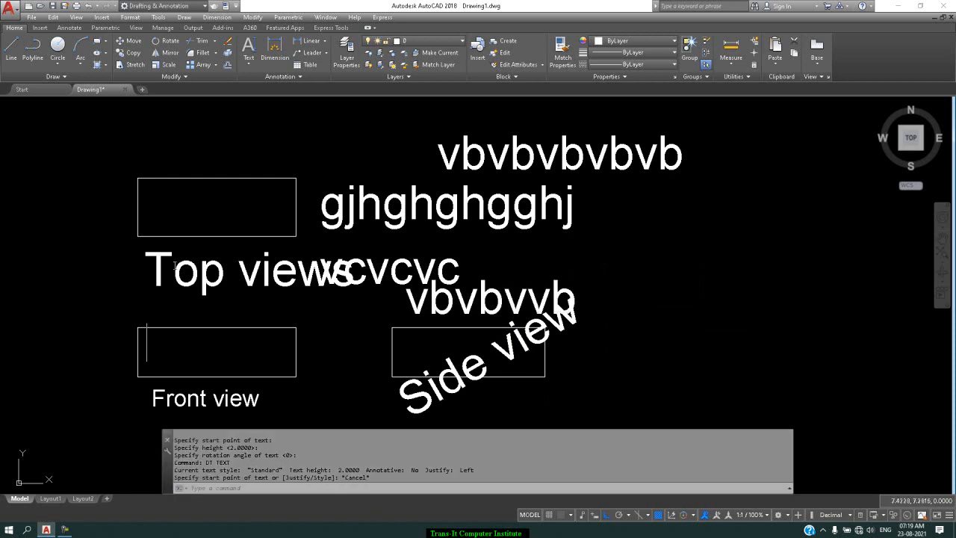
Step: Create a new text style named "s2"
{"action": "left_click", "coordinate": [292, 79]}
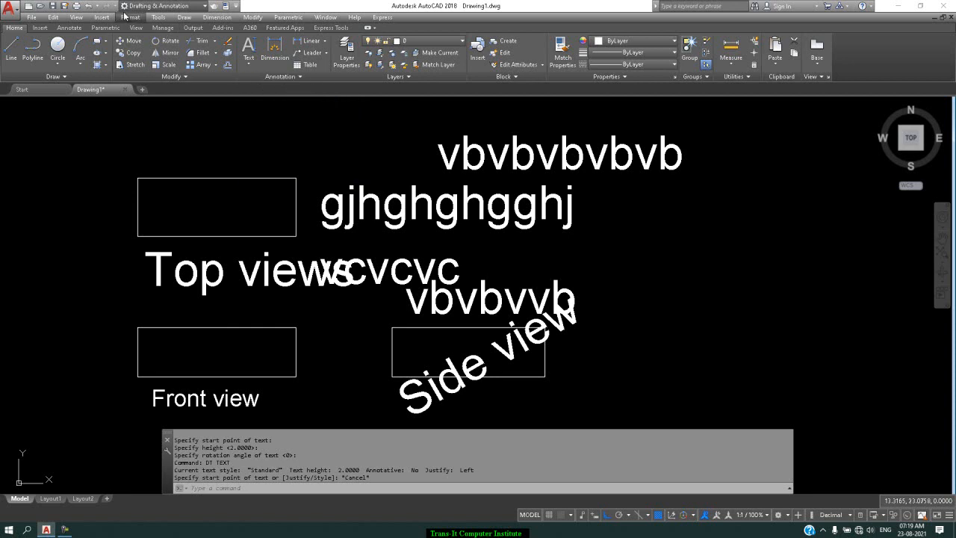
{"action": "left_click", "coordinate": [273, 77]}
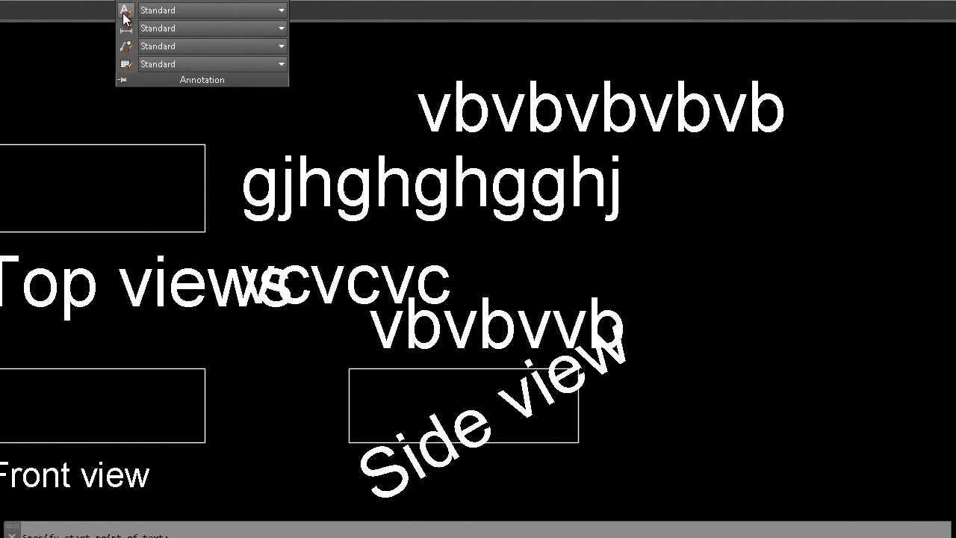
{"action": "left_click", "coordinate": [241, 92]}
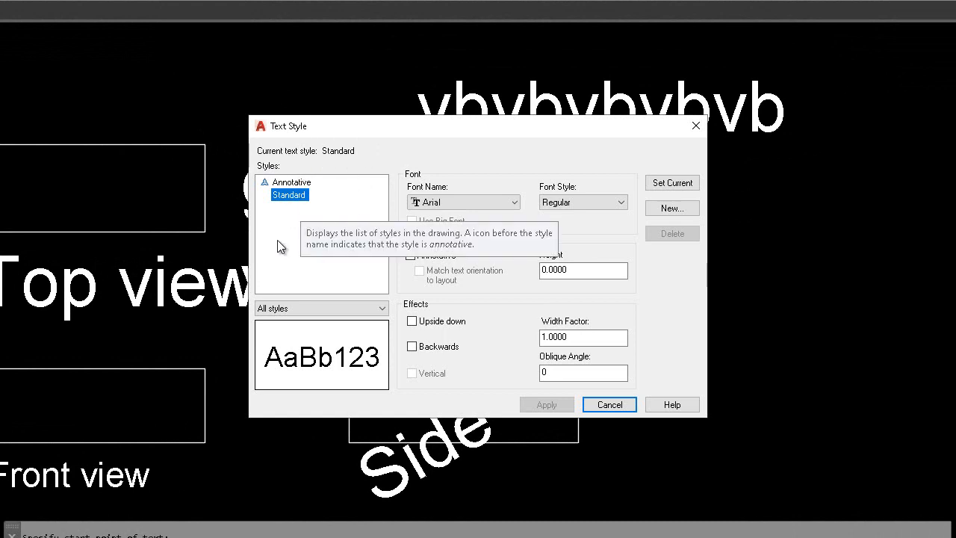
{"action": "left_click", "coordinate": [672, 209]}
{"action": "type", "text": "s2"}
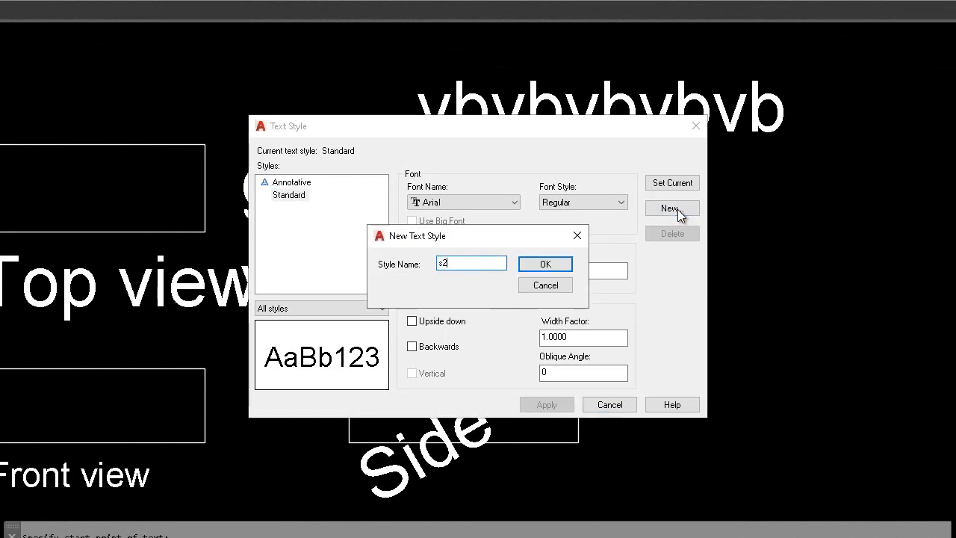
{"action": "key", "text": "Return"}
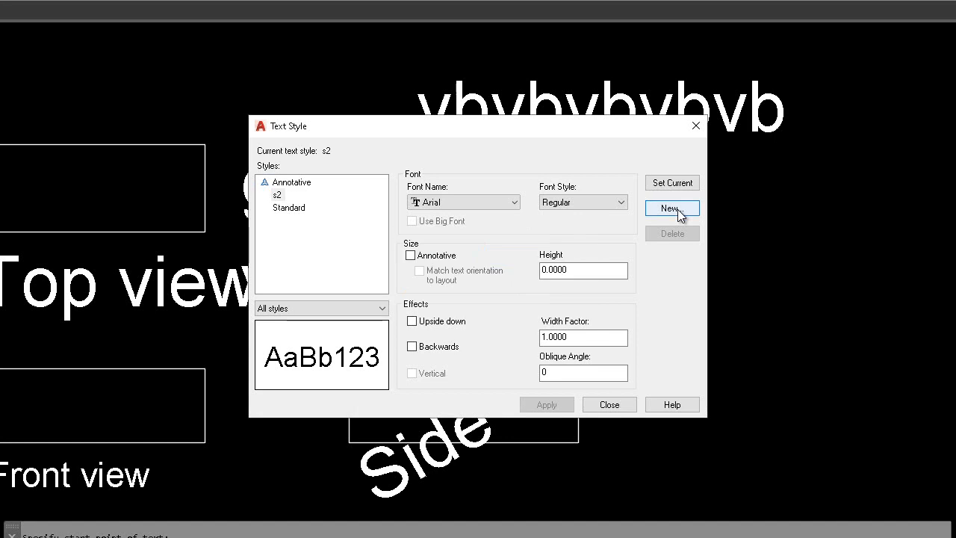
Step: Set the s2 style's font to Blackadder ITC, keeping the Regular font style
{"action": "left_click", "coordinate": [514, 203]}
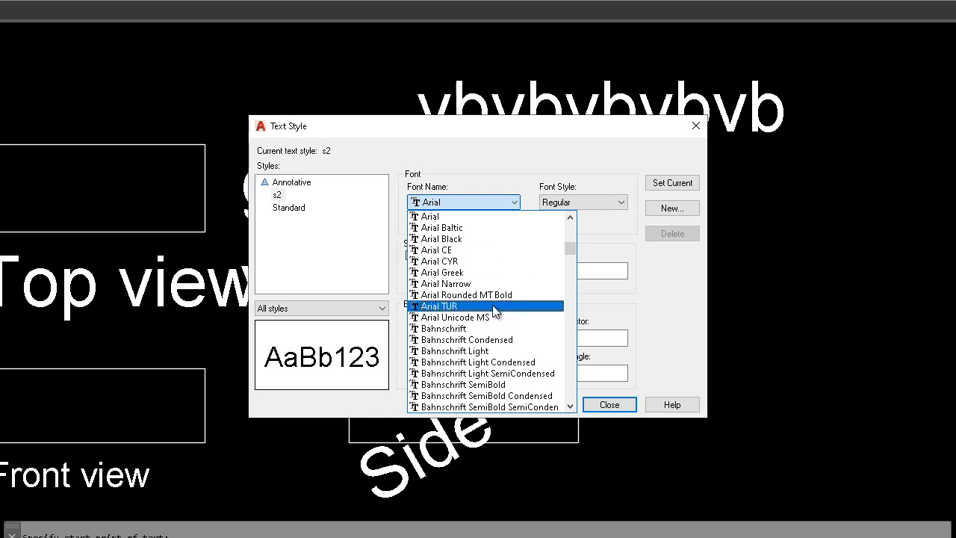
{"action": "scroll", "coordinate": [493, 319], "scroll_direction": "down", "scroll_amount": 1}
{"action": "scroll", "coordinate": [492, 322], "scroll_direction": "down", "scroll_amount": 3}
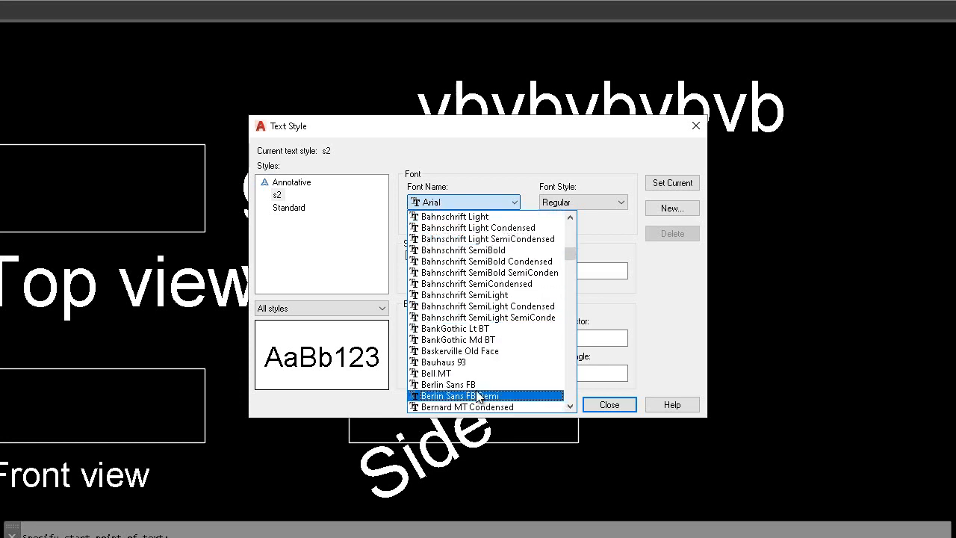
{"action": "left_click", "coordinate": [482, 340]}
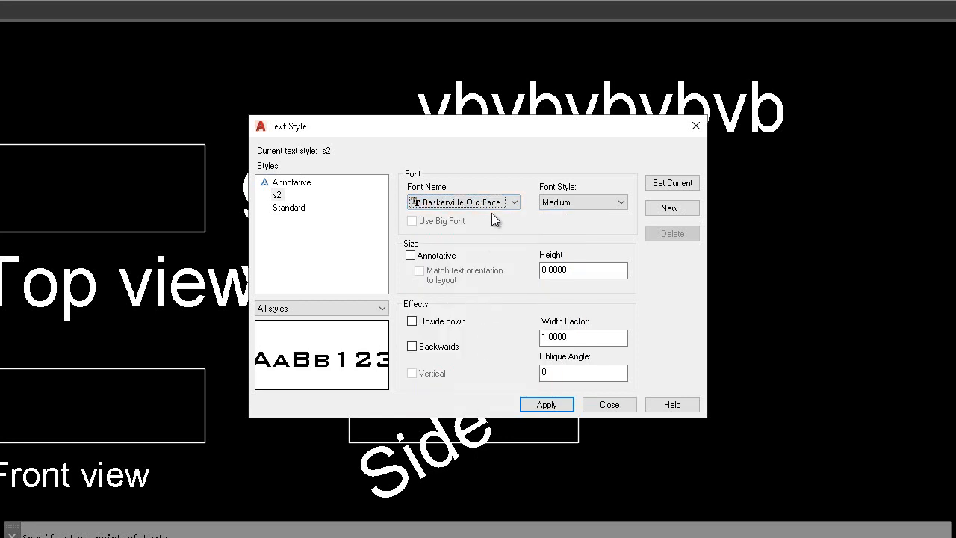
{"action": "key", "text": "Down"}
{"action": "key", "text": "Down"}
{"action": "key", "text": "Down"}
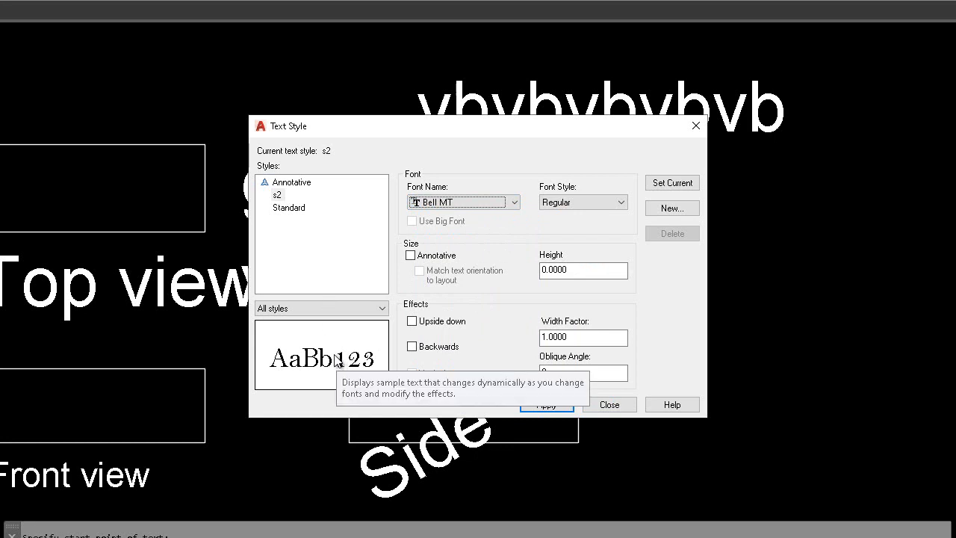
{"action": "key", "text": "Down"}
{"action": "key", "text": "Down"}
{"action": "key", "text": "Down"}
{"action": "key", "text": "Down"}
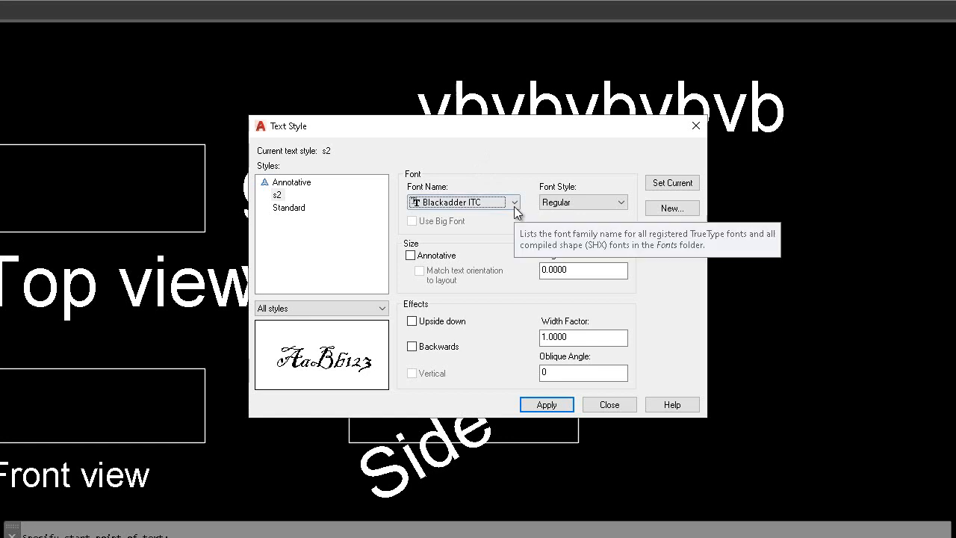
{"action": "left_click", "coordinate": [559, 206]}
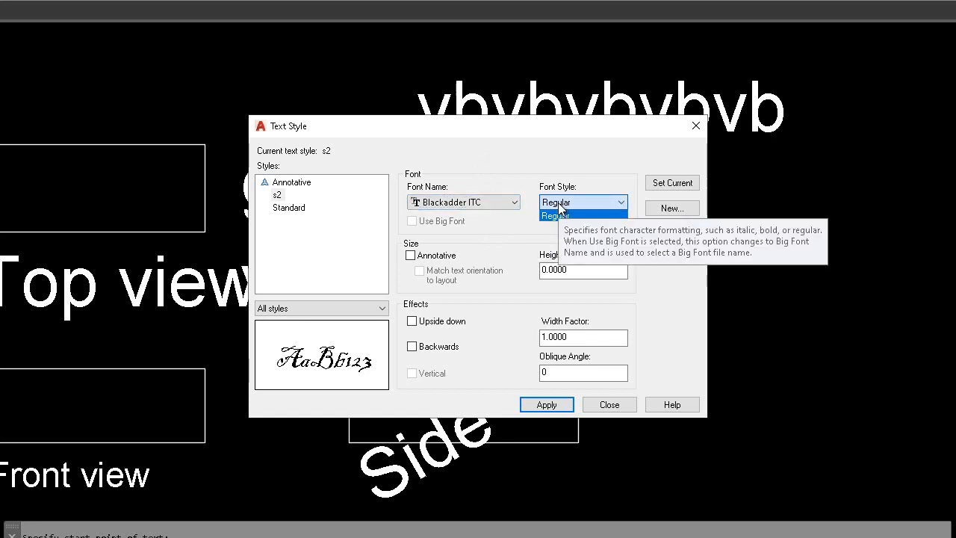
{"action": "left_click", "coordinate": [559, 206]}
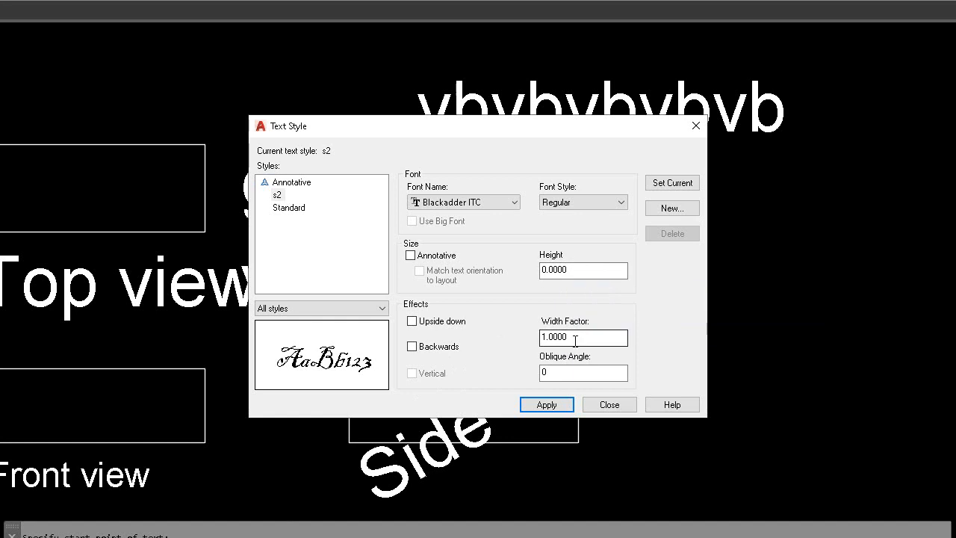
Step: Preview the s2 style with width factors of 2 and .5, and set the factor back to 1
{"action": "left_click", "coordinate": [575, 341]}
{"action": "double_click", "coordinate": [574, 337]}
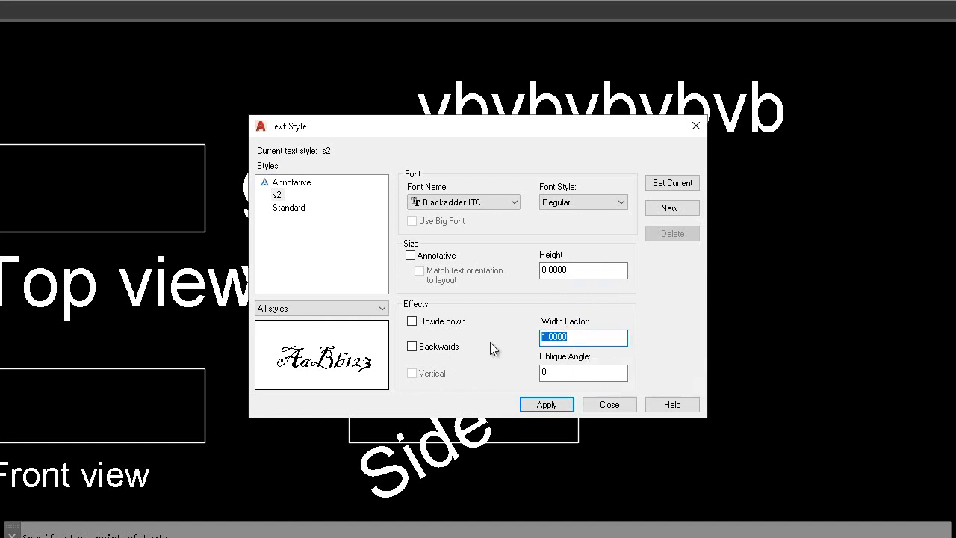
{"action": "type", "text": "2"}
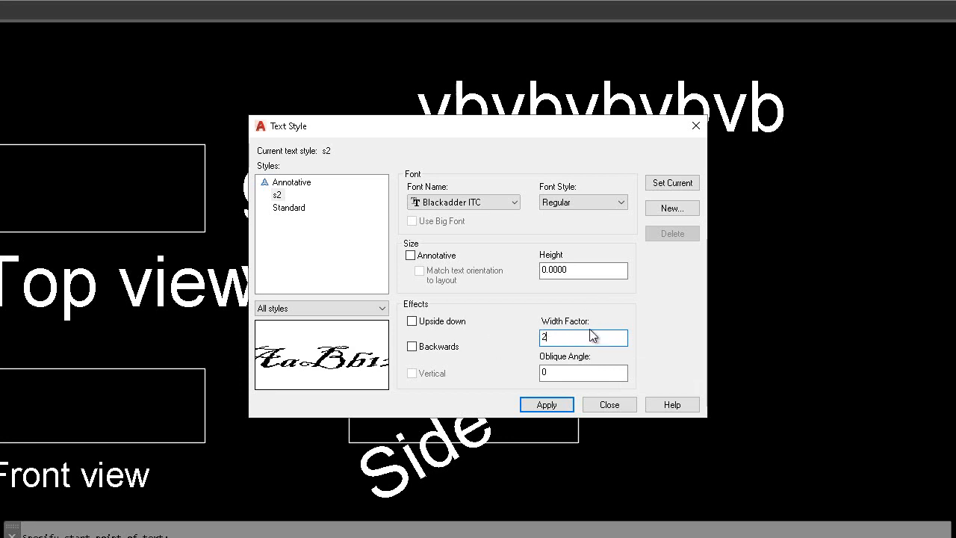
{"action": "double_click", "coordinate": [563, 336]}
{"action": "type", "text": ".5"}
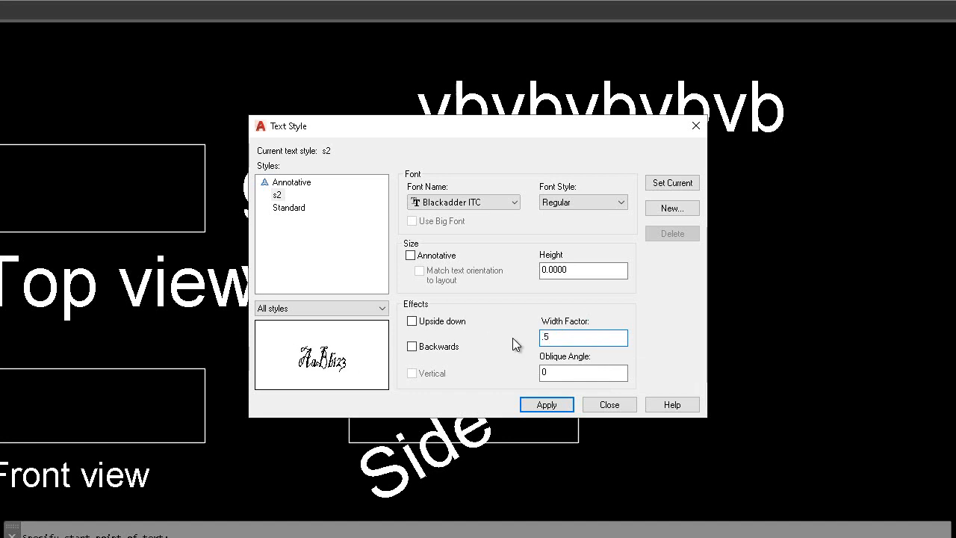
{"action": "double_click", "coordinate": [556, 337]}
{"action": "type", "text": "1"}
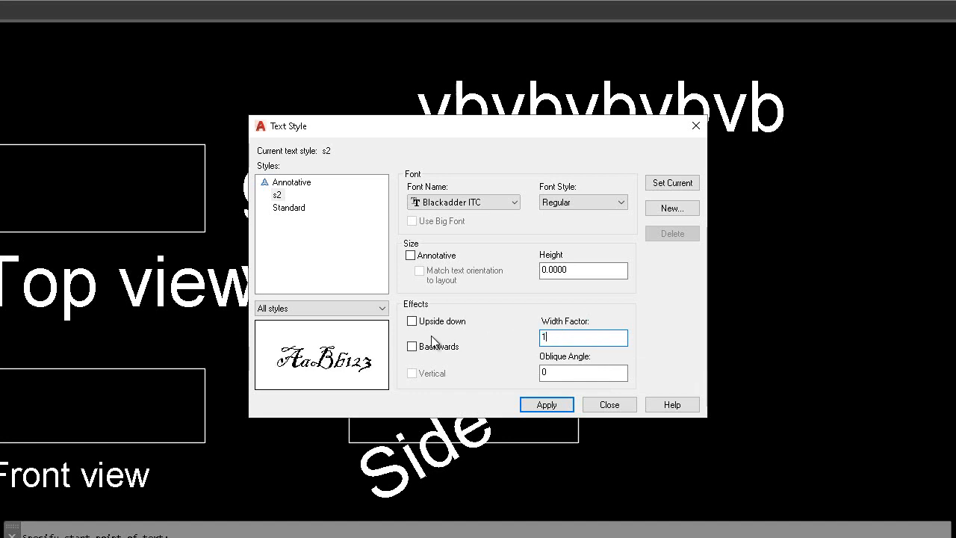
Step: Preview the Upside down effect on the s2 style and switch it off again
{"action": "left_click", "coordinate": [576, 373]}
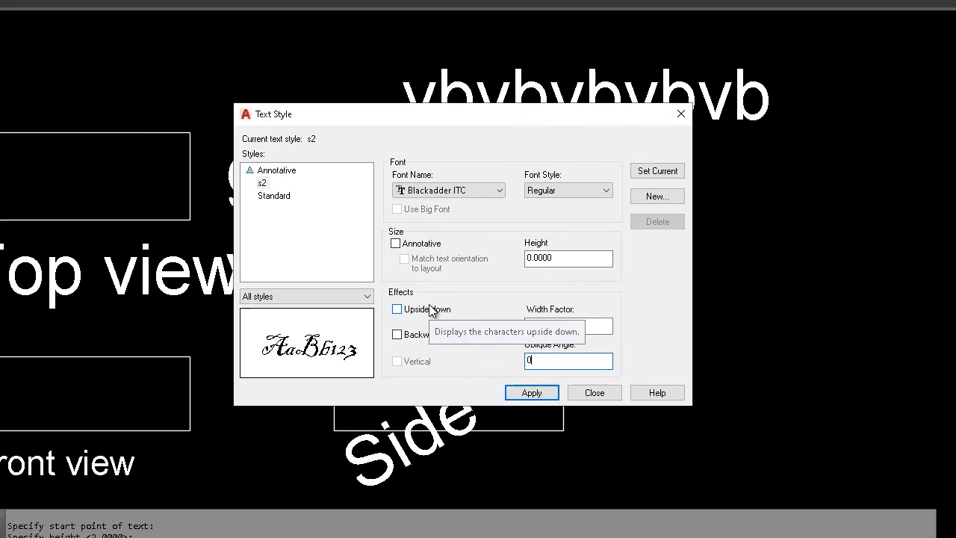
{"action": "left_click", "coordinate": [430, 310]}
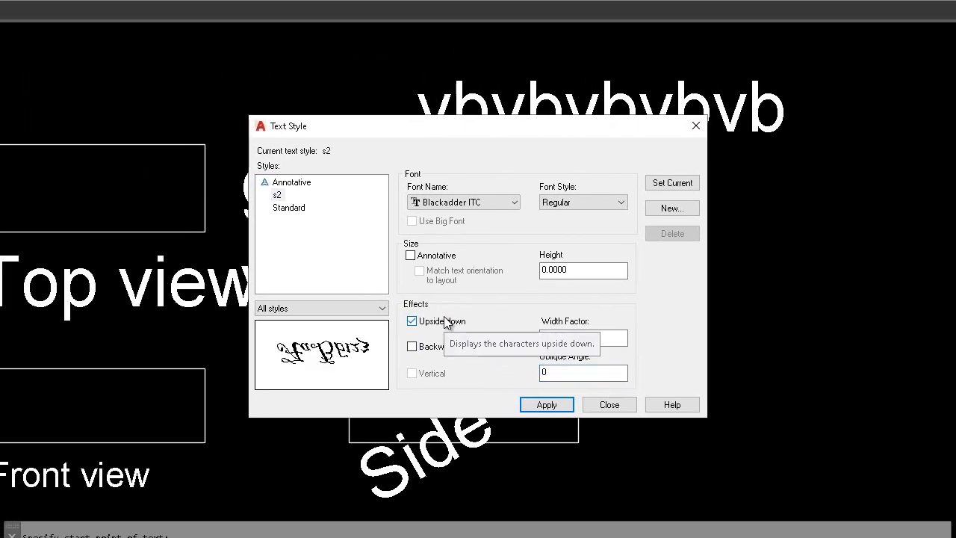
{"action": "left_click", "coordinate": [430, 309]}
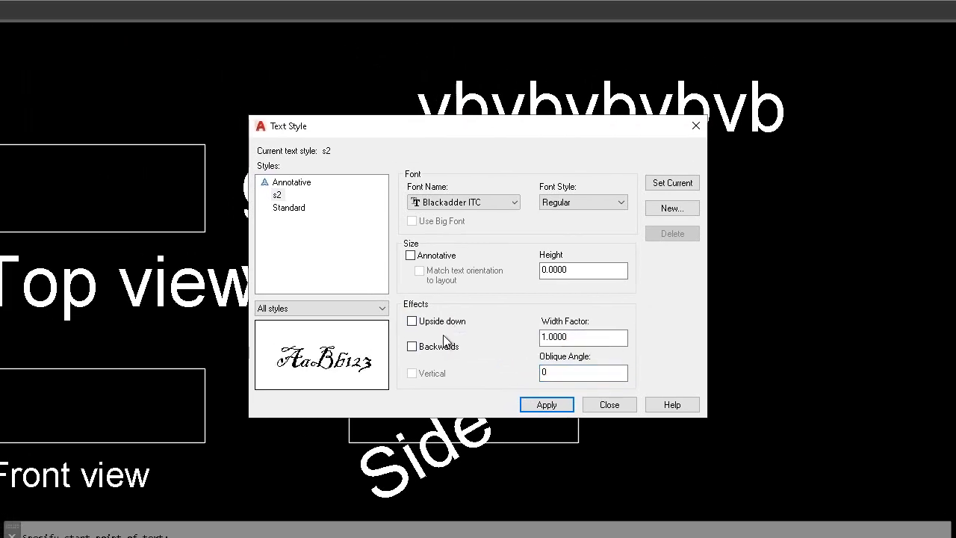
Step: Turn on the Backwards effect for the s2 style, apply it and close the text style settings
{"action": "left_click", "coordinate": [442, 351]}
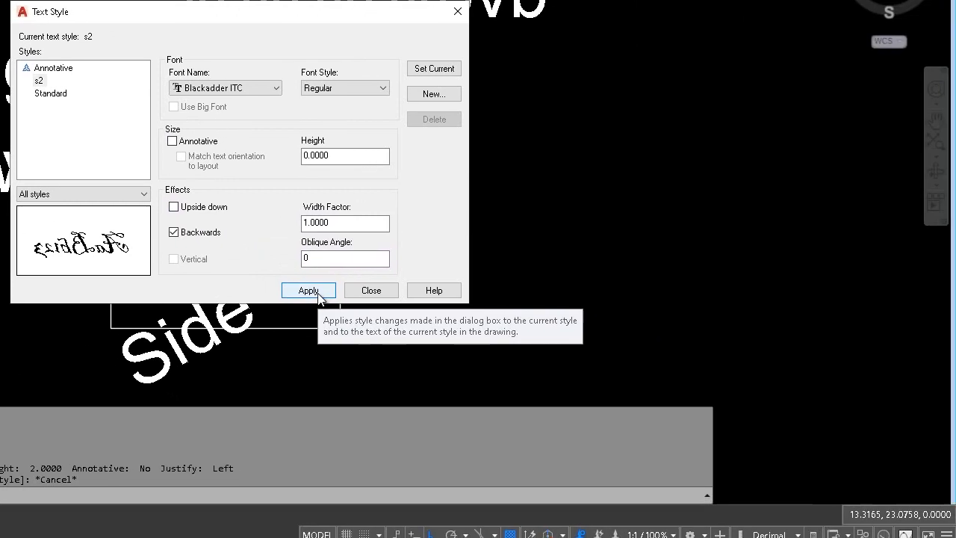
{"action": "left_click", "coordinate": [319, 293]}
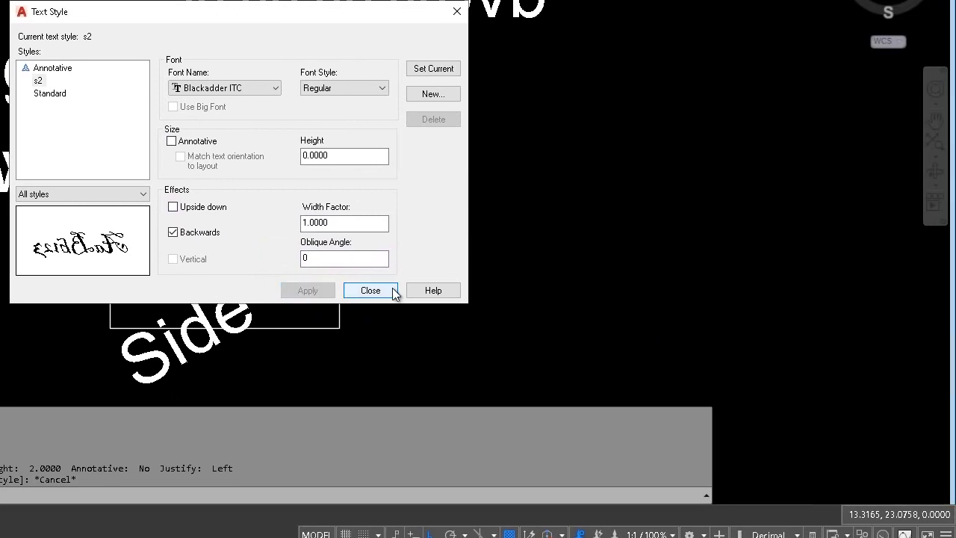
{"action": "left_click", "coordinate": [391, 288]}
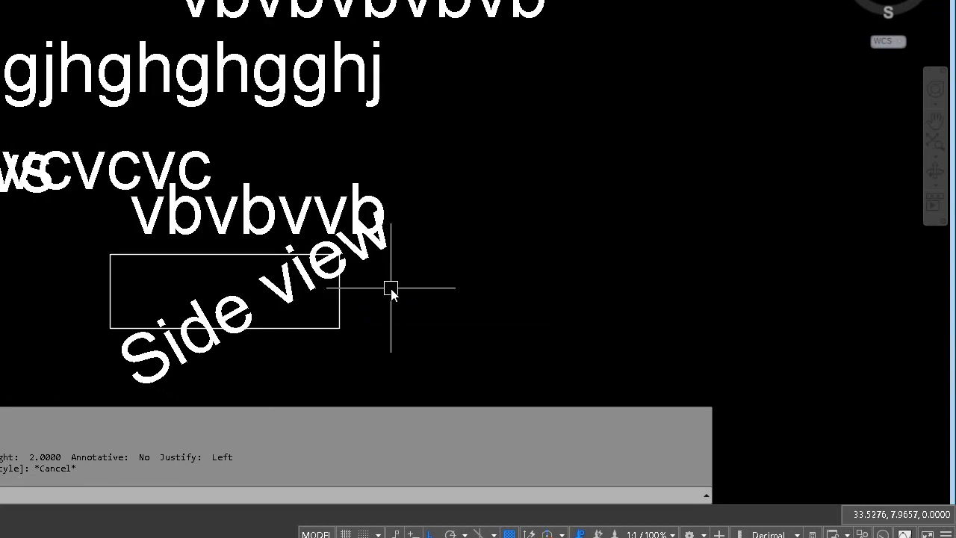
Step: Reopen the text style settings, turn off the Backwards effect for s2, apply the change and close them
{"action": "key", "text": "Return"}
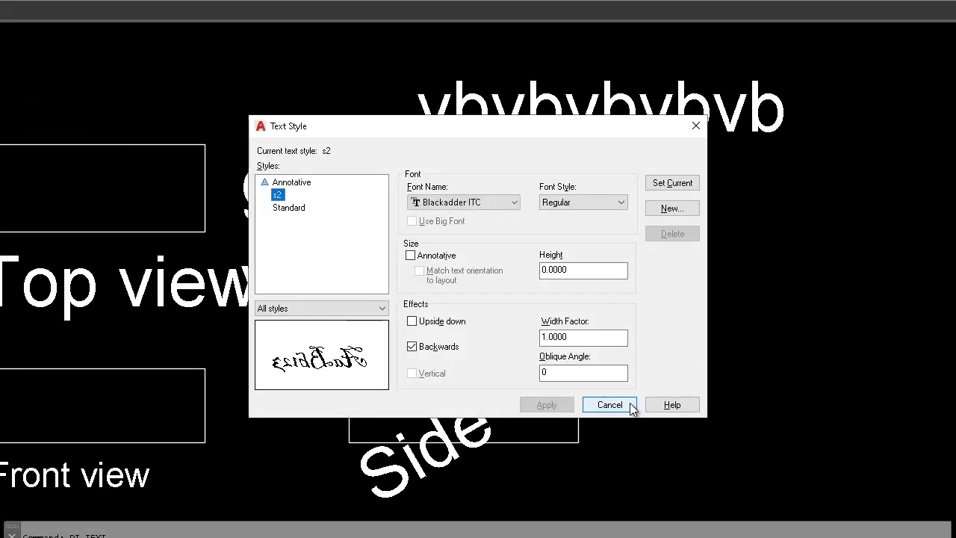
{"action": "left_click", "coordinate": [439, 348]}
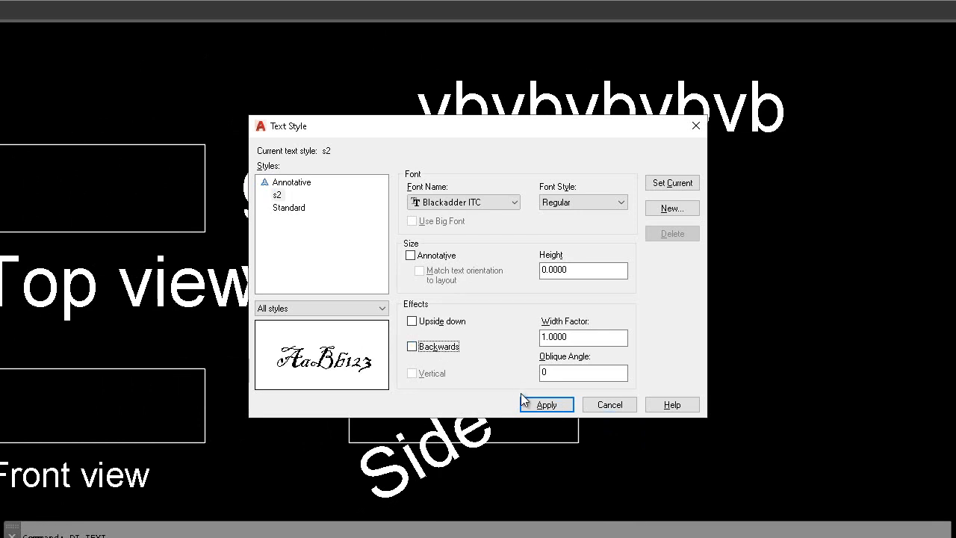
{"action": "left_click", "coordinate": [538, 404]}
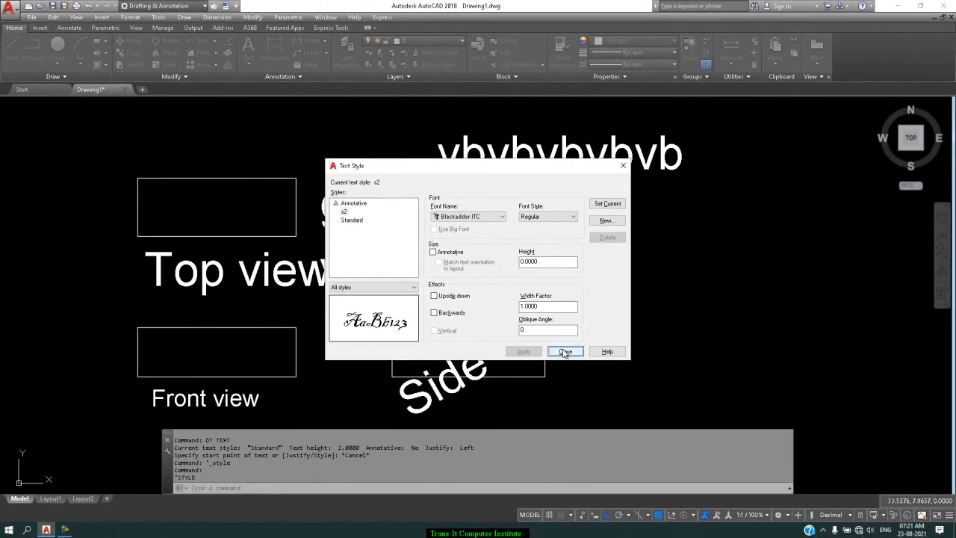
{"action": "left_click", "coordinate": [575, 363]}
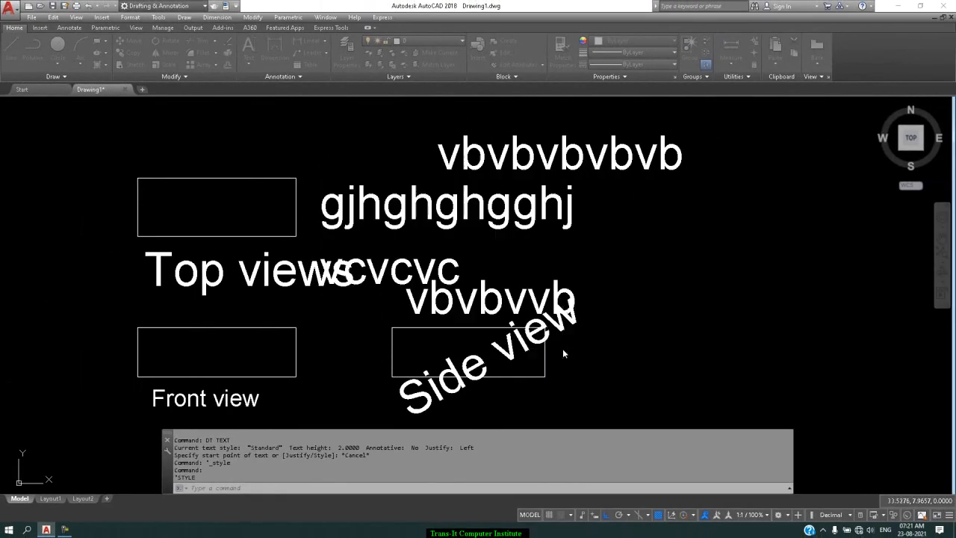
Step: Check which text style the single-line text command currently uses, without placing any text
{"action": "type", "text": "dt"}
{"action": "key", "text": "Return"}
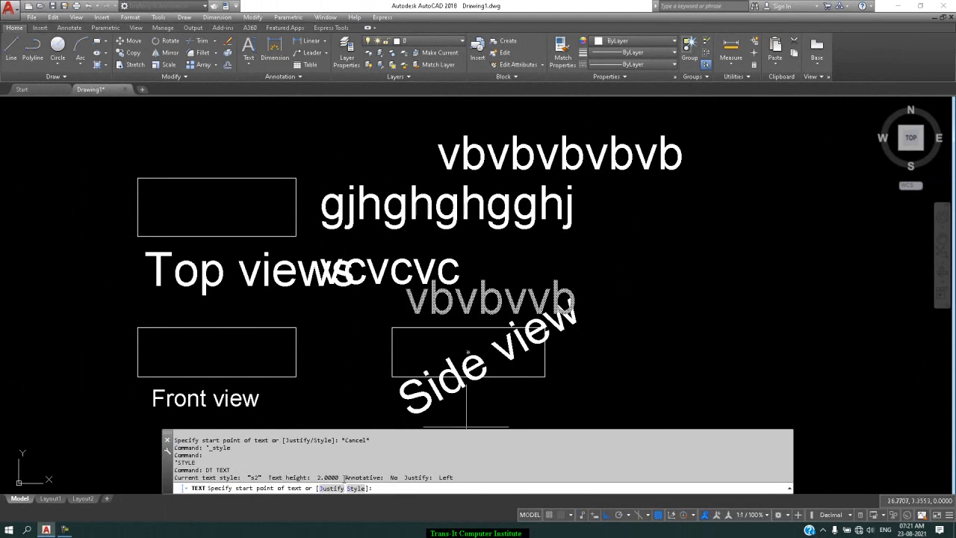
{"action": "key", "text": "Escape"}
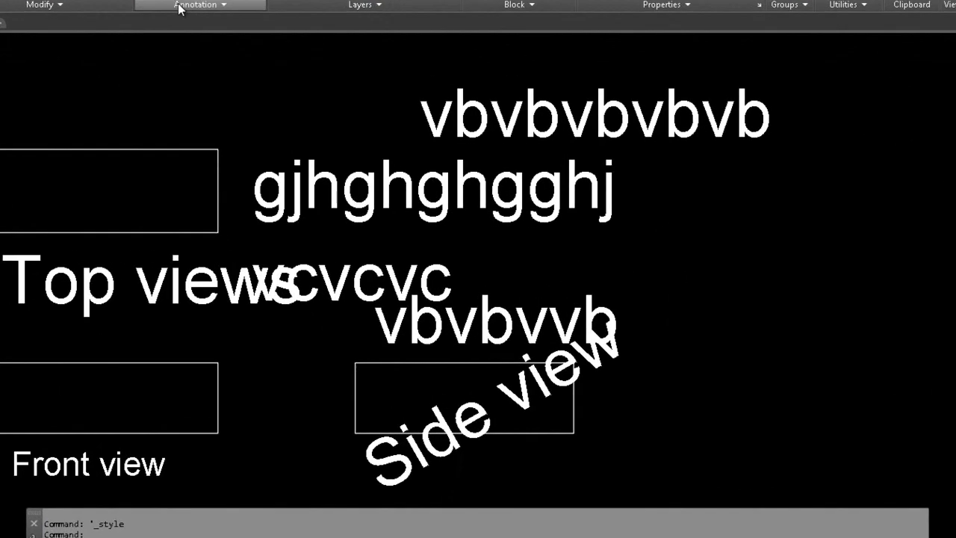
Step: Make Standard the current text style, select s2 in the style list to view it, and close the text style settings
{"action": "mouse_move", "coordinate": [165, 4]}
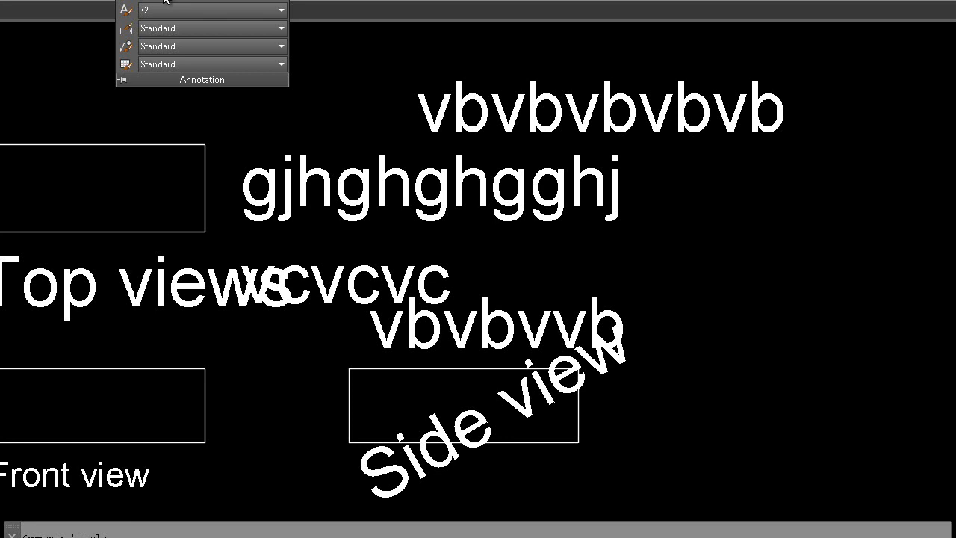
{"action": "left_click", "coordinate": [125, 10]}
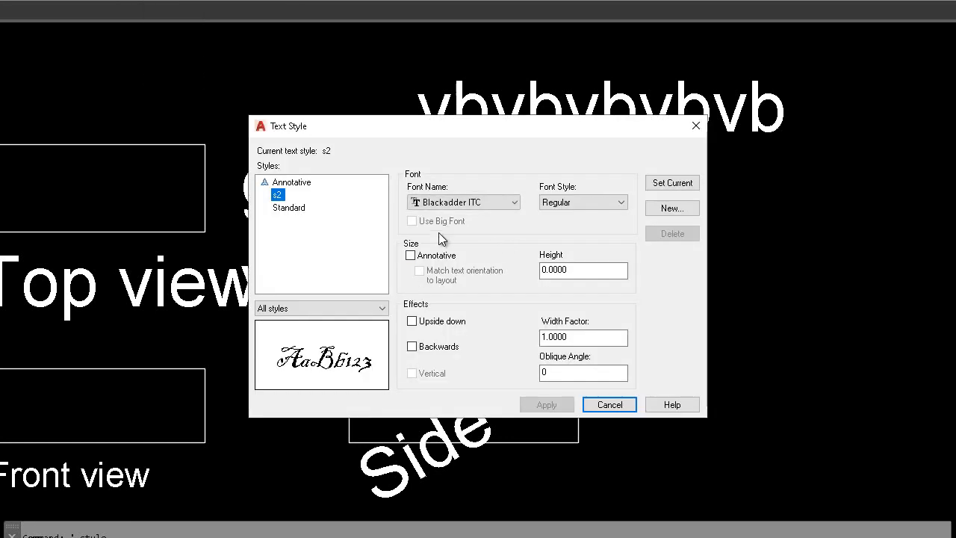
{"action": "left_click", "coordinate": [302, 212]}
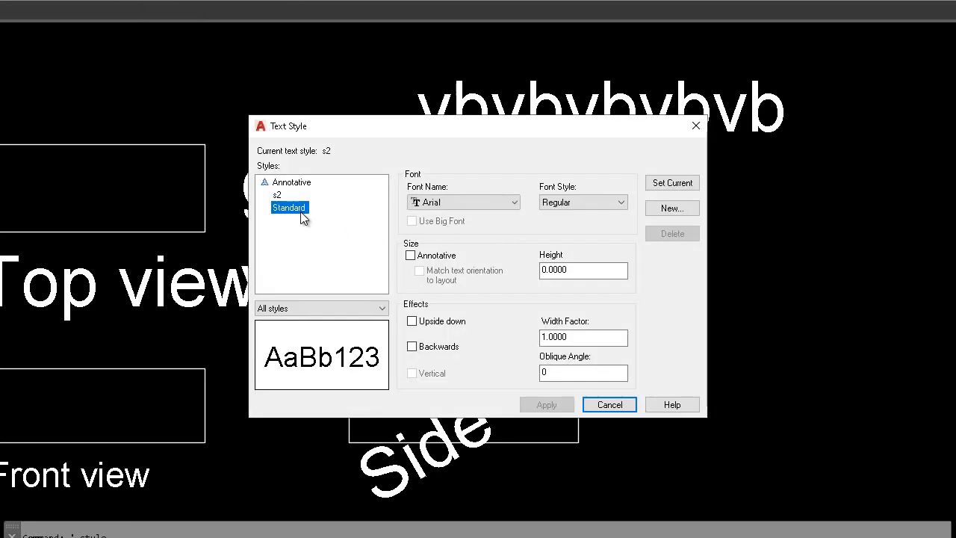
{"action": "left_click", "coordinate": [668, 183]}
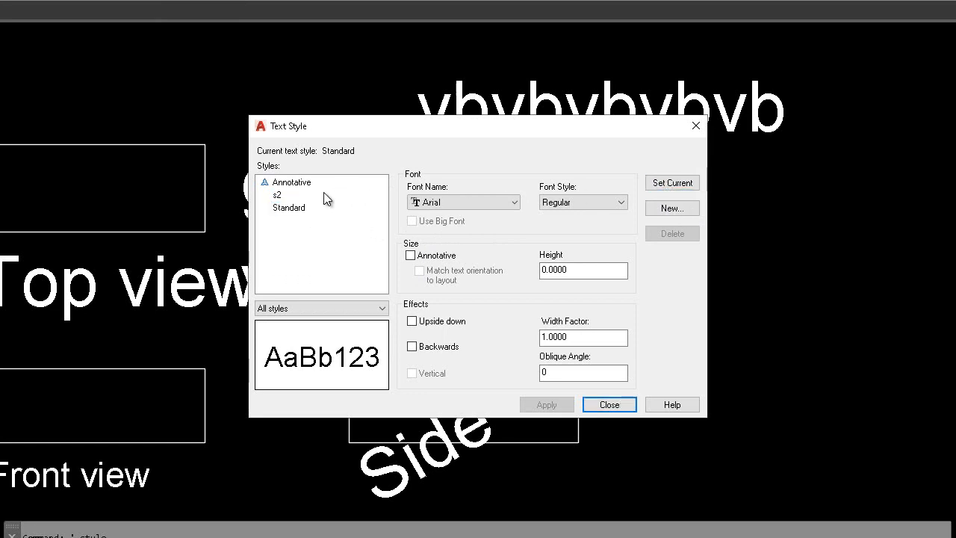
{"action": "left_click", "coordinate": [279, 196]}
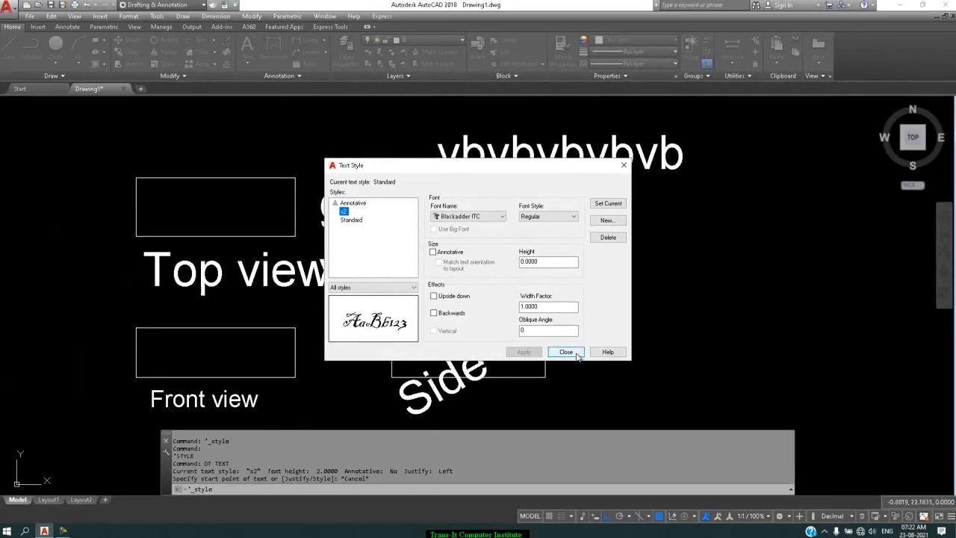
{"action": "left_click", "coordinate": [624, 405]}
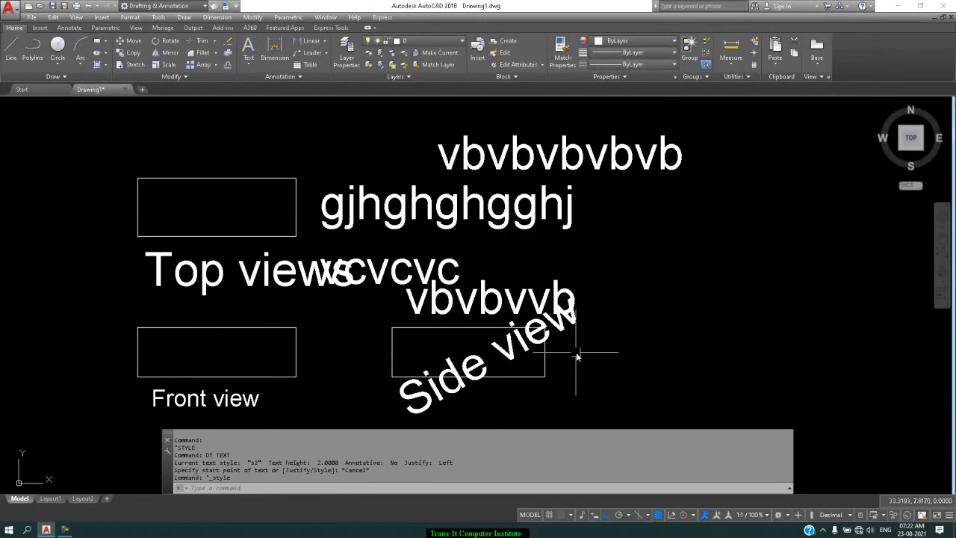
Step: Add the single-line text "cvcvcvgfjkunnnm" in style s2 to the right of the side view, with height 2 and rotation 0
{"action": "type", "text": "dt"}
{"action": "key", "text": "Return"}
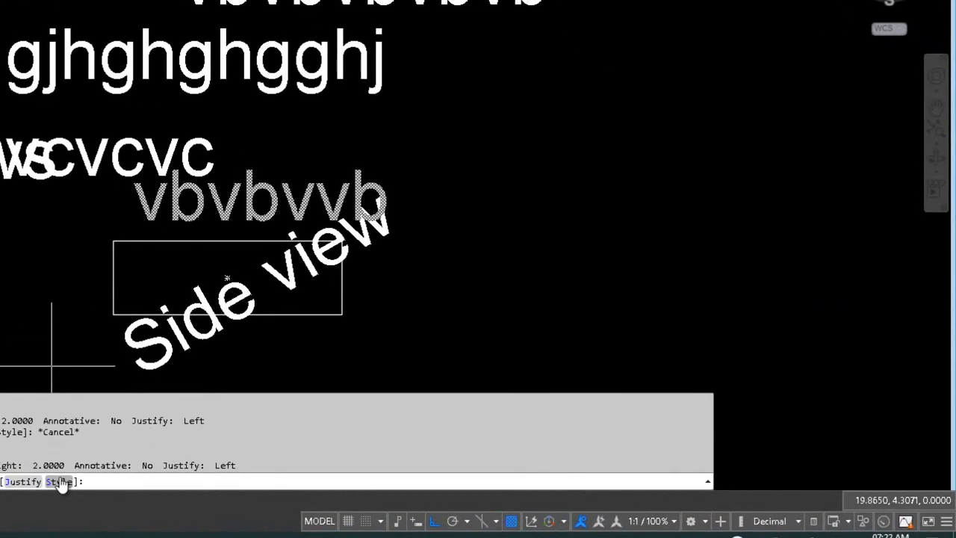
{"action": "left_click", "coordinate": [356, 488]}
{"action": "type", "text": "s2"}
{"action": "key", "text": "Return"}
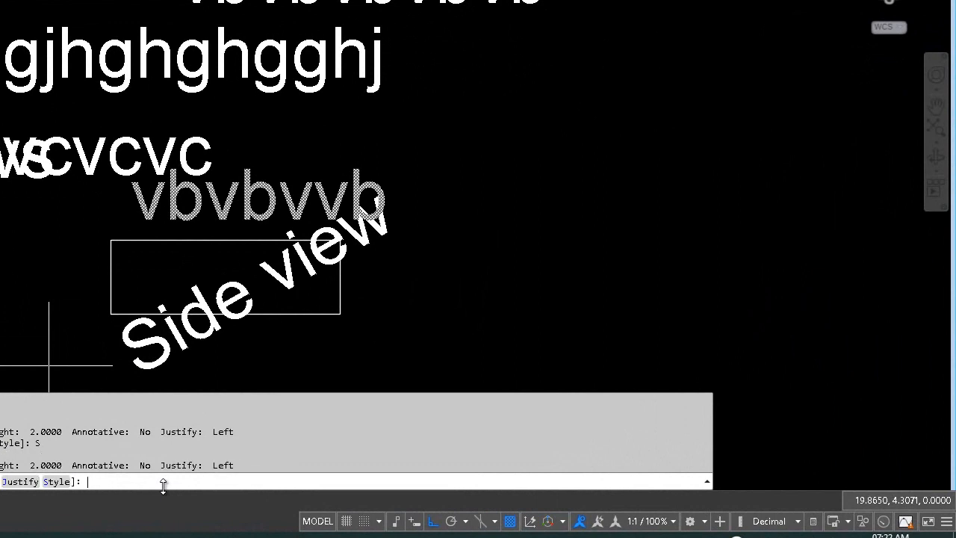
{"action": "left_click", "coordinate": [549, 177]}
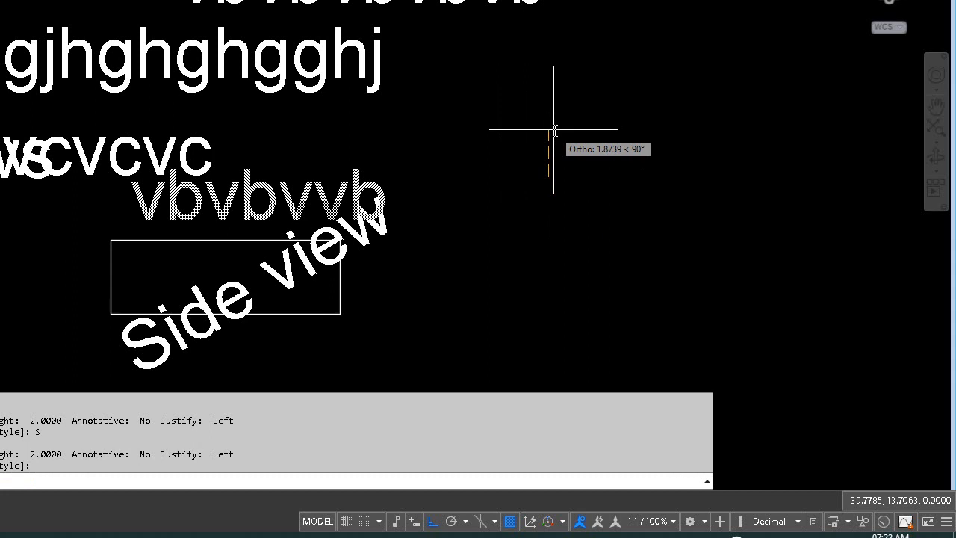
{"action": "key", "text": "Return"}
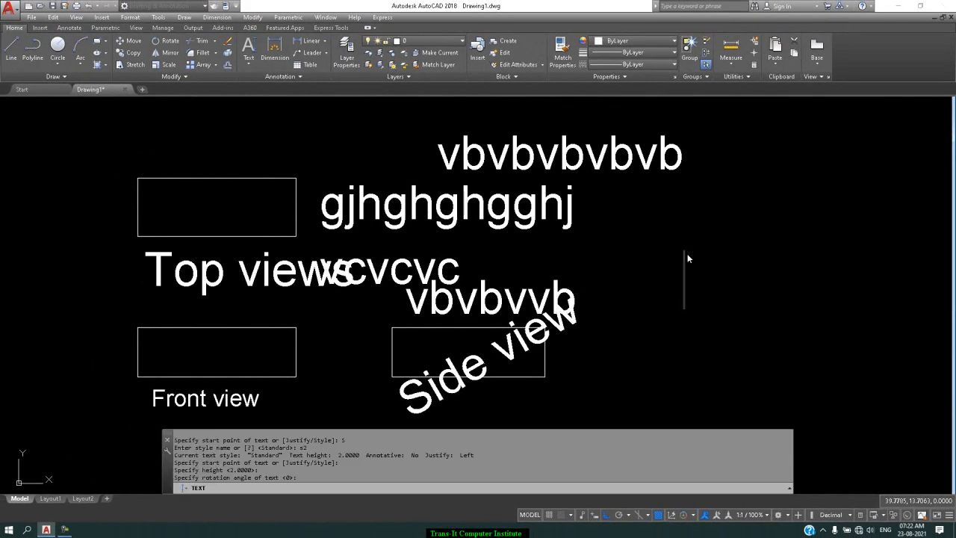
{"action": "type", "text": "cvcvcv"}
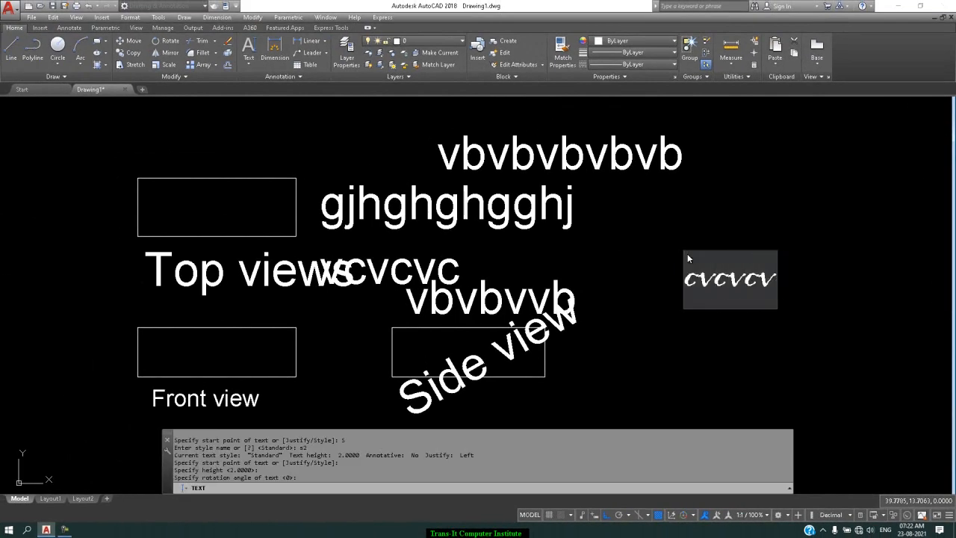
{"action": "type", "text": "gfjkunnnm"}
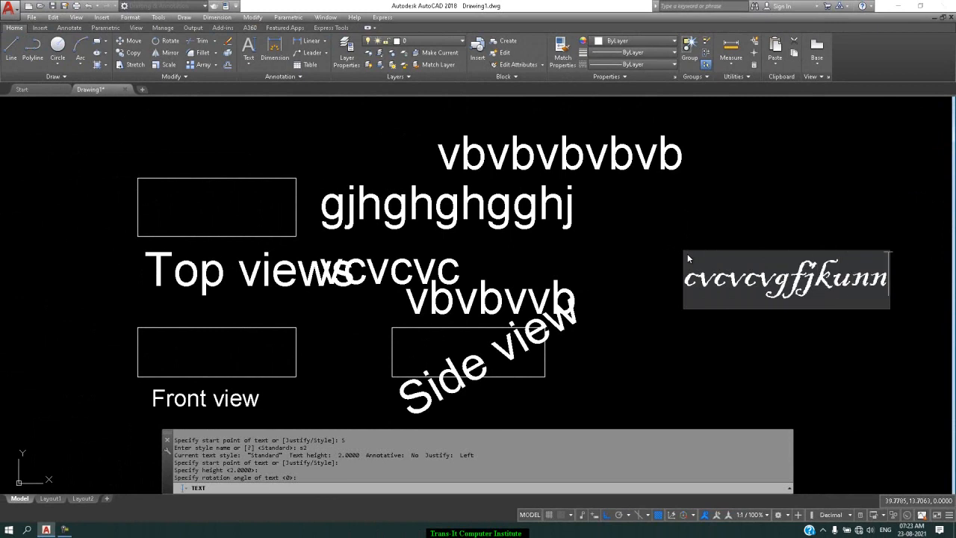
{"action": "key", "text": "Return"}
{"action": "key", "text": "Return"}
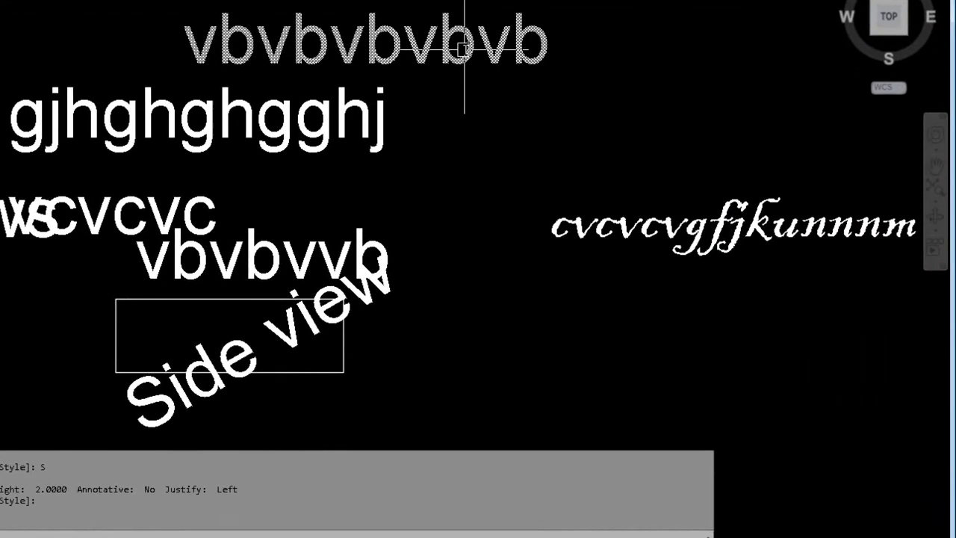
Step: Change the style of the topmost text "vbvbvbvbvb" to s2 through its properties and deselect it
{"action": "left_click", "coordinate": [625, 160]}
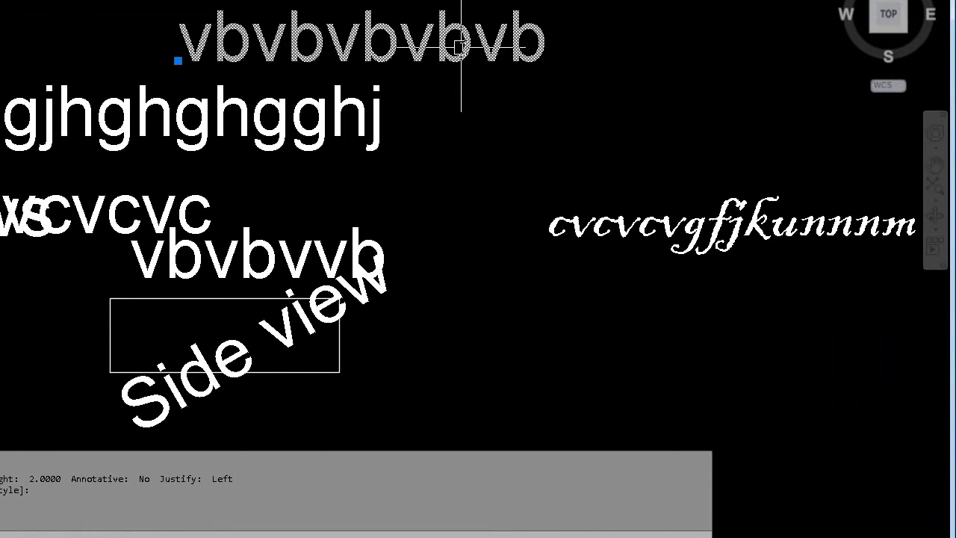
{"action": "right_click", "coordinate": [627, 164]}
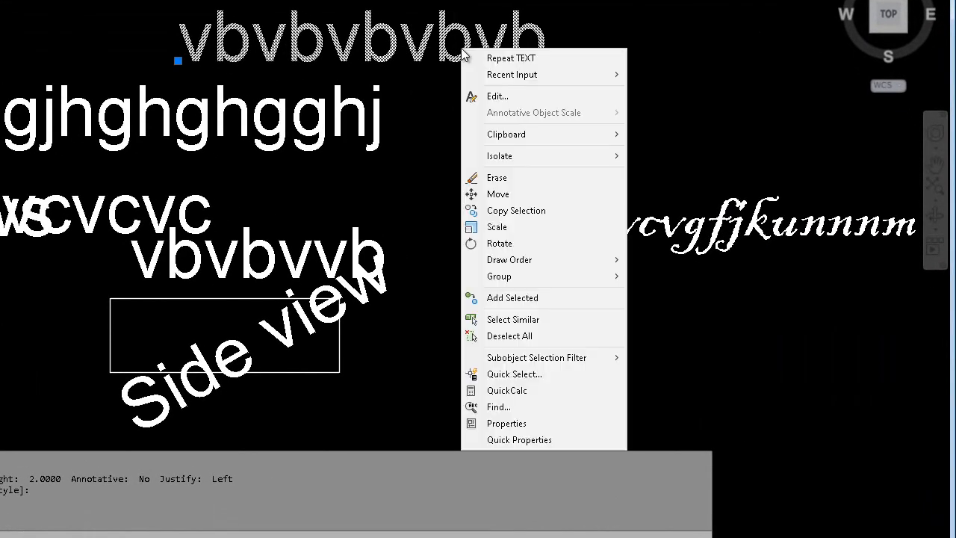
{"action": "left_click", "coordinate": [506, 424]}
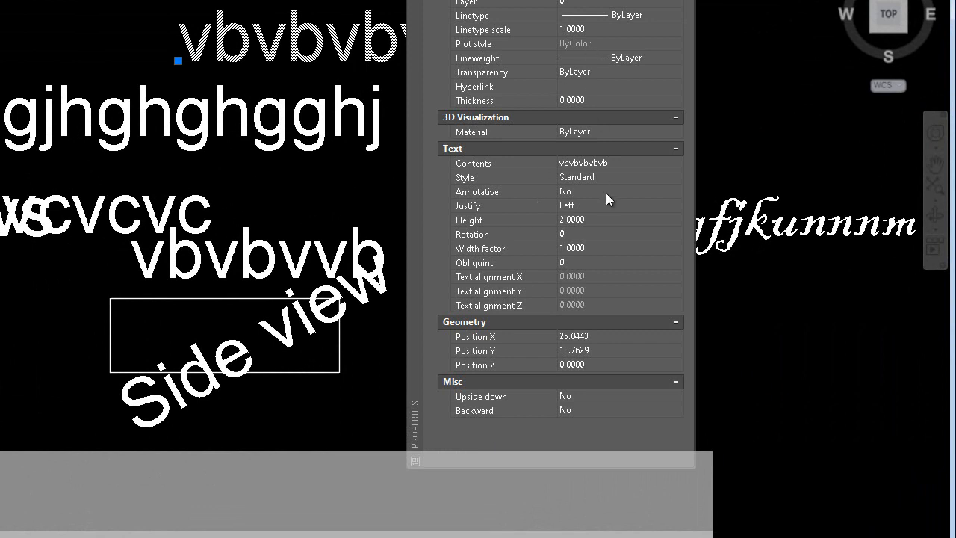
{"action": "left_click", "coordinate": [655, 179]}
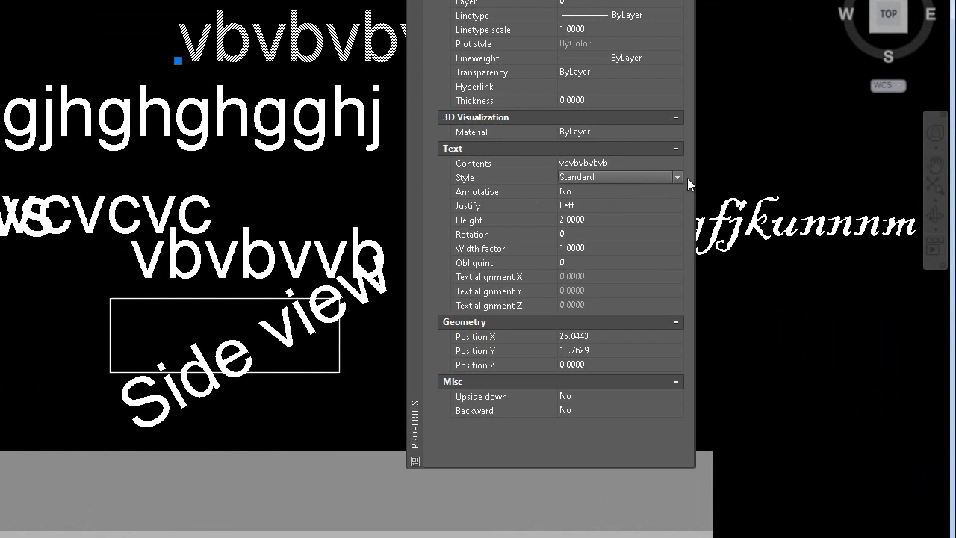
{"action": "left_click", "coordinate": [680, 178]}
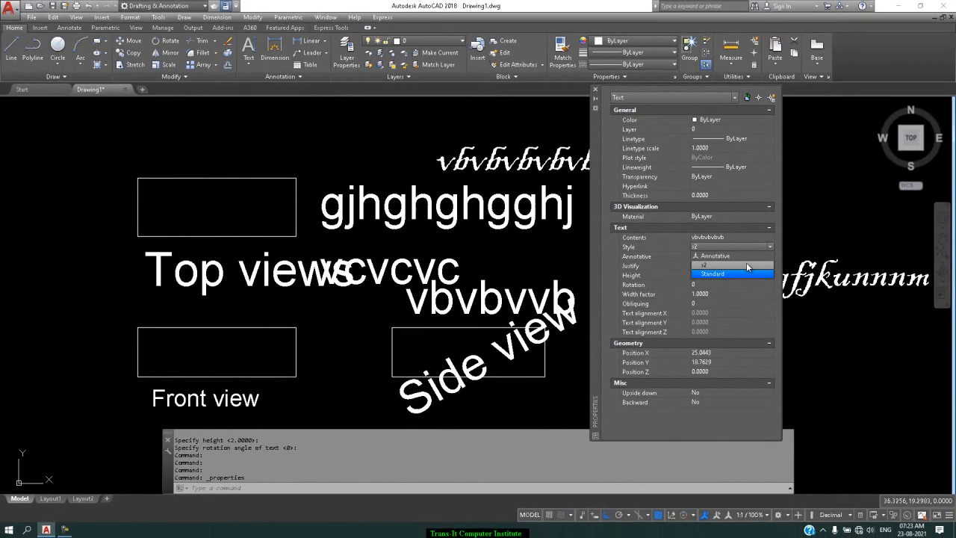
{"action": "left_click", "coordinate": [746, 263]}
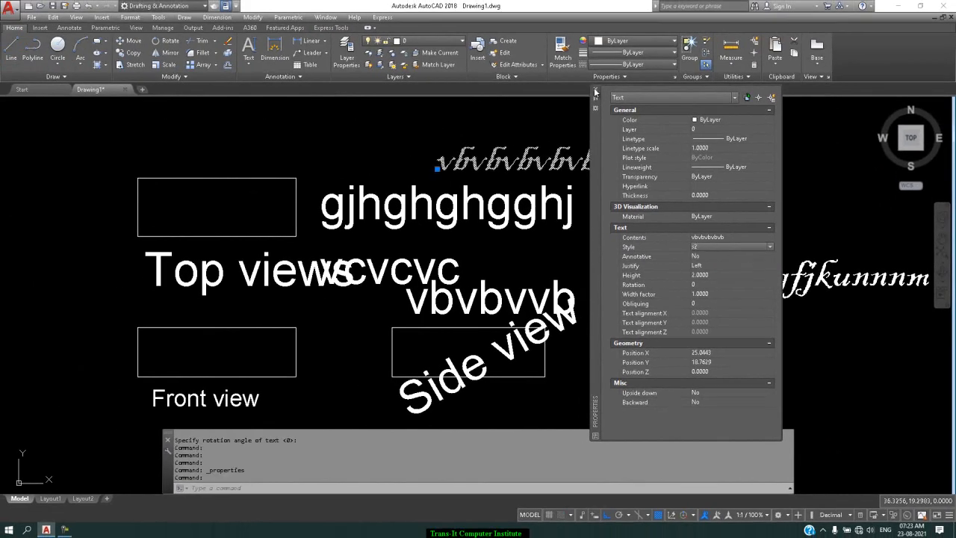
{"action": "left_click", "coordinate": [595, 89]}
{"action": "key", "text": "Escape"}
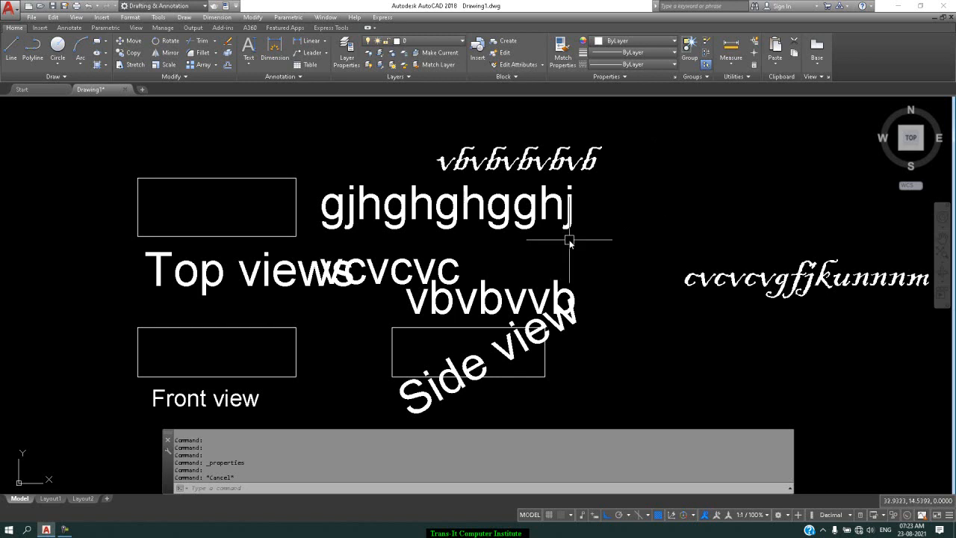
Step: Add s2 single-line texts of height 2 and rotation 0: "cbvcvcbnc" above left of the top view and "vbvmbvbv" below right of the side view
{"action": "scroll", "coordinate": [569, 241], "scroll_direction": "down", "scroll_amount": 4}
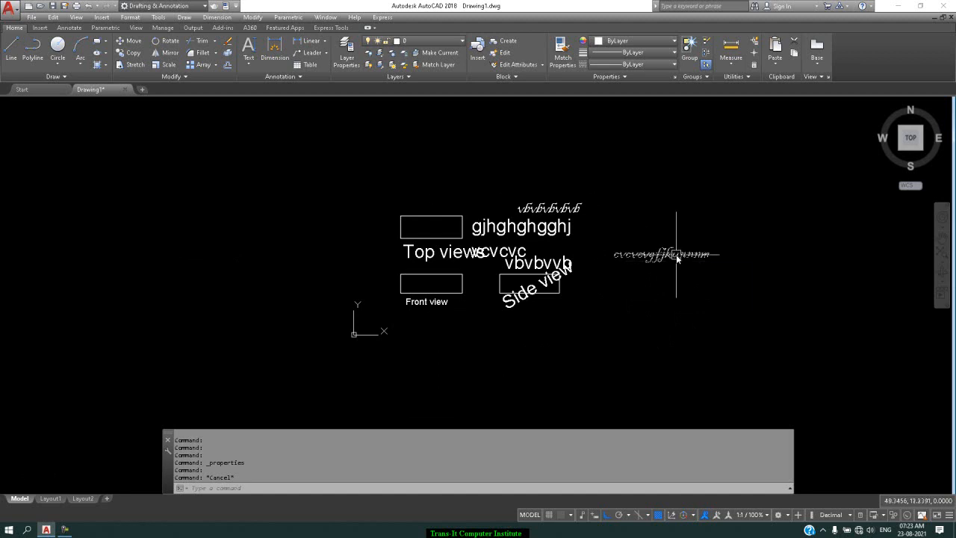
{"action": "mouse_move", "coordinate": [678, 258]}
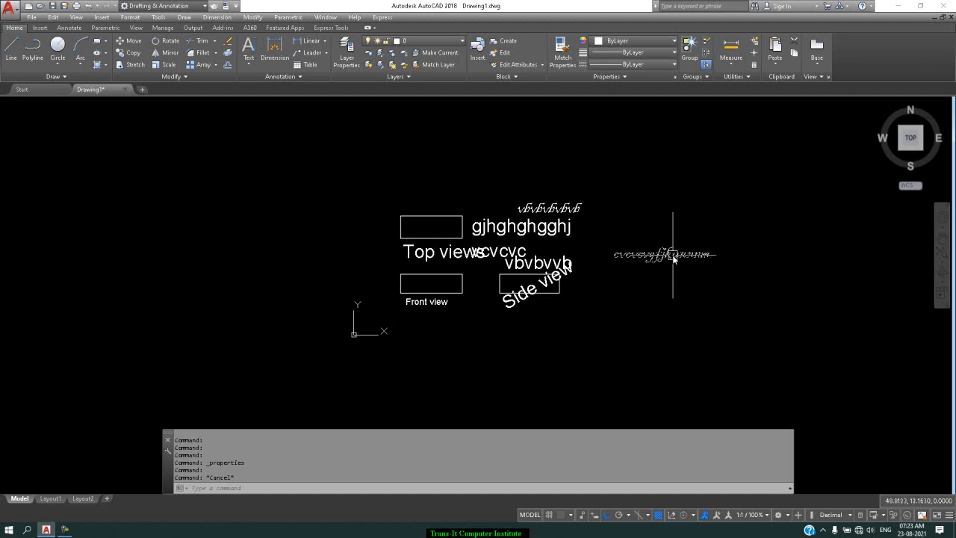
{"action": "mouse_move", "coordinate": [554, 217]}
{"action": "type", "text": "dt"}
{"action": "key", "text": "Return"}
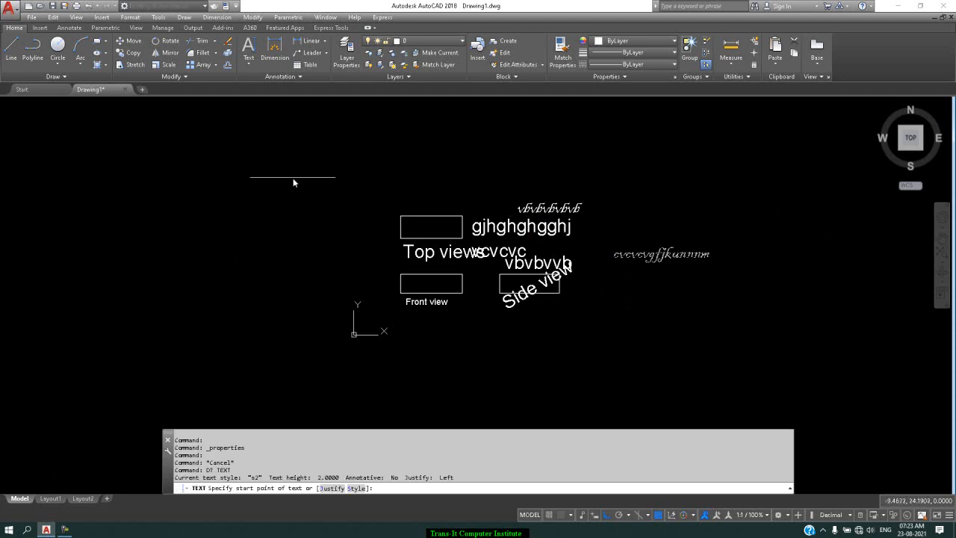
{"action": "left_click", "coordinate": [329, 191]}
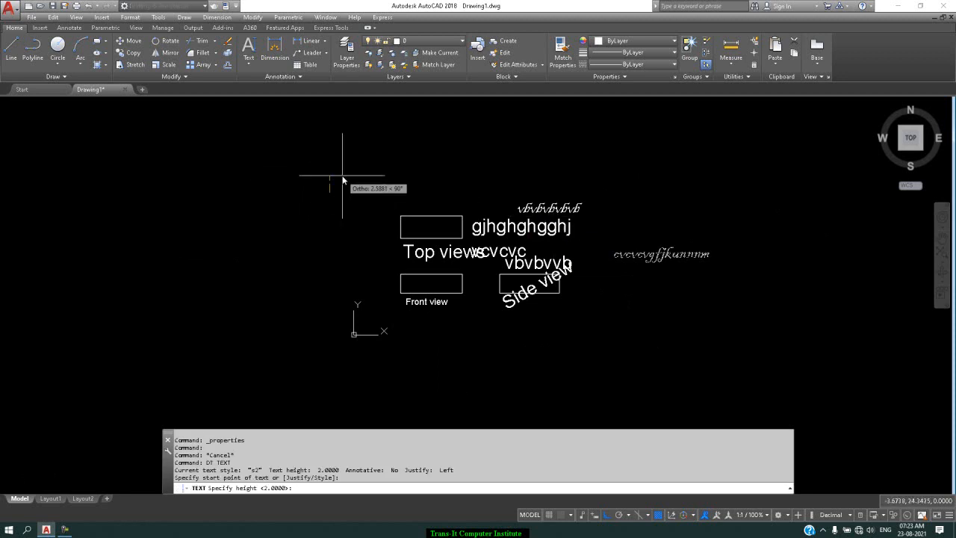
{"action": "key", "text": "Return"}
{"action": "key", "text": "Return"}
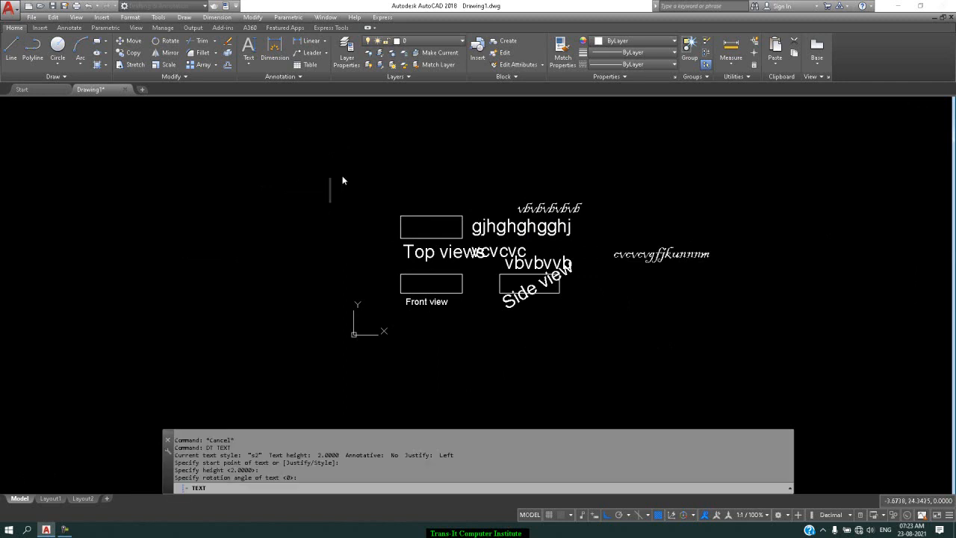
{"action": "type", "text": "cbvcvcbnc"}
{"action": "left_click", "coordinate": [634, 334]}
{"action": "type", "text": "vbvmbvbv"}
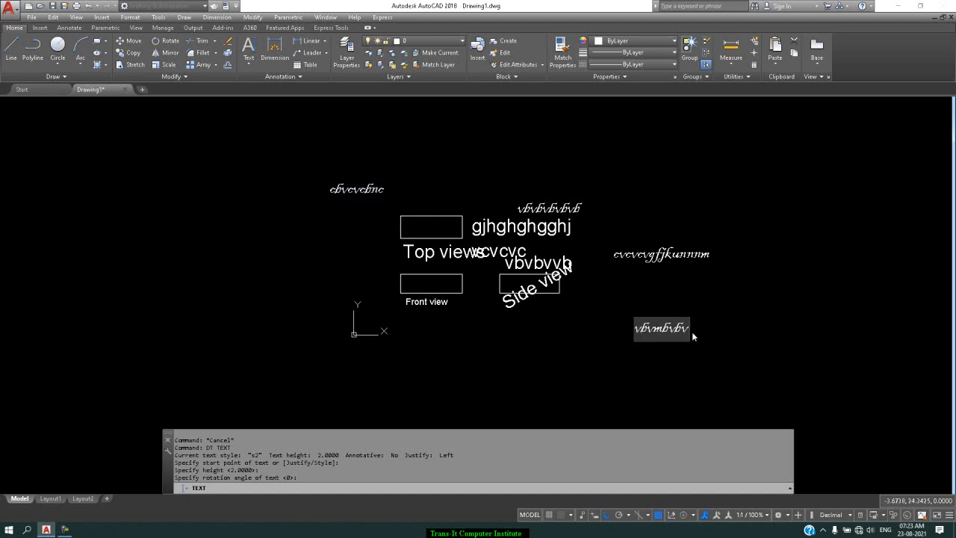
Step: Place two more s2 texts, "vmvbvbvmbv" below the Front view label and "fghfghfgf" to the left of the views, and finish the text command
{"action": "left_click", "coordinate": [395, 339]}
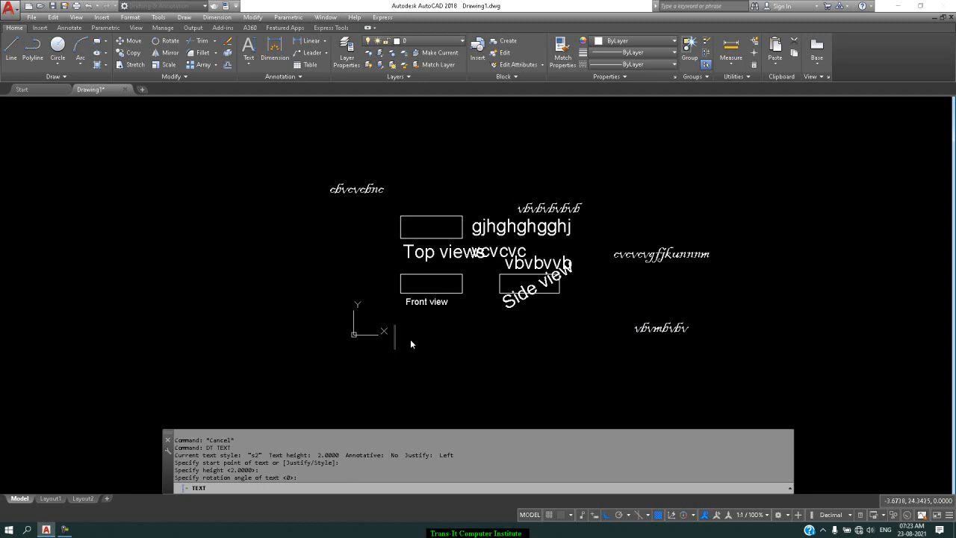
{"action": "type", "text": "vmvbvbvmbv"}
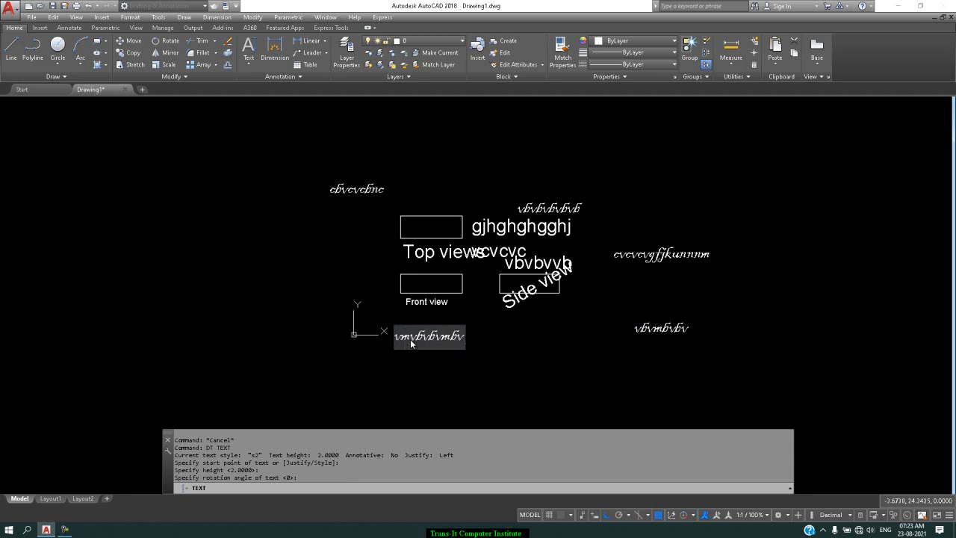
{"action": "left_click", "coordinate": [205, 261]}
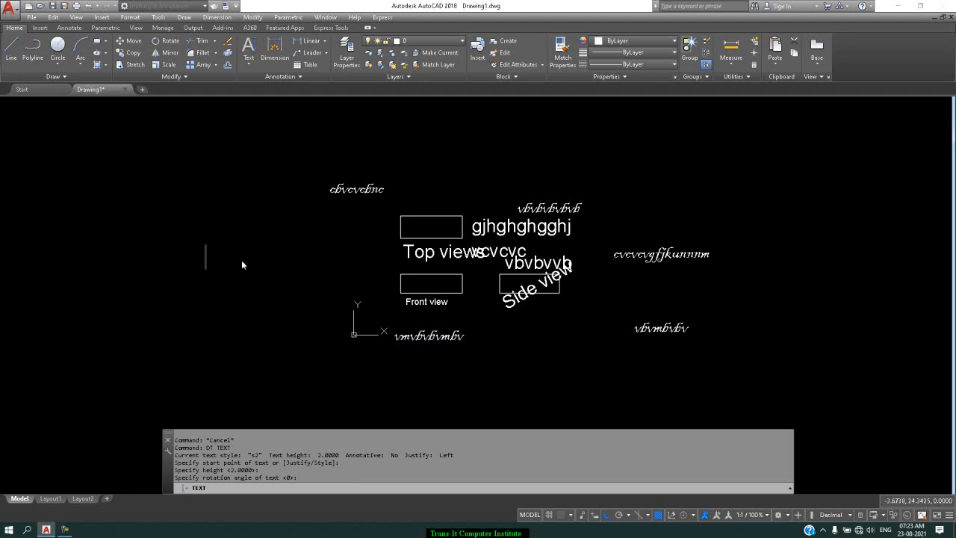
{"action": "type", "text": "fghfgfhfgf"}
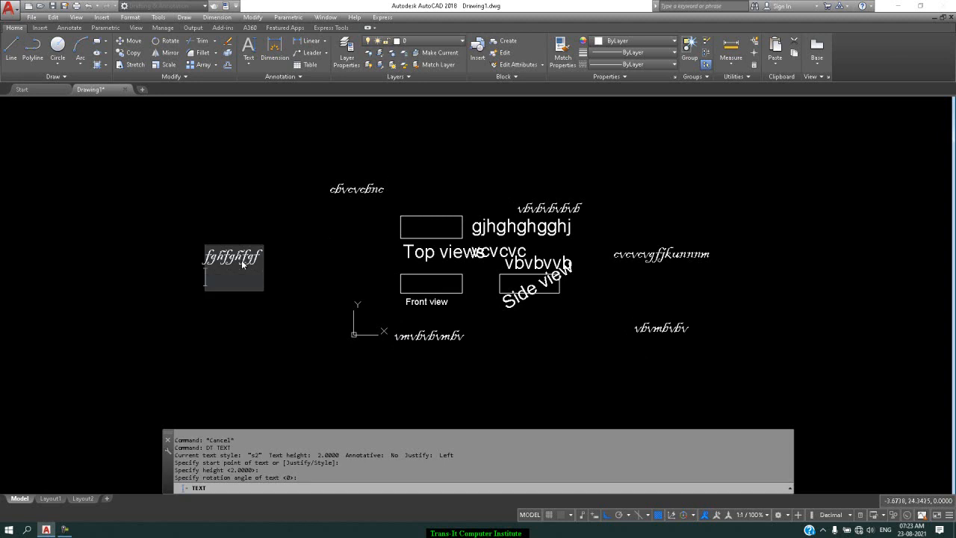
{"action": "key", "text": "Return"}
{"action": "key", "text": "Return"}
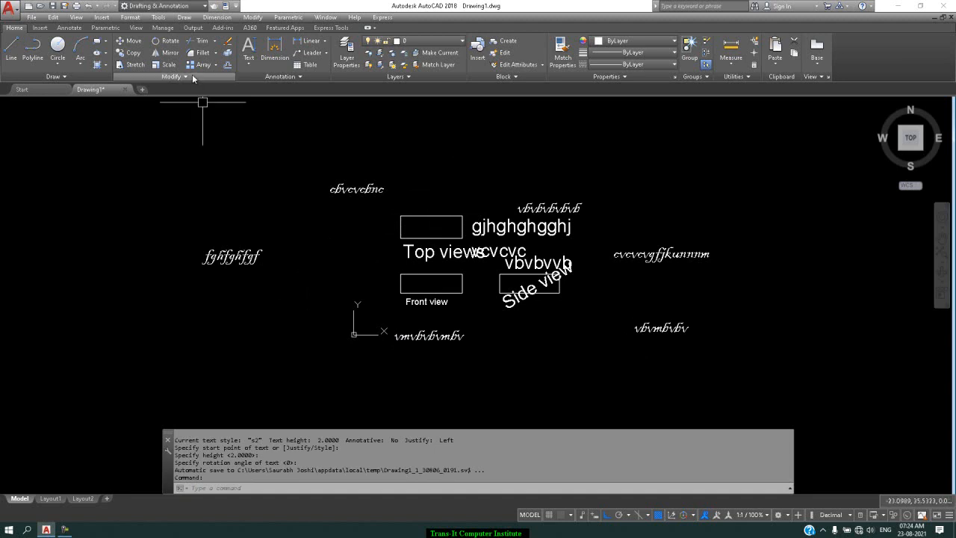
Step: Start a multiline text and define its wide text box above and to the right of the views
{"action": "left_click", "coordinate": [243, 66]}
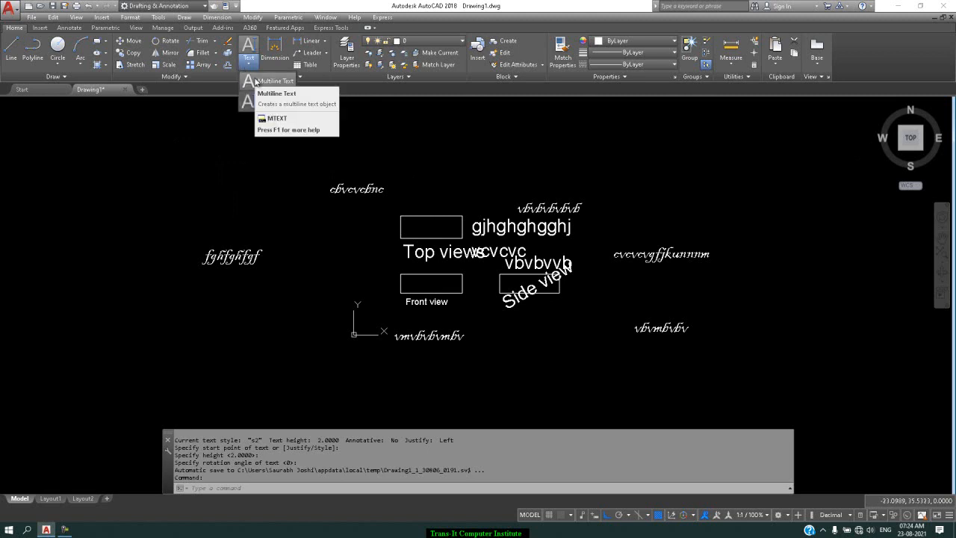
{"action": "left_click", "coordinate": [254, 80]}
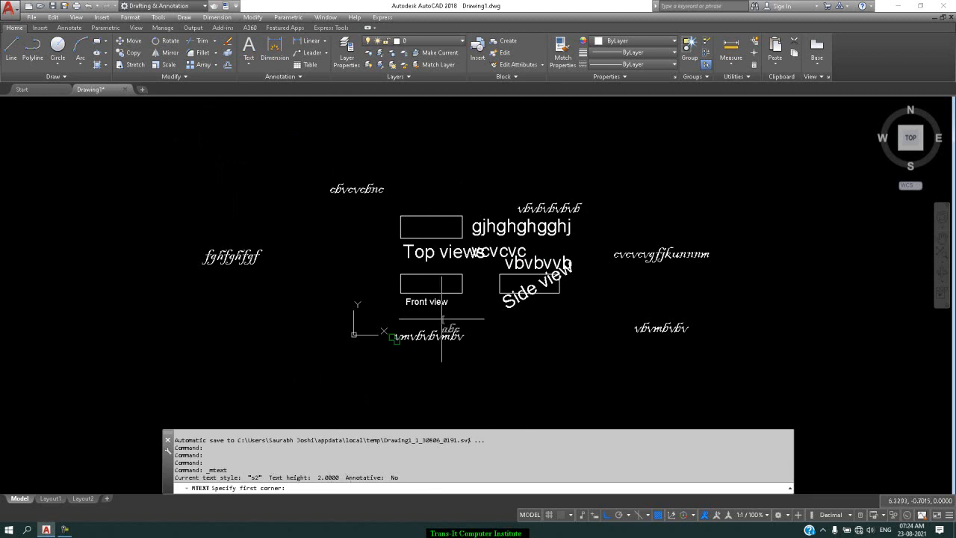
{"action": "scroll", "coordinate": [431, 321], "scroll_direction": "down", "scroll_amount": 2}
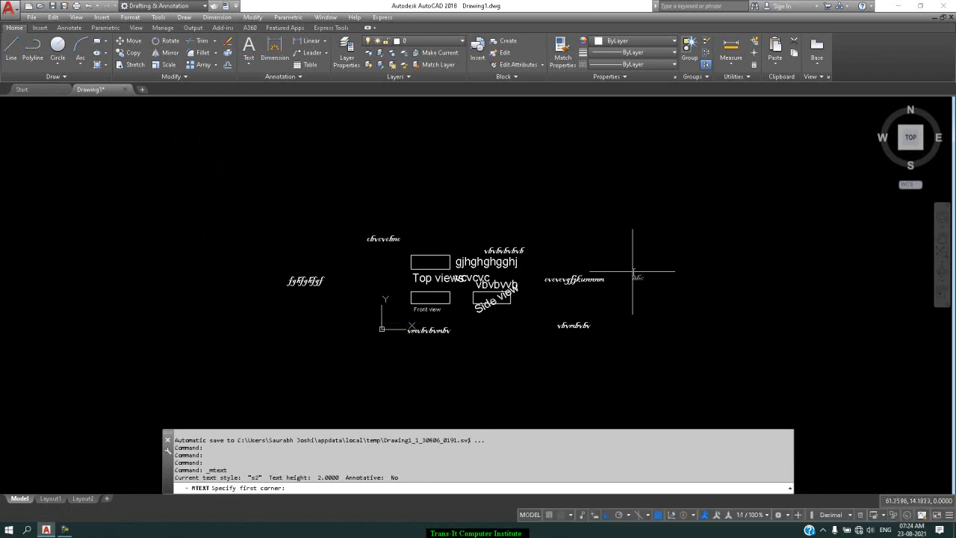
{"action": "left_click", "coordinate": [467, 238]}
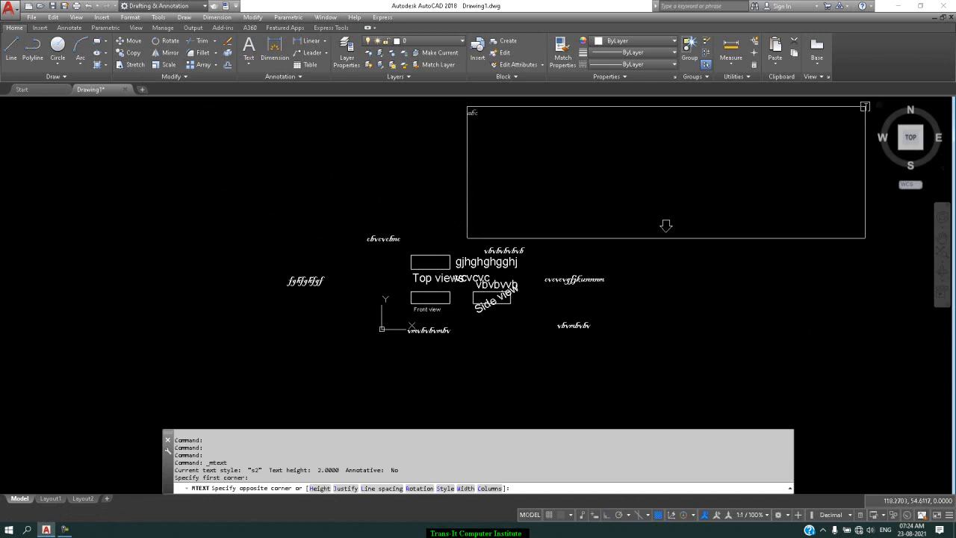
{"action": "left_click", "coordinate": [864, 106]}
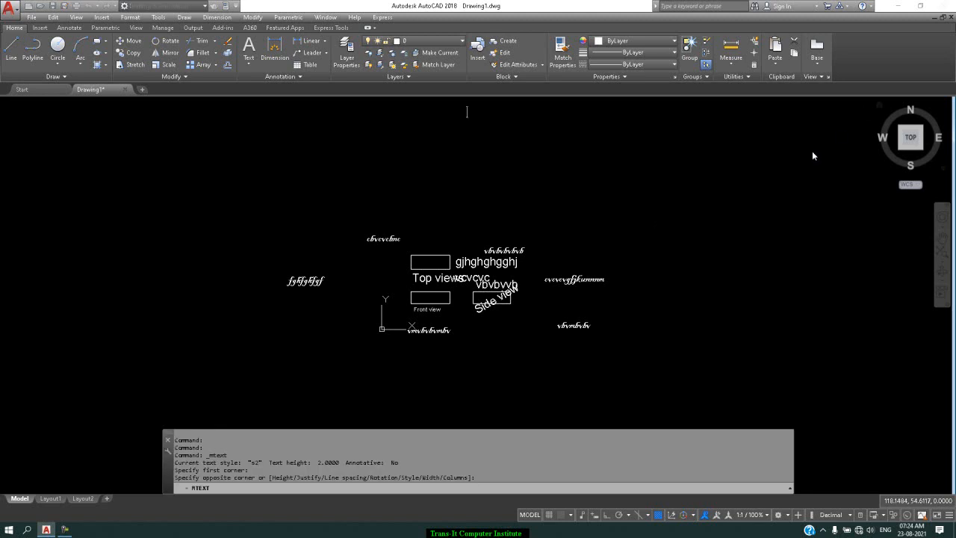
{"action": "scroll", "coordinate": [797, 163], "scroll_direction": "down", "scroll_amount": 2}
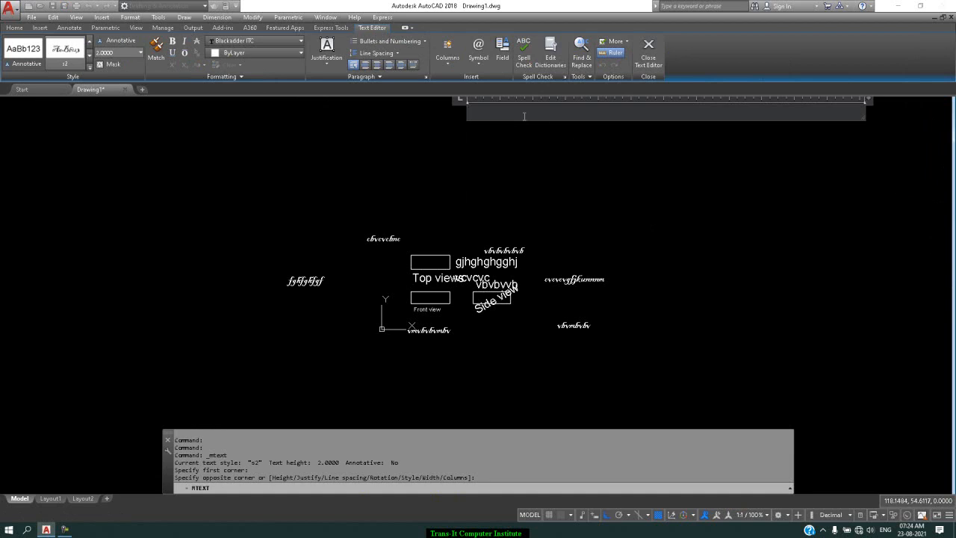
Step: Enter three lines in the multiline text: "fnvncvcnvcvc", "vbvbvmbvmbvmbvm" and "bnb,nbnbn"
{"action": "type", "text": "fmvncvcmvcvc"}
{"action": "key", "text": "Return"}
{"action": "type", "text": "vbvbvmbvmbvmbvm"}
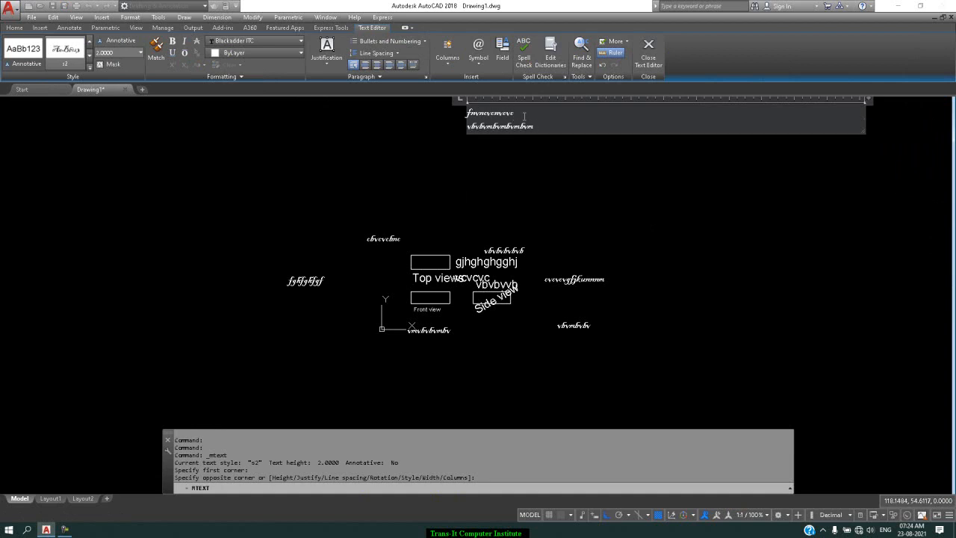
{"action": "key", "text": "Return"}
{"action": "type", "text": "fmb,nbmbm"}
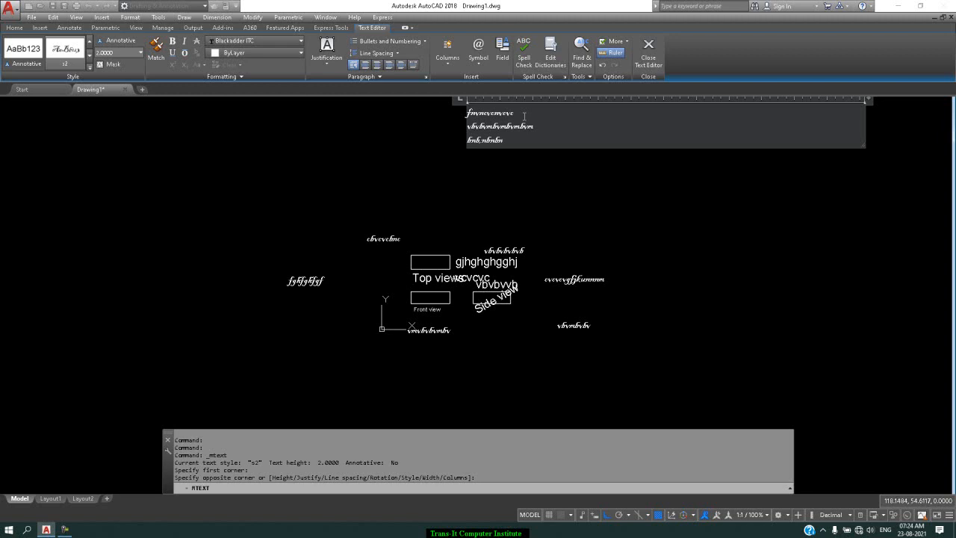
{"action": "key", "text": "Return"}
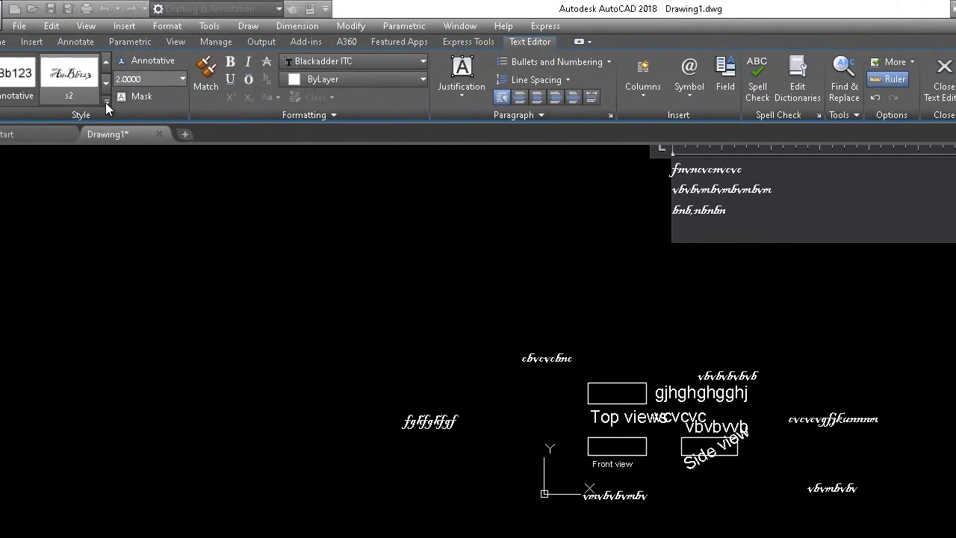
Step: Change the multiline text's style to Standard, accept the style change and close the text editor
{"action": "left_click", "coordinate": [125, 88]}
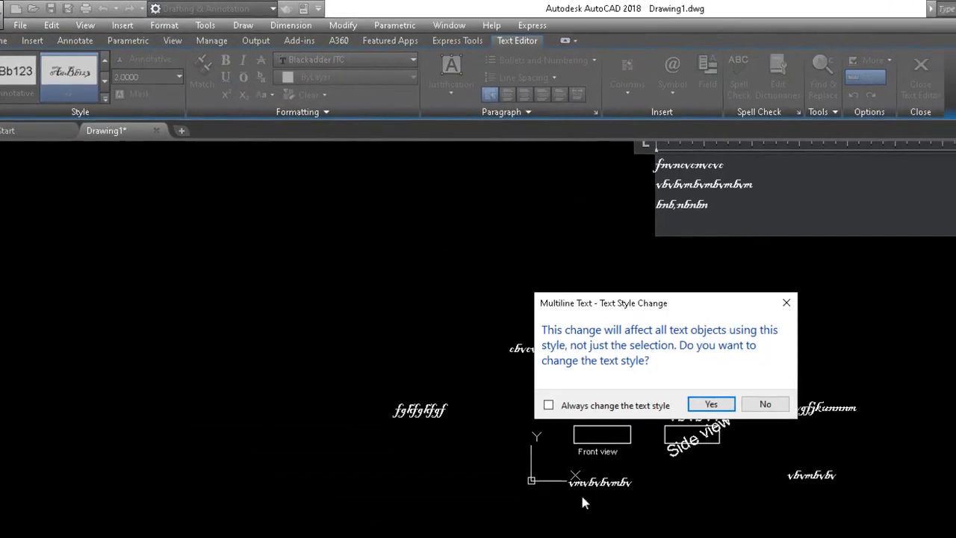
{"action": "left_click", "coordinate": [554, 308]}
{"action": "left_click", "coordinate": [578, 190]}
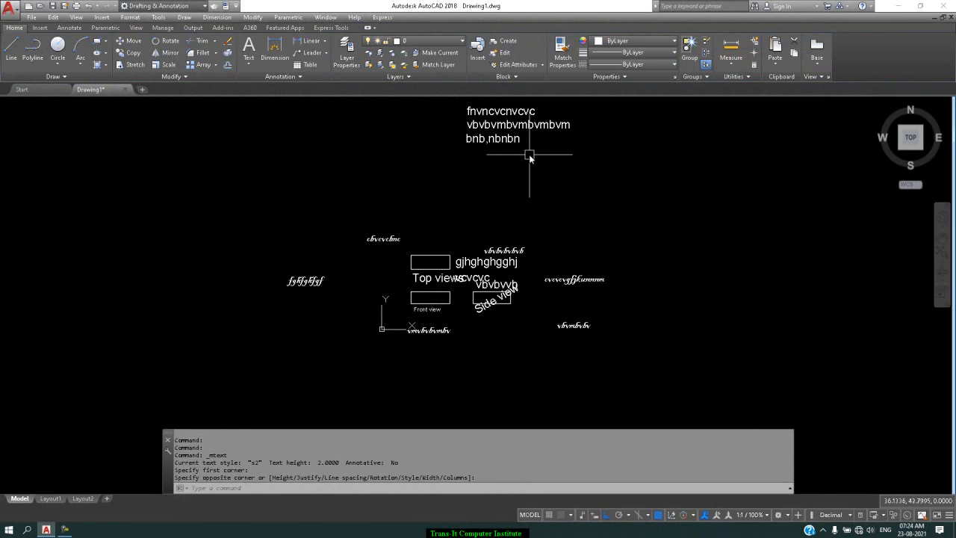
Step: Reopen the multiline text for editing and set the height of "bvbvmb" in its second line to 1
{"action": "double_click", "coordinate": [515, 127]}
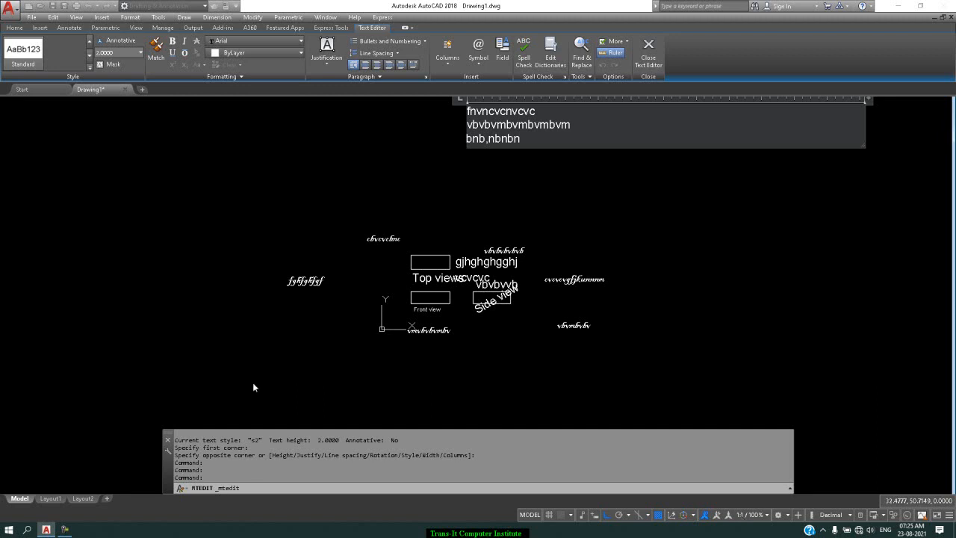
{"action": "left_click_drag", "start_coordinate": [514, 125], "coordinate": [472, 125]}
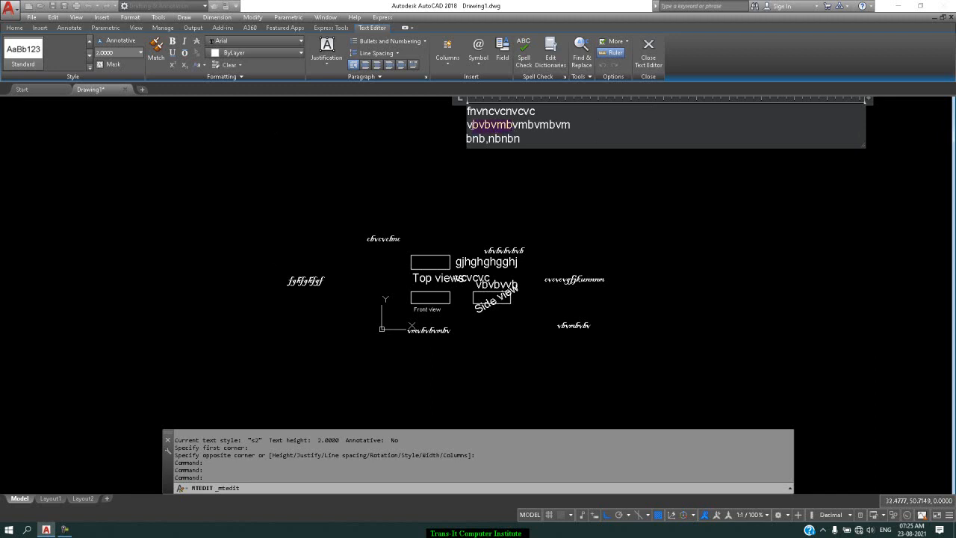
{"action": "left_click", "coordinate": [139, 53]}
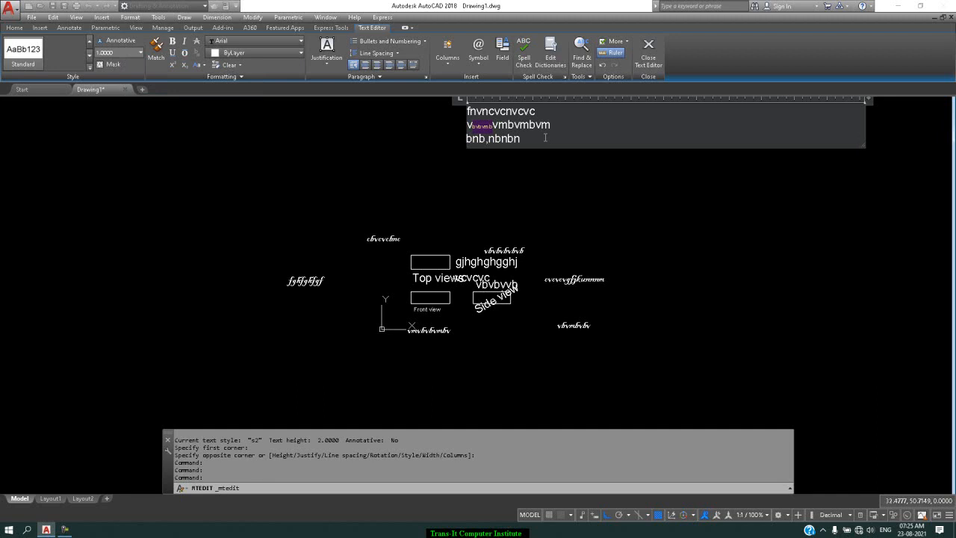
Step: Apply a background mask with red fill to the multiline text
{"action": "left_click", "coordinate": [98, 66]}
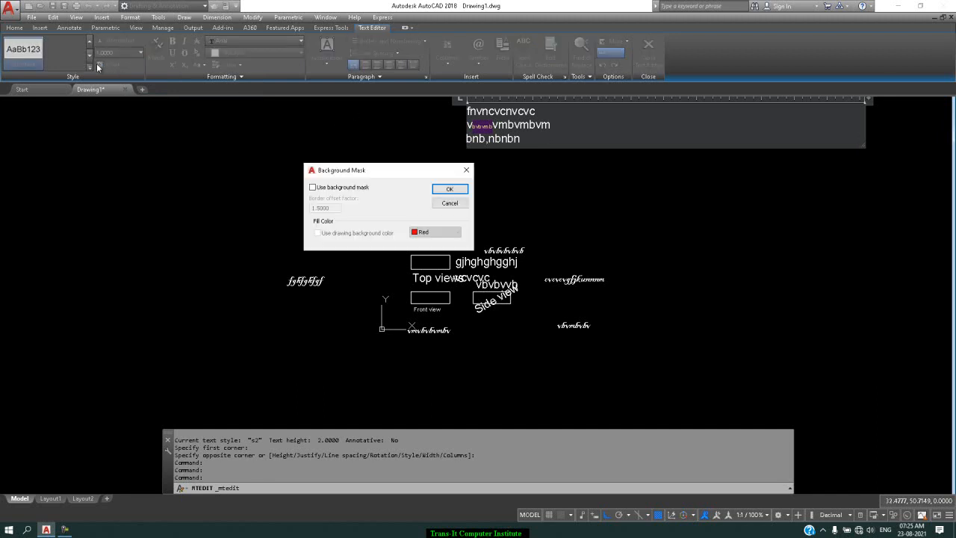
{"action": "left_click", "coordinate": [345, 189]}
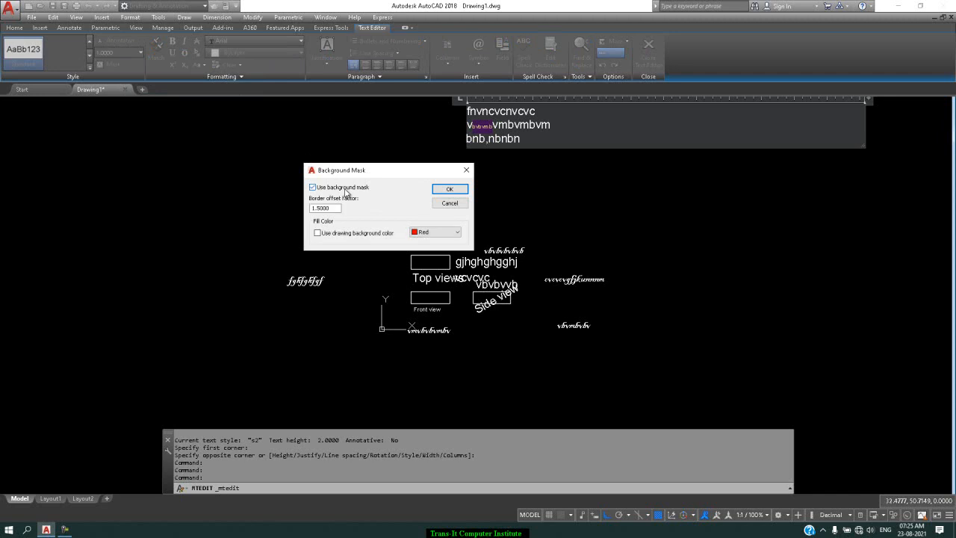
{"action": "left_click", "coordinate": [449, 189]}
{"action": "left_click", "coordinate": [570, 132]}
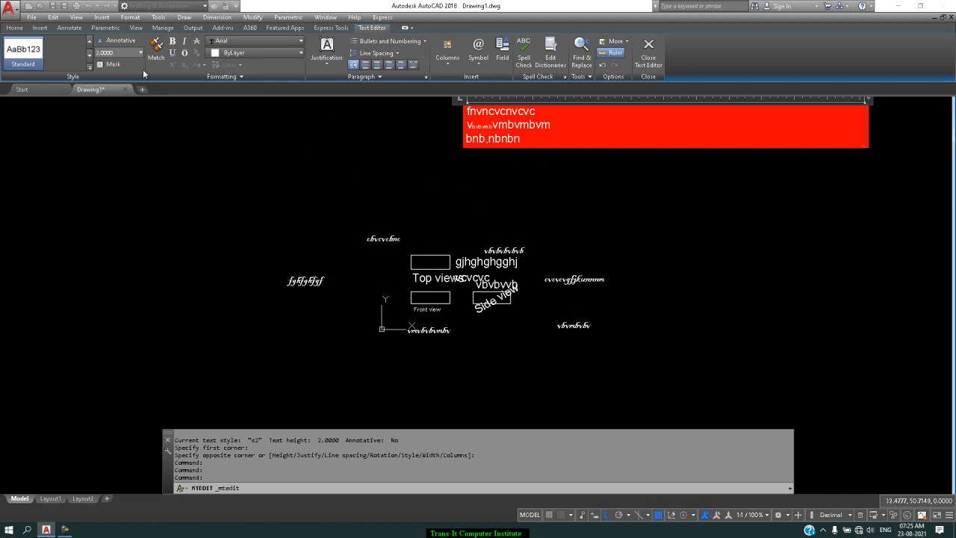
Step: Turn off the multiline text's background mask
{"action": "left_click", "coordinate": [119, 64]}
{"action": "left_click", "coordinate": [369, 188]}
{"action": "left_click", "coordinate": [444, 190]}
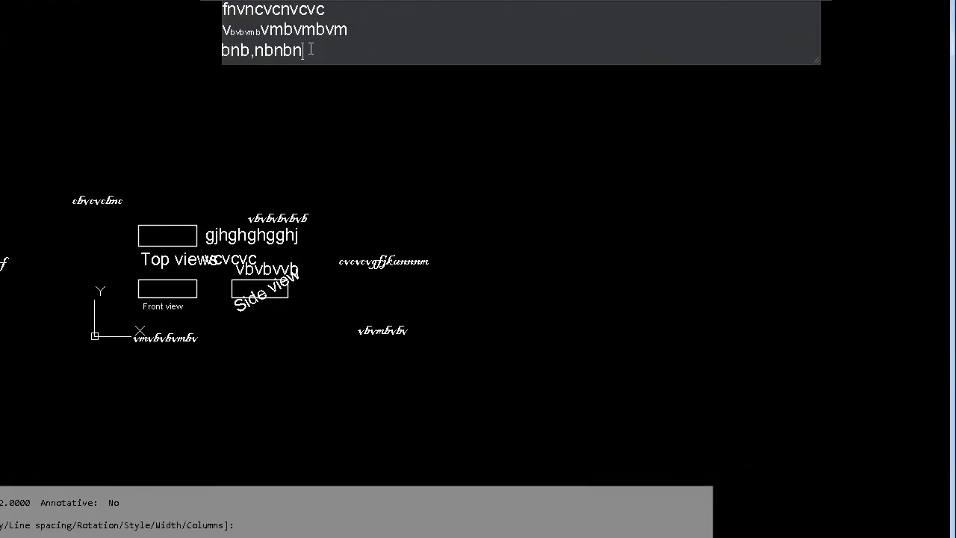
Step: Append "cvcnvcvcvbcnvcvcnv fjgfjgfgfg" to the third line and add the lines "hjhgjhggkhghghljgutdtruifkgul.mn.nlgbkccfd" and ".cfgcb mbnvjhklhbhfrydtolnlnjn"
{"action": "type", "text": "cvcnvcvcvbcnvcvcnv"}
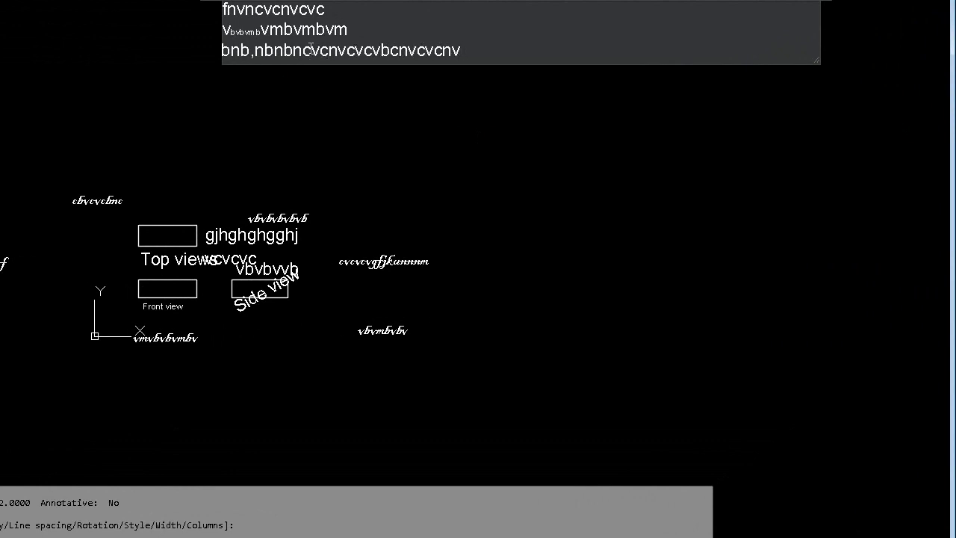
{"action": "type", "text": " fjgfjgfgfg"}
{"action": "key", "text": "Return"}
{"action": "type", "text": "hjhgjhggkhghghljgutdtruifkgul.mn.nlgbkccfd"}
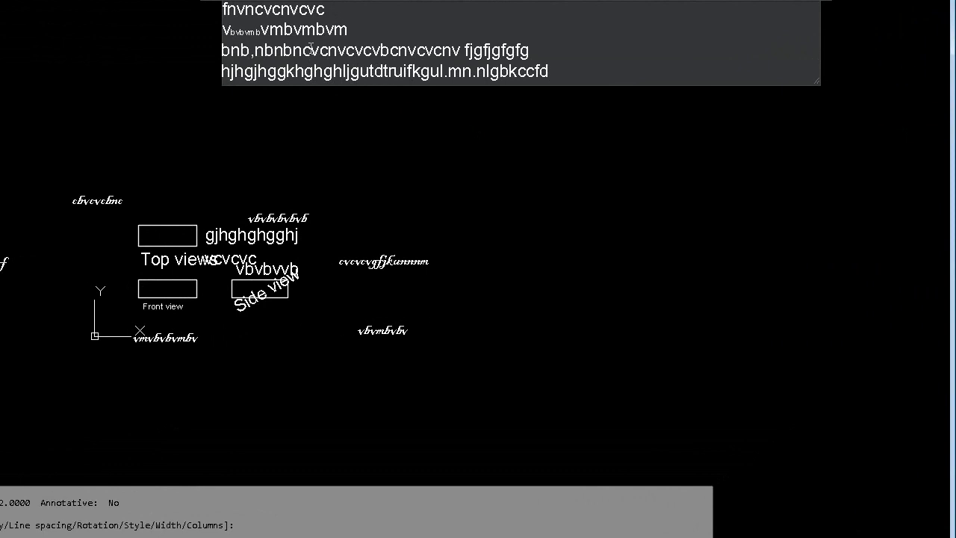
{"action": "key", "text": "Return"}
{"action": "type", "text": ".cfgcb mbnvjhklhbhfrydtolnlnjn"}
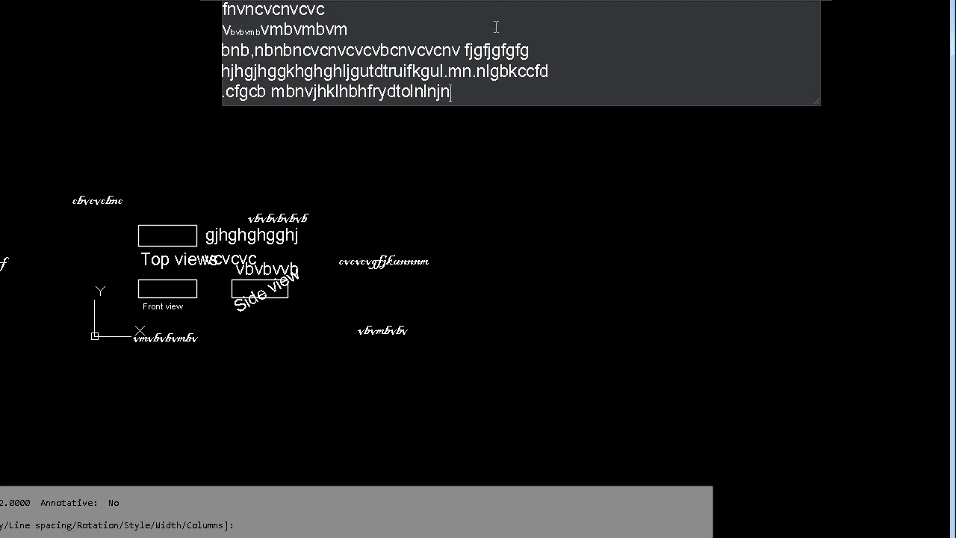
Step: Set the text height of "dtolnlnjn" at the end of the last line to 3
{"action": "left_click_drag", "start_coordinate": [456, 91], "coordinate": [387, 92]}
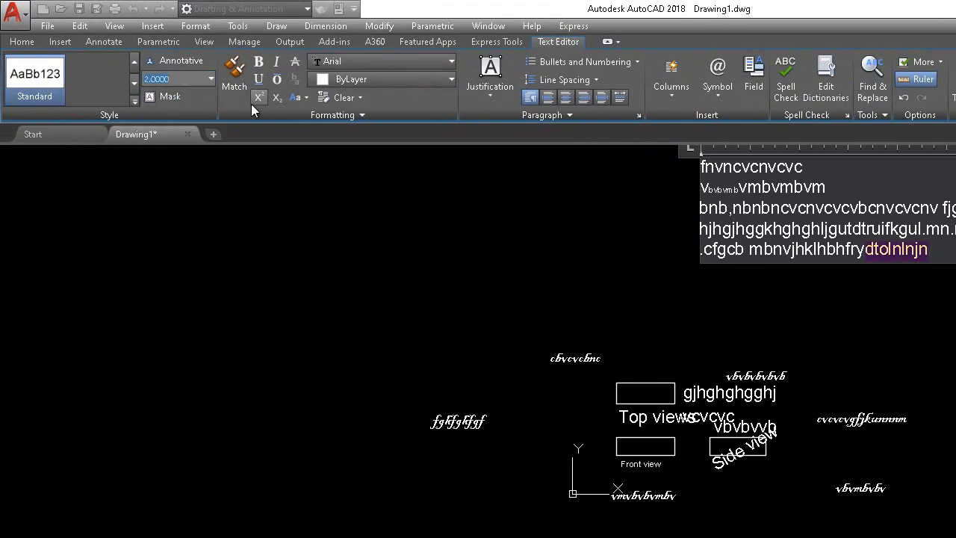
{"action": "type", "text": "3"}
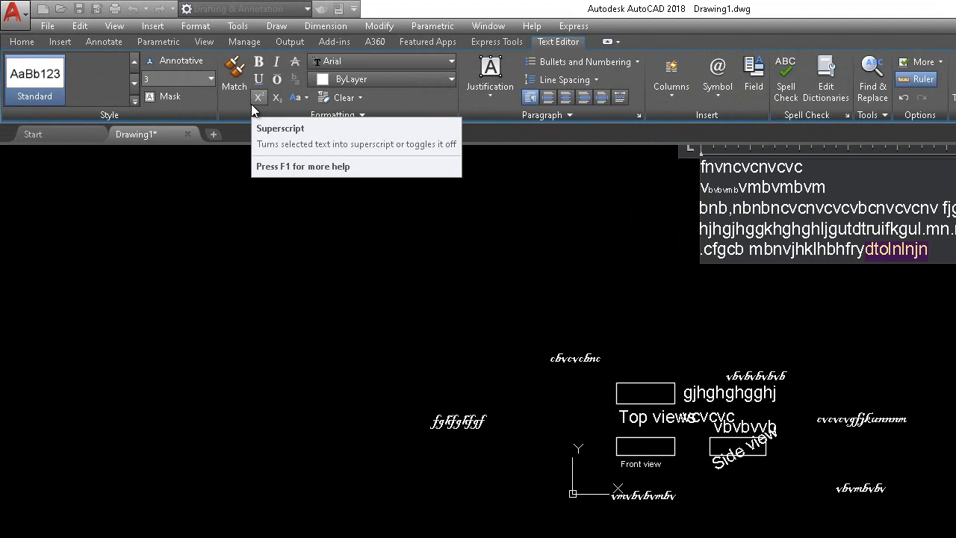
{"action": "key", "text": "Return"}
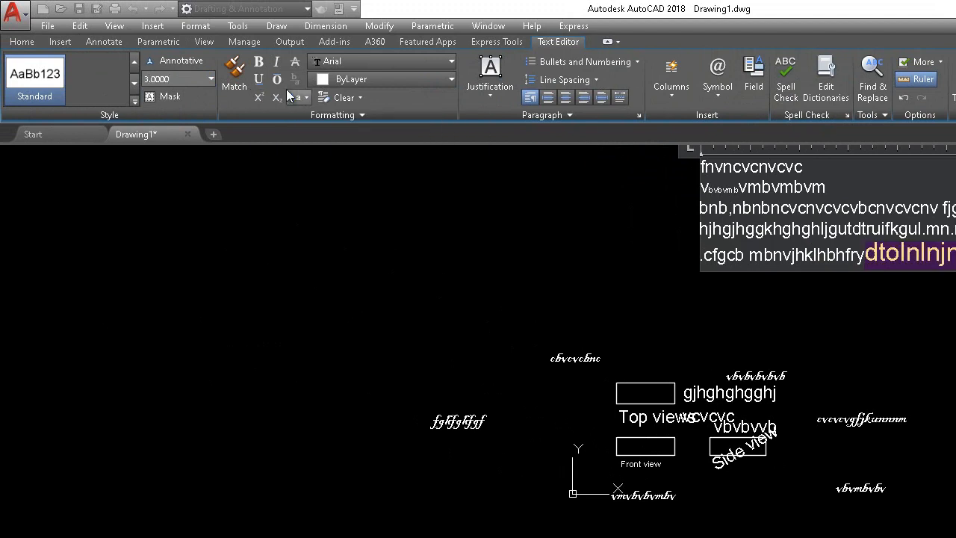
Step: Change the selected "dtolnlnjn" to the Bahnschrift Light font and Red colour, and deselect it
{"action": "left_click", "coordinate": [381, 60]}
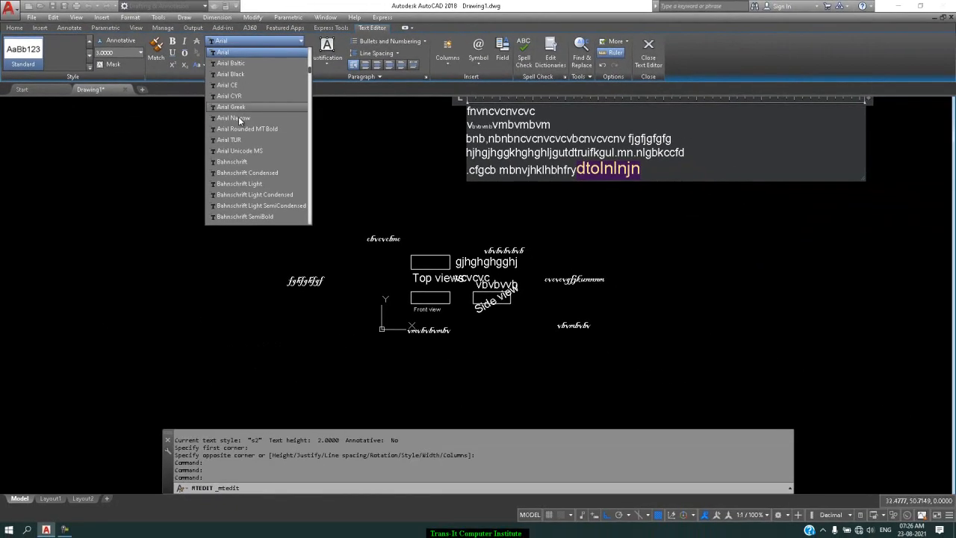
{"action": "left_click", "coordinate": [238, 183]}
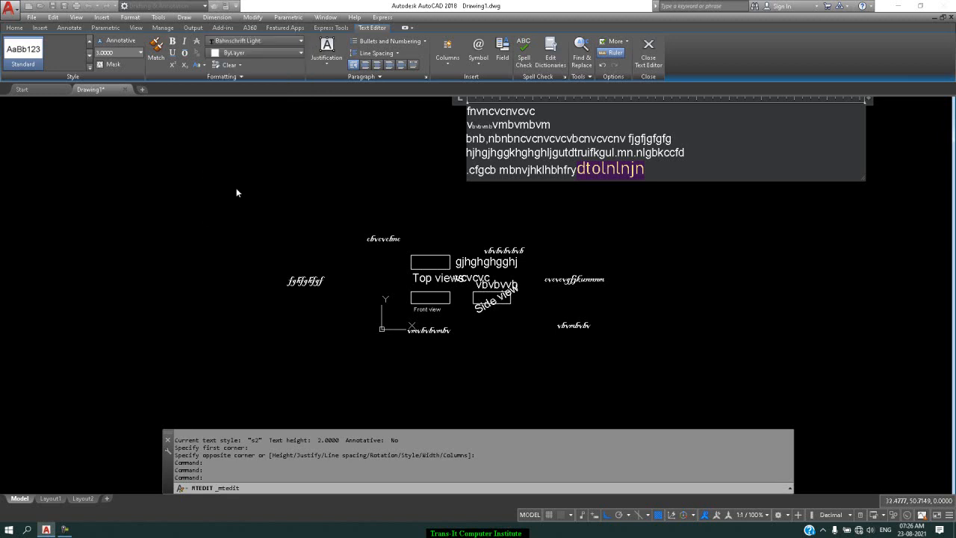
{"action": "left_click", "coordinate": [245, 54]}
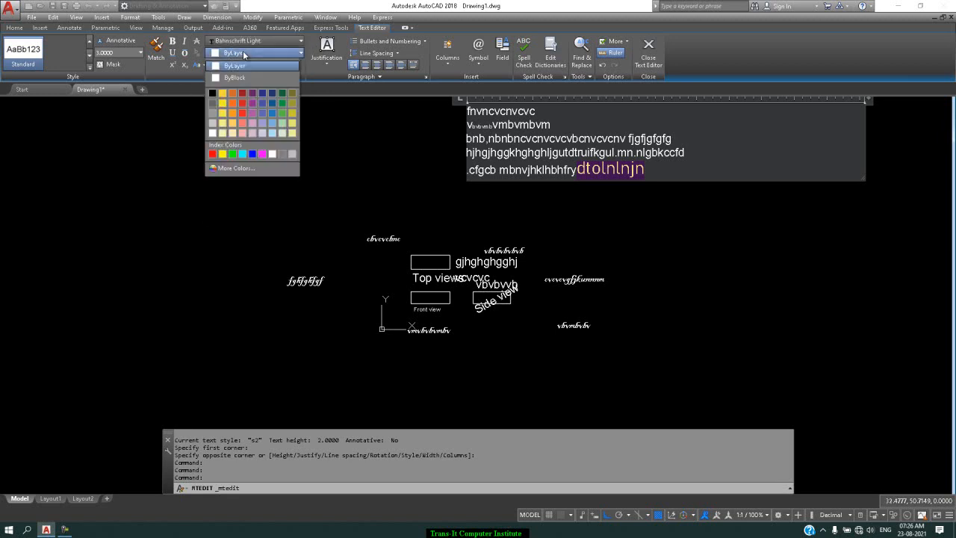
{"action": "left_click", "coordinate": [212, 154]}
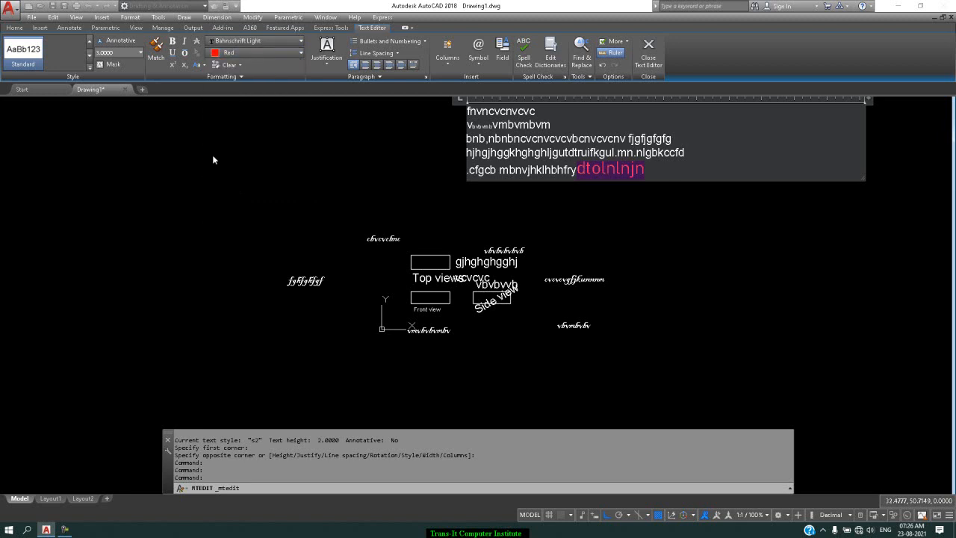
{"action": "left_click", "coordinate": [676, 169]}
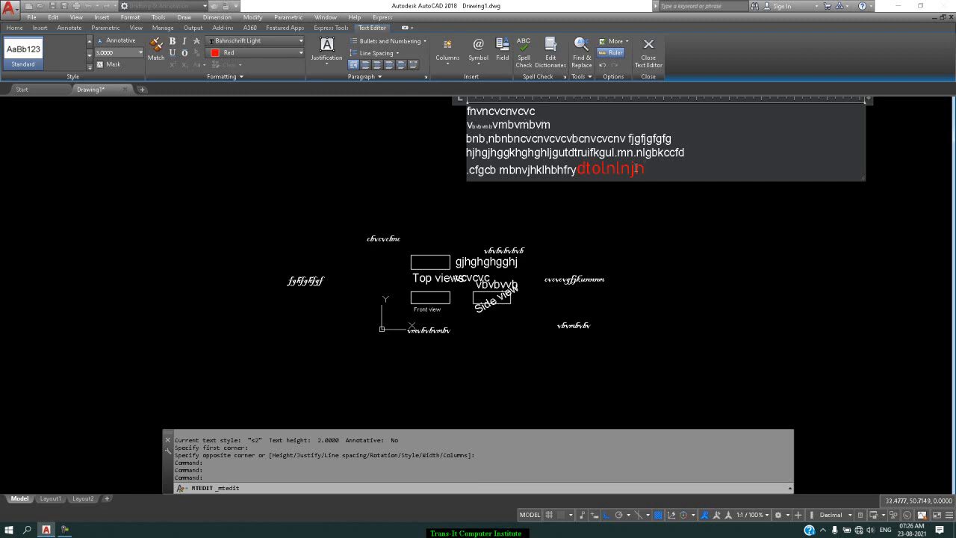
Step: Match the formatting of "dtolnlnjn" onto "vmbvm" at the end of the second line and close the text editor
{"action": "left_click_drag", "start_coordinate": [645, 170], "coordinate": [579, 170]}
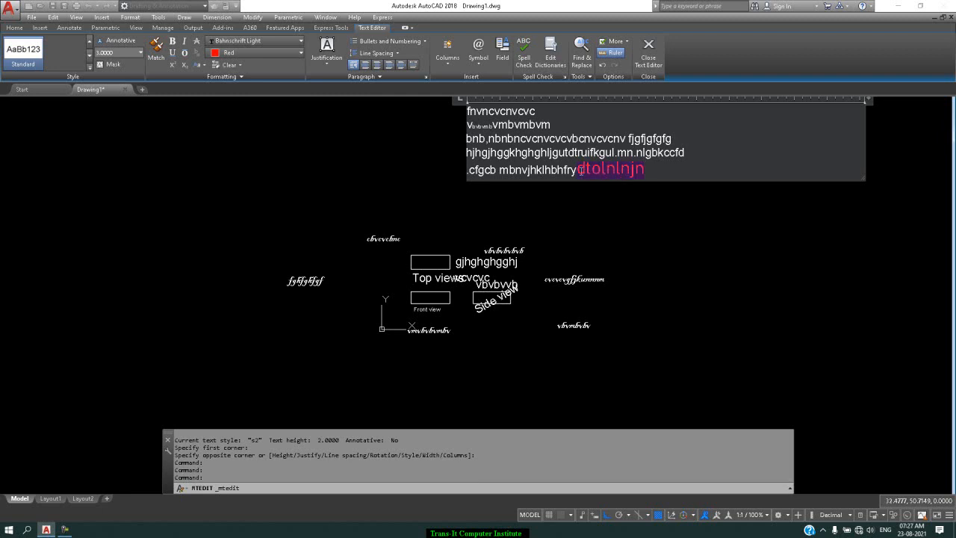
{"action": "left_click", "coordinate": [156, 49]}
{"action": "left_click_drag", "start_coordinate": [560, 127], "coordinate": [515, 127]}
{"action": "left_click", "coordinate": [601, 131]}
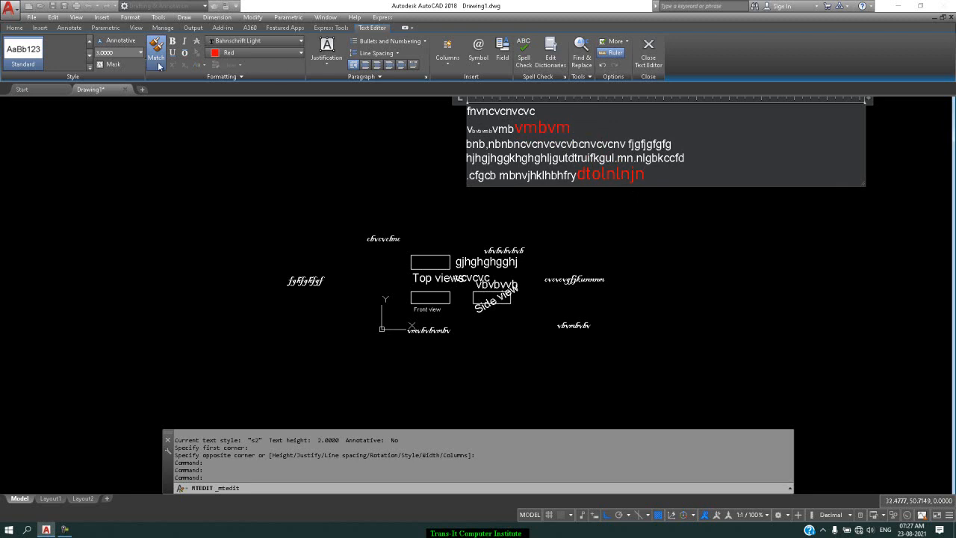
{"action": "left_click", "coordinate": [697, 147]}
{"action": "left_click", "coordinate": [704, 233]}
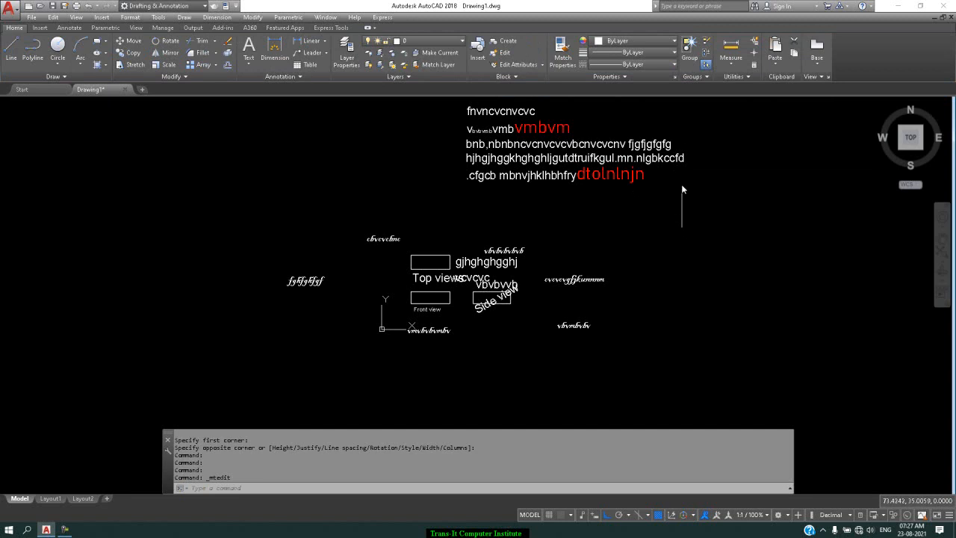
Step: Reopen the multiline text and match the red formatting of "nlnjn" in the last line onto "fnvnc" at the start of the first line
{"action": "left_click", "coordinate": [664, 161]}
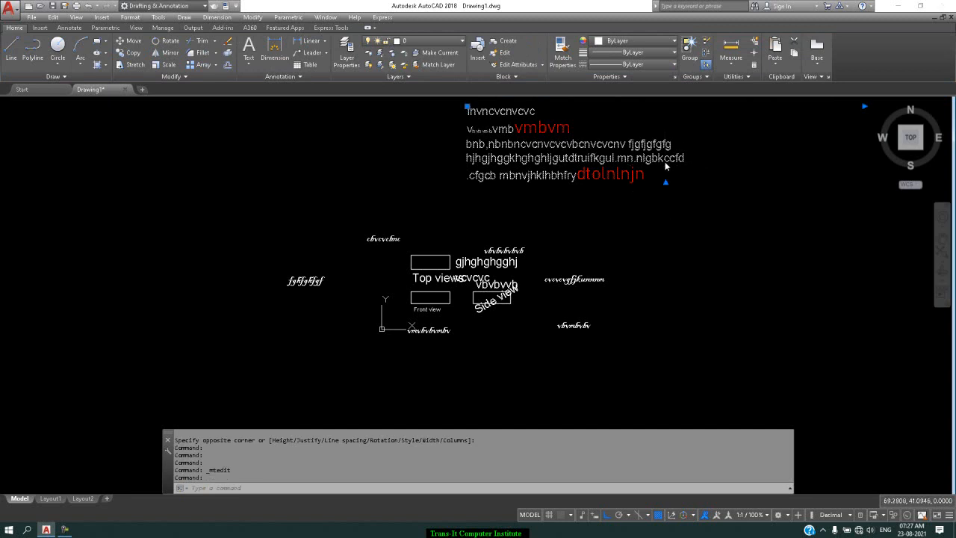
{"action": "double_click", "coordinate": [665, 161]}
{"action": "left_click_drag", "start_coordinate": [645, 174], "coordinate": [606, 176]}
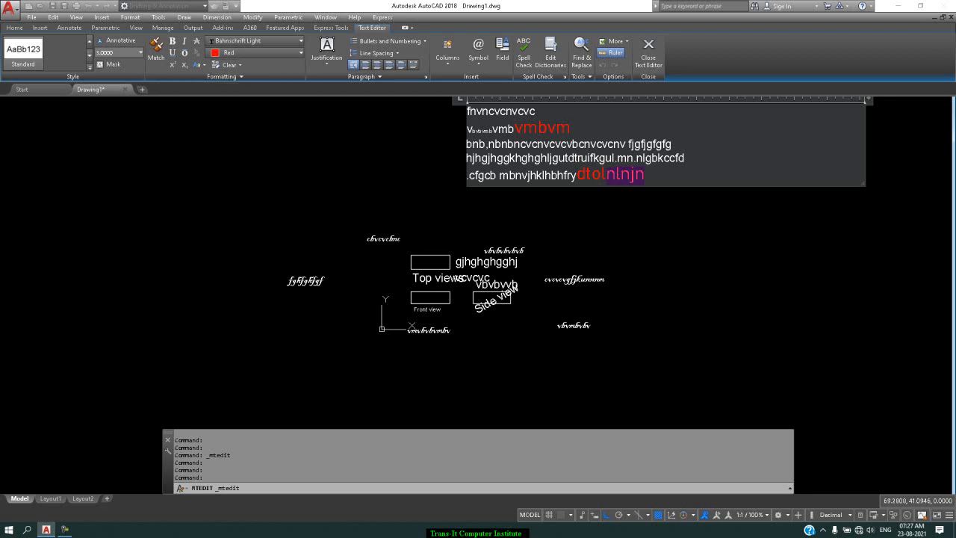
{"action": "left_click", "coordinate": [155, 59]}
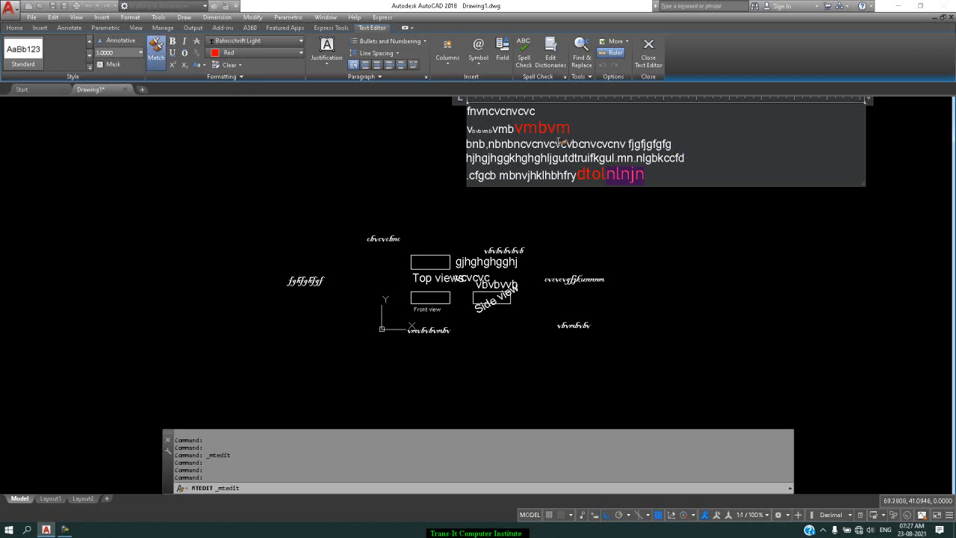
{"action": "left_click_drag", "start_coordinate": [497, 112], "coordinate": [466, 112]}
{"action": "left_click", "coordinate": [583, 130]}
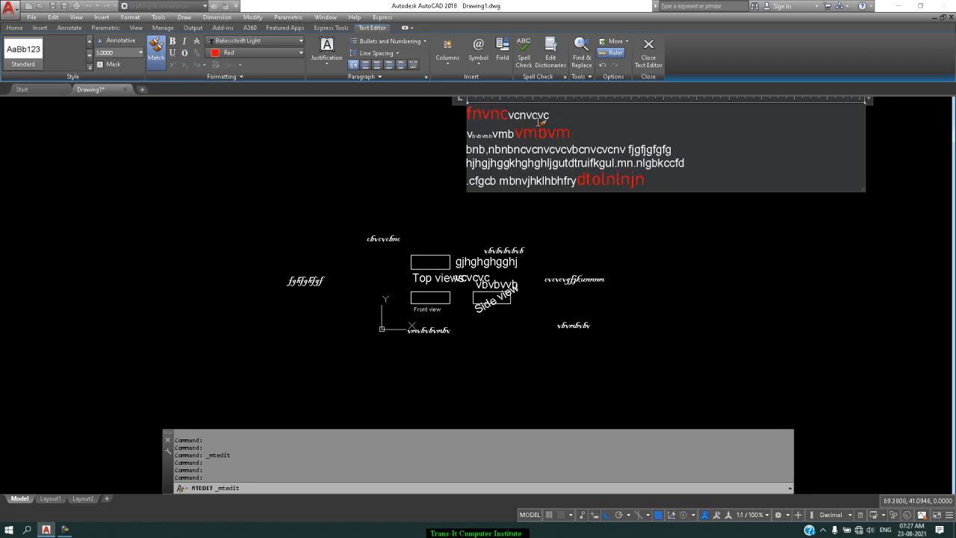
{"action": "key", "text": "Escape"}
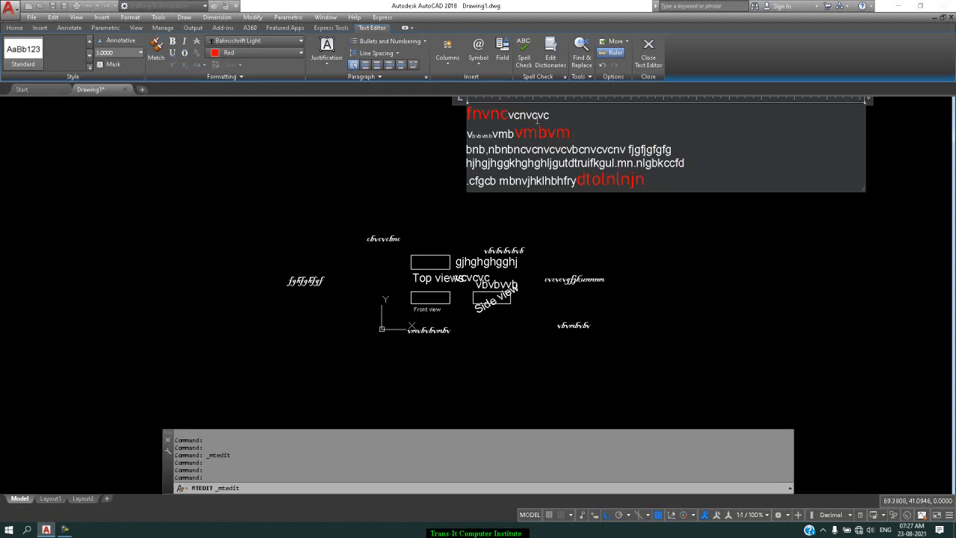
Step: Make "cnvc" in the first line bold and "bn" at the start of the third line italic
{"action": "left_click_drag", "start_coordinate": [540, 112], "coordinate": [512, 112]}
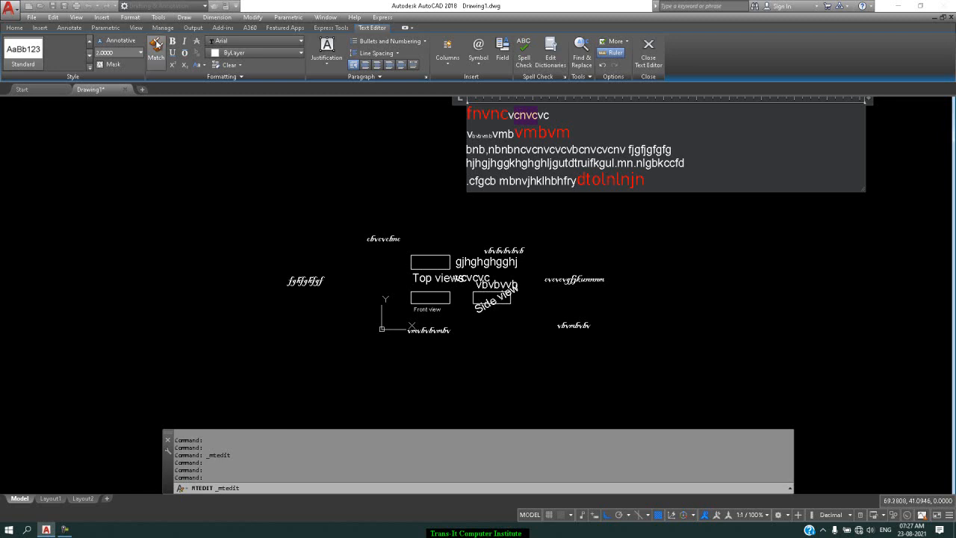
{"action": "left_click", "coordinate": [172, 41]}
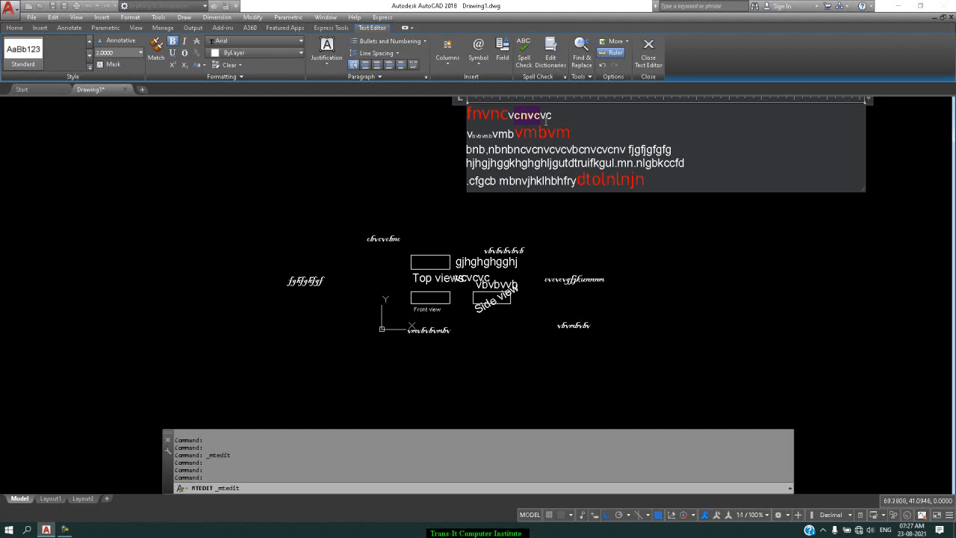
{"action": "left_click", "coordinate": [567, 110]}
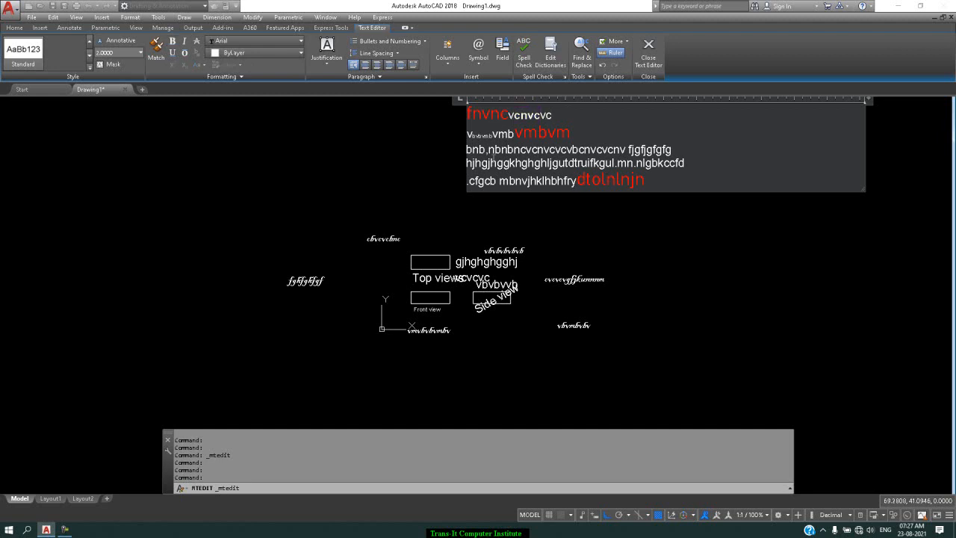
{"action": "left_click_drag", "start_coordinate": [483, 150], "coordinate": [466, 150]}
{"action": "left_click", "coordinate": [186, 42]}
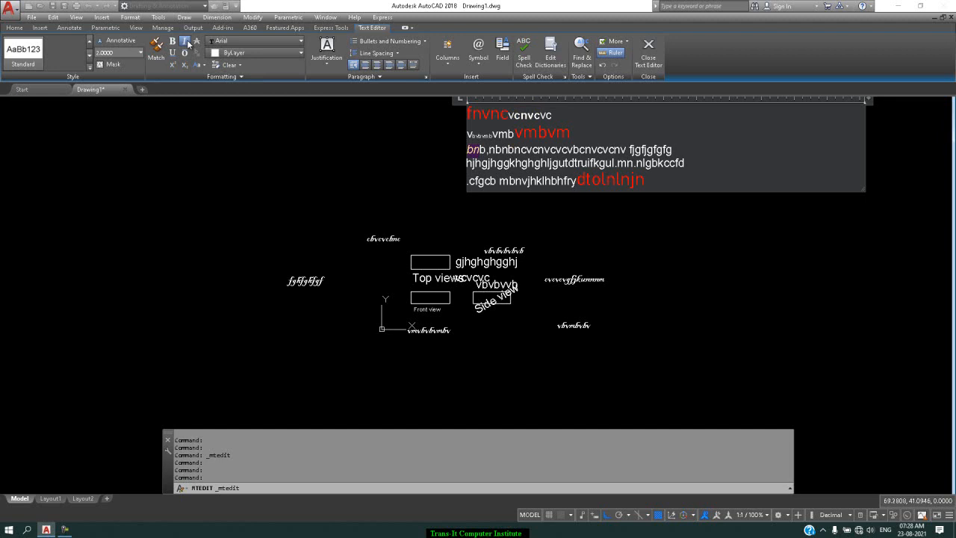
{"action": "left_click", "coordinate": [521, 150]}
Step: Apply strikethrough to "bnbn" in the third line and deselect it
{"action": "left_click_drag", "start_coordinate": [521, 149], "coordinate": [494, 149]}
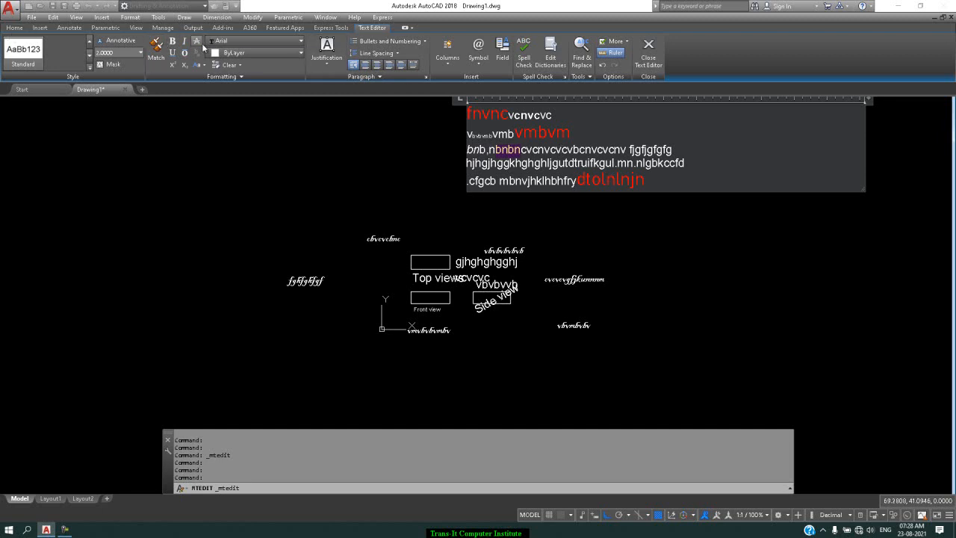
{"action": "left_click", "coordinate": [202, 43]}
{"action": "left_click", "coordinate": [599, 153]}
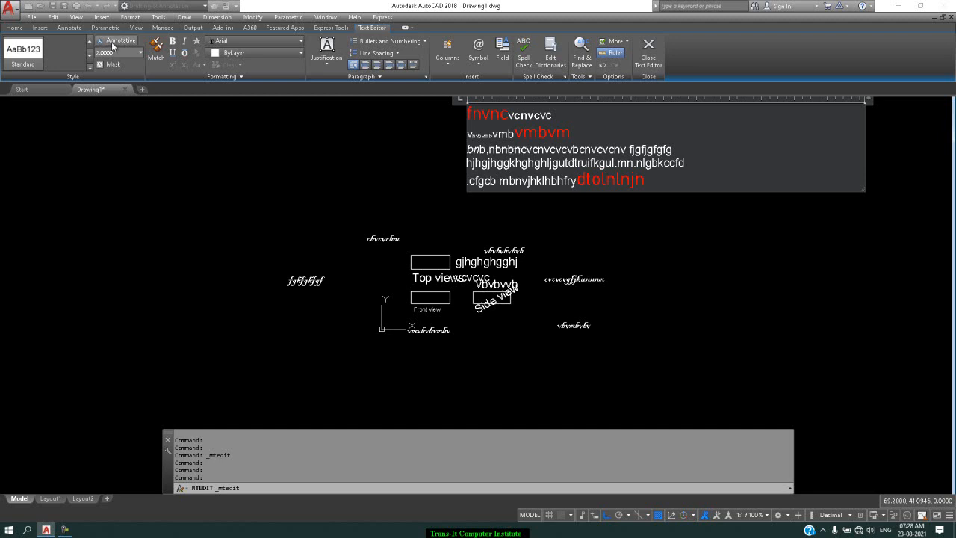
Step: Underline "cvcvbc" and overline "cvcnv" in the third line
{"action": "left_click_drag", "start_coordinate": [586, 153], "coordinate": [551, 153]}
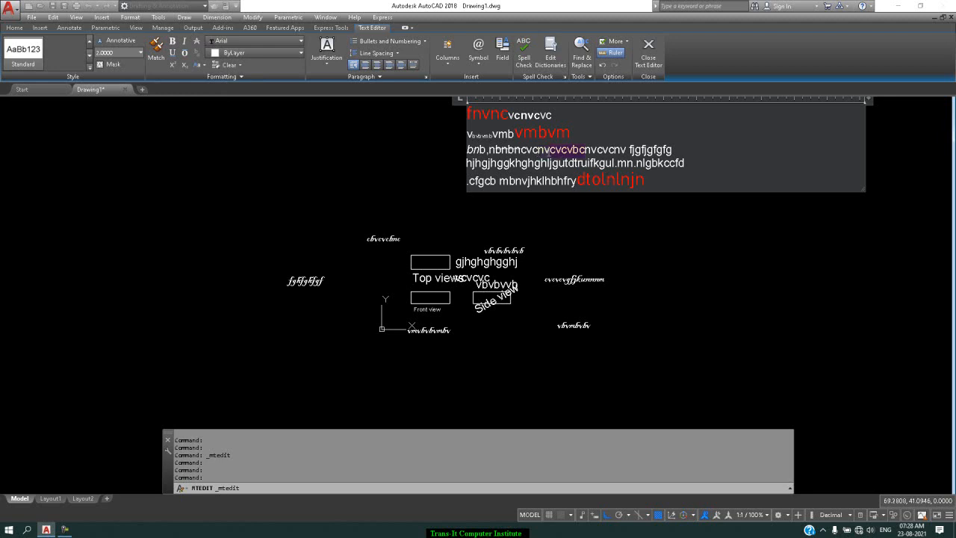
{"action": "left_click", "coordinate": [173, 53]}
{"action": "left_click", "coordinate": [619, 153]}
{"action": "left_click_drag", "start_coordinate": [627, 152], "coordinate": [602, 151]}
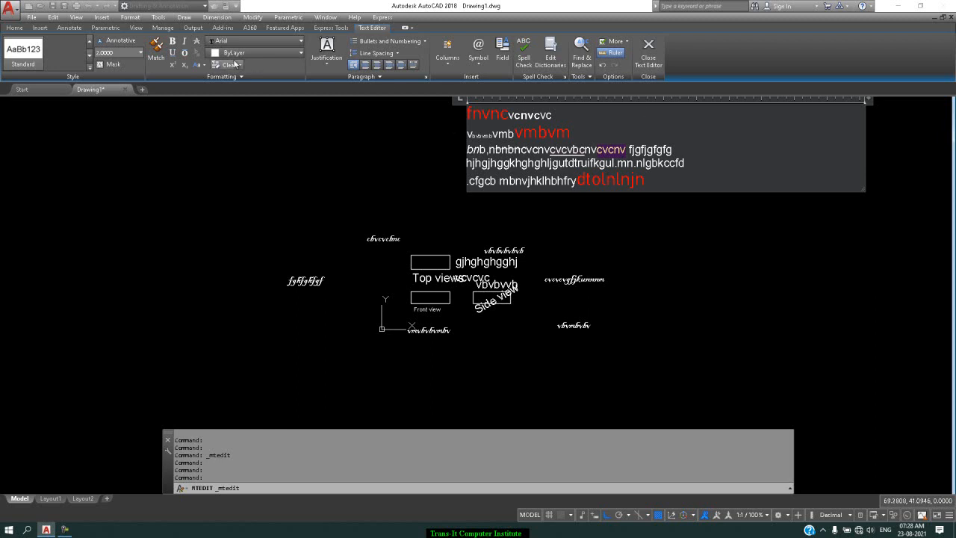
{"action": "left_click", "coordinate": [186, 54]}
{"action": "left_click", "coordinate": [711, 152]}
Step: Append "10/2" after "dtolnlnjn" in the last line and stack it as a fraction
{"action": "left_click", "coordinate": [677, 184]}
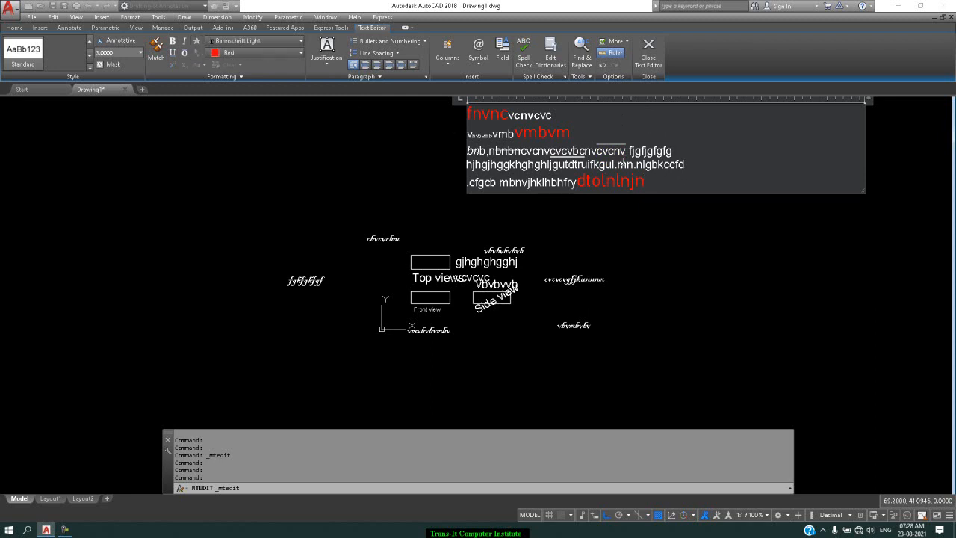
{"action": "type", "text": "10/2"}
{"action": "key", "text": "shift+Left"}
{"action": "key", "text": "shift+Left"}
{"action": "key", "text": "shift+Left"}
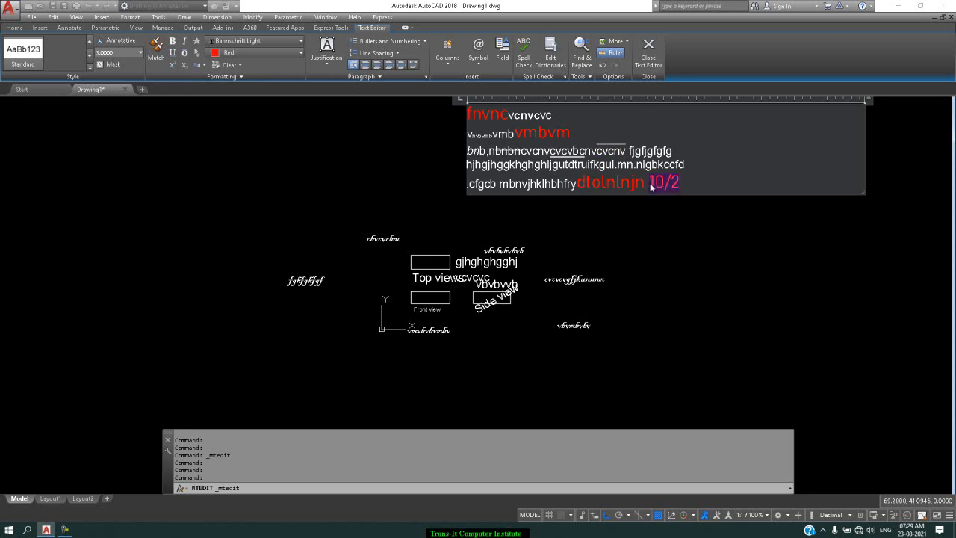
{"action": "key", "text": "shift+Left"}
{"action": "left_click", "coordinate": [197, 55]}
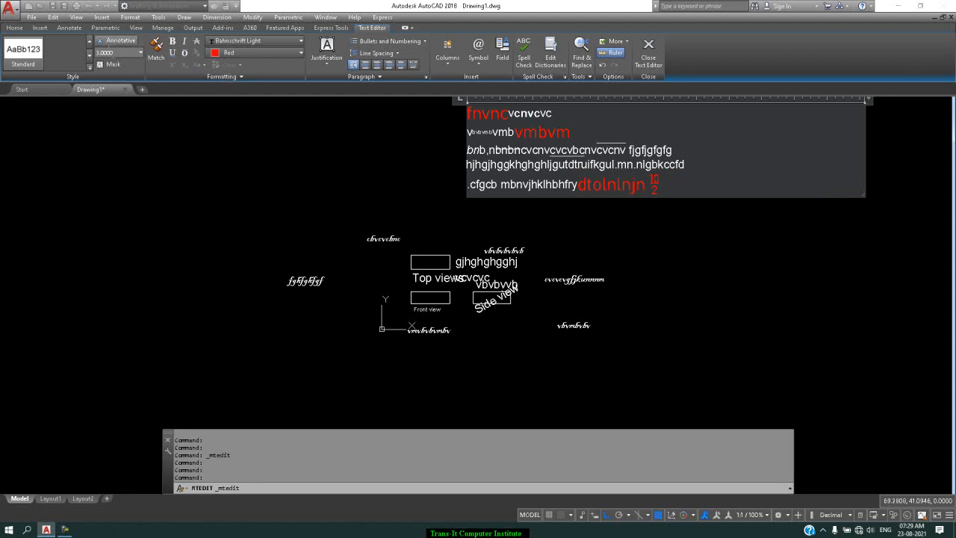
{"action": "left_click", "coordinate": [139, 53]}
{"action": "left_click", "coordinate": [667, 186]}
Step: Append "102" to the end of the third line and make its 2 a superscript
{"action": "left_click", "coordinate": [693, 158]}
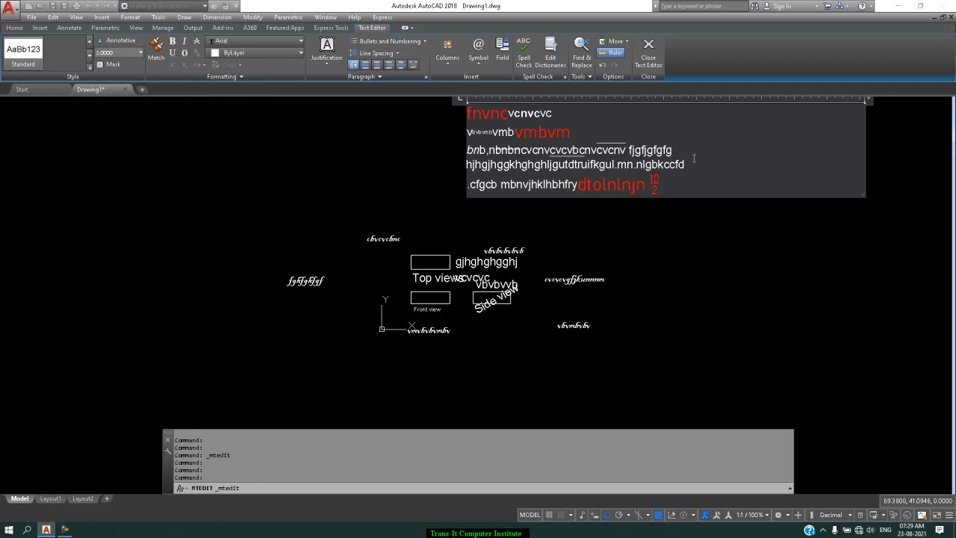
{"action": "type", "text": "102"}
{"action": "left_click_drag", "start_coordinate": [693, 154], "coordinate": [687, 153]}
{"action": "left_click", "coordinate": [175, 68]}
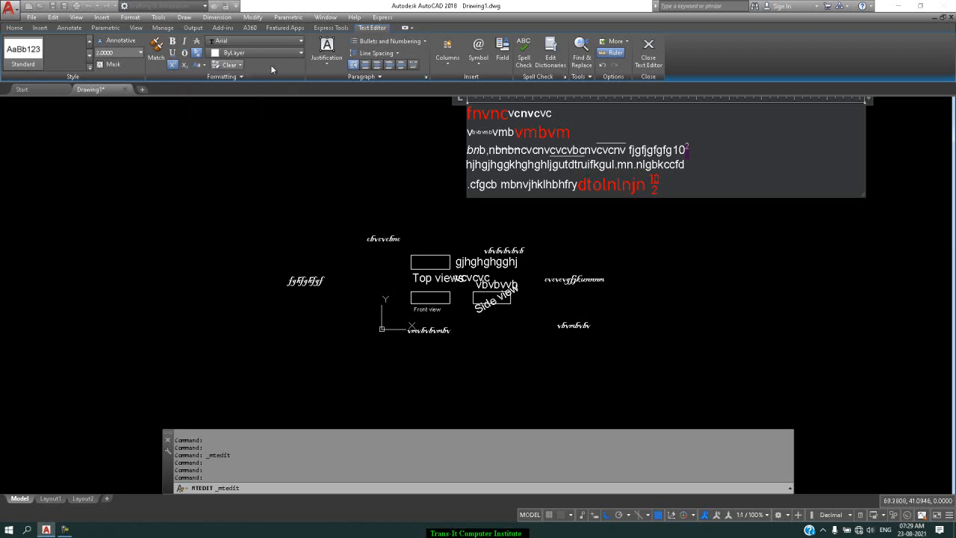
{"action": "left_click", "coordinate": [710, 151]}
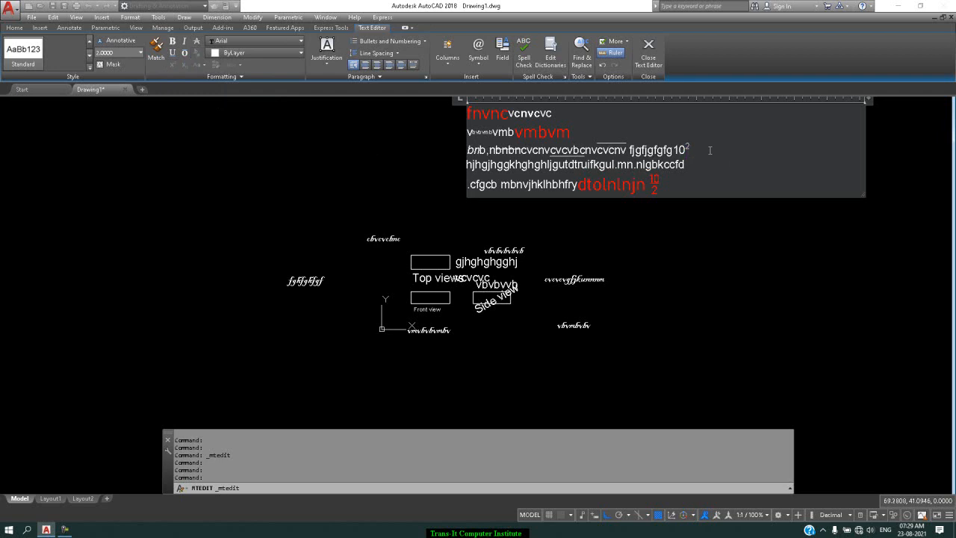
Step: Add "H2O" at the end of the third line and make its 2 a subscript
{"action": "type", "text": "H"}
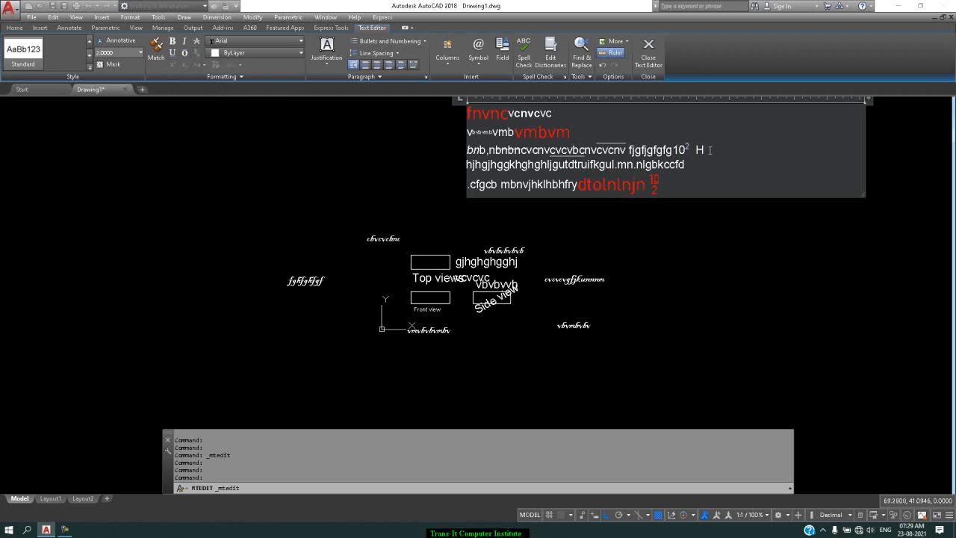
{"action": "type", "text": "2O"}
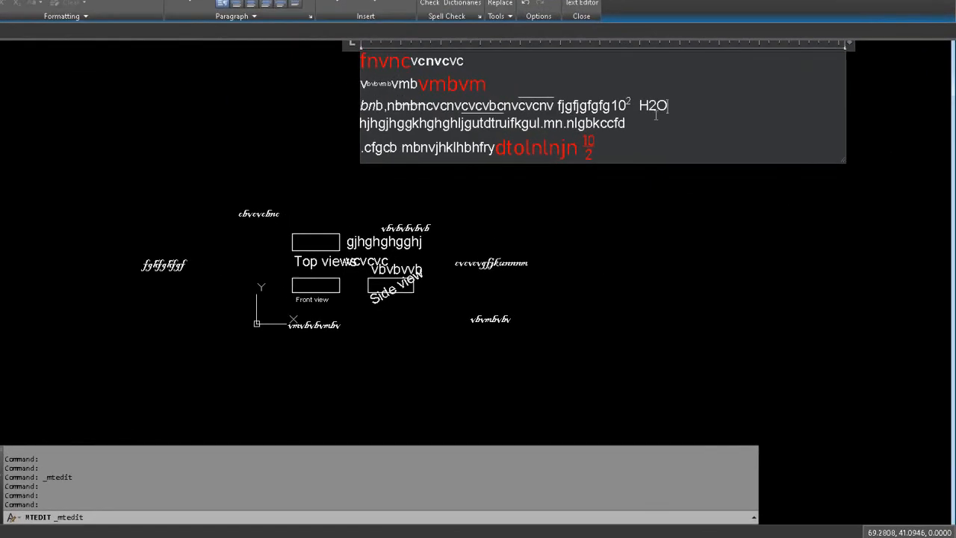
{"action": "left_click_drag", "start_coordinate": [587, 48], "coordinate": [580, 51]}
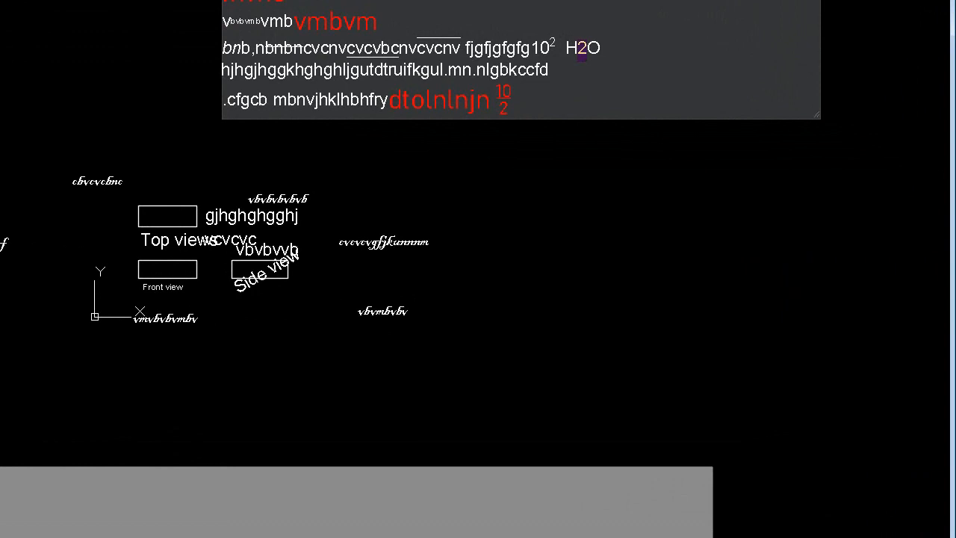
{"action": "key", "text": "ctrl+equal"}
{"action": "left_click", "coordinate": [641, 49]}
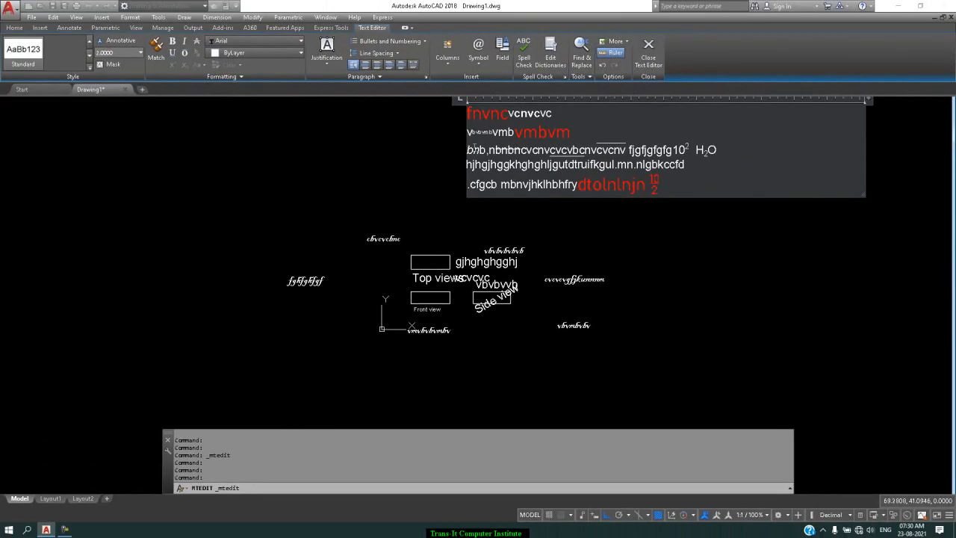
Step: Convert the bold "cnvc" in the first line to uppercase and return its last three letters to lowercase
{"action": "left_click_drag", "start_coordinate": [527, 114], "coordinate": [516, 114]}
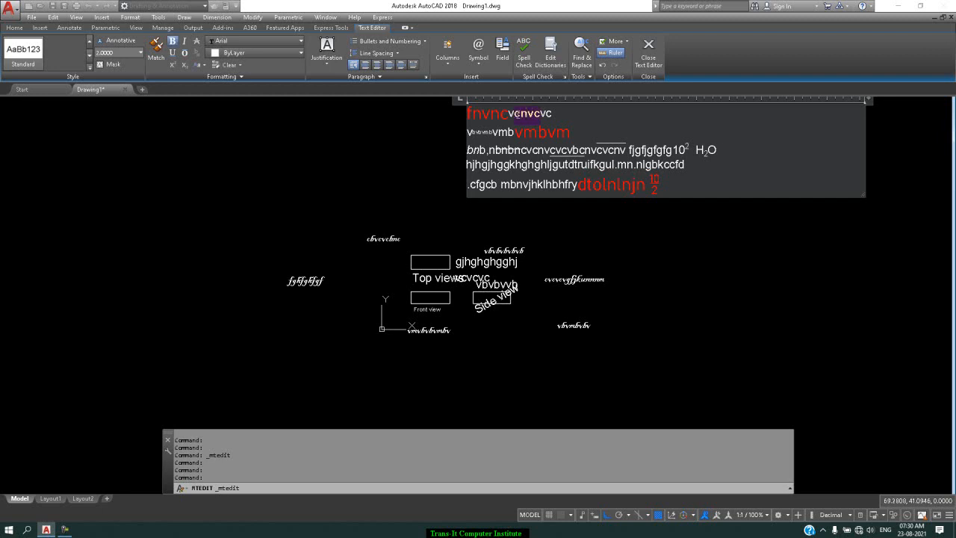
{"action": "left_click", "coordinate": [202, 65]}
{"action": "left_click", "coordinate": [207, 80]}
{"action": "left_click", "coordinate": [545, 115]}
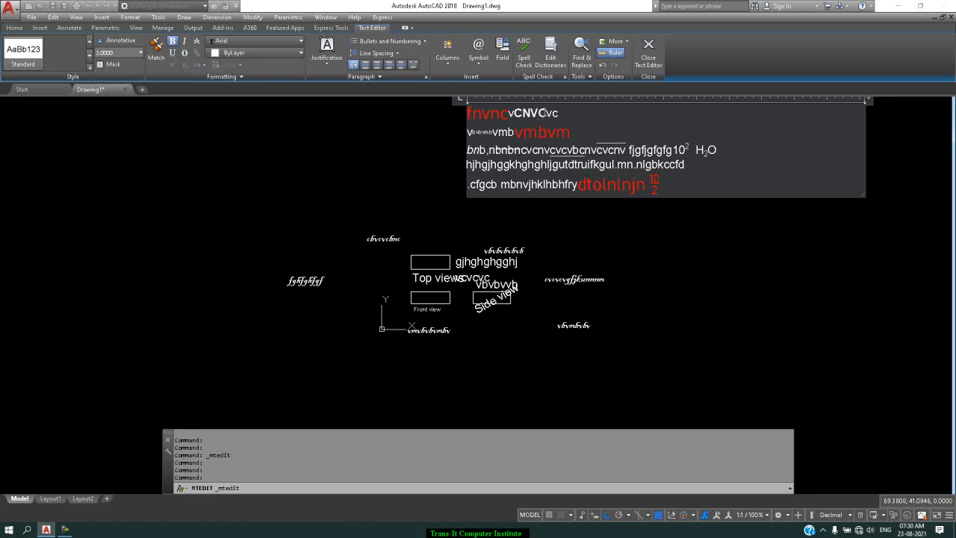
{"action": "left_click_drag", "start_coordinate": [546, 114], "coordinate": [525, 114]}
{"action": "left_click", "coordinate": [204, 67]}
{"action": "left_click", "coordinate": [211, 97]}
Step: Change "hjhgjhg" at the start of the fourth line to the Berlin Sans FB Demi font and deselect it
{"action": "left_click_drag", "start_coordinate": [503, 165], "coordinate": [466, 165]}
{"action": "left_click", "coordinate": [298, 42]}
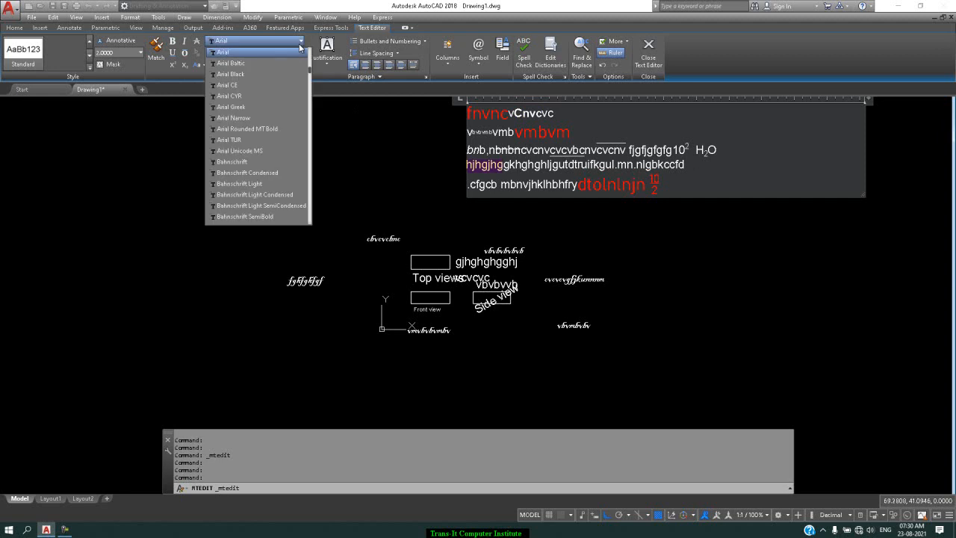
{"action": "scroll", "coordinate": [244, 121], "scroll_direction": "down", "scroll_amount": 7}
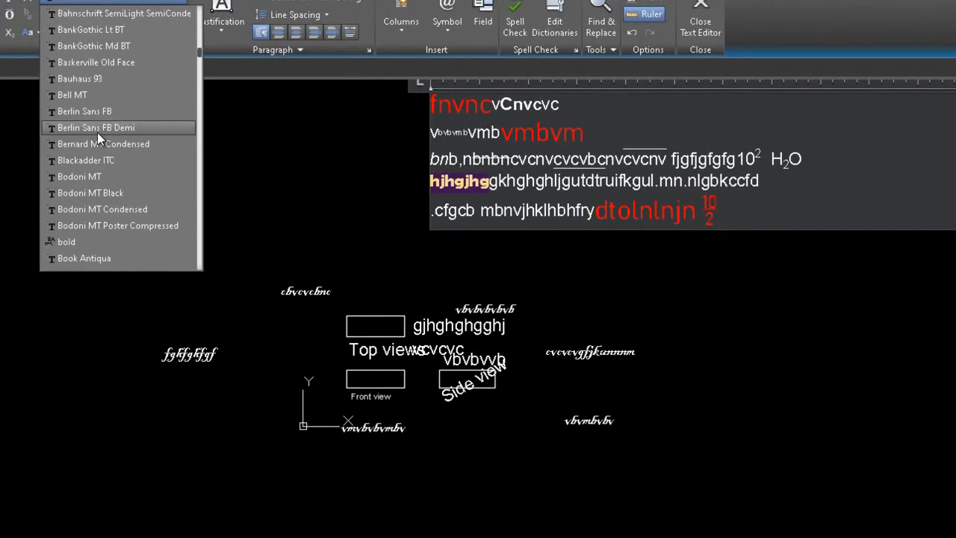
{"action": "left_click", "coordinate": [243, 132]}
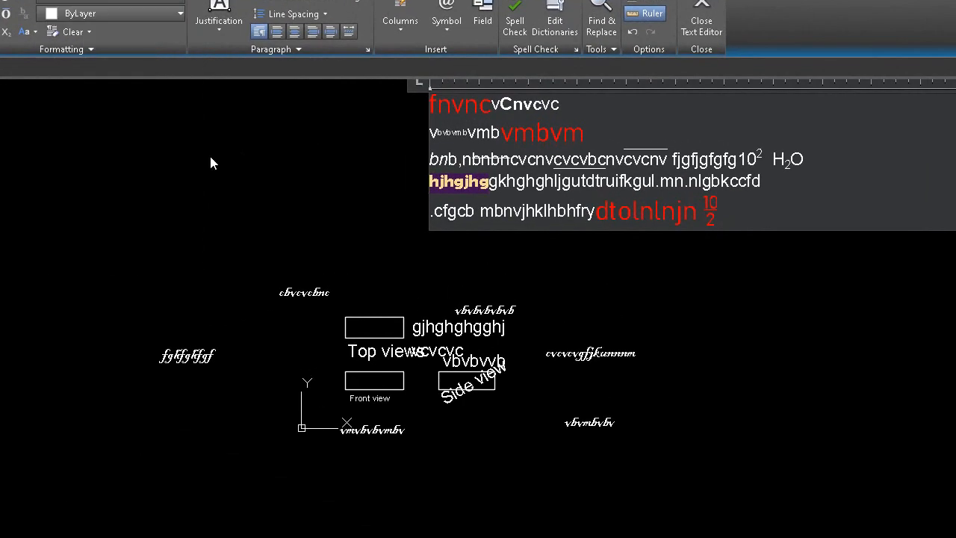
{"action": "left_click", "coordinate": [542, 186]}
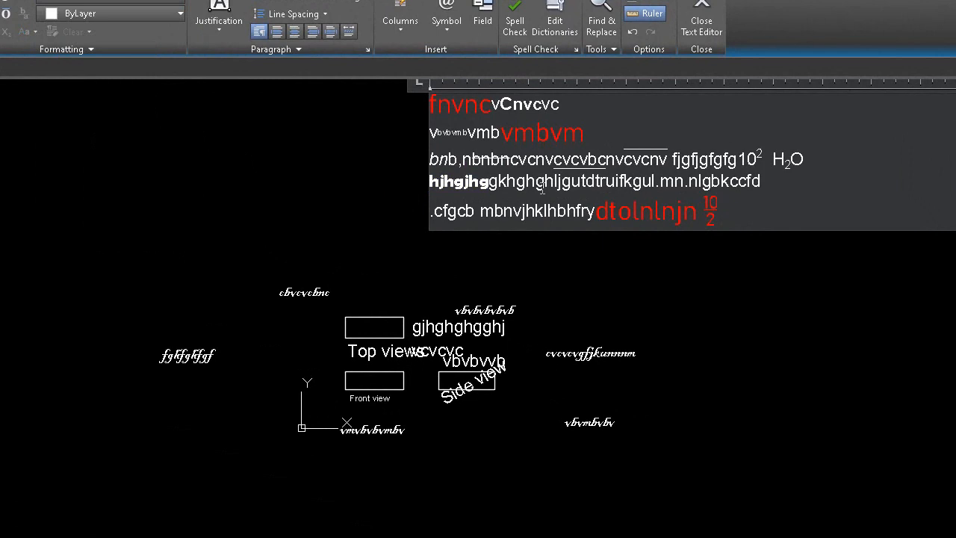
Step: Colour "ghgh" in the fourth line red and deselect it
{"action": "left_click_drag", "start_coordinate": [554, 185], "coordinate": [518, 185]}
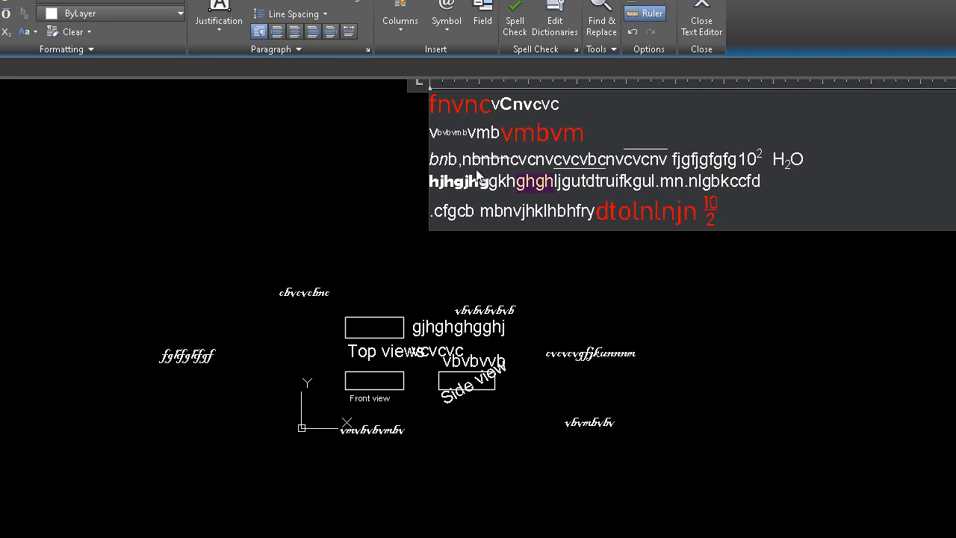
{"action": "left_click", "coordinate": [112, 19]}
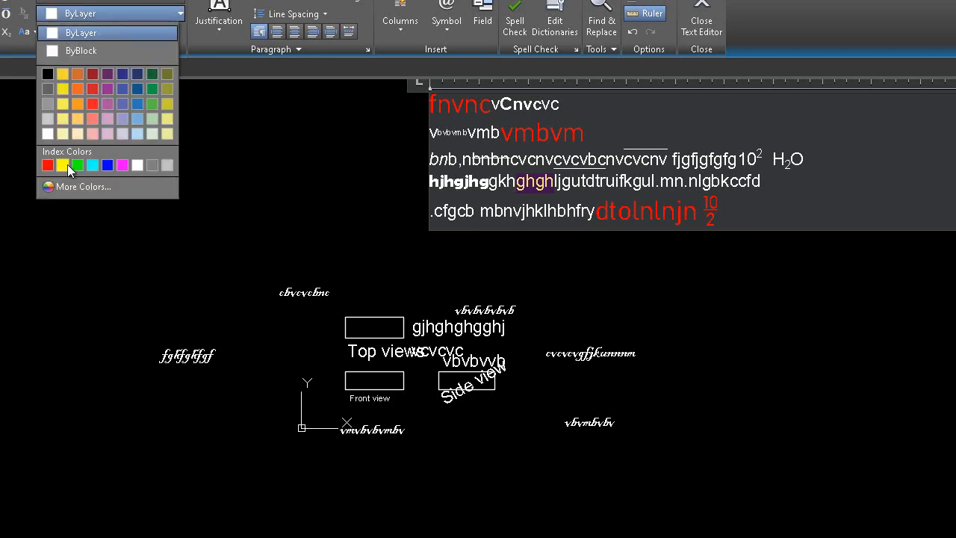
{"action": "left_click", "coordinate": [47, 164]}
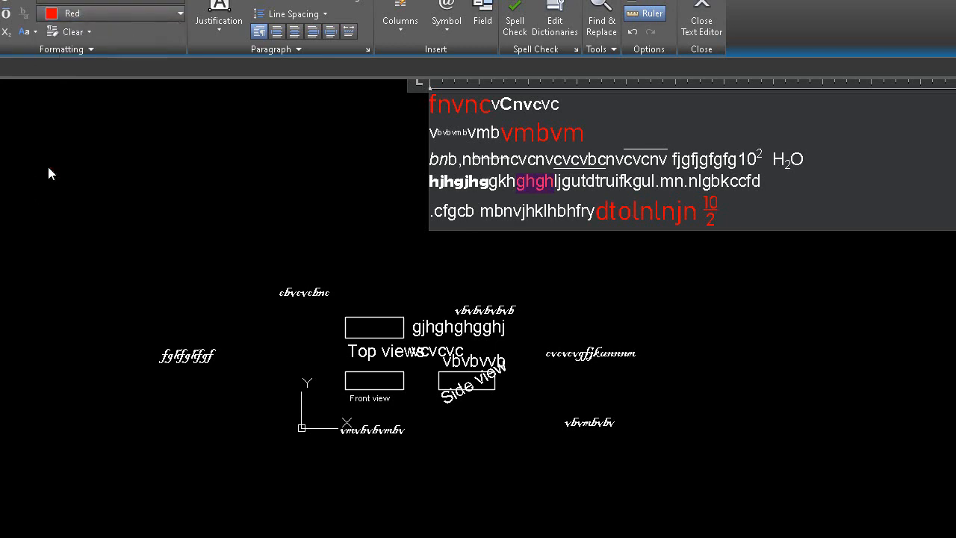
{"action": "left_click", "coordinate": [594, 183]}
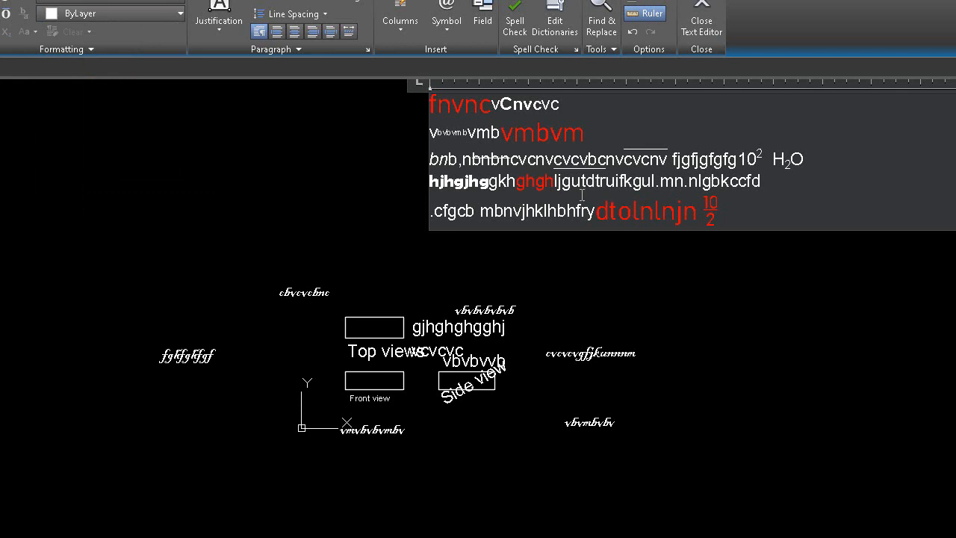
Step: Clear the character formatting of "mbv" within the red "vmbvm" in the second line and deselect it
{"action": "left_click", "coordinate": [562, 133]}
{"action": "left_click_drag", "start_coordinate": [562, 132], "coordinate": [523, 136]}
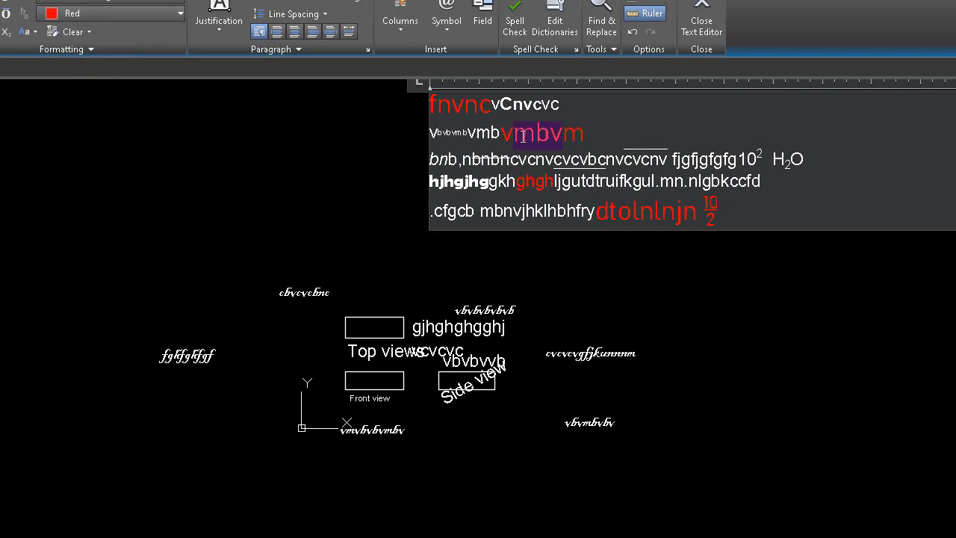
{"action": "left_click", "coordinate": [79, 31]}
{"action": "left_click", "coordinate": [88, 54]}
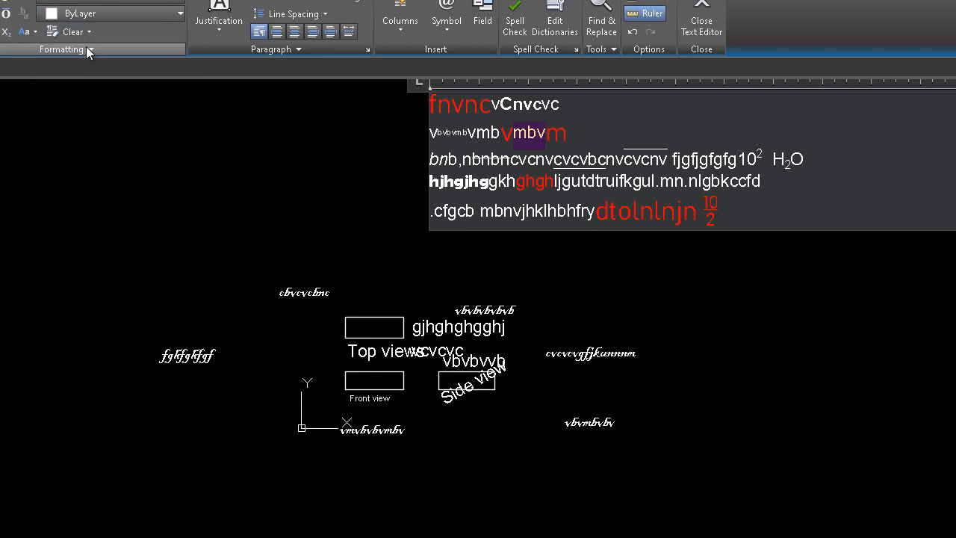
{"action": "left_click", "coordinate": [626, 126]}
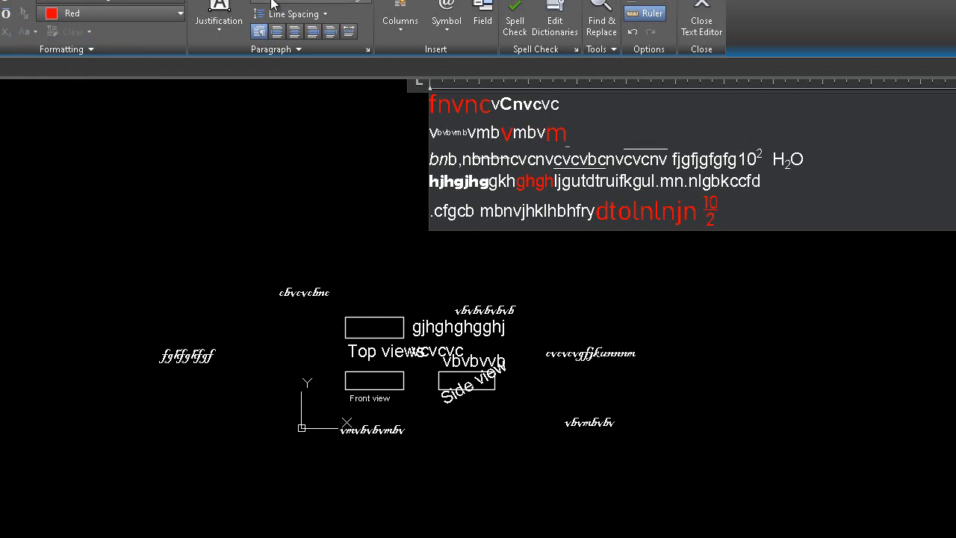
{"action": "left_click", "coordinate": [75, 48]}
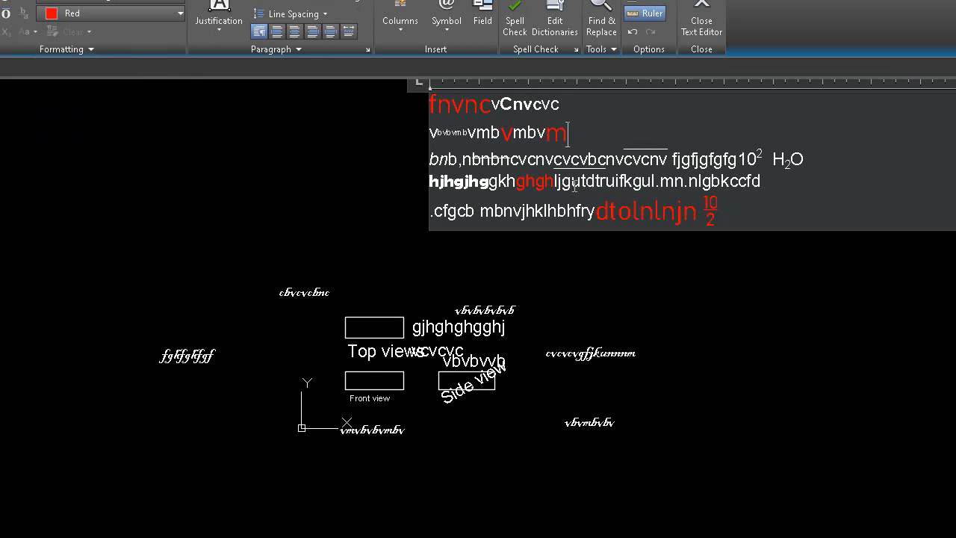
Step: Slant "dtruifkg" in the fourth line strongly forward by increasing its oblique angle
{"action": "left_click_drag", "start_coordinate": [641, 182], "coordinate": [587, 182]}
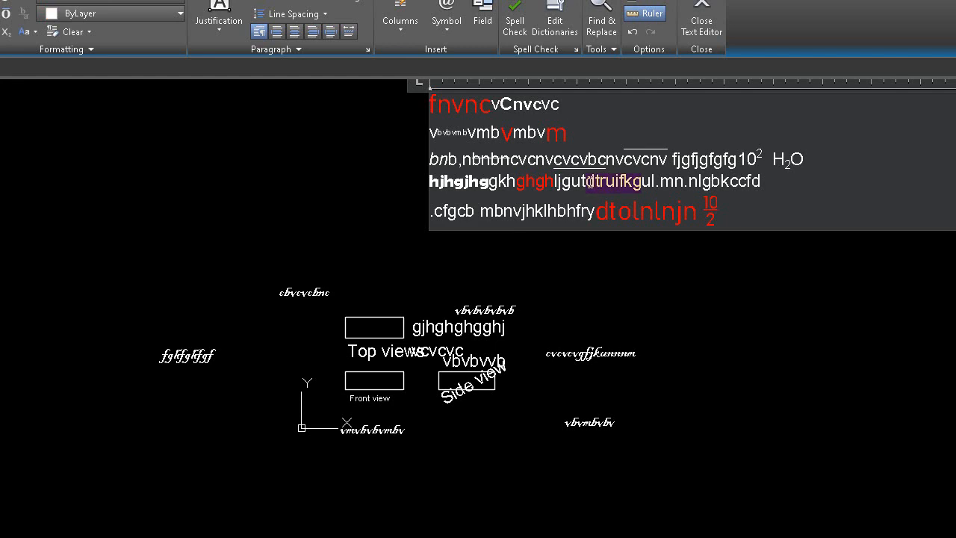
{"action": "left_click", "coordinate": [112, 48]}
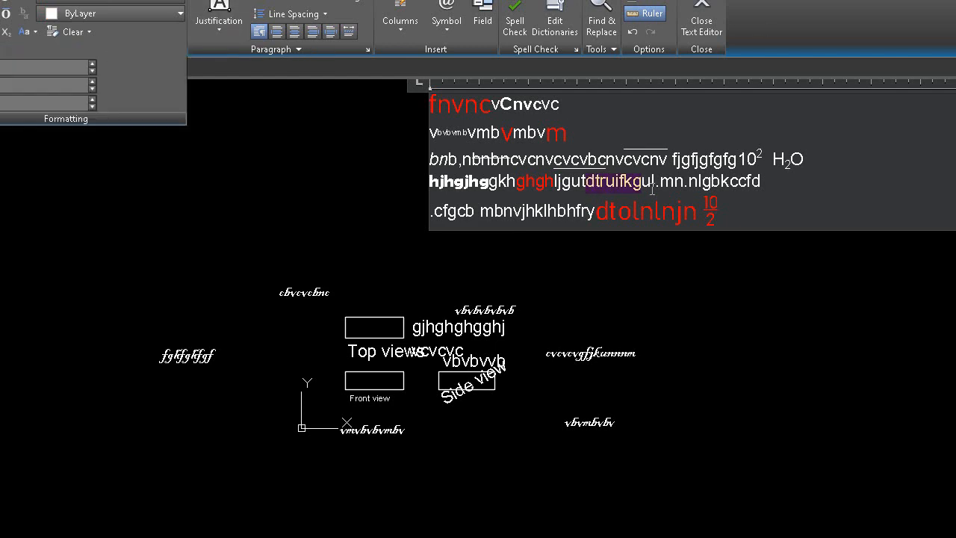
{"action": "left_click", "coordinate": [89, 55]}
{"action": "left_click", "coordinate": [92, 64]}
{"action": "left_click", "coordinate": [91, 64]}
{"action": "left_click", "coordinate": [92, 64]}
{"action": "left_click", "coordinate": [92, 64]}
{"action": "left_click", "coordinate": [90, 65]}
{"action": "left_click", "coordinate": [90, 65]}
{"action": "left_click", "coordinate": [89, 65]}
{"action": "left_click", "coordinate": [89, 65]}
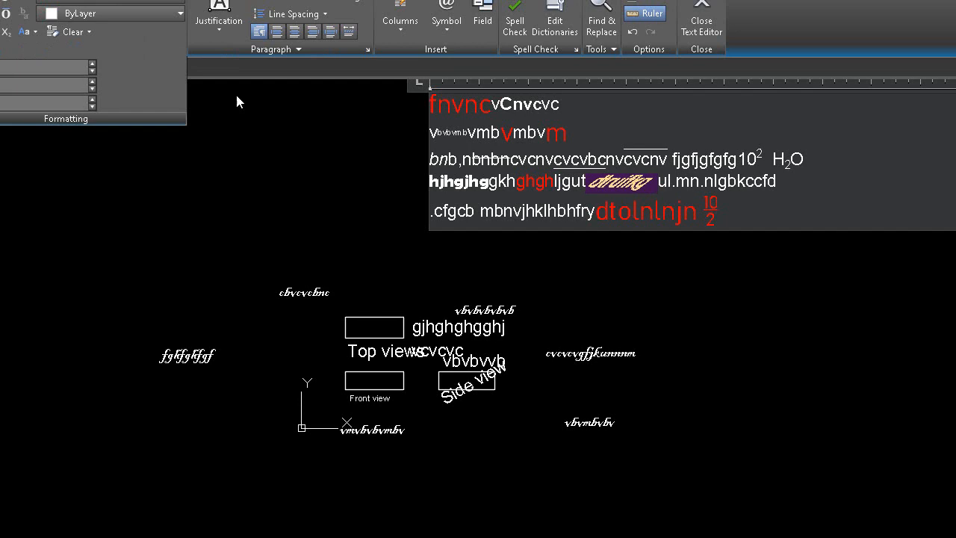
Step: Spread out the letters of "nlgbk" in the fourth line by increasing their tracking
{"action": "left_click", "coordinate": [741, 181]}
{"action": "left_click_drag", "start_coordinate": [743, 181], "coordinate": [699, 185]}
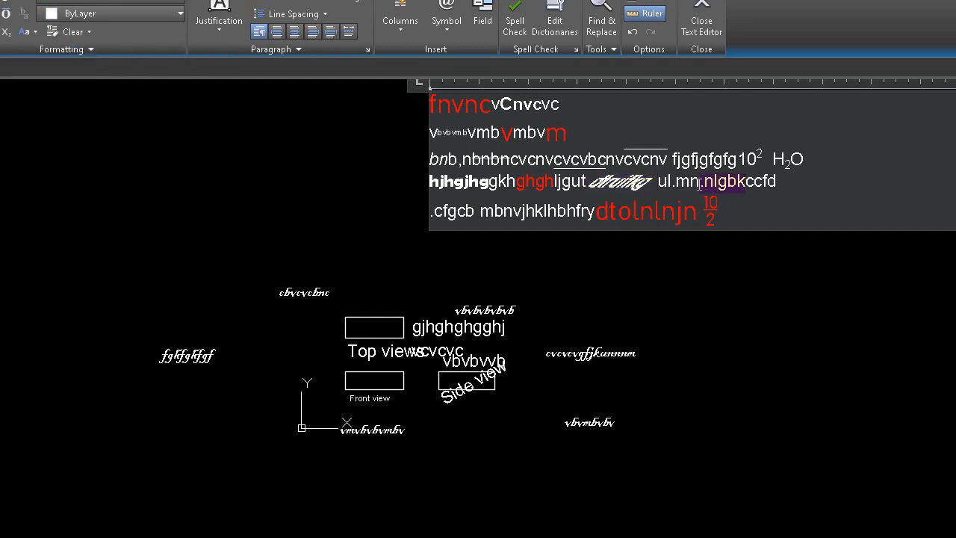
{"action": "left_click", "coordinate": [86, 50]}
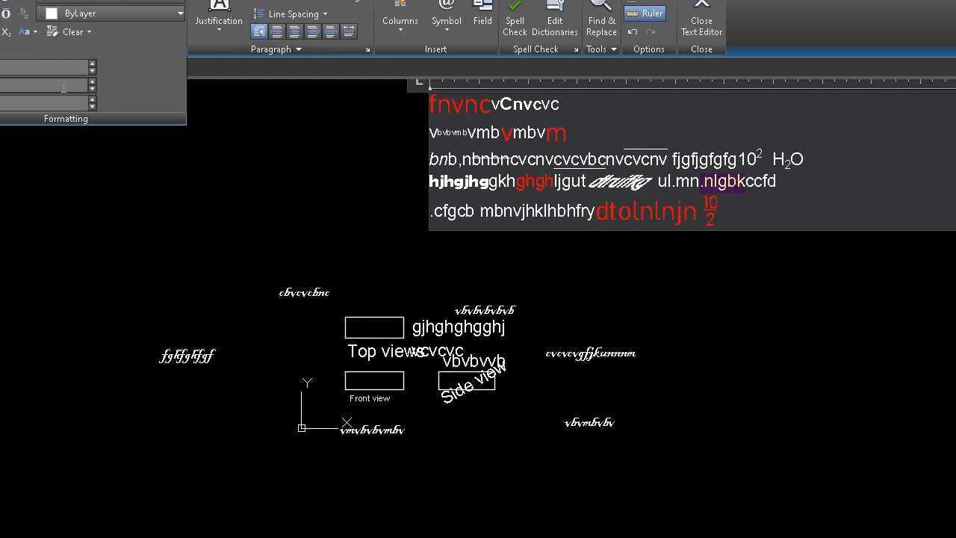
{"action": "left_click", "coordinate": [91, 83]}
{"action": "left_click", "coordinate": [92, 83]}
{"action": "left_click", "coordinate": [92, 82]}
{"action": "left_click", "coordinate": [92, 83]}
{"action": "left_click", "coordinate": [92, 83]}
{"action": "left_click", "coordinate": [92, 83]}
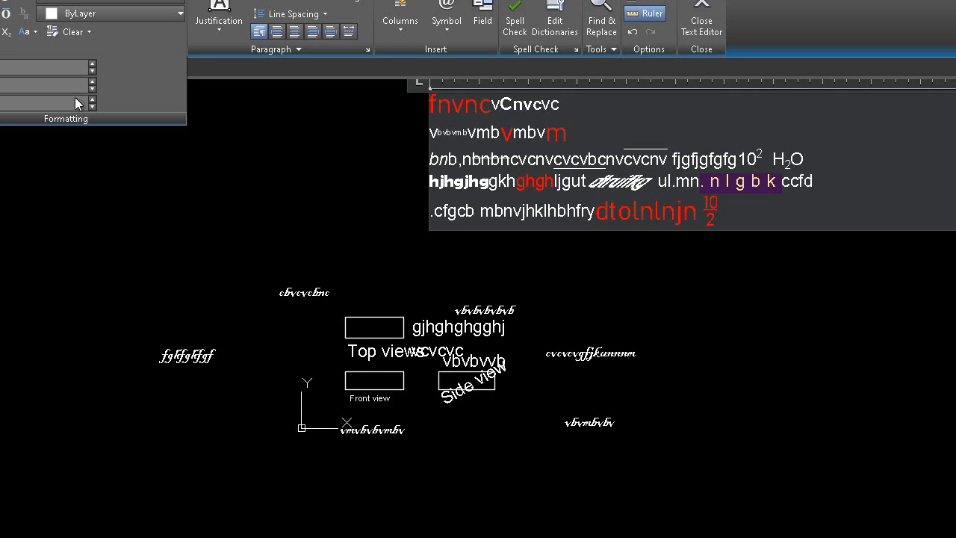
Step: Stretch "ccfd" at the end of the fourth line by raising its width factor to 10
{"action": "left_click_drag", "start_coordinate": [829, 179], "coordinate": [782, 184]}
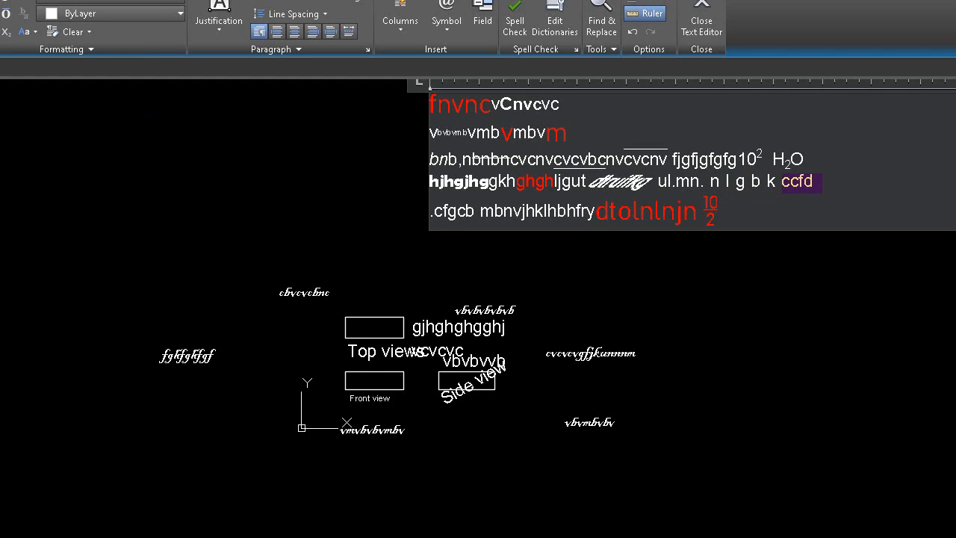
{"action": "left_click", "coordinate": [55, 51]}
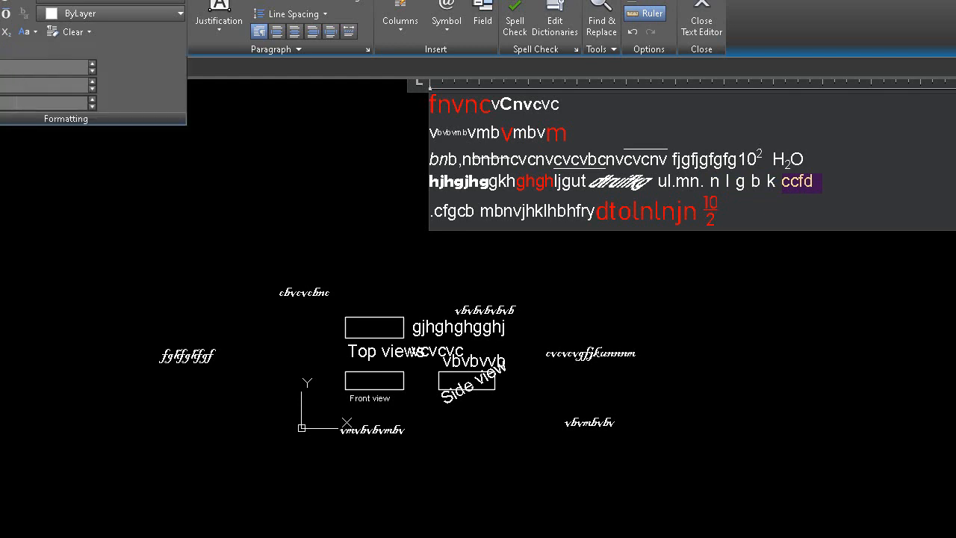
{"action": "left_click", "coordinate": [92, 101]}
{"action": "left_click", "coordinate": [92, 100]}
{"action": "left_click", "coordinate": [93, 101]}
{"action": "left_click", "coordinate": [92, 101]}
{"action": "left_click", "coordinate": [92, 101]}
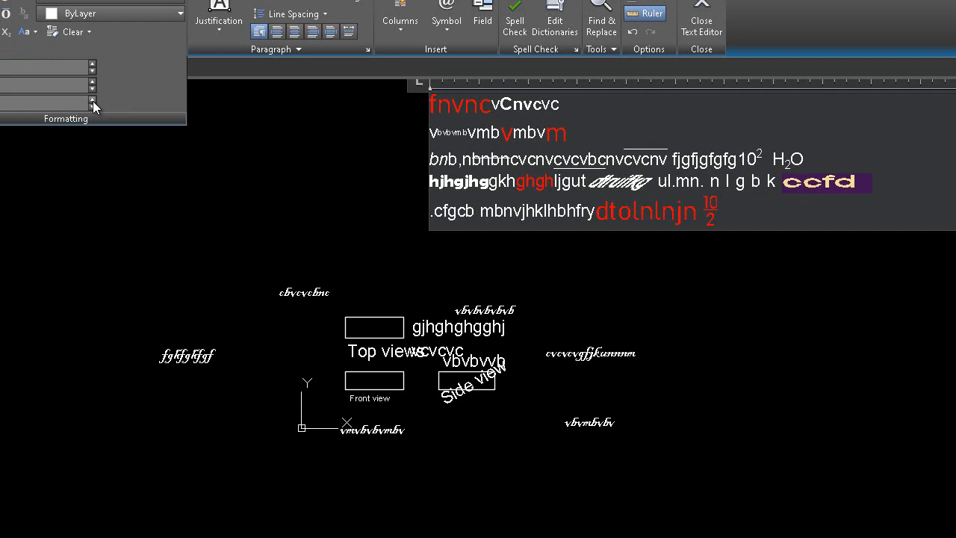
{"action": "left_click", "coordinate": [93, 101]}
{"action": "left_click", "coordinate": [92, 101]}
{"action": "left_click", "coordinate": [92, 101]}
{"action": "left_click", "coordinate": [92, 101]}
{"action": "left_click", "coordinate": [92, 100]}
{"action": "left_click", "coordinate": [93, 101]}
{"action": "left_click", "coordinate": [92, 101]}
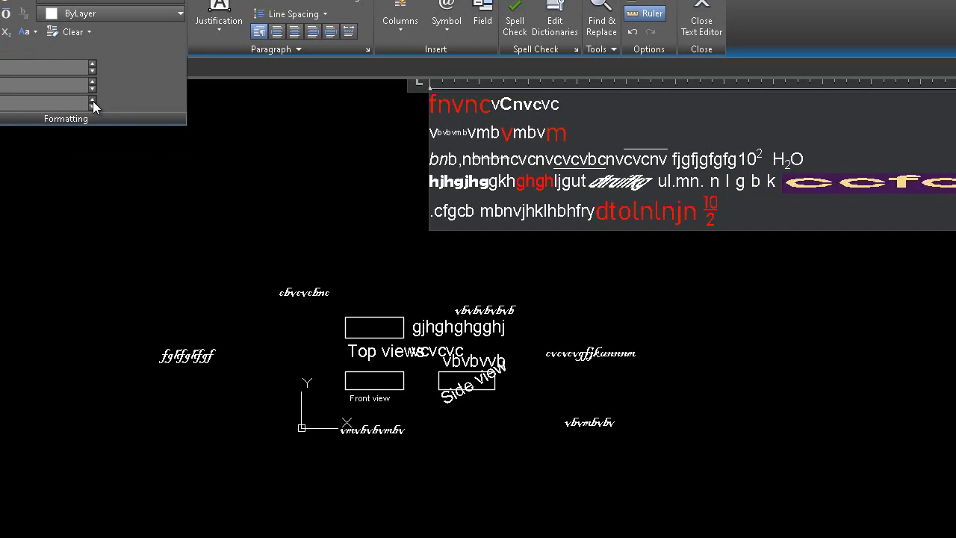
{"action": "left_click", "coordinate": [92, 101]}
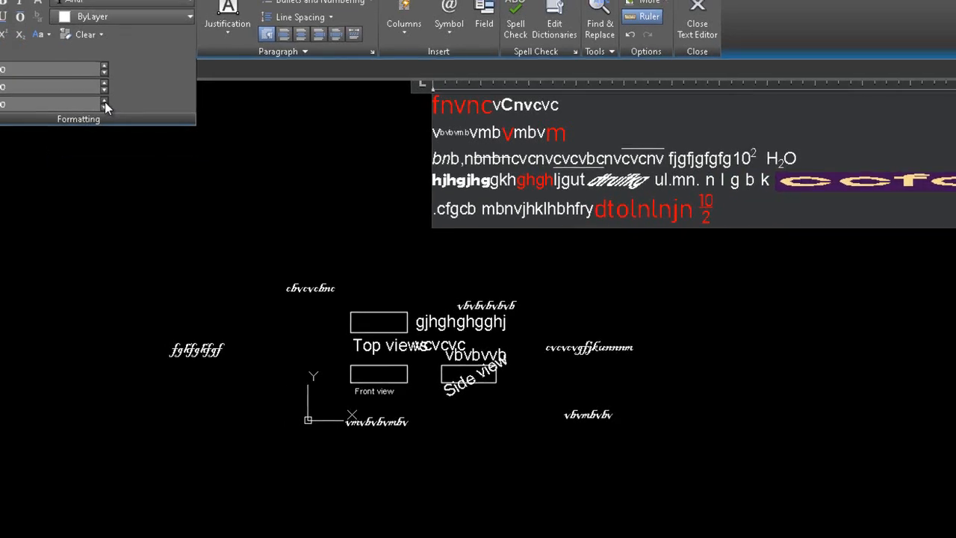
{"action": "left_click", "coordinate": [105, 103]}
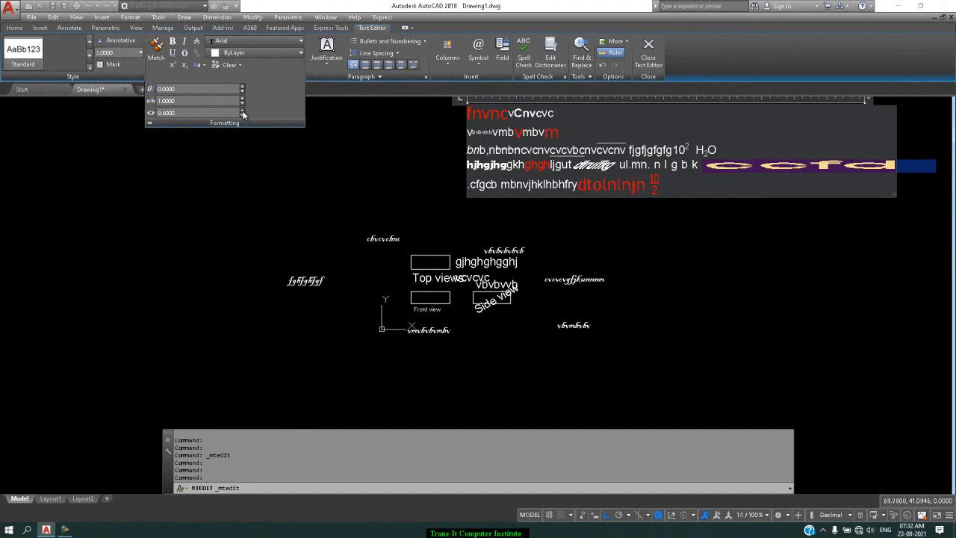
{"action": "left_click", "coordinate": [104, 102]}
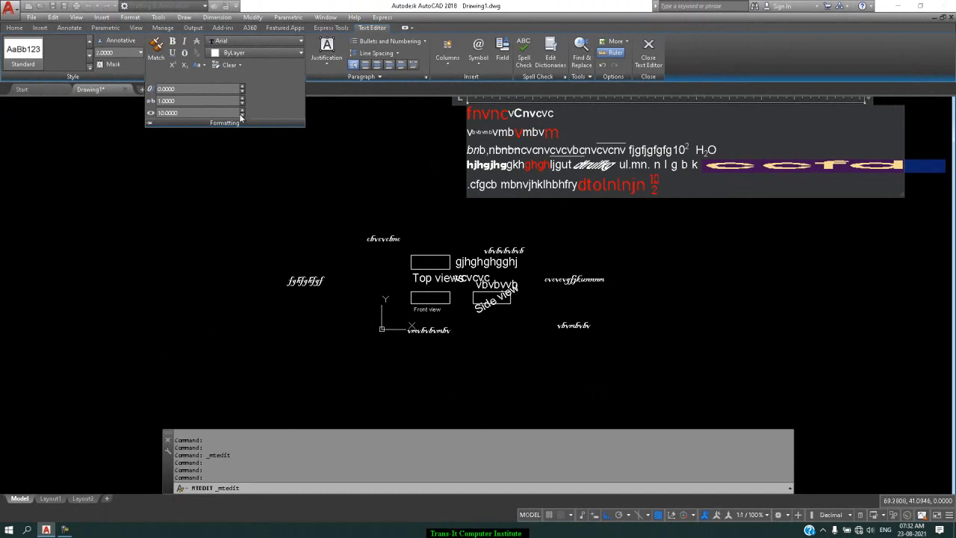
Step: Reduce the width factor of "ccfd" until it fits within the original text box width
{"action": "left_click", "coordinate": [243, 115]}
{"action": "left_click", "coordinate": [243, 115]}
{"action": "left_click", "coordinate": [243, 115]}
{"action": "left_click", "coordinate": [243, 115]}
{"action": "left_click", "coordinate": [243, 115]}
{"action": "left_click", "coordinate": [243, 115]}
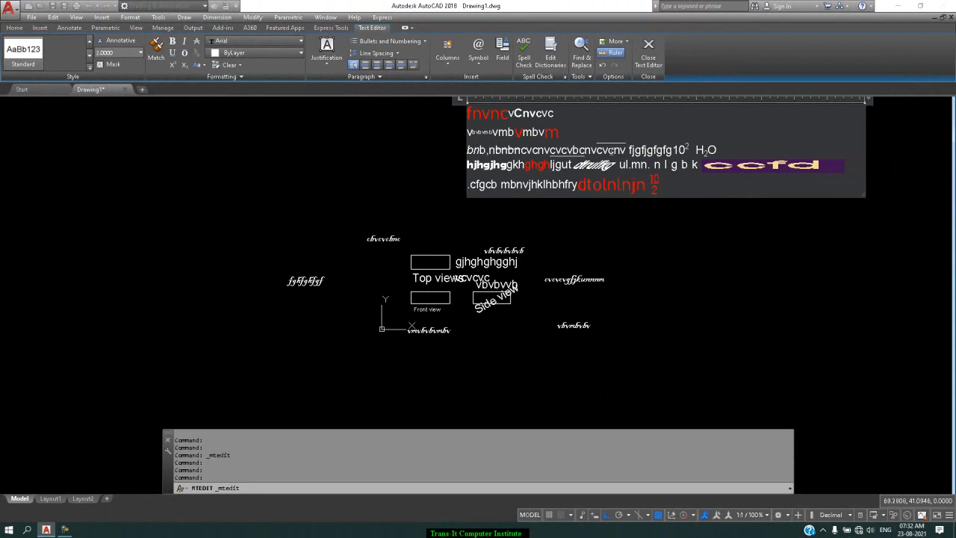
Step: Increase the tracking of "fjgfg" in the third line to 4
{"action": "left_click_drag", "start_coordinate": [644, 150], "coordinate": [664, 150]}
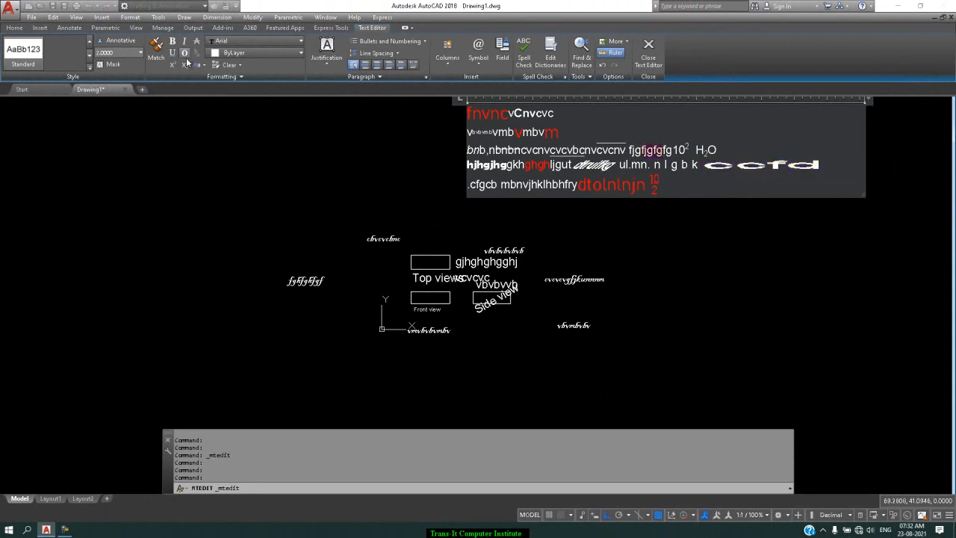
{"action": "left_click", "coordinate": [218, 77]}
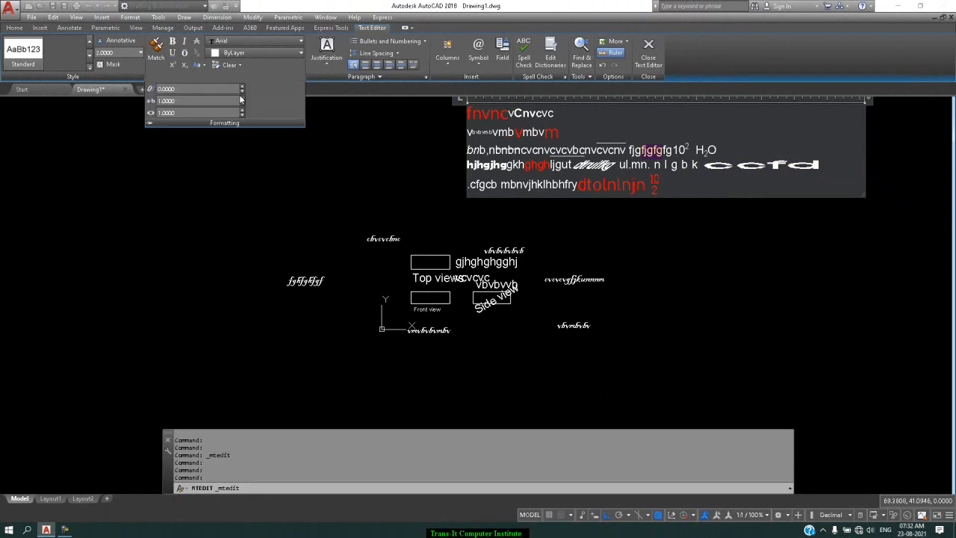
{"action": "left_click", "coordinate": [242, 98]}
{"action": "left_click", "coordinate": [242, 98]}
{"action": "left_click", "coordinate": [242, 98]}
{"action": "left_click", "coordinate": [242, 98]}
{"action": "left_click", "coordinate": [242, 98]}
{"action": "left_click", "coordinate": [242, 97]}
{"action": "left_click", "coordinate": [242, 98]}
{"action": "left_click", "coordinate": [242, 97]}
{"action": "left_click", "coordinate": [242, 98]}
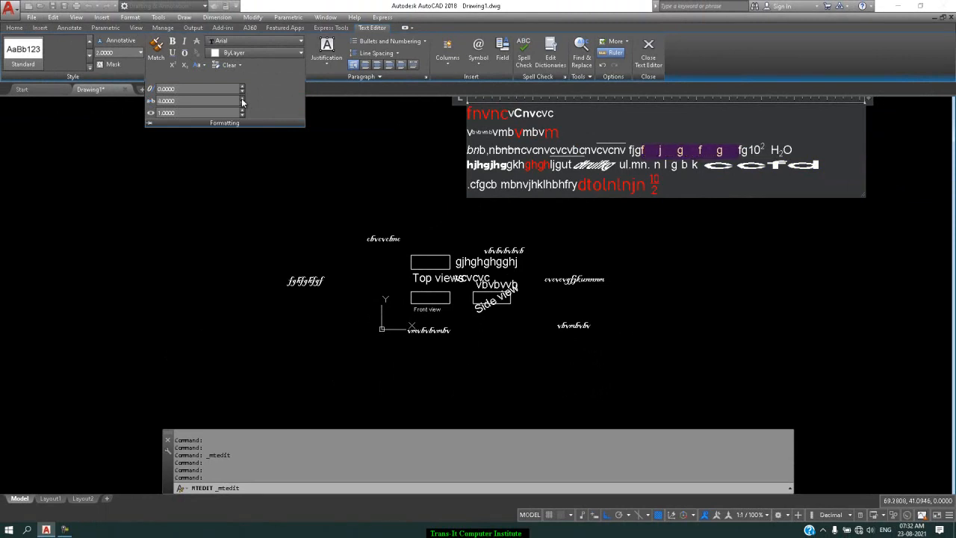
Step: Reduce the tracking of "fjgfg" in the third line to 2.2
{"action": "left_click", "coordinate": [242, 103]}
{"action": "left_click", "coordinate": [242, 103]}
{"action": "left_click", "coordinate": [242, 103]}
{"action": "left_click", "coordinate": [242, 103]}
{"action": "left_click", "coordinate": [242, 104]}
{"action": "left_click", "coordinate": [242, 105]}
{"action": "left_click", "coordinate": [242, 105]}
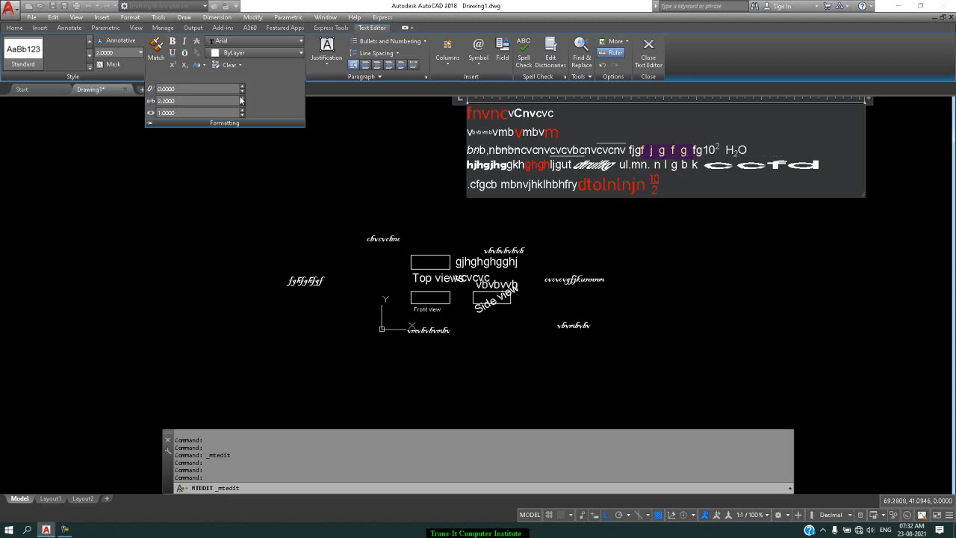
Step: Vary the oblique angle of "fjgfg" up to 85 and down to 1, settle on 30, and deselect the text
{"action": "left_click", "coordinate": [242, 87]}
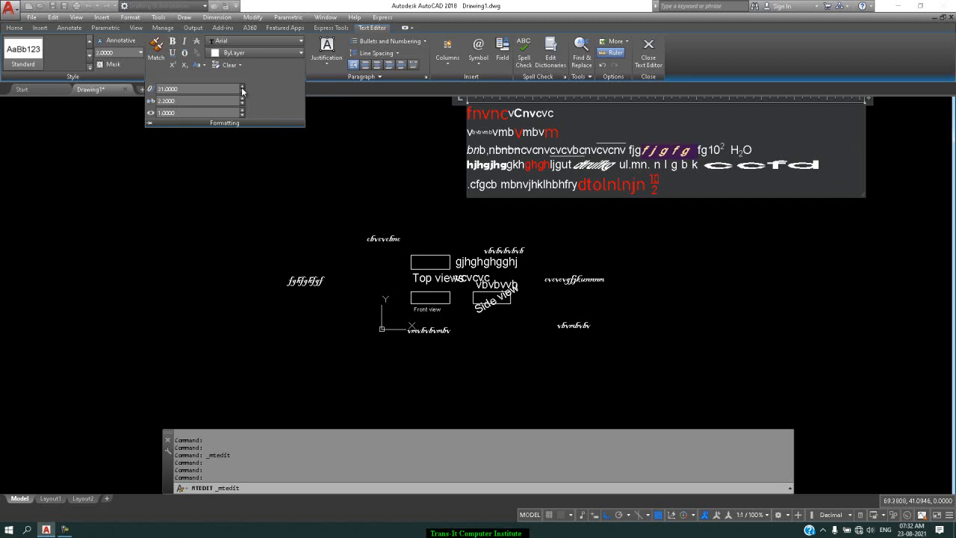
{"action": "left_click", "coordinate": [242, 90]}
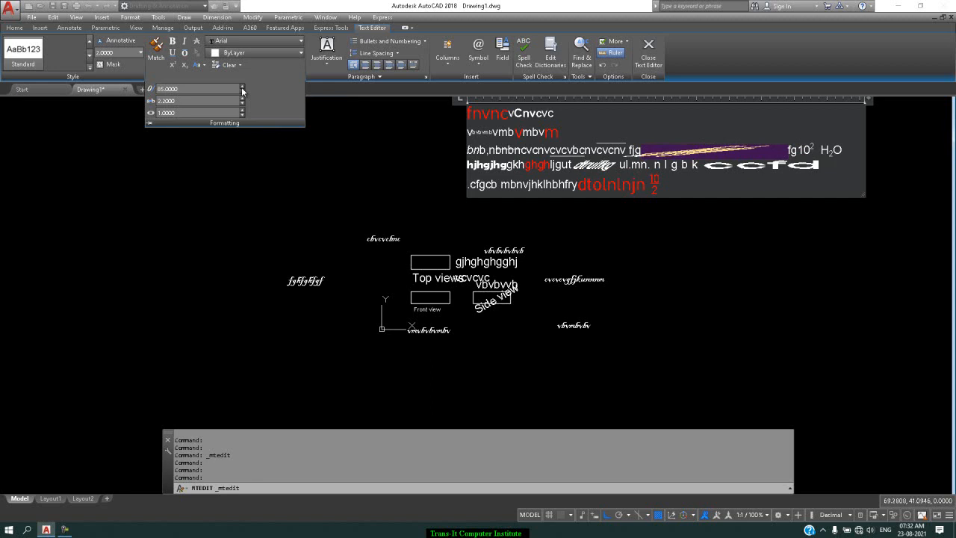
{"action": "left_click", "coordinate": [242, 93]}
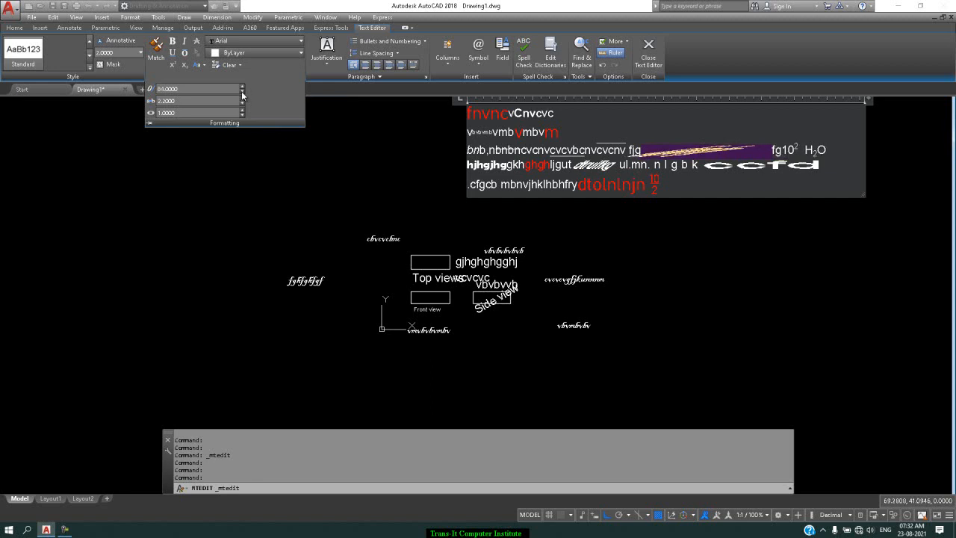
{"action": "left_click", "coordinate": [242, 94]}
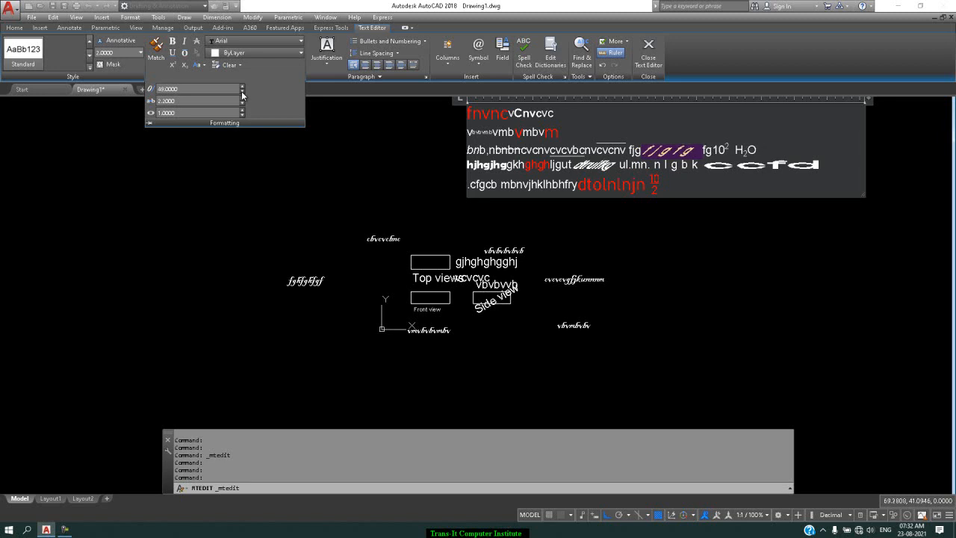
{"action": "left_click", "coordinate": [242, 94]}
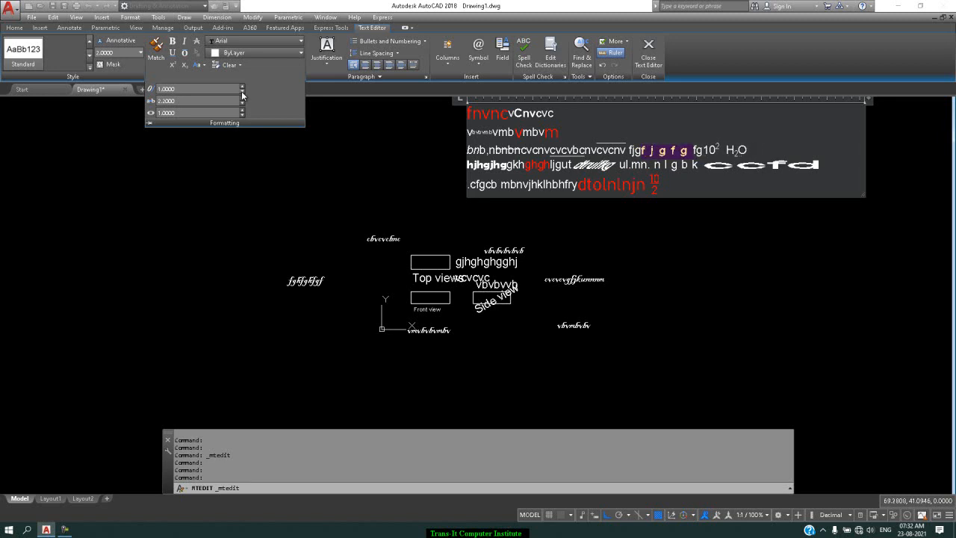
{"action": "left_click", "coordinate": [242, 89]}
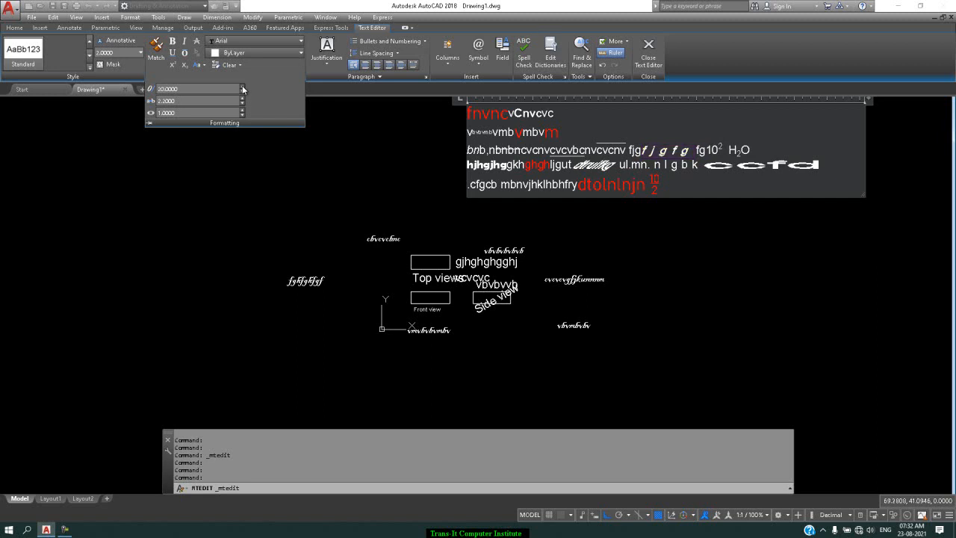
{"action": "left_click", "coordinate": [693, 193]}
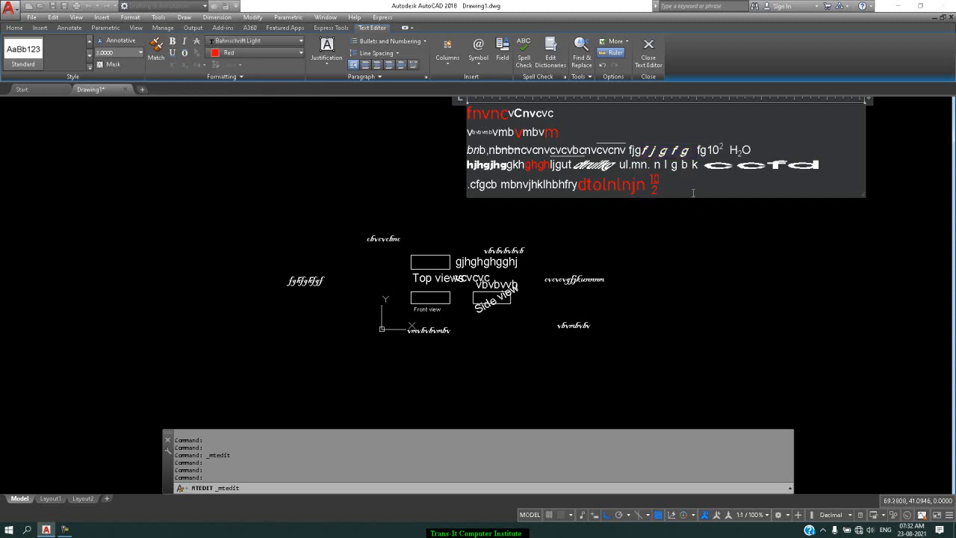
Step: Set the whole multiline text's justification to Middle Center MC and finish editing it
{"action": "left_click", "coordinate": [329, 68]}
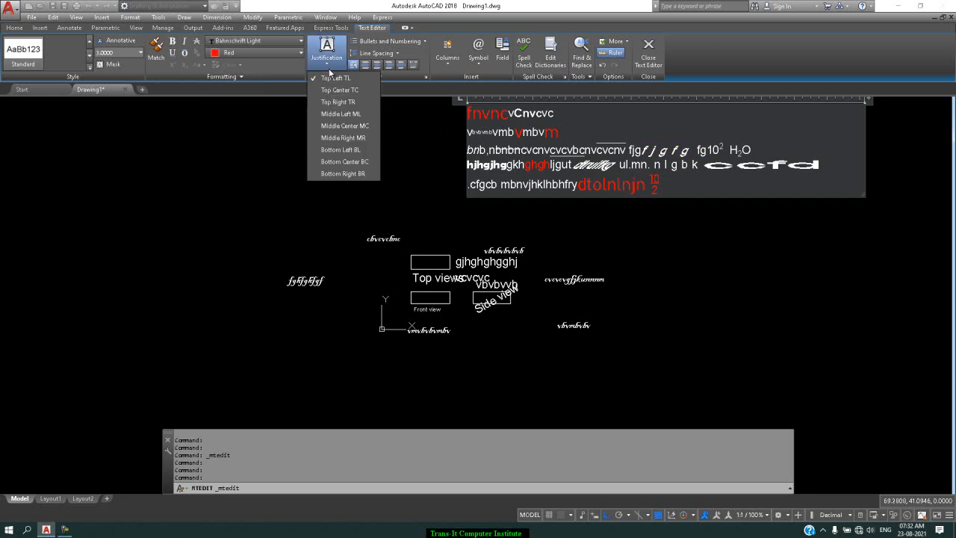
{"action": "left_click", "coordinate": [334, 126]}
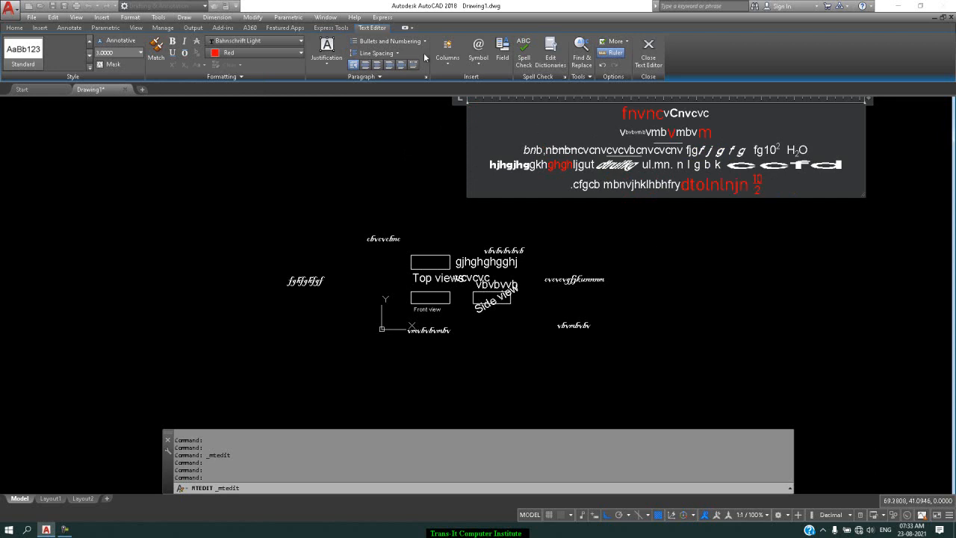
{"action": "left_click", "coordinate": [334, 67]}
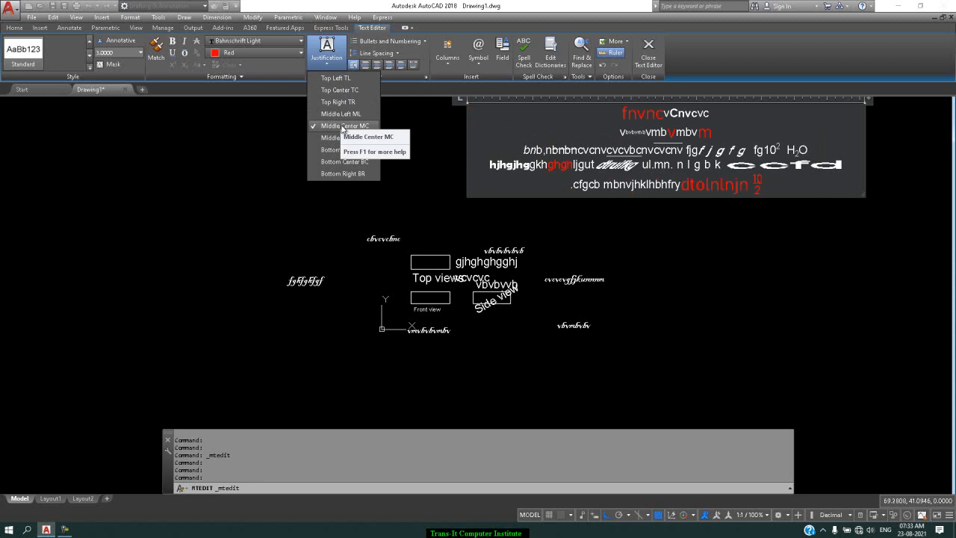
{"action": "left_click", "coordinate": [342, 125]}
{"action": "left_click", "coordinate": [725, 277]}
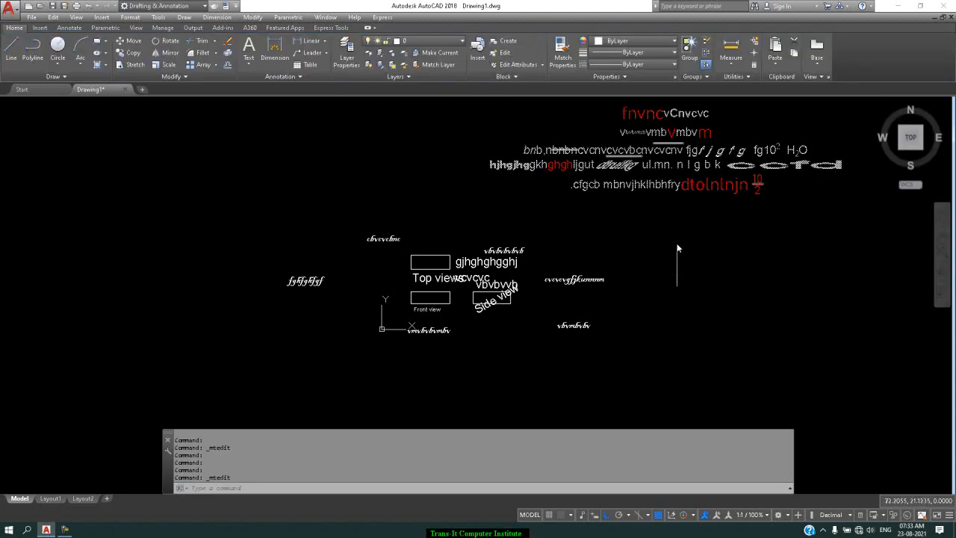
Step: Create a multiline text box in the empty area left of the formatted text and enter "vgvmbvbvbvbv" as its first line
{"action": "type", "text": "mt"}
{"action": "key", "text": "Return"}
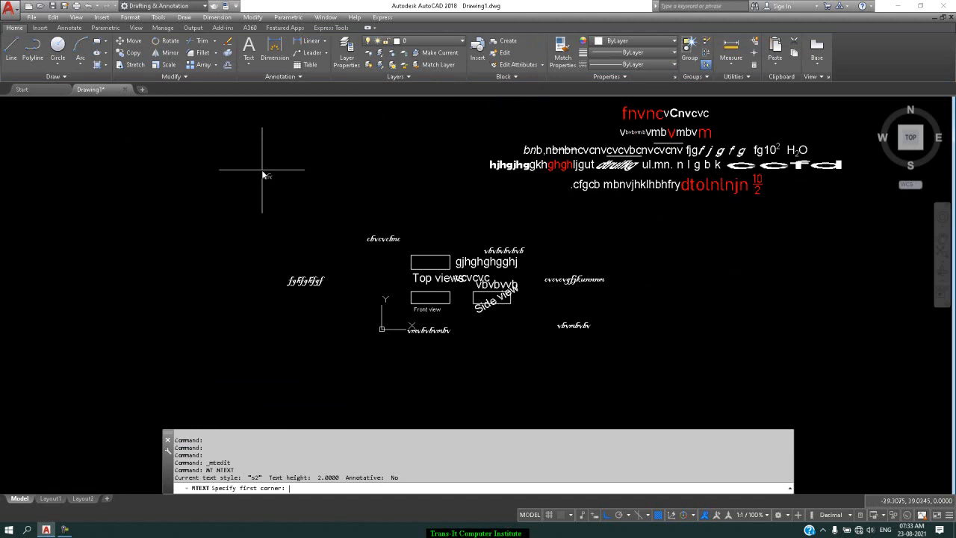
{"action": "left_click", "coordinate": [32, 119]}
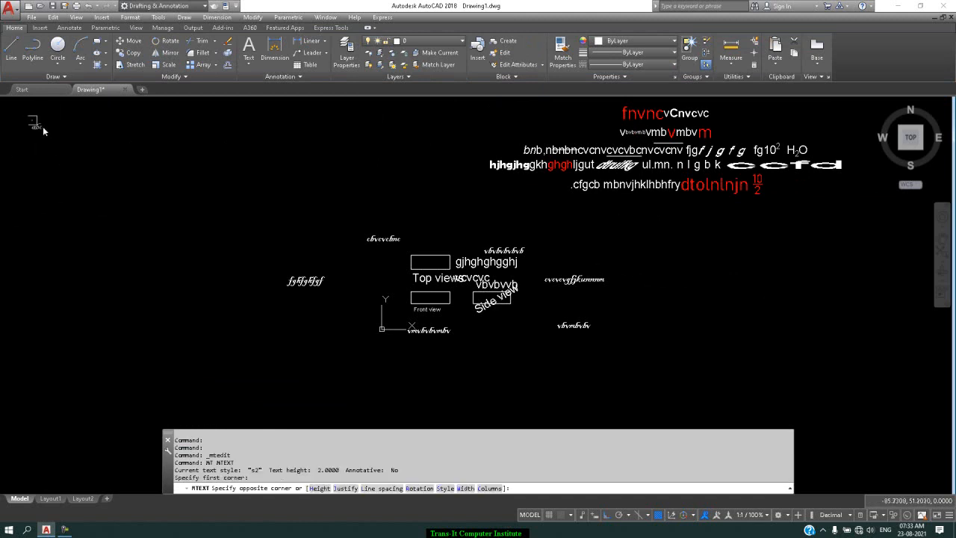
{"action": "left_click", "coordinate": [351, 263]}
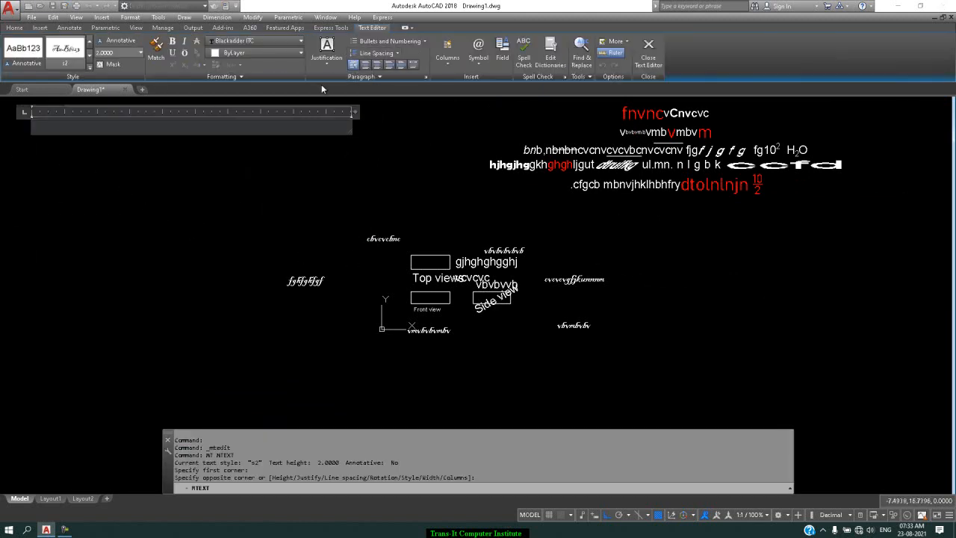
{"action": "type", "text": "vgvmbvbvbvbv"}
Step: Change the new multiline text's style to Standard, accepting the text style change
{"action": "left_click", "coordinate": [89, 68]}
{"action": "left_click", "coordinate": [111, 66]}
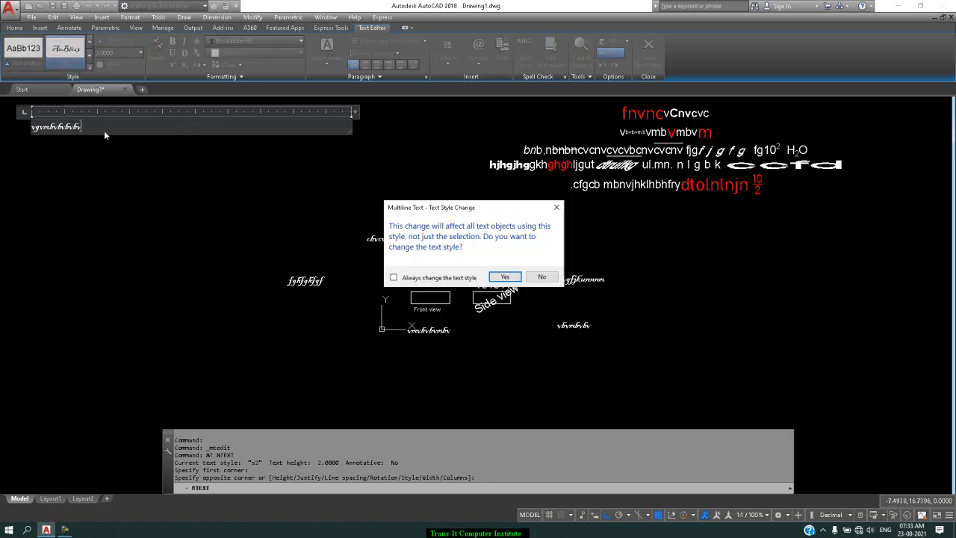
{"action": "left_click", "coordinate": [502, 277]}
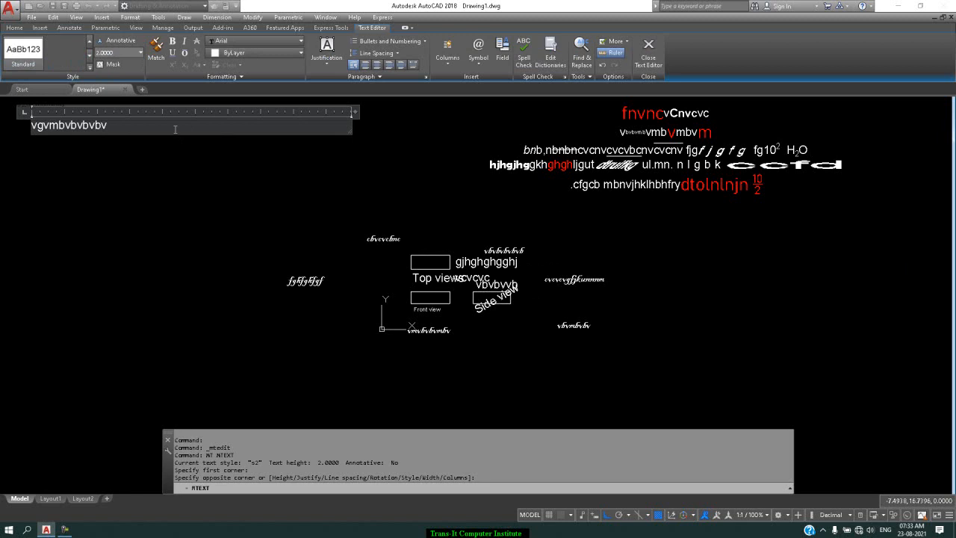
Step: Add three lines below the first: "nknm.mnknlkj'k'kjkj';lklkjhgygyugilgoggbih", "hhjgkjlnlnlkjkjgt d gouguyryuugu gg iuftdtf" and "ghffkhbhvjn/knkjucxtdxffxtzdij;kn"
{"action": "key", "text": "Return"}
{"action": "type", "text": "nknm.mnknlkj'k'kjkj';lklkjhgygyugilgoggbih"}
{"action": "key", "text": "Return"}
{"action": "type", "text": "hhjgkjlnlnlkjkjgt d gou guyryuugu gg  iuftdtf"}
{"action": "key", "text": "Return"}
{"action": "type", "text": "ghffkhbh"}
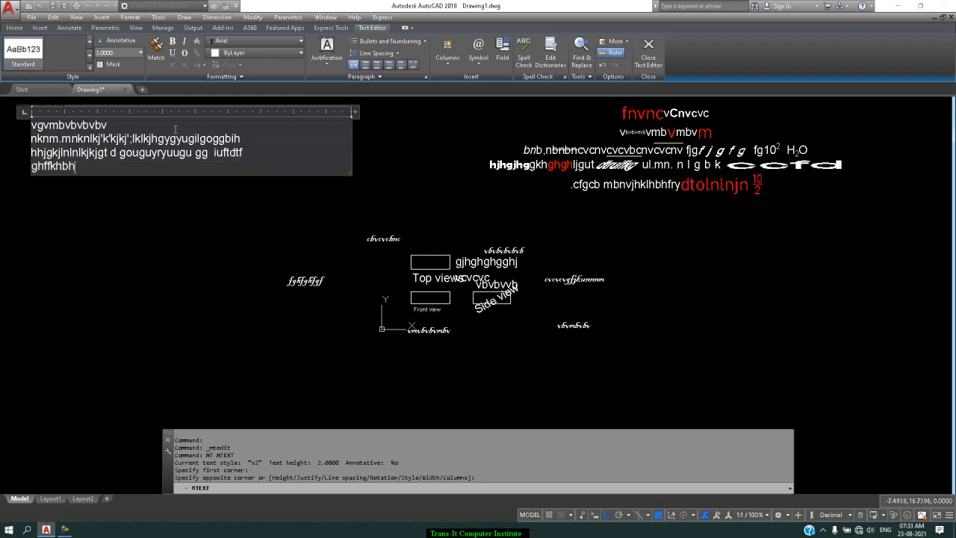
{"action": "type", "text": "vjn/knkjucxtdxf"}
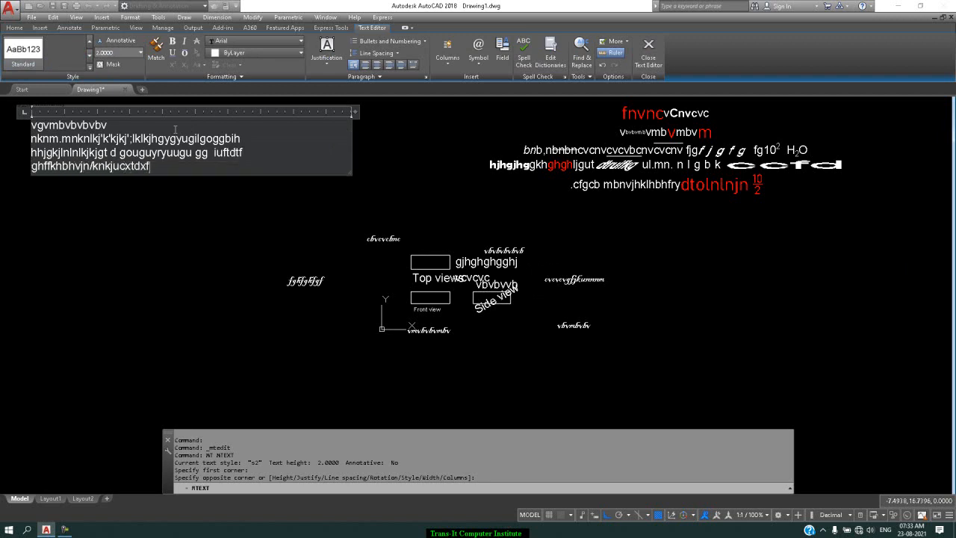
{"action": "type", "text": "fxtzdij;kn"}
{"action": "key", "text": "Return"}
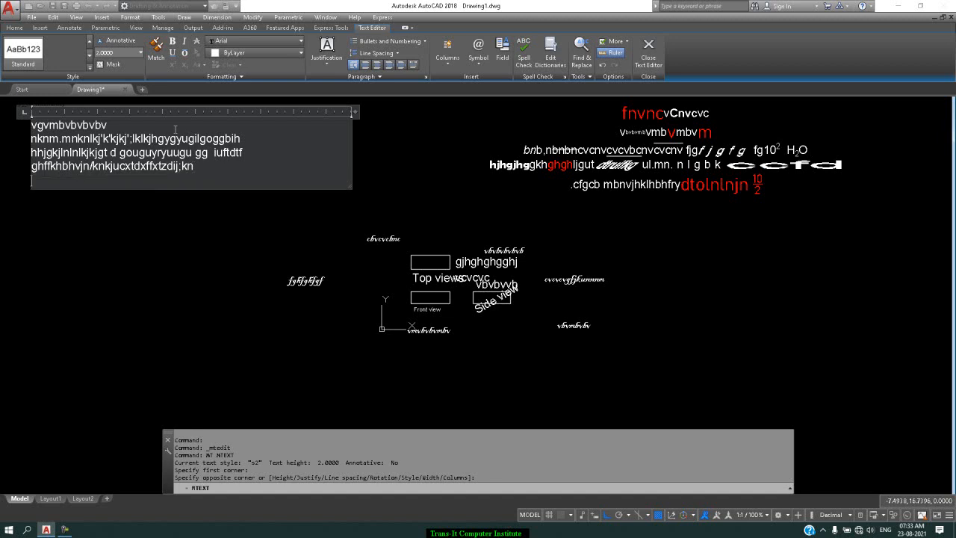
Step: Add the lines "vhuygufutvouftdeciccivigg", "gygyygygyfdclvuftd" and "fgffrdsesykyfrdusxuc", followed by an empty line
{"action": "type", "text": "vhuygufutvouf "}
{"action": "type", "text": "deciccivigg"}
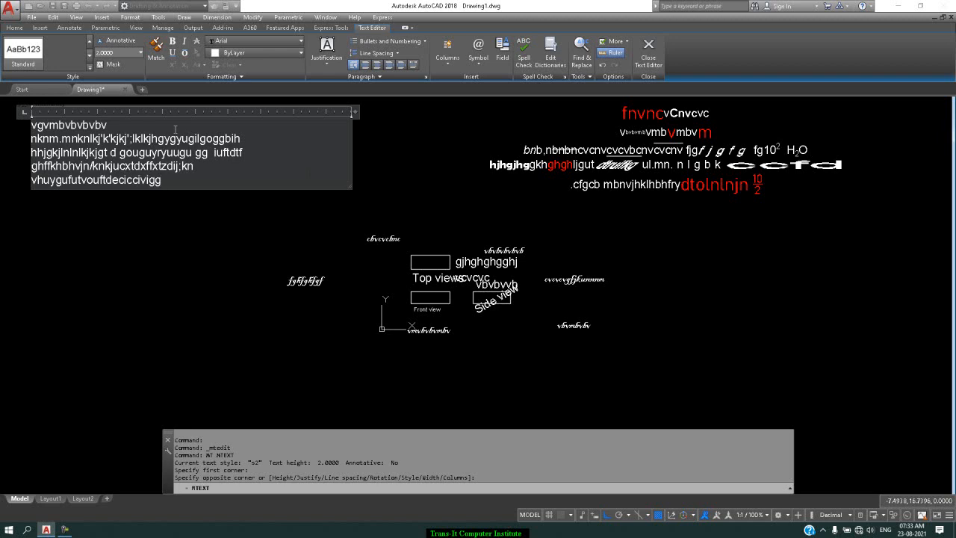
{"action": "key", "text": "Return"}
{"action": "type", "text": "gygyygygyfdclvuftd"}
{"action": "key", "text": "Return"}
{"action": "type", "text": "fgffrdsesykyfrdusxuc"}
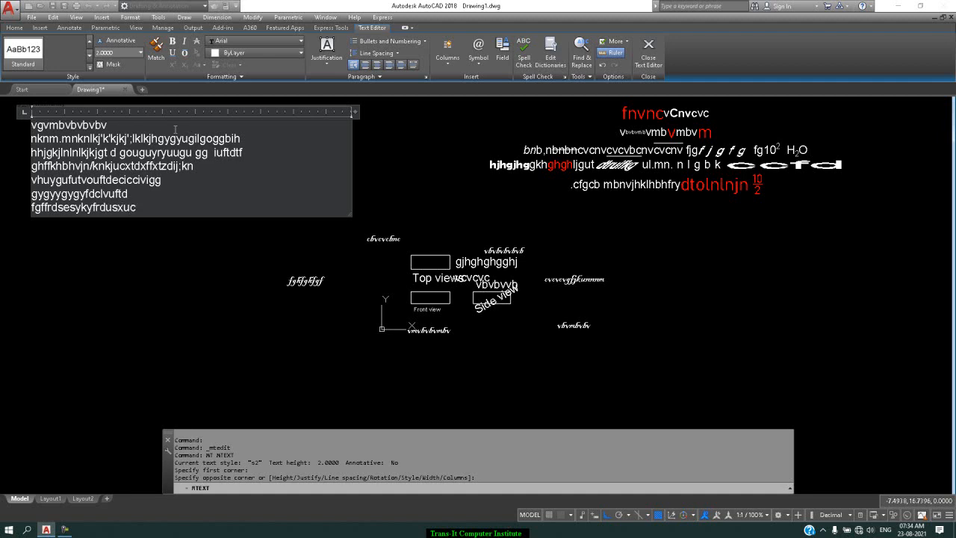
{"action": "key", "text": "Return"}
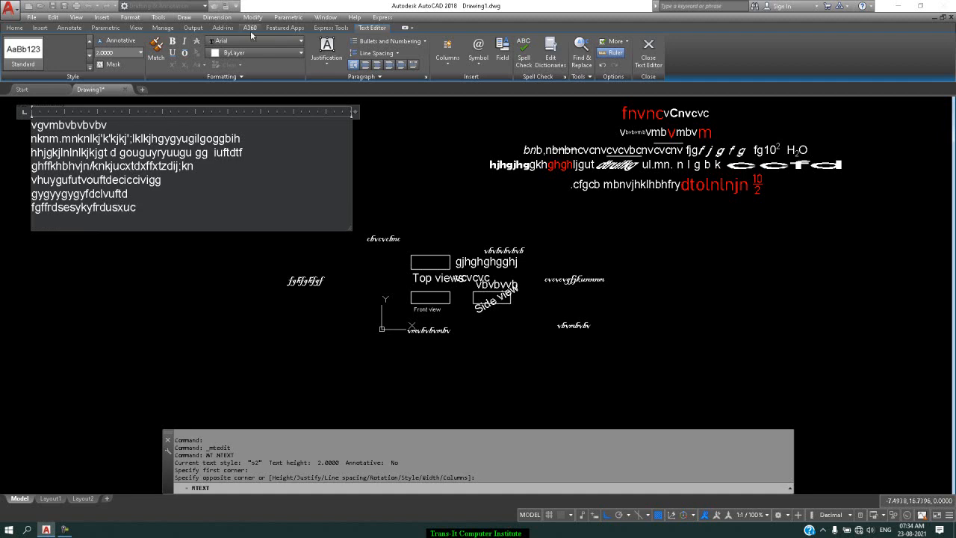
Step: Format all seven text lines as a numbered list and deselect the text
{"action": "left_click", "coordinate": [334, 68]}
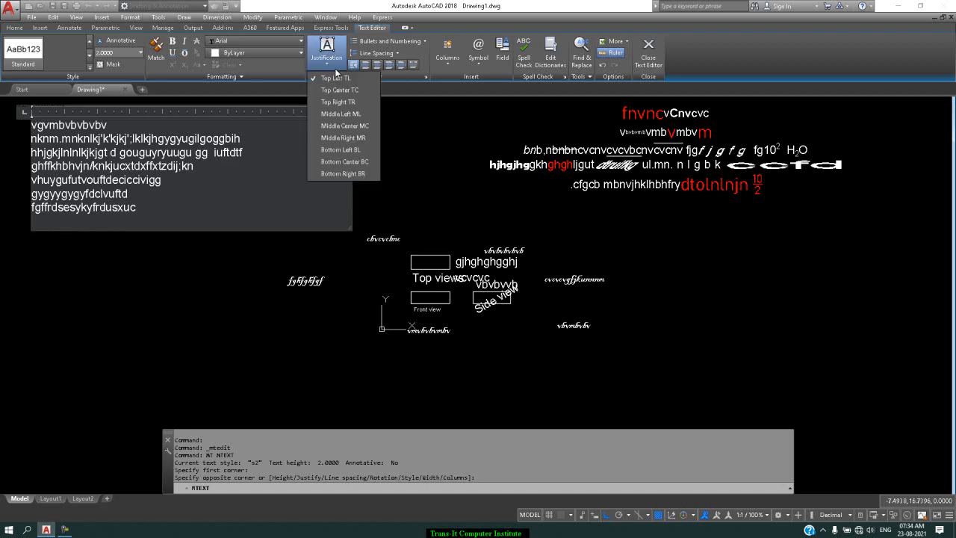
{"action": "left_click", "coordinate": [334, 68]}
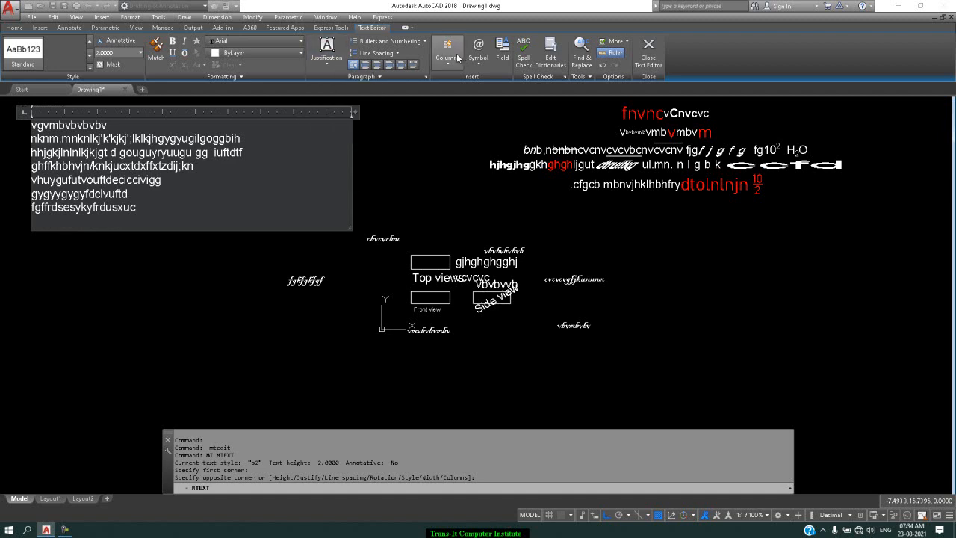
{"action": "left_click_drag", "start_coordinate": [205, 203], "coordinate": [30, 121]}
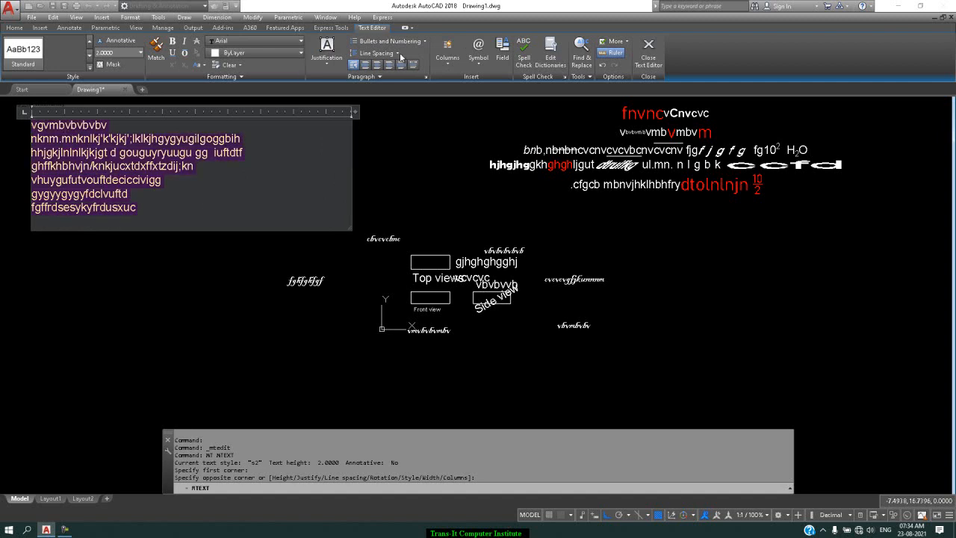
{"action": "left_click", "coordinate": [423, 41]}
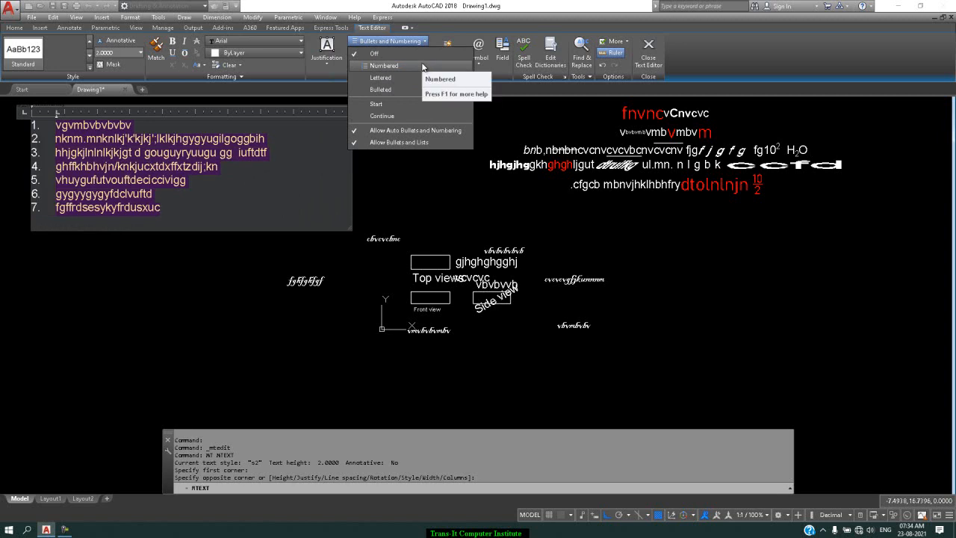
{"action": "left_click", "coordinate": [421, 66]}
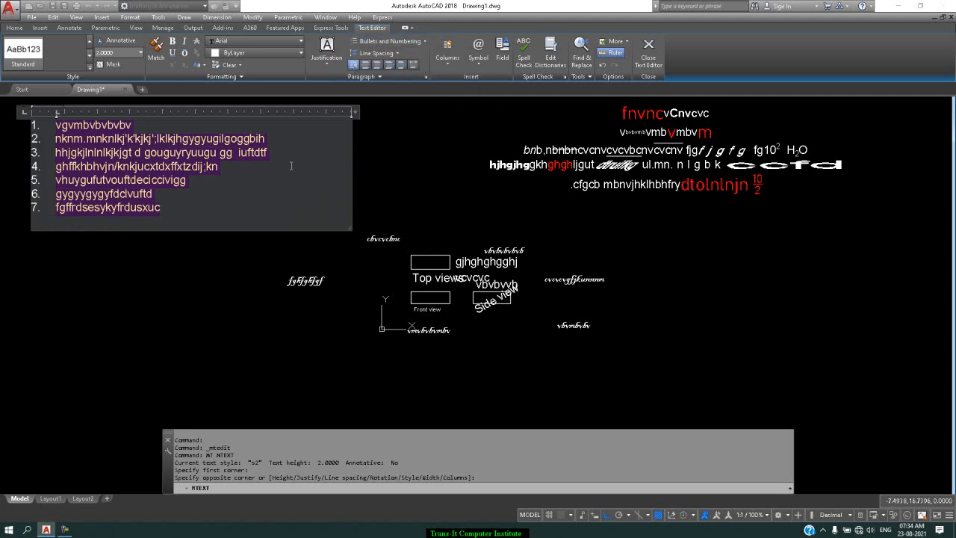
{"action": "left_click", "coordinate": [241, 203]}
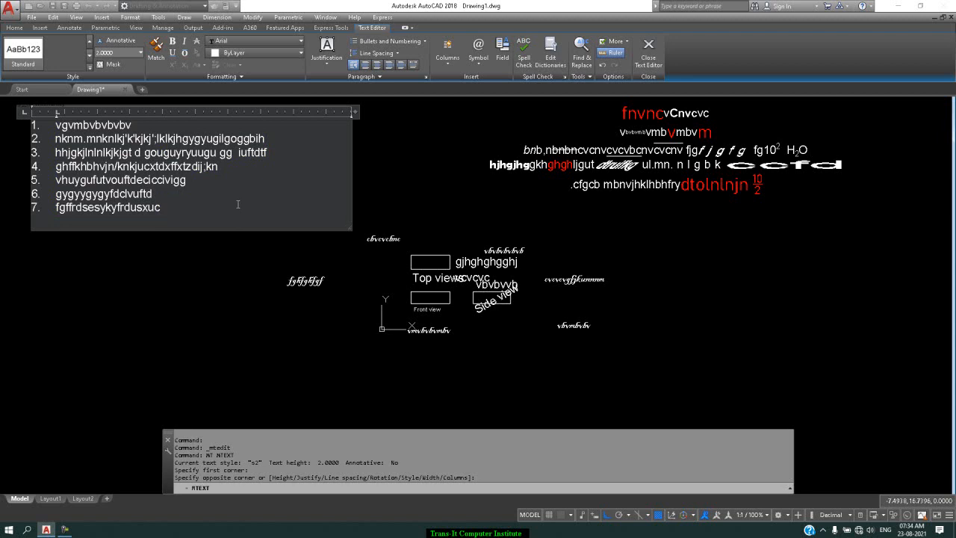
Step: Continue the numbered list with "hgfggcjhcgg" and "vjvhhjhvh", and start another line after them
{"action": "key", "text": "Return"}
{"action": "type", "text": "hgfggcjhcgg"}
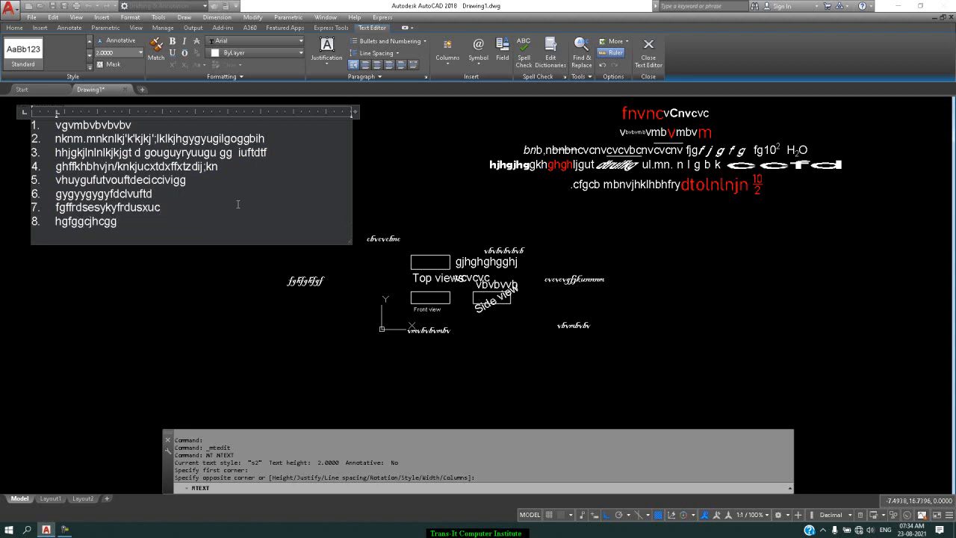
{"action": "key", "text": "Return"}
{"action": "type", "text": "vjvhhjhvh"}
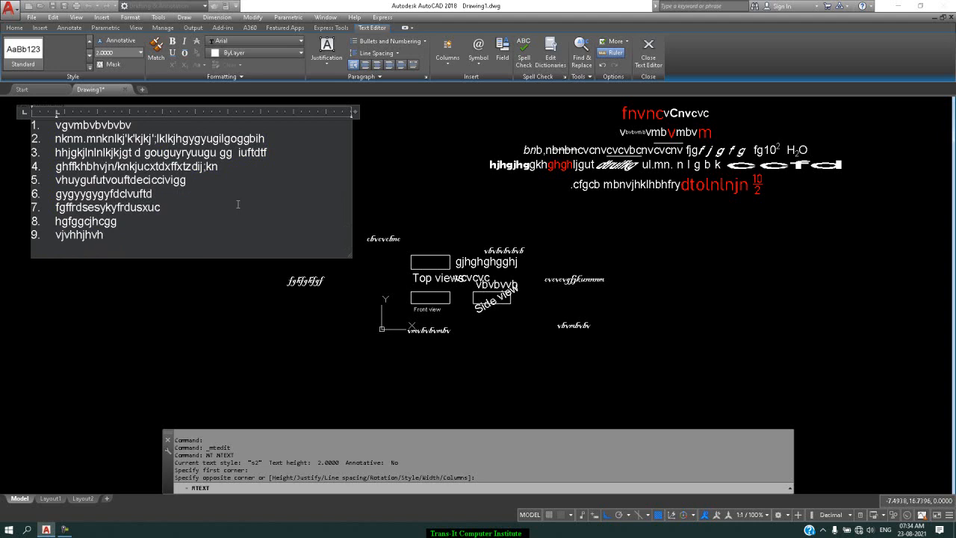
{"action": "key", "text": "Return"}
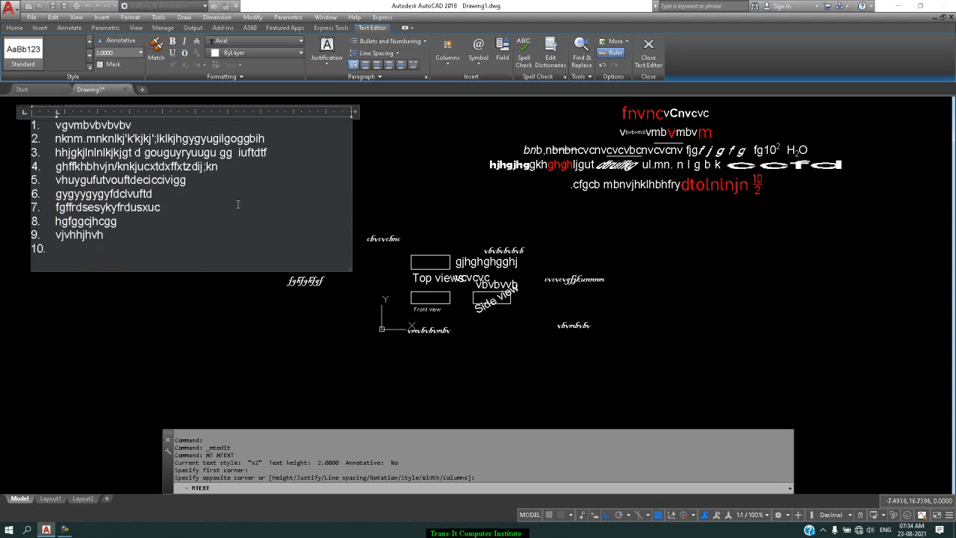
Step: Turn numbering off for the line after item 9 and enter "gkhvhgygyuu" there
{"action": "left_click", "coordinate": [420, 43]}
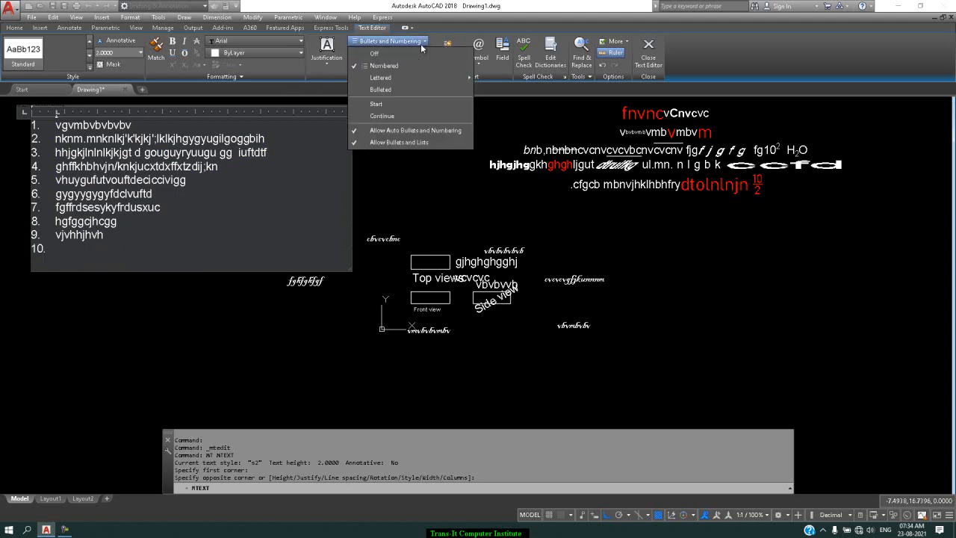
{"action": "left_click", "coordinate": [414, 53]}
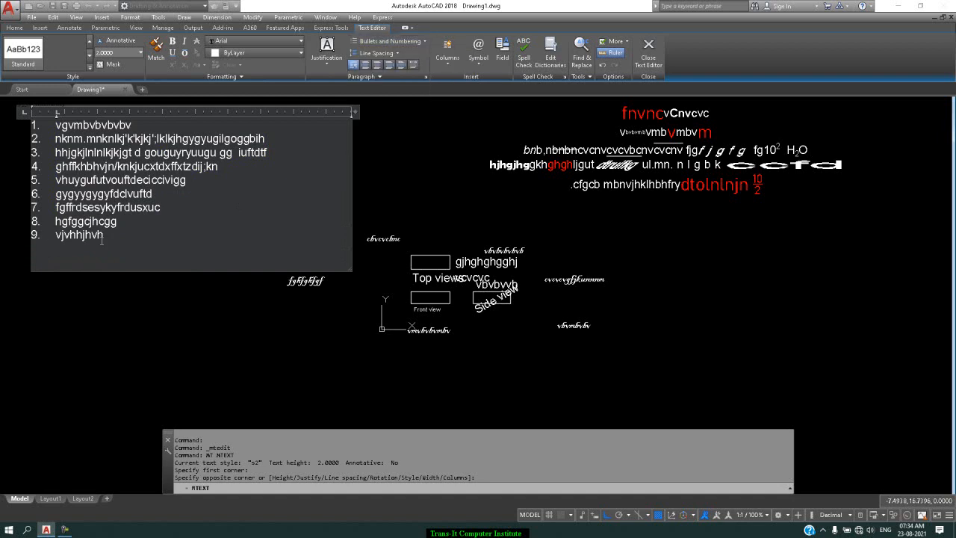
{"action": "type", "text": "gkhvhgygyuu"}
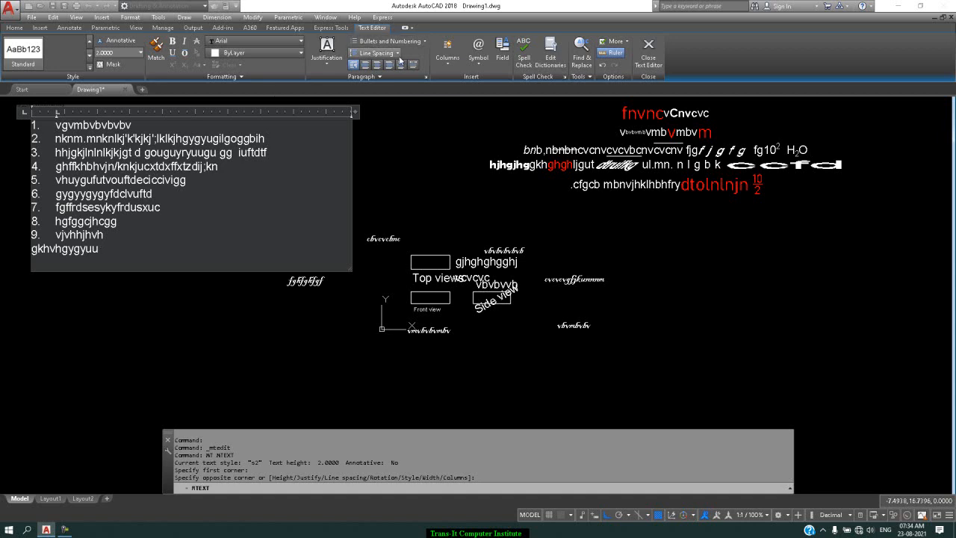
Step: Set the line spacing of the last four lines to 2.0x and add an empty line below them
{"action": "left_click", "coordinate": [398, 56]}
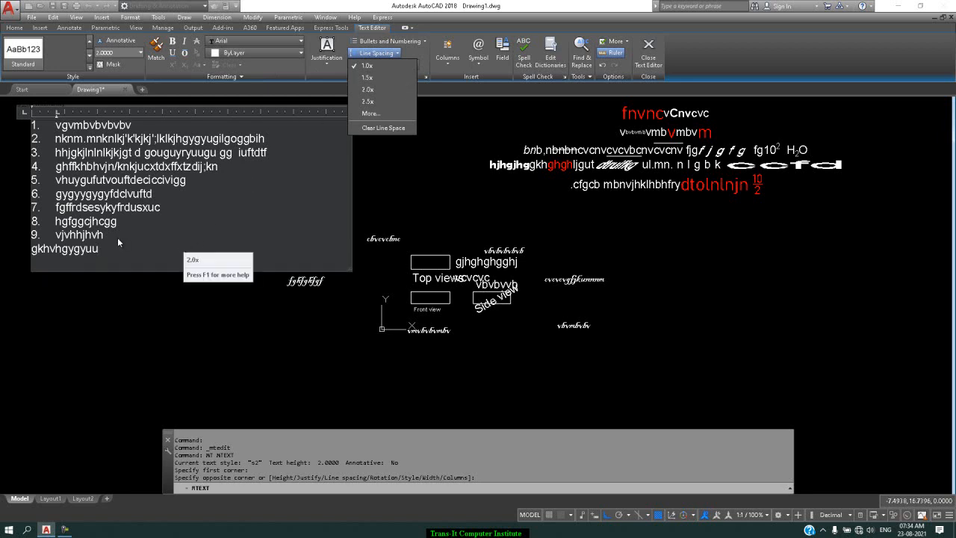
{"action": "left_click", "coordinate": [183, 246]}
{"action": "left_click_drag", "start_coordinate": [110, 265], "coordinate": [25, 212]}
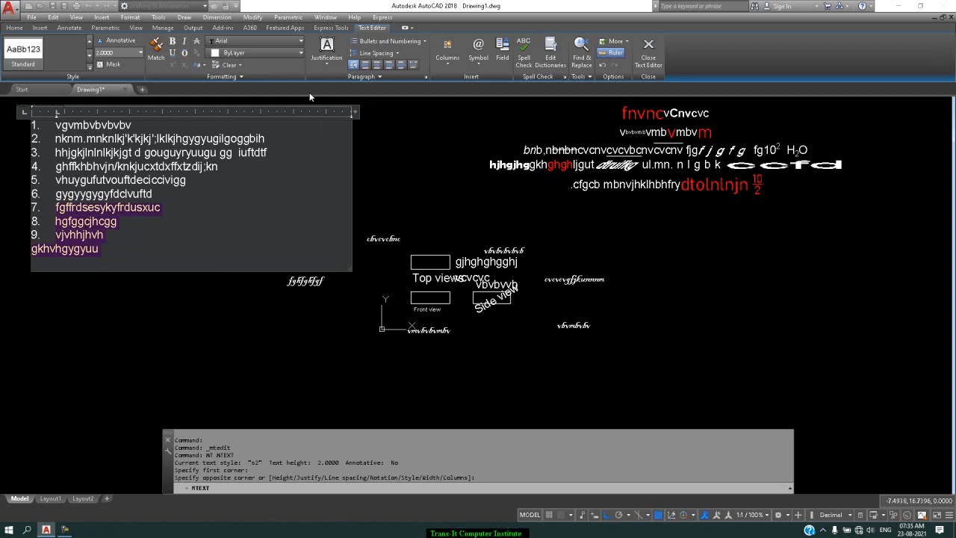
{"action": "left_click", "coordinate": [398, 54]}
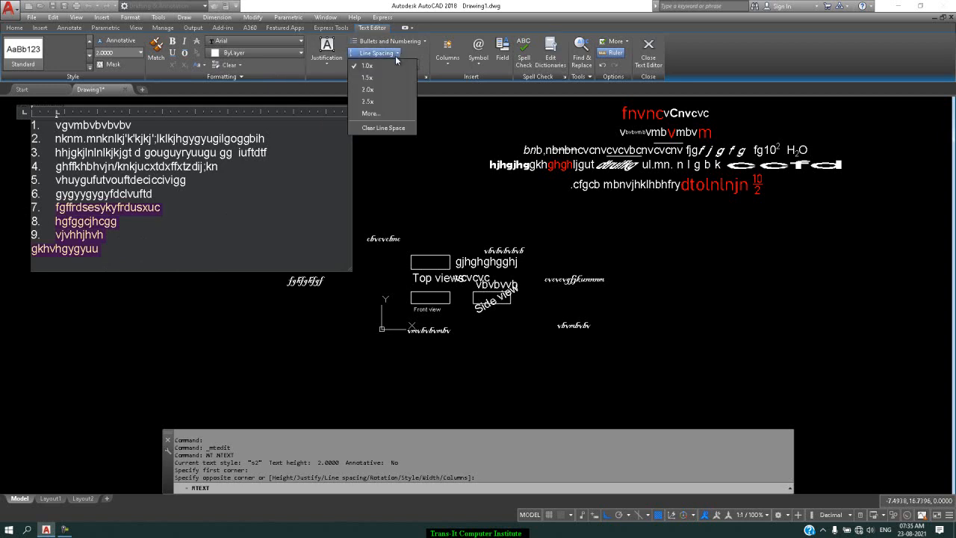
{"action": "left_click", "coordinate": [368, 89]}
{"action": "left_click", "coordinate": [187, 298]}
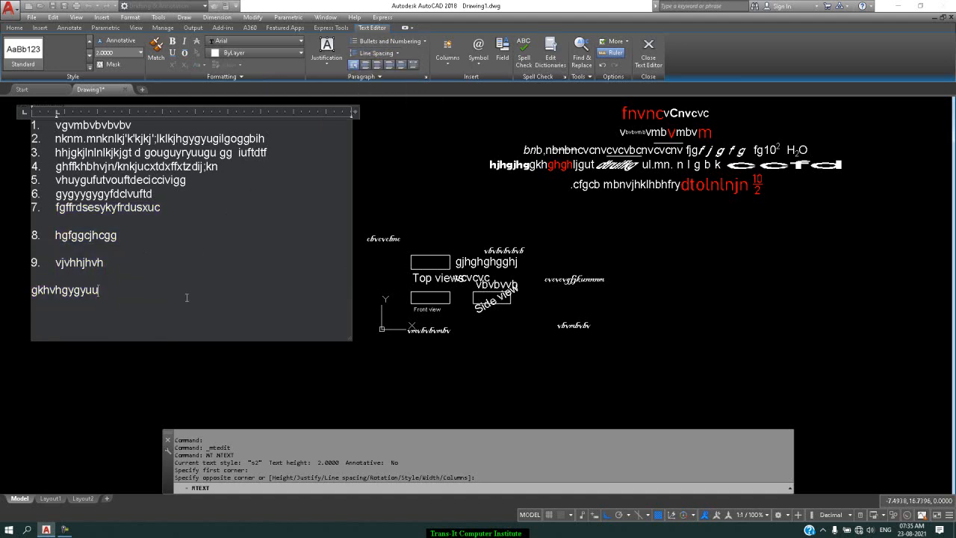
{"action": "key", "text": "Return"}
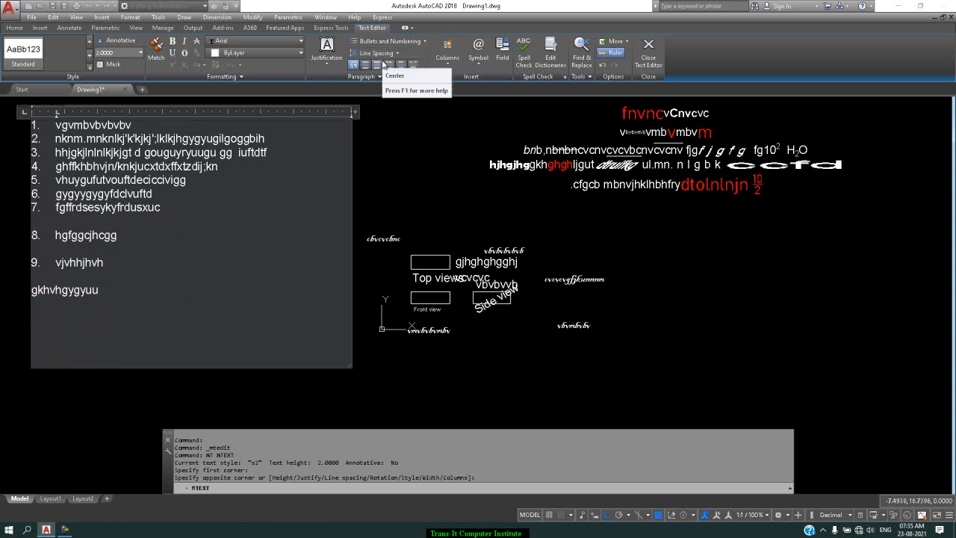
Step: Try left and centre alignment on the unnumbered line "gkhvhgygyuu", and settle on right alignment
{"action": "left_click_drag", "start_coordinate": [108, 297], "coordinate": [13, 295]}
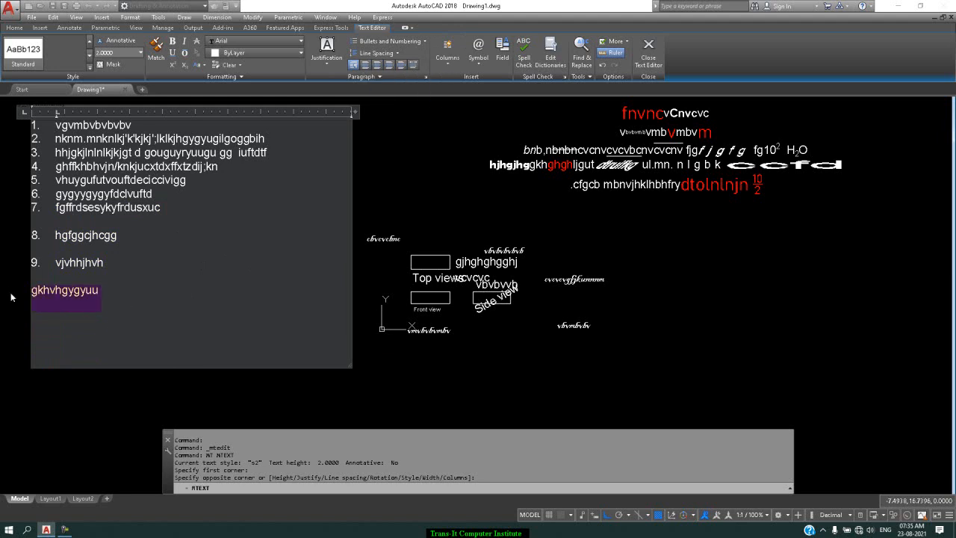
{"action": "left_click", "coordinate": [366, 66]}
{"action": "left_click", "coordinate": [380, 67]}
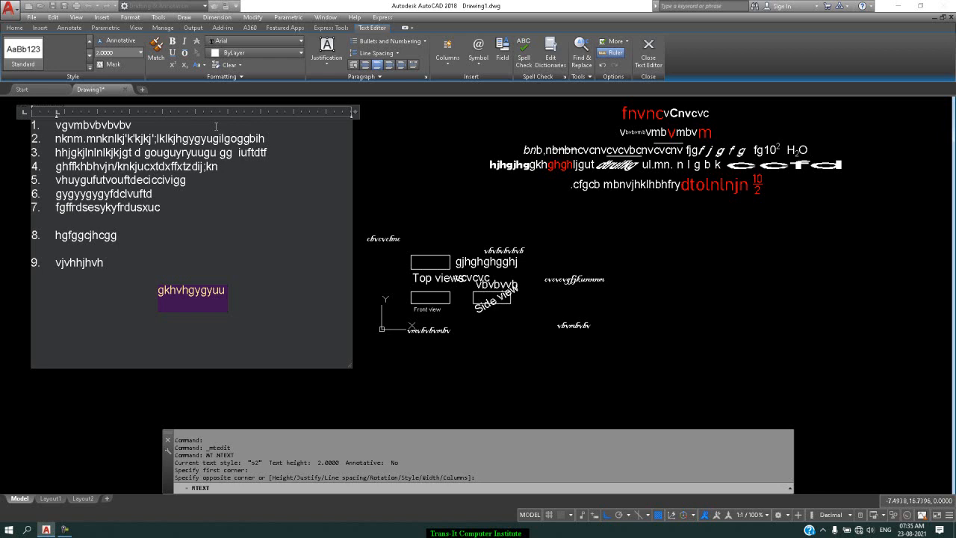
{"action": "left_click", "coordinate": [390, 65]}
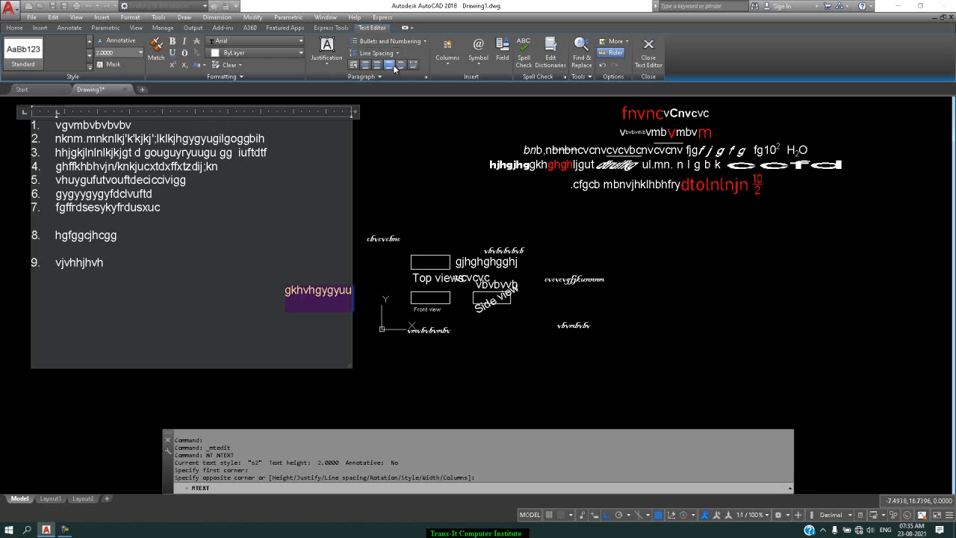
Step: Try justified and distributed alignment on the unnumbered line "gkhvhgygyuu", and settle on justified alignment
{"action": "left_click", "coordinate": [402, 68]}
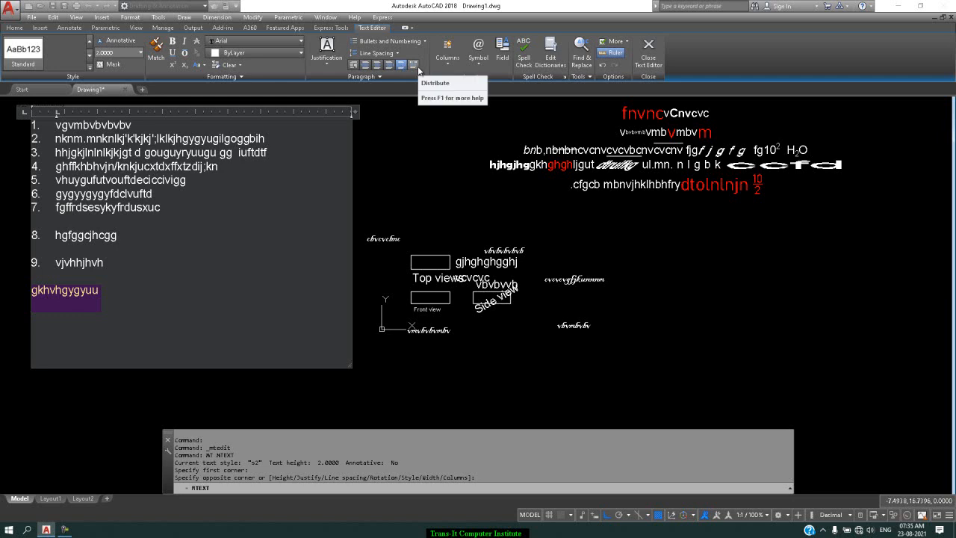
{"action": "left_click", "coordinate": [413, 65]}
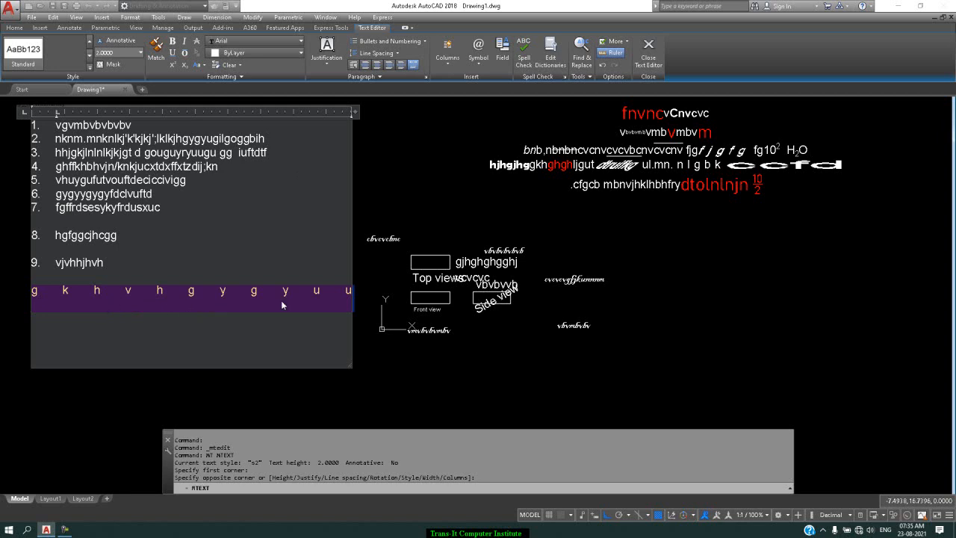
{"action": "left_click", "coordinate": [385, 76]}
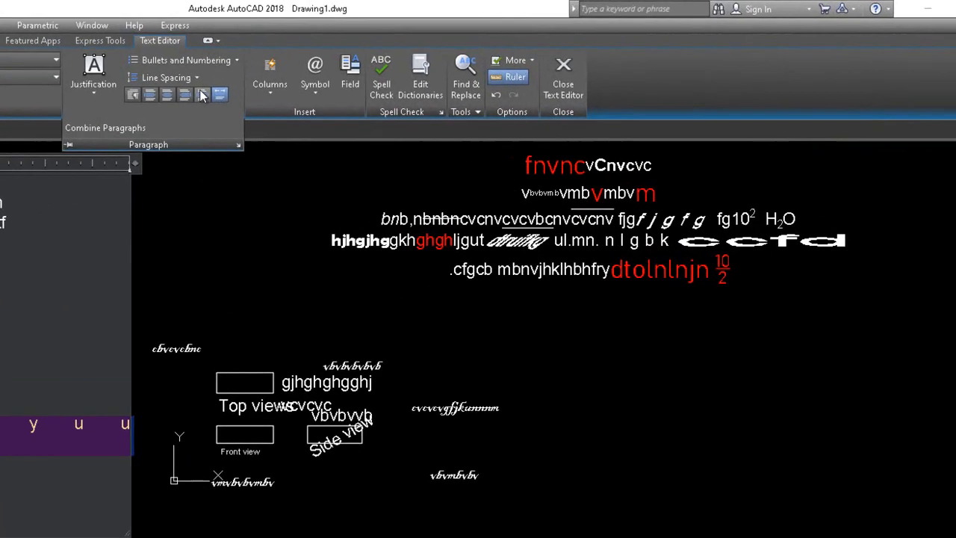
{"action": "left_click", "coordinate": [352, 72]}
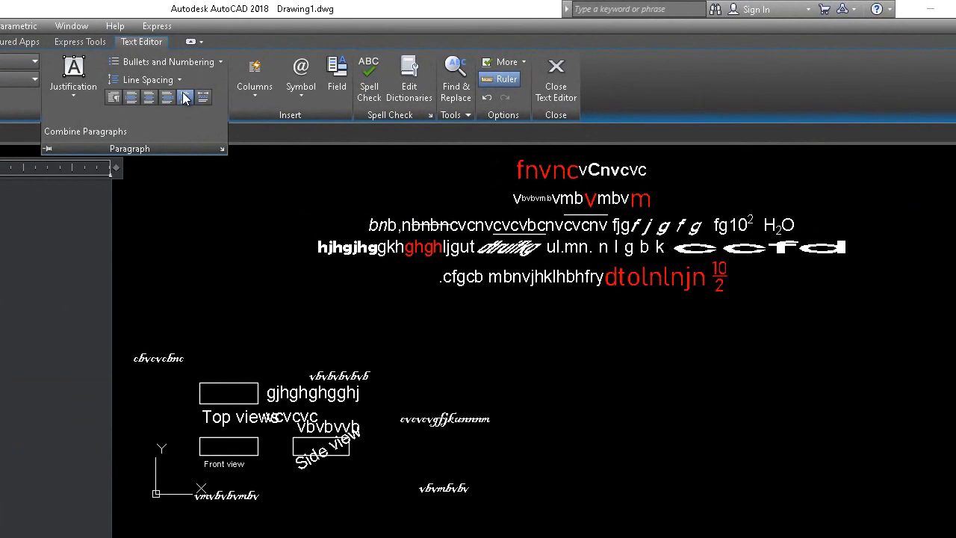
Step: Add a left tab stop at 50 in the paragraph settings of the selected unnumbered line
{"action": "left_click", "coordinate": [222, 150]}
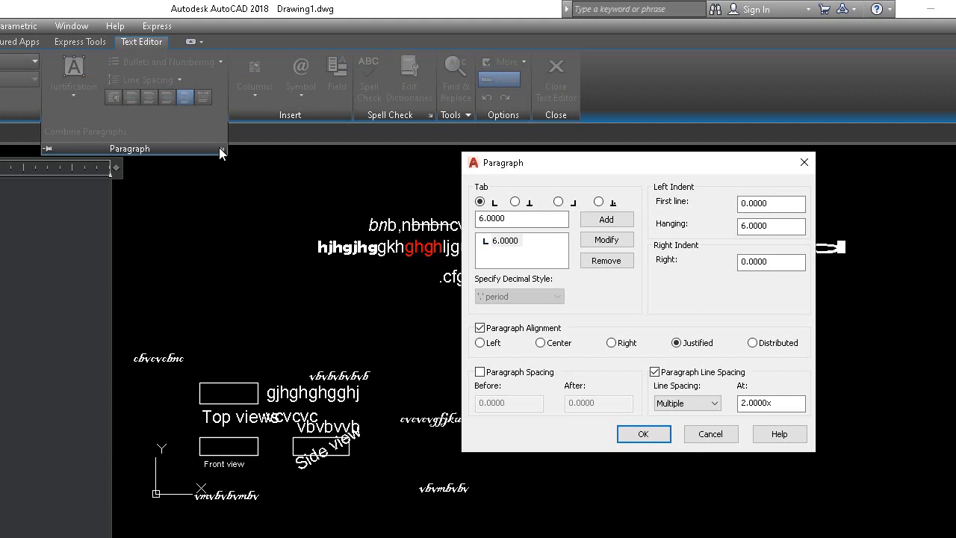
{"action": "double_click", "coordinate": [557, 218]}
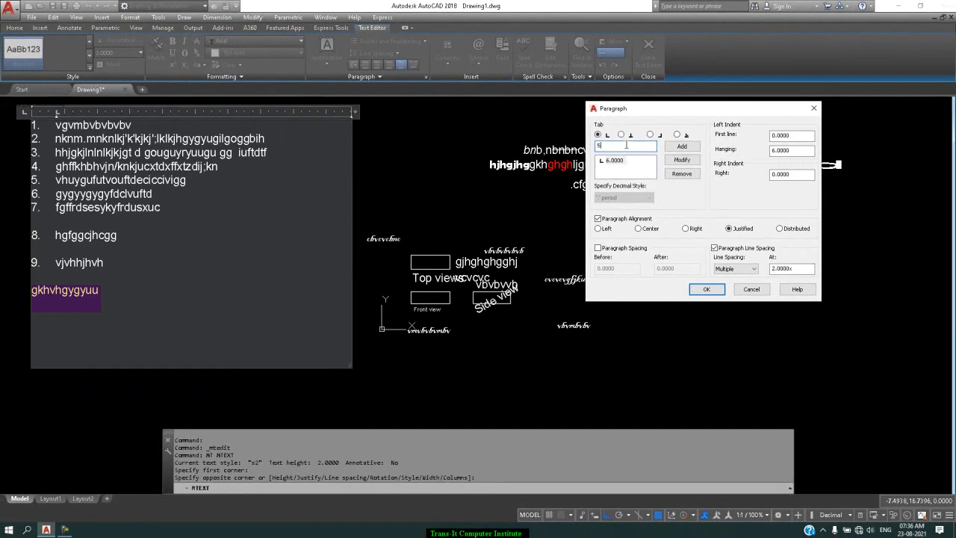
{"action": "type", "text": "50"}
{"action": "key", "text": "Return"}
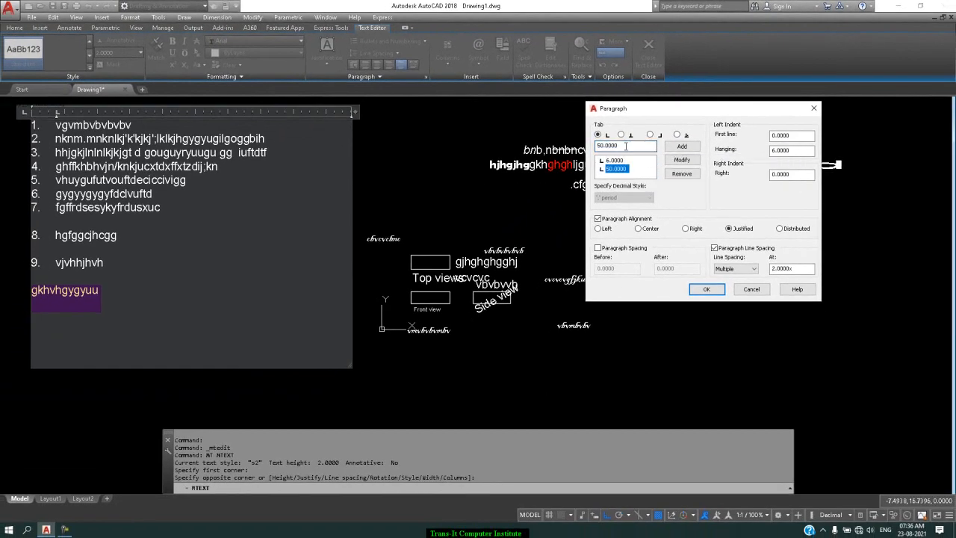
{"action": "left_click", "coordinate": [704, 290]}
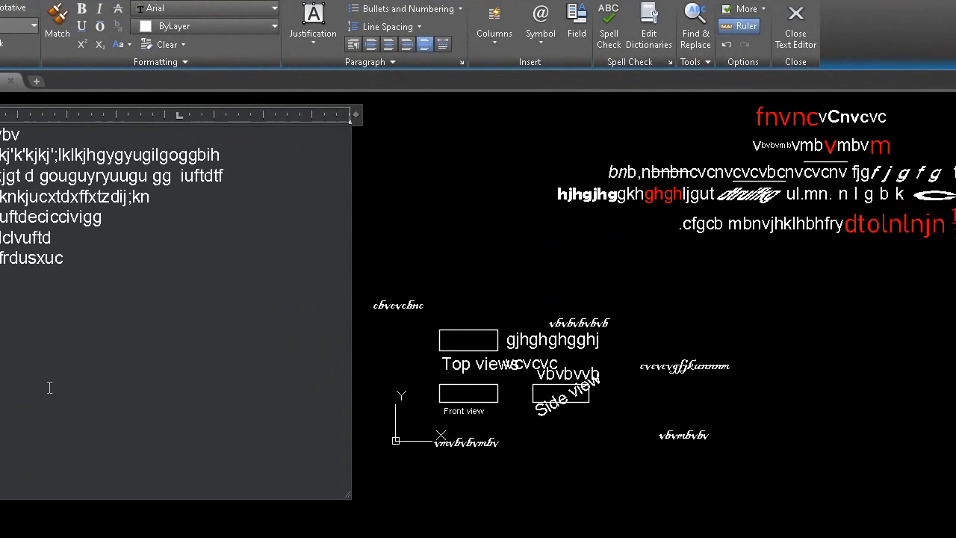
Step: Enter the lines "chgcnhcgngc", "gjghghgjhgh" and "khgkglj" at the 50 tab stop below the unnumbered line, and finish editing the text
{"action": "key", "text": "Return"}
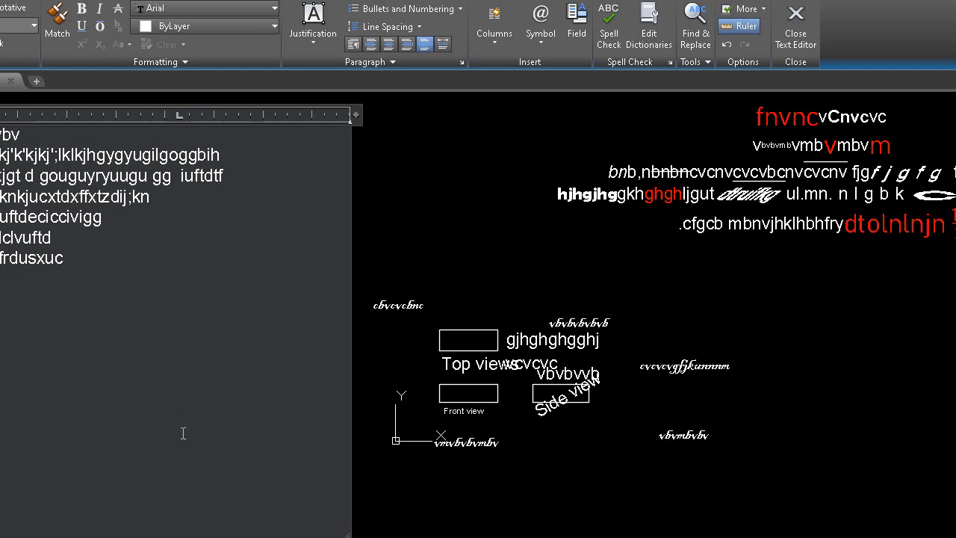
{"action": "type", "text": "chgcnhcgngc"}
{"action": "key", "text": "Return"}
{"action": "key", "text": "Return"}
{"action": "type", "text": "gjghghgjhgh"}
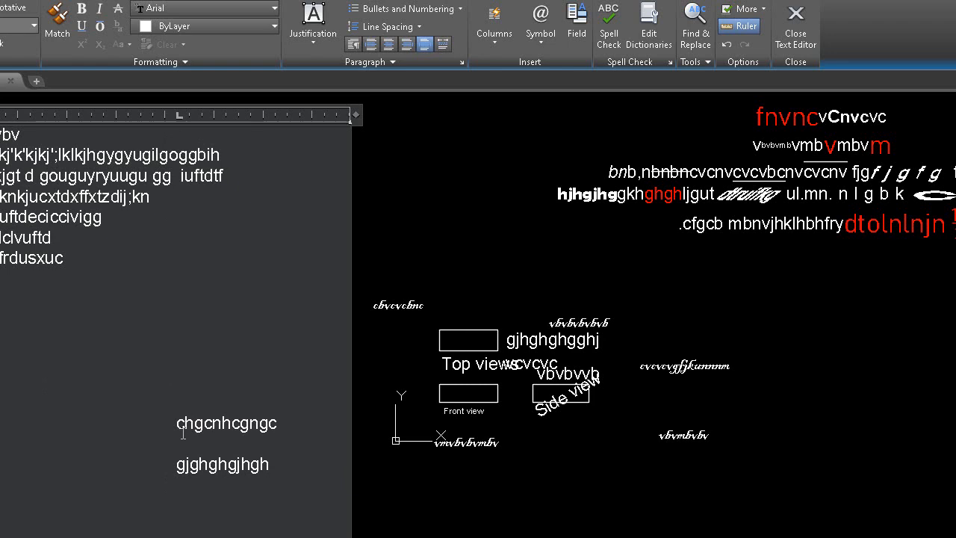
{"action": "type", "text": "khgkglj"}
{"action": "left_click", "coordinate": [401, 179]}
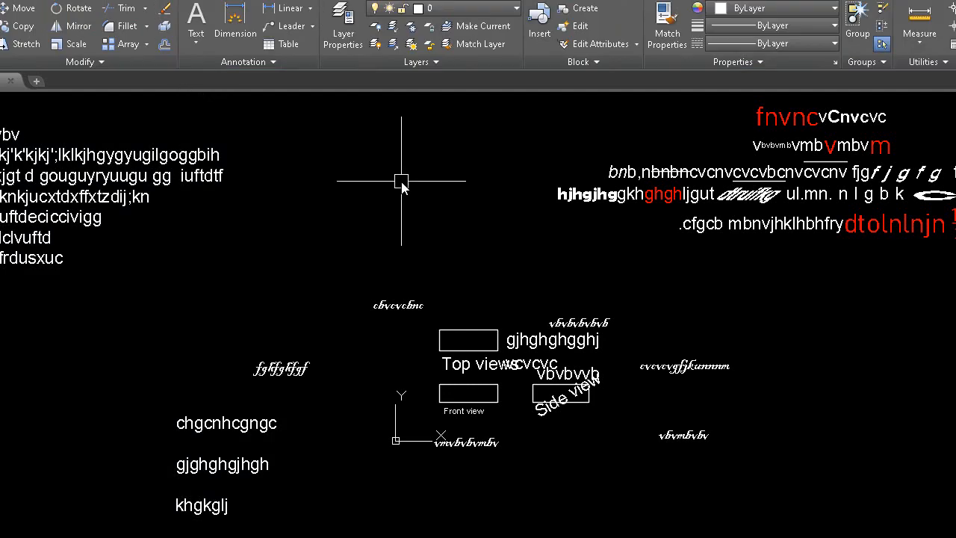
Step: Reopen the multiline text for editing and add an empty line below "khgkglj"
{"action": "double_click", "coordinate": [248, 422]}
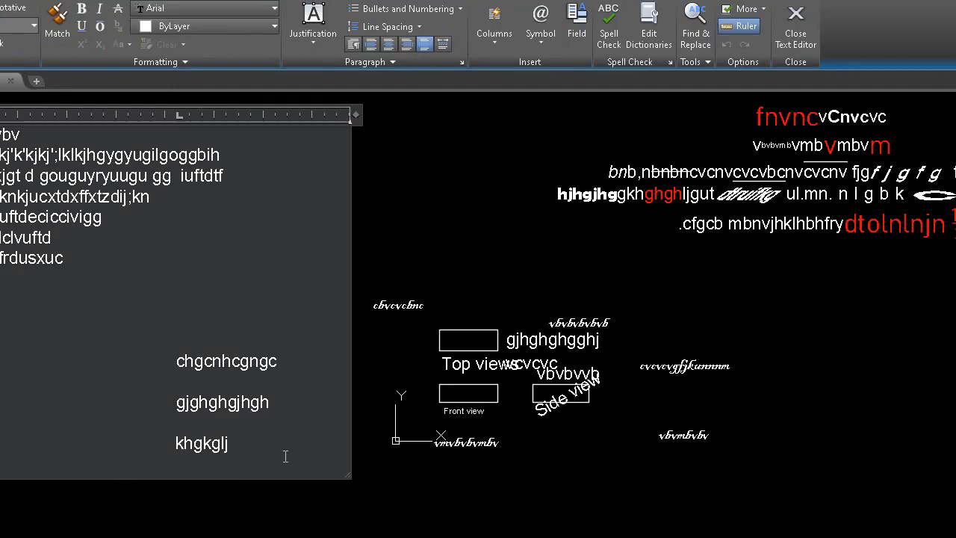
{"action": "key", "text": "Return"}
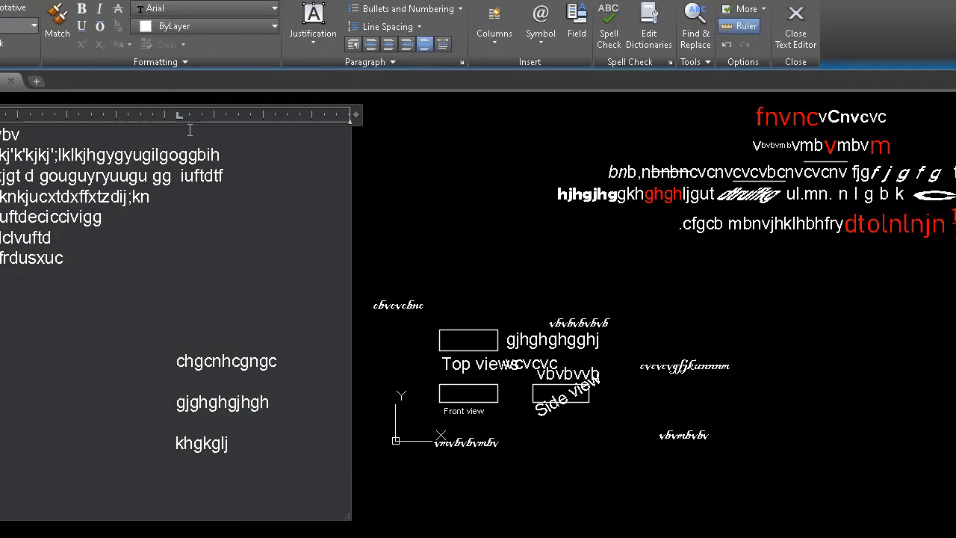
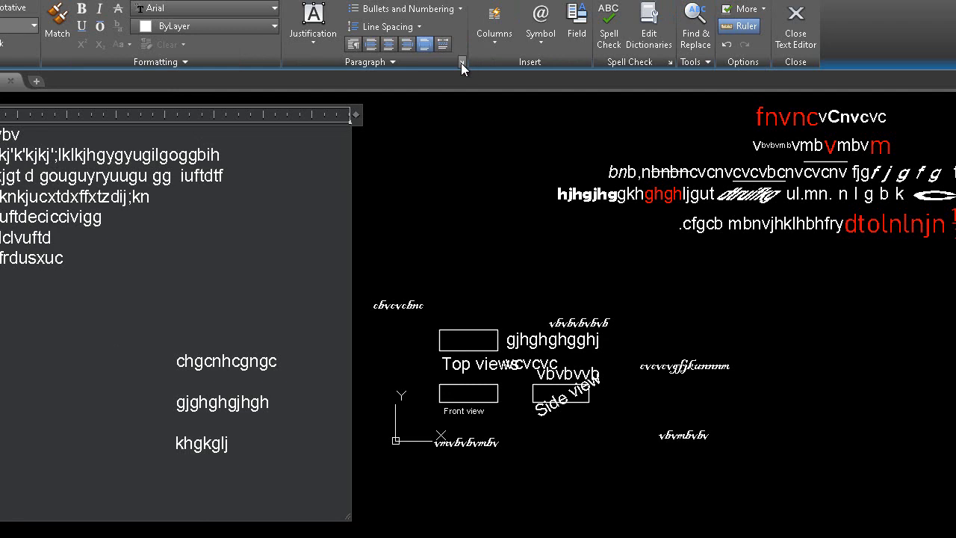
Step: Split the multiline text into three static columns and enter "hghjghjgjhghgh" at the start of the second column
{"action": "left_click", "coordinate": [496, 40]}
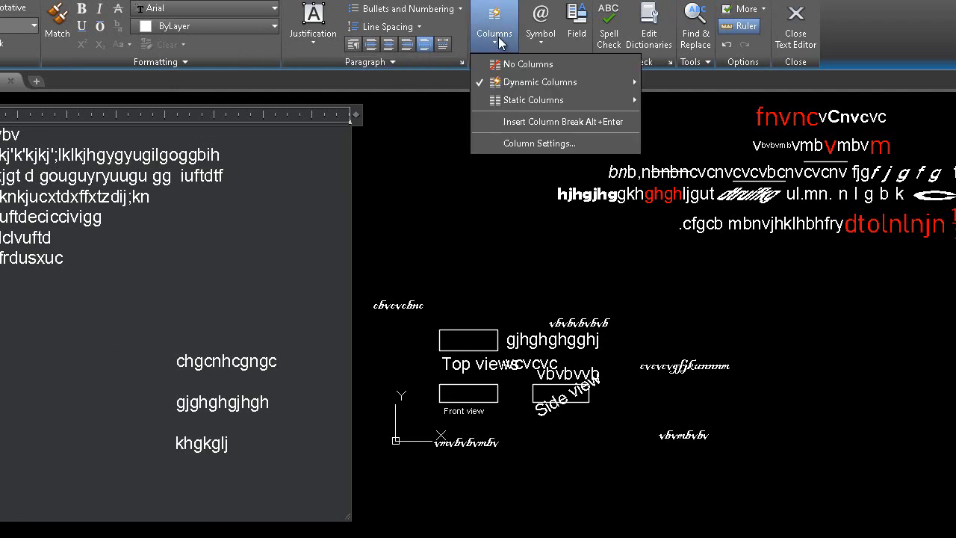
{"action": "mouse_move", "coordinate": [518, 82]}
{"action": "mouse_move", "coordinate": [526, 99]}
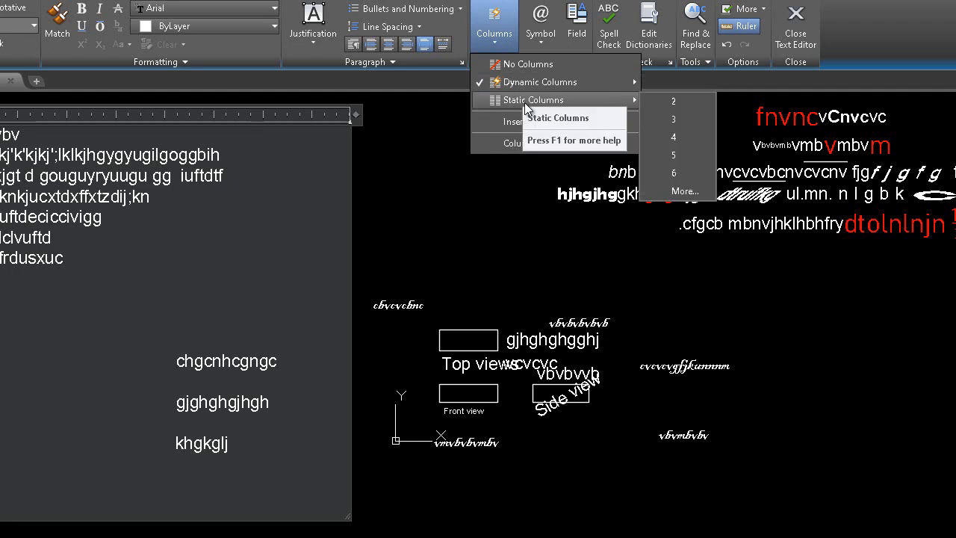
{"action": "left_click", "coordinate": [687, 124]}
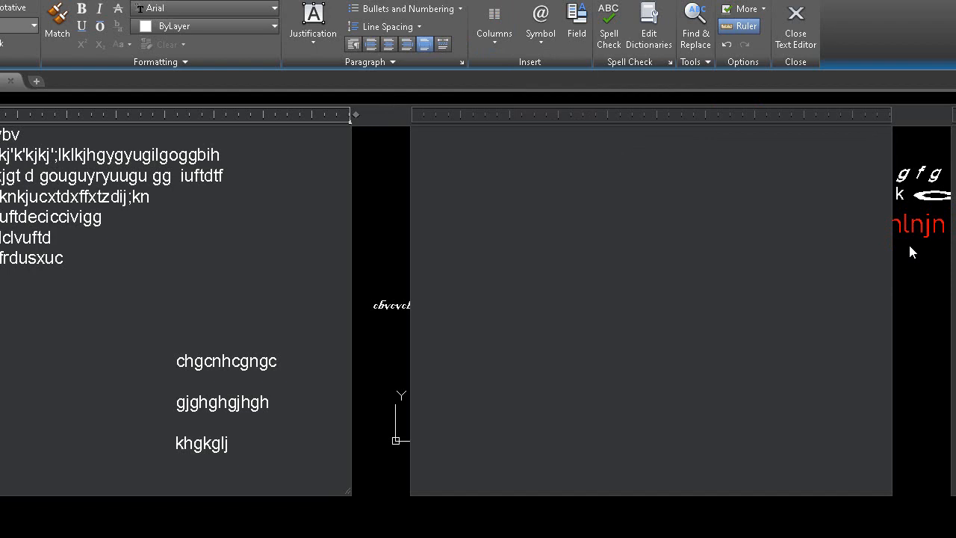
{"action": "key", "text": "Return"}
{"action": "type", "text": "hghjghjgjhghgh"}
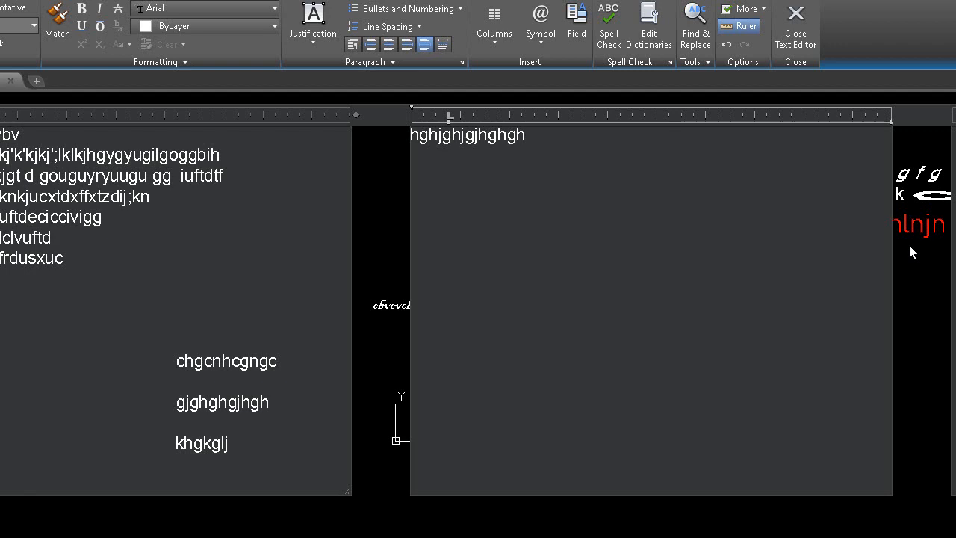
Step: Remove the column layout from the multiline text and place the cursor at the end of "hghjghjgjhghgh"
{"action": "left_click", "coordinate": [481, 48]}
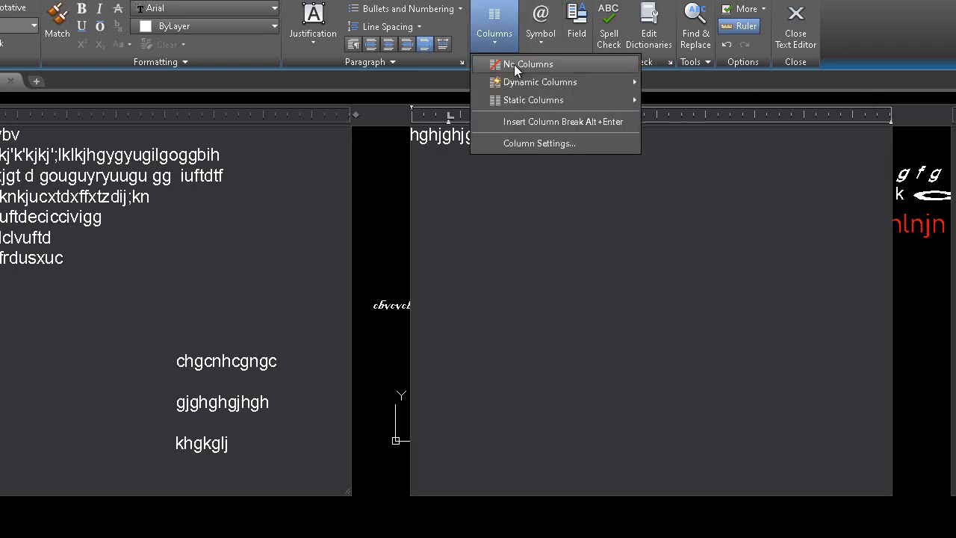
{"action": "left_click", "coordinate": [514, 64]}
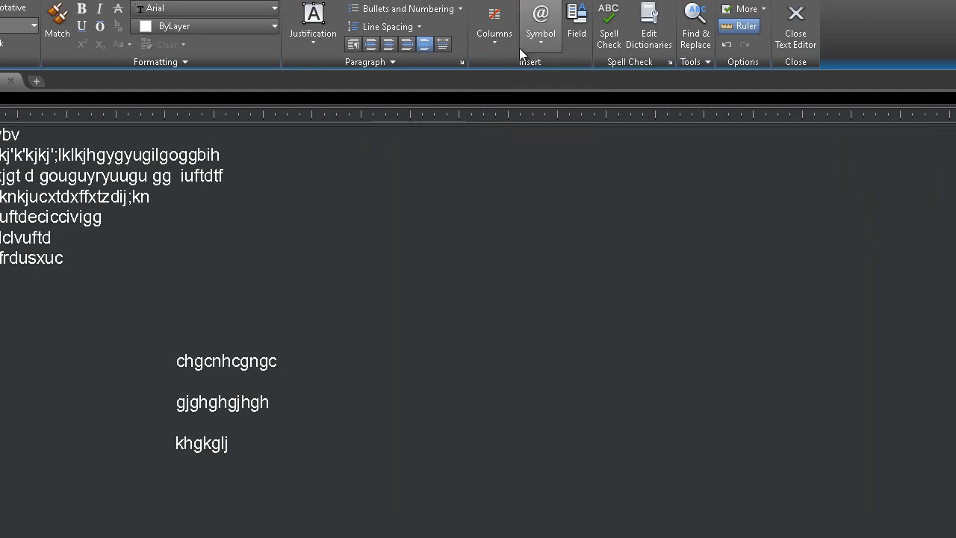
{"action": "left_click", "coordinate": [515, 51]}
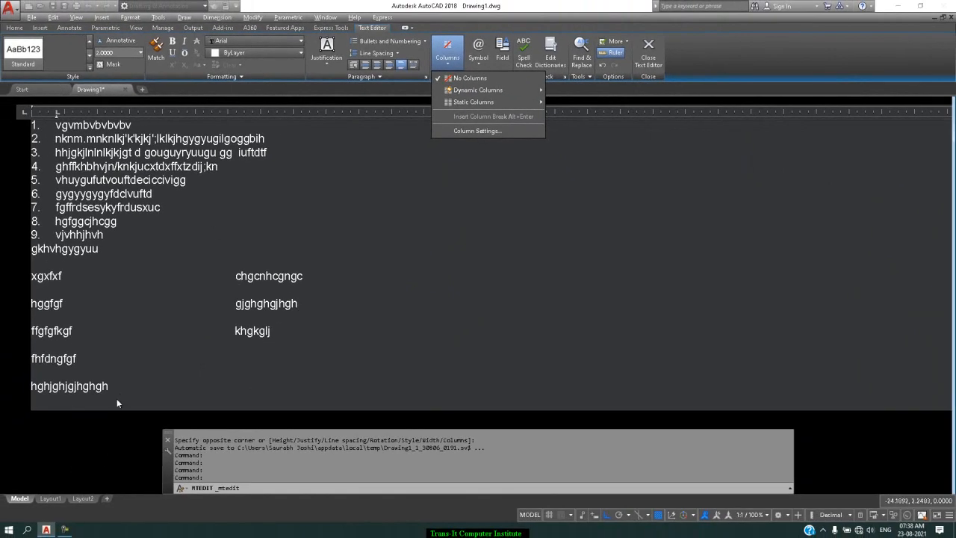
{"action": "left_click", "coordinate": [120, 393]}
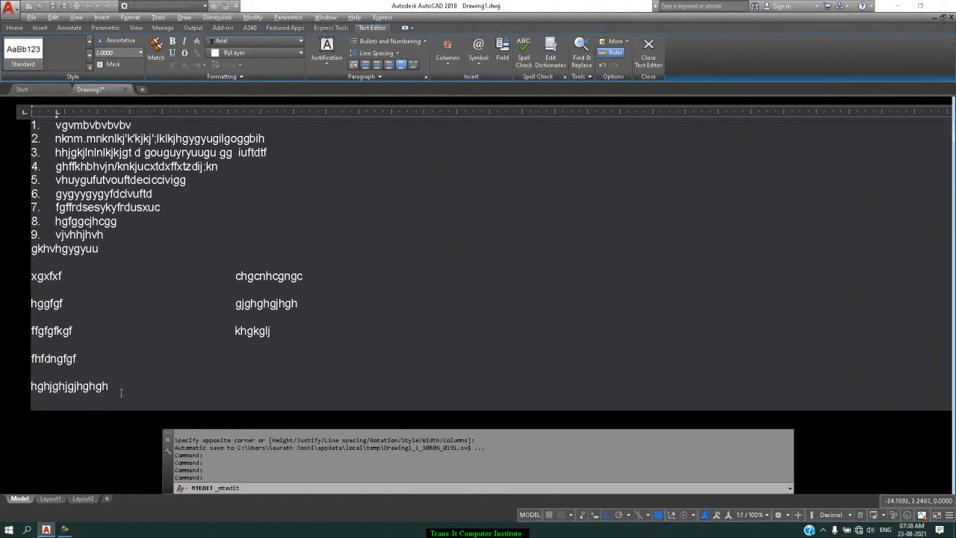
Step: Append a diameter symbol followed by "20mm" to the last line
{"action": "left_click", "coordinate": [477, 55]}
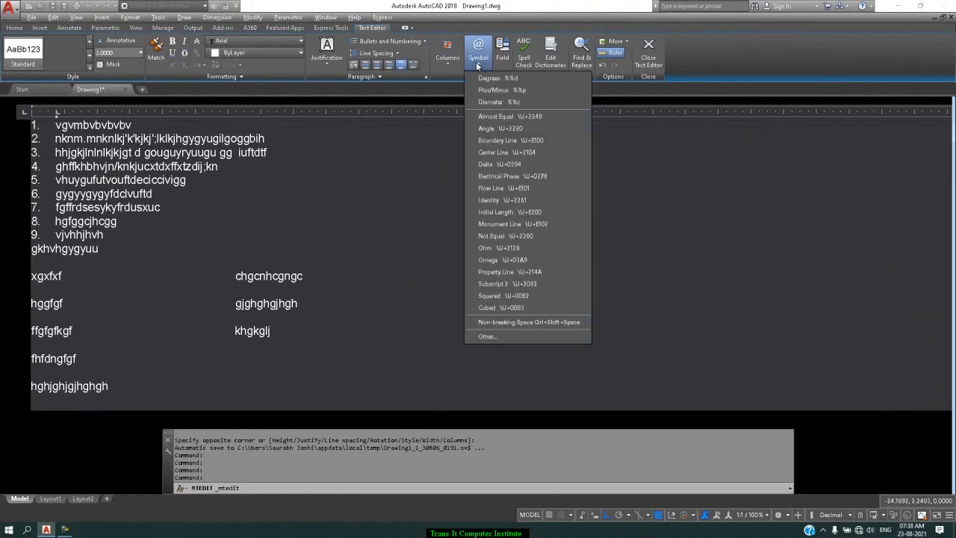
{"action": "left_click", "coordinate": [526, 103]}
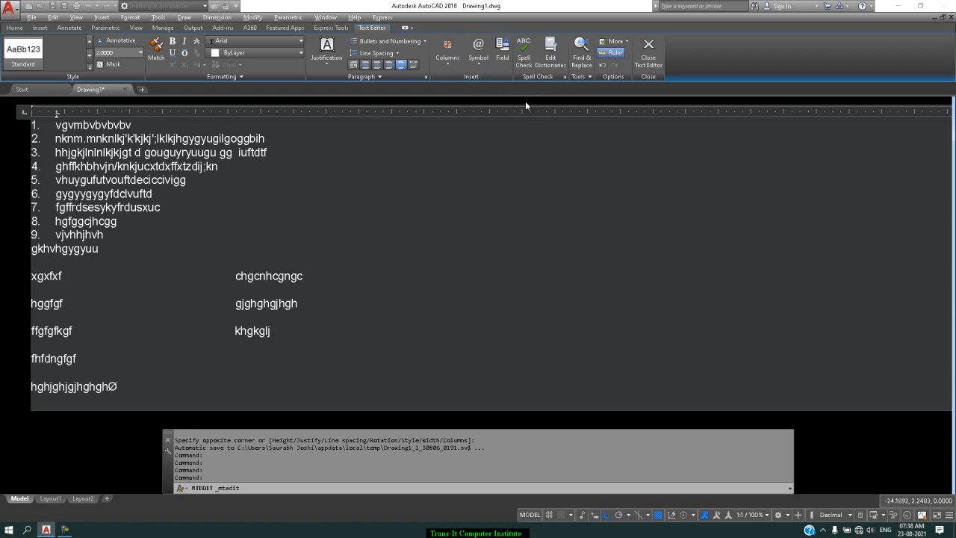
{"action": "type", "text": "20mm  100"}
Step: Append "100" with a degree symbol and "c" to the last line, after two spaces
{"action": "left_click", "coordinate": [478, 51]}
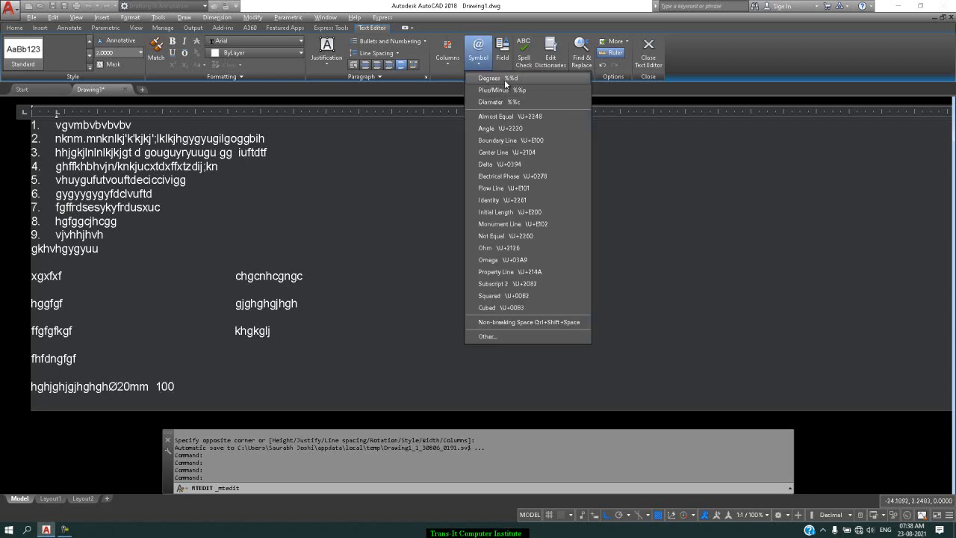
{"action": "left_click", "coordinate": [504, 79]}
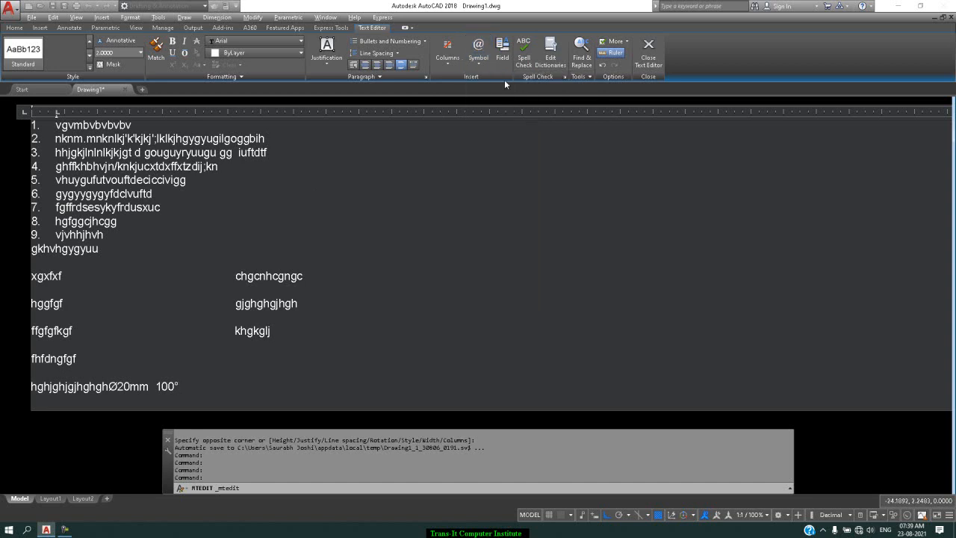
{"action": "type", "text": "c"}
Step: Examine the available text symbols with their codes and the Character Map, without inserting a character
{"action": "left_click", "coordinate": [480, 61]}
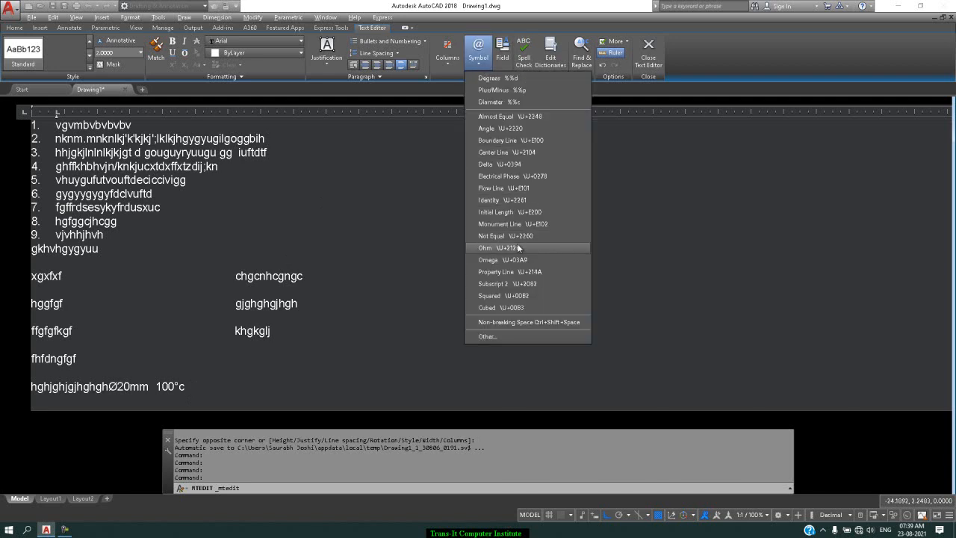
{"action": "left_click", "coordinate": [525, 337]}
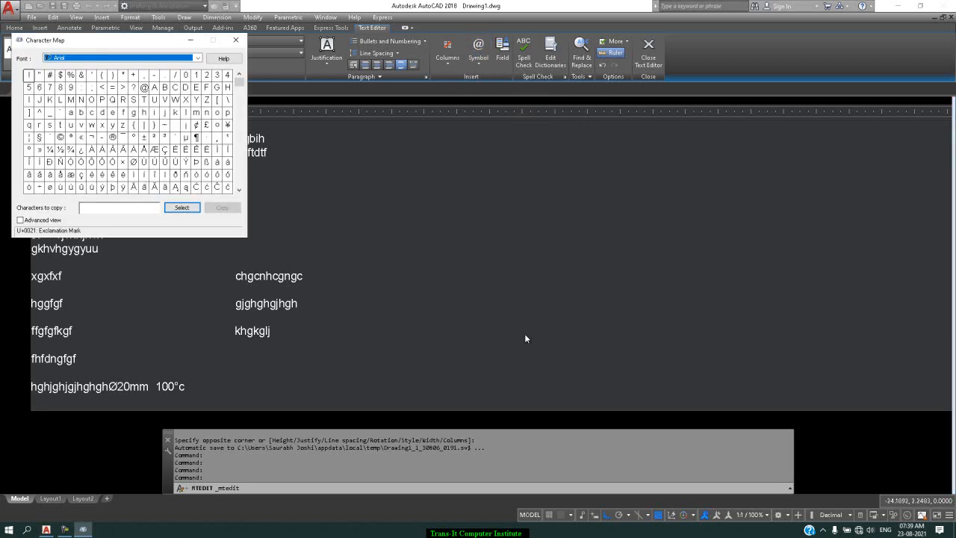
{"action": "left_click", "coordinate": [239, 42]}
{"action": "left_click", "coordinate": [479, 60]}
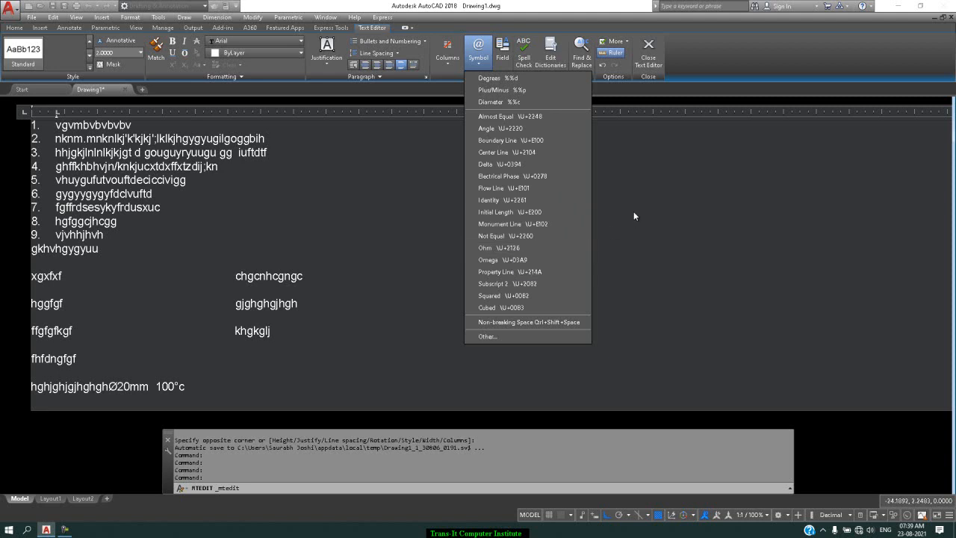
{"action": "left_click", "coordinate": [640, 286]}
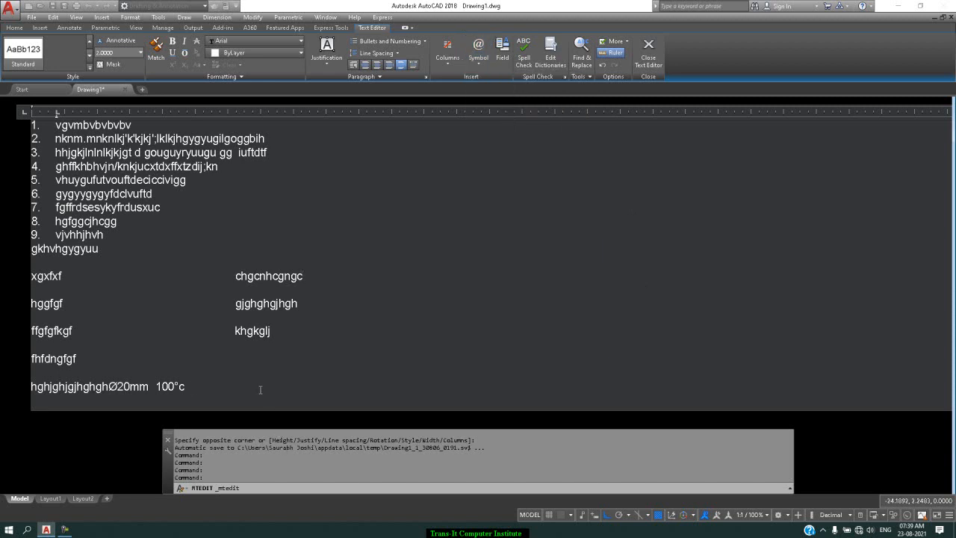
Step: Append "50" and an ohm symbol to the last line, using the symbol's code \U+2126
{"action": "type", "text": "50"}
{"action": "type", "text": "\\"}
{"action": "type", "text": "u"}
{"action": "type", "text": "+"}
{"action": "type", "text": "212"}
{"action": "type", "text": "6"}
Step: Insert a Date field in the format M/d/yyyy h:mm:ss tt after the ohm value
{"action": "left_click", "coordinate": [503, 60]}
{"action": "left_click_drag", "start_coordinate": [332, 167], "coordinate": [330, 197]}
{"action": "left_click", "coordinate": [282, 178]}
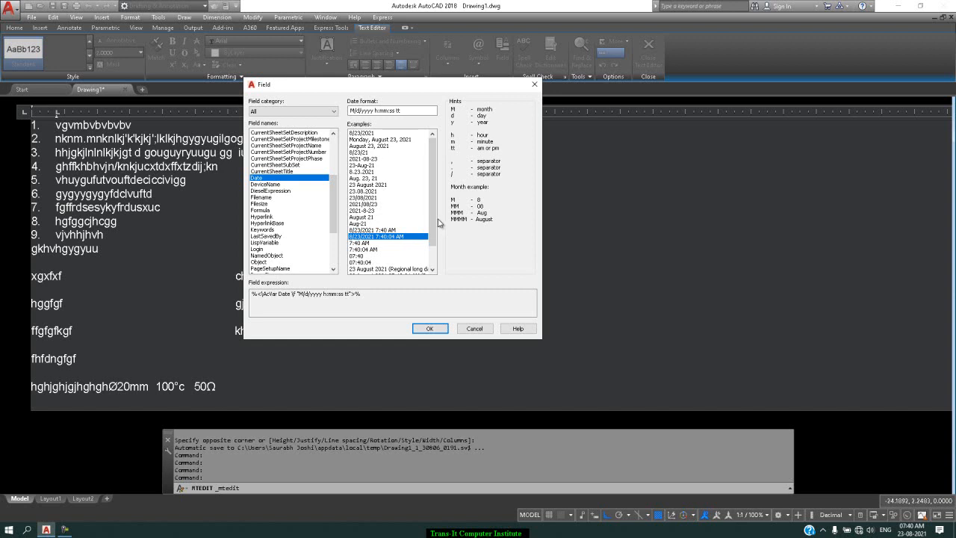
{"action": "left_click_drag", "start_coordinate": [433, 227], "coordinate": [433, 250]}
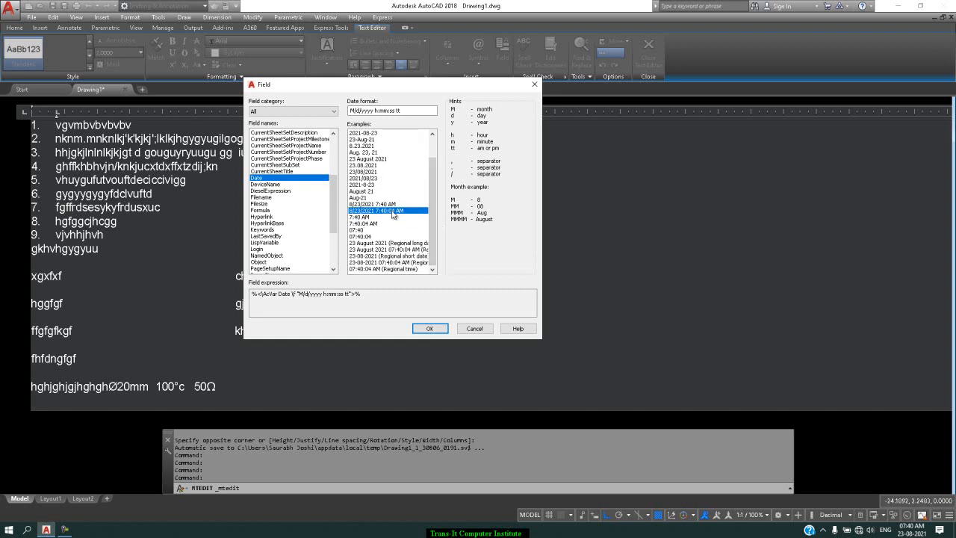
{"action": "left_click", "coordinate": [428, 330]}
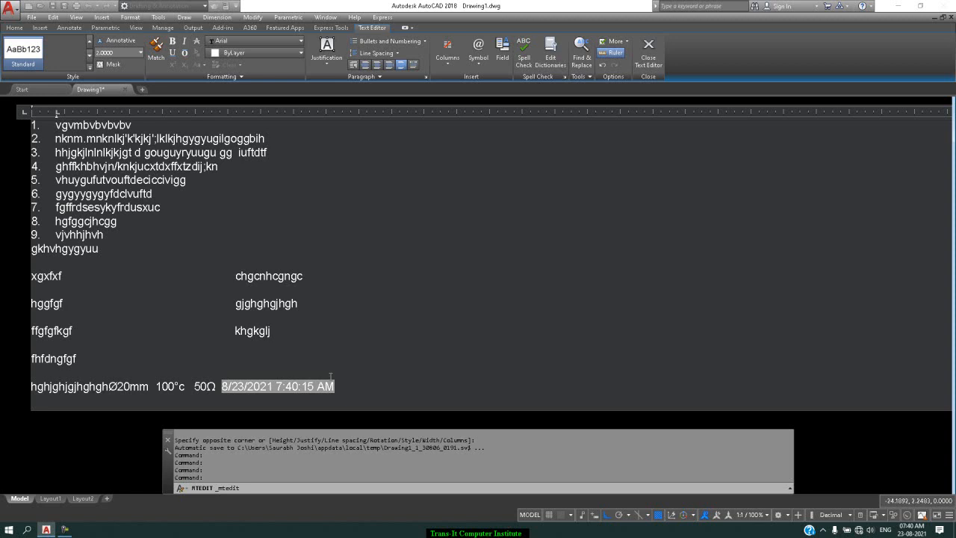
Step: Look over the spell check option, the dictionaries and the spelling settings without changing the dictionaries or settings
{"action": "left_click", "coordinate": [521, 66]}
{"action": "left_click", "coordinate": [566, 63]}
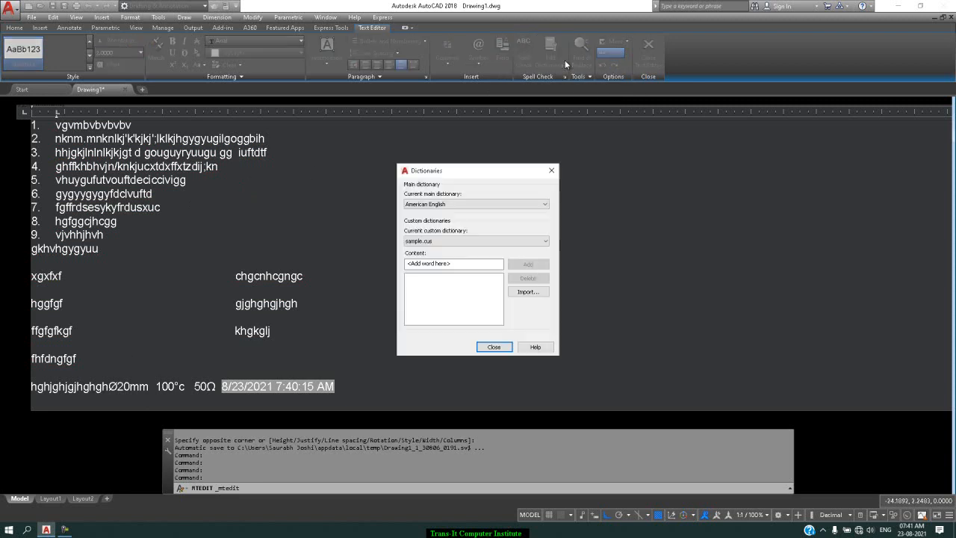
{"action": "left_click", "coordinate": [551, 171]}
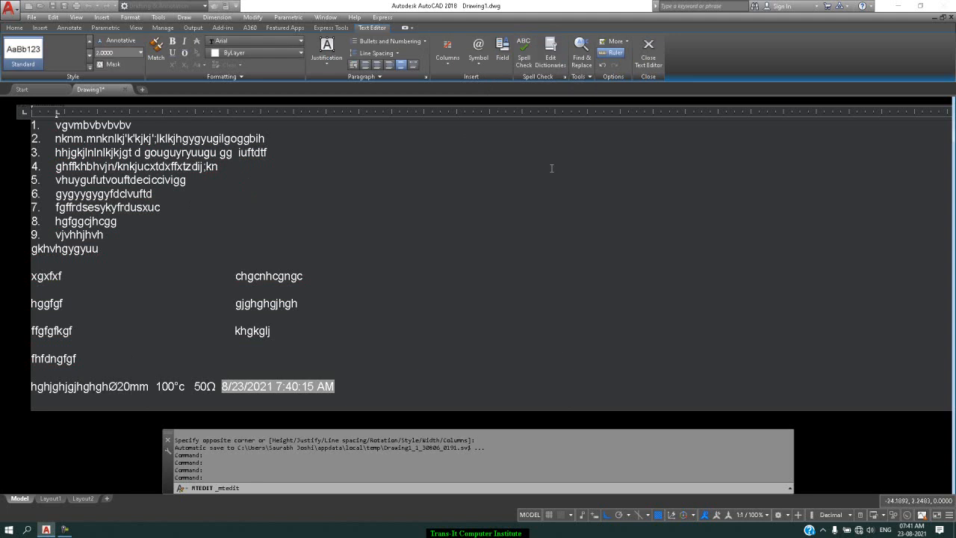
{"action": "left_click", "coordinate": [566, 77]}
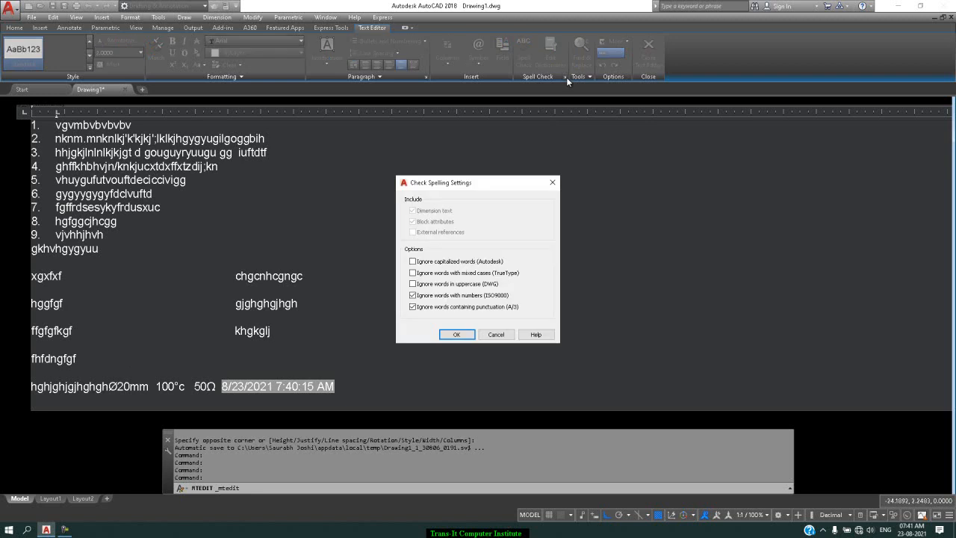
{"action": "left_click", "coordinate": [553, 183]}
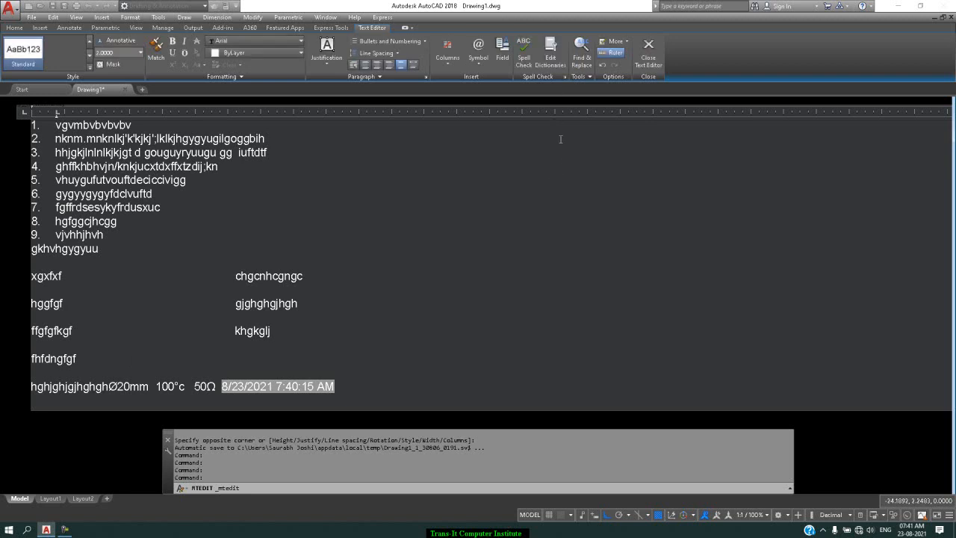
Step: Find "50" in the multiline text and replace it with "58"
{"action": "left_click", "coordinate": [580, 56]}
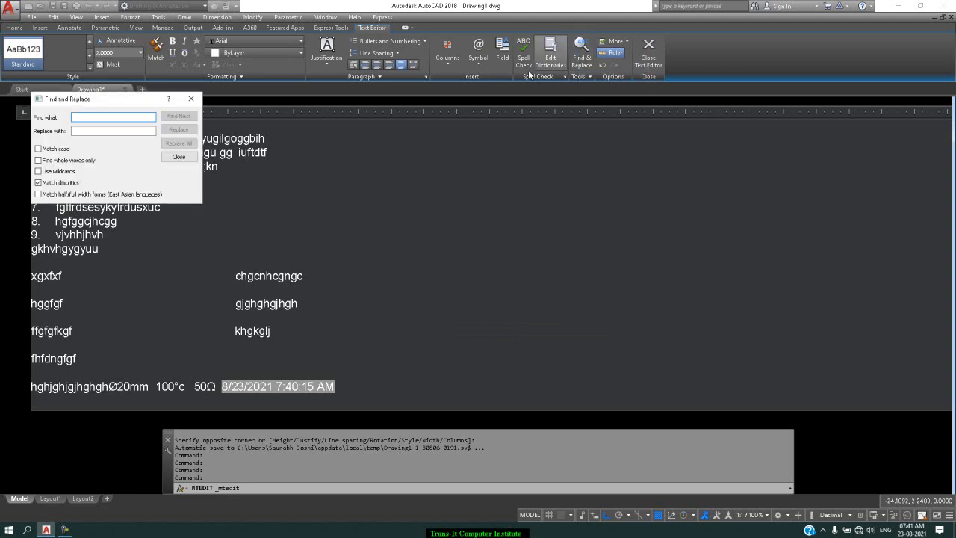
{"action": "type", "text": "50"}
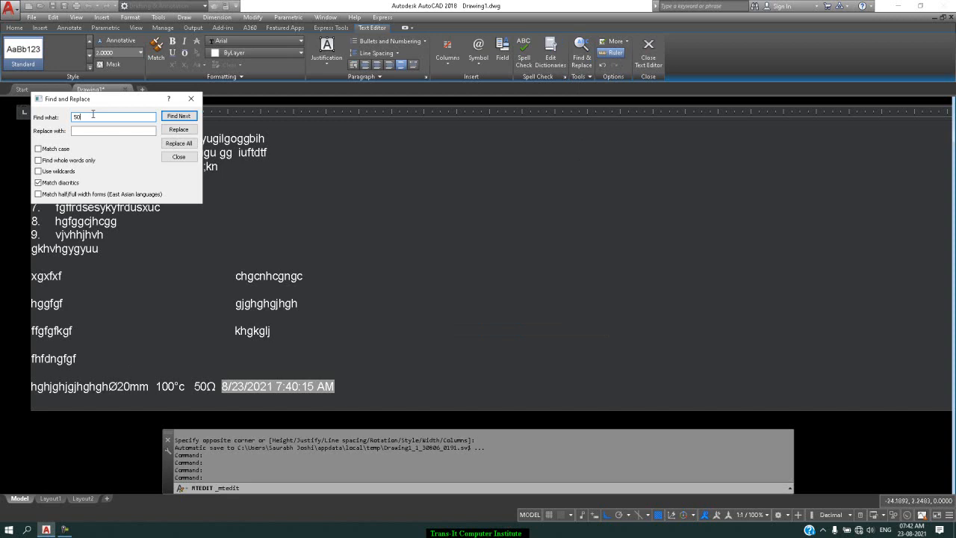
{"action": "left_click", "coordinate": [99, 130]}
{"action": "type", "text": "58"}
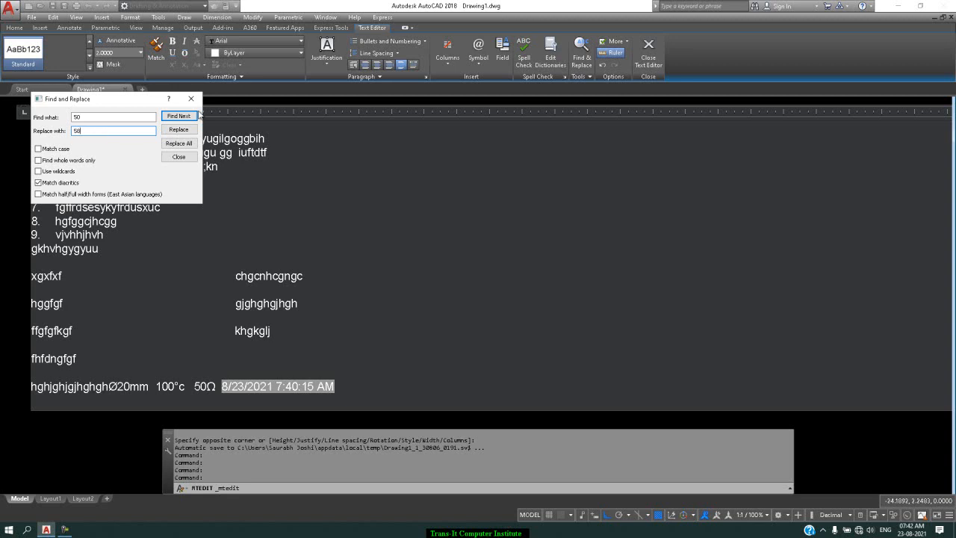
{"action": "left_click", "coordinate": [181, 115]}
{"action": "left_click", "coordinate": [187, 130]}
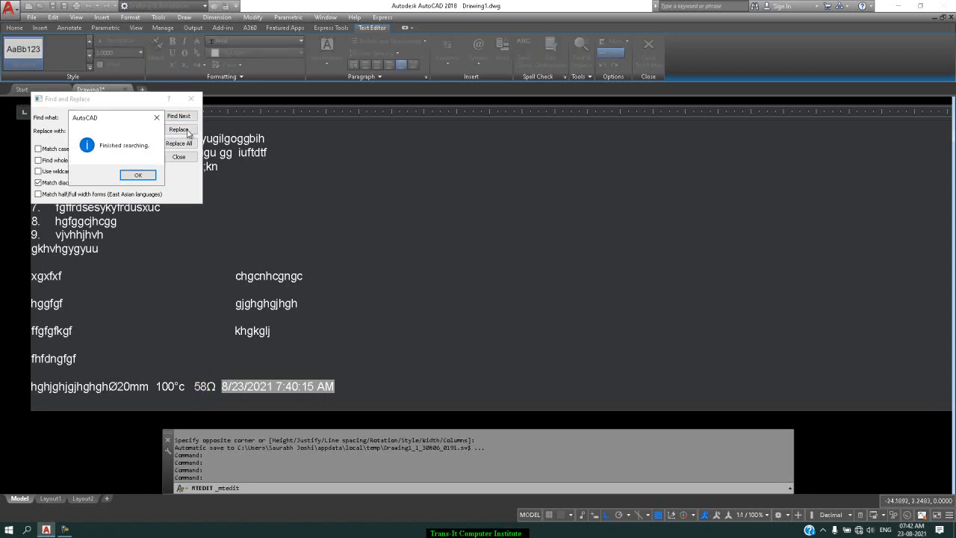
{"action": "left_click", "coordinate": [140, 176]}
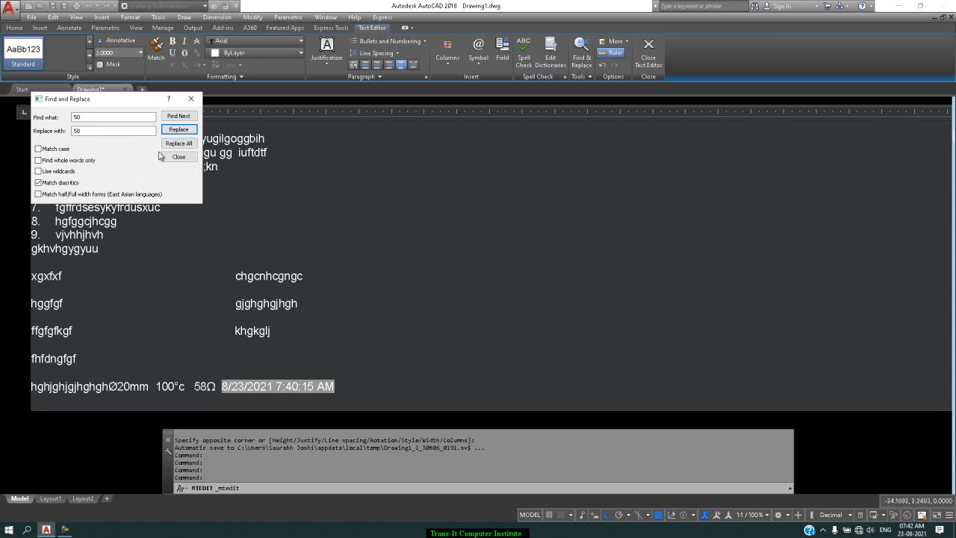
{"action": "left_click", "coordinate": [191, 100]}
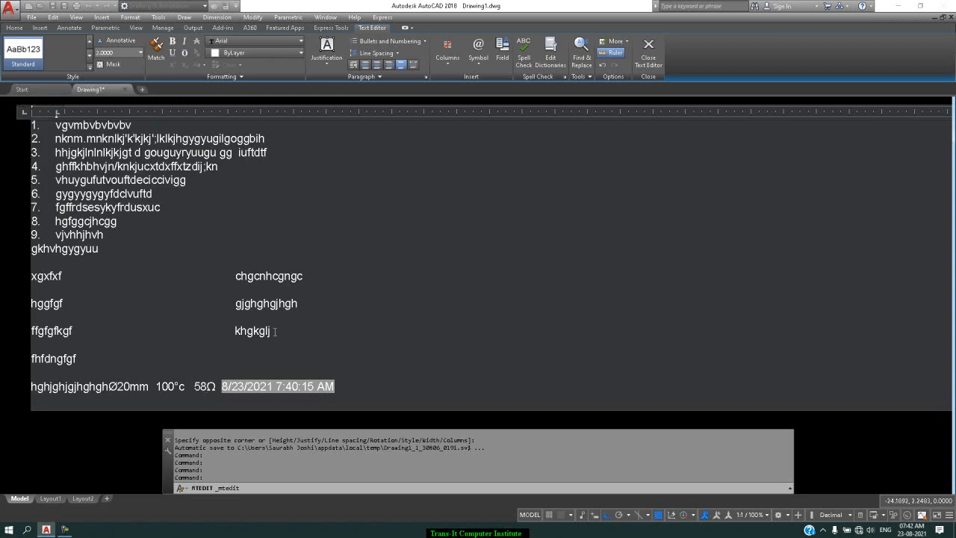
Step: Look through the character sets and editor settings, turning the multiline text editor's background off and back on
{"action": "left_click", "coordinate": [588, 77]}
{"action": "left_click", "coordinate": [579, 76]}
{"action": "left_click", "coordinate": [619, 42]}
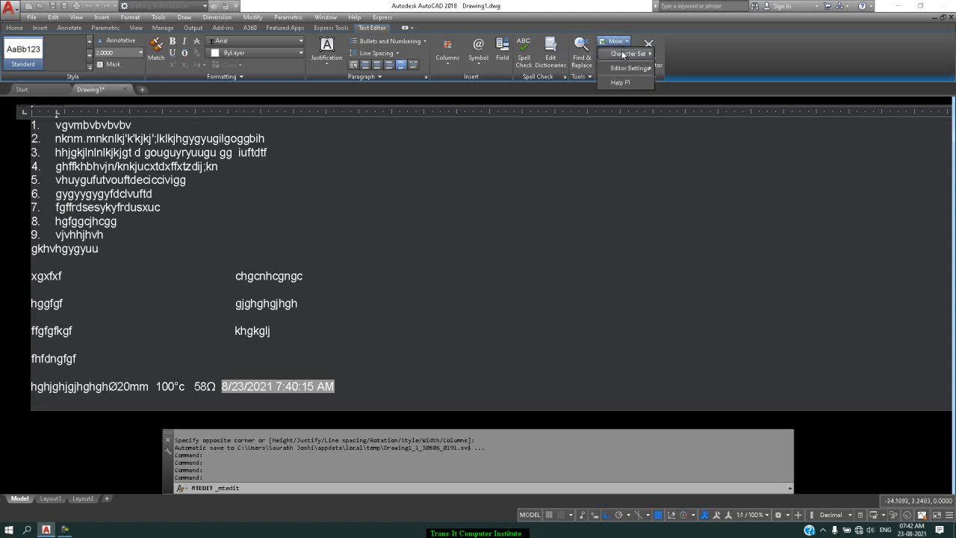
{"action": "mouse_move", "coordinate": [624, 54]}
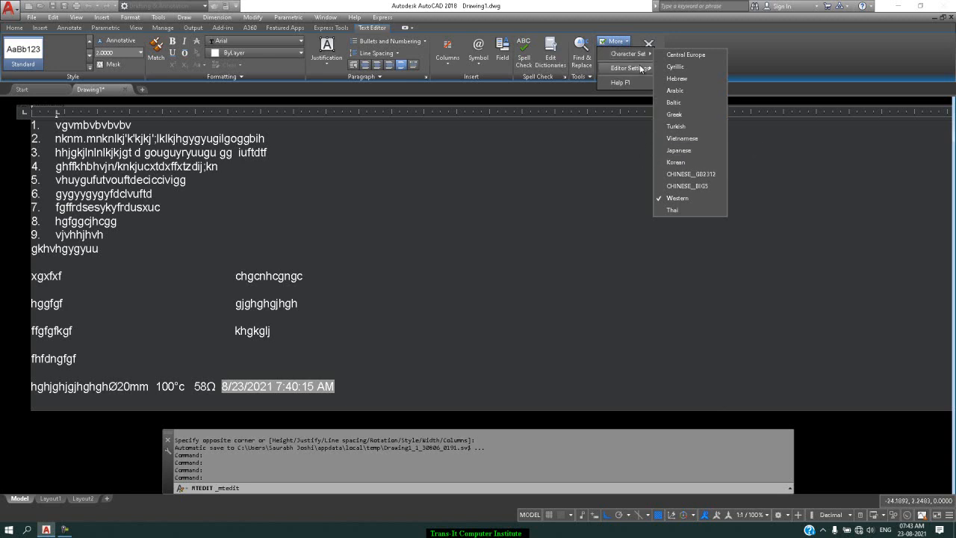
{"action": "mouse_move", "coordinate": [641, 68]}
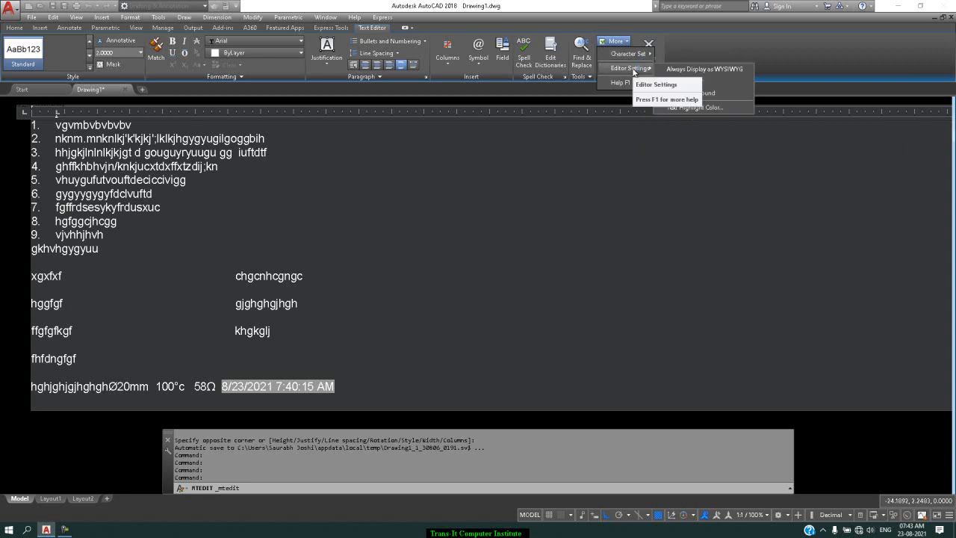
{"action": "left_click", "coordinate": [720, 92]}
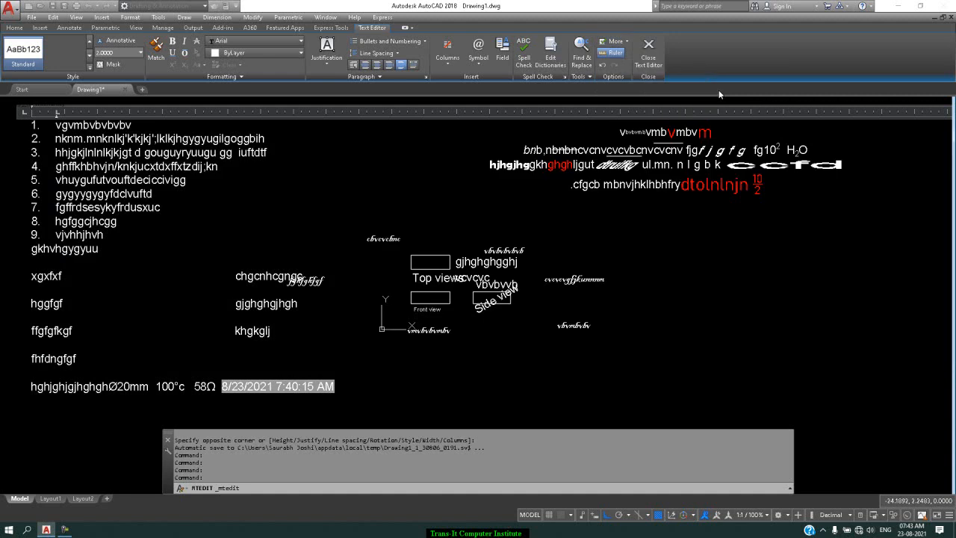
{"action": "left_click", "coordinate": [614, 41]}
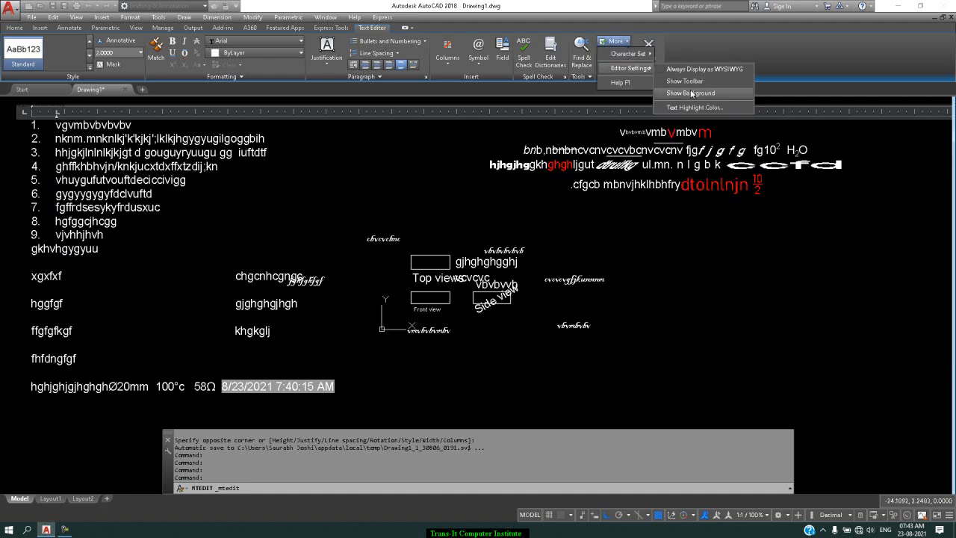
{"action": "left_click", "coordinate": [691, 93]}
Step: Show the Text Formatting toolbar, move it over the drawing area to view it, and hide it again
{"action": "left_click", "coordinate": [613, 41]}
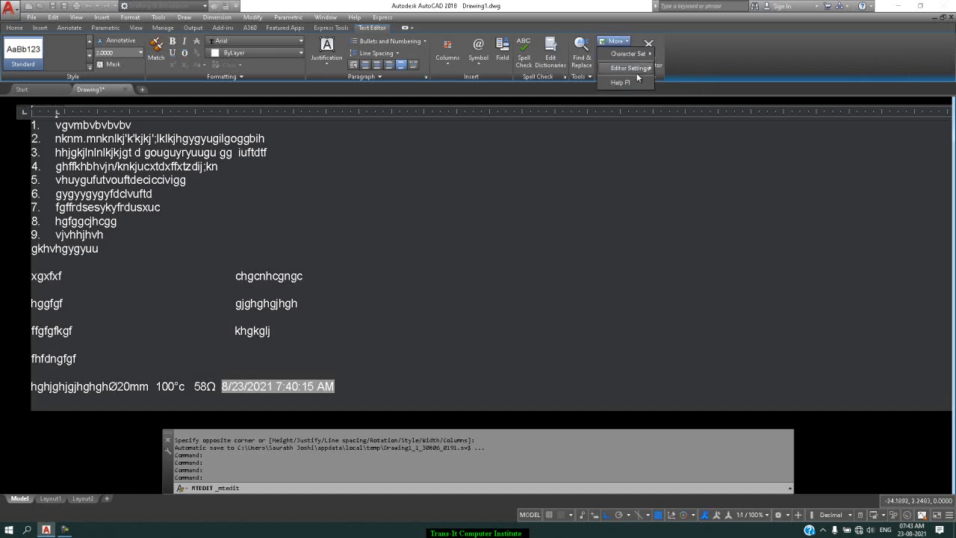
{"action": "mouse_move", "coordinate": [637, 72]}
{"action": "left_click", "coordinate": [684, 79]}
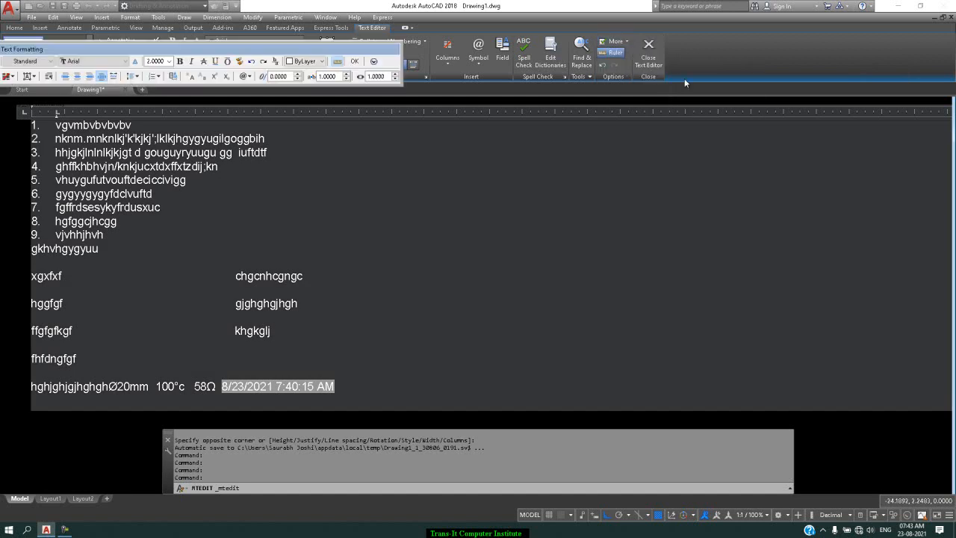
{"action": "left_click_drag", "start_coordinate": [247, 53], "coordinate": [547, 193]}
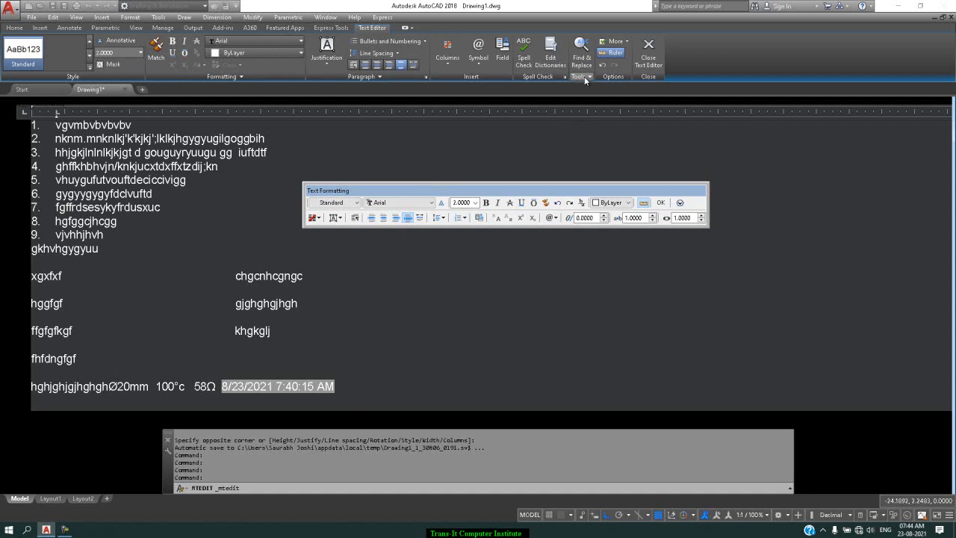
{"action": "left_click", "coordinate": [614, 41]}
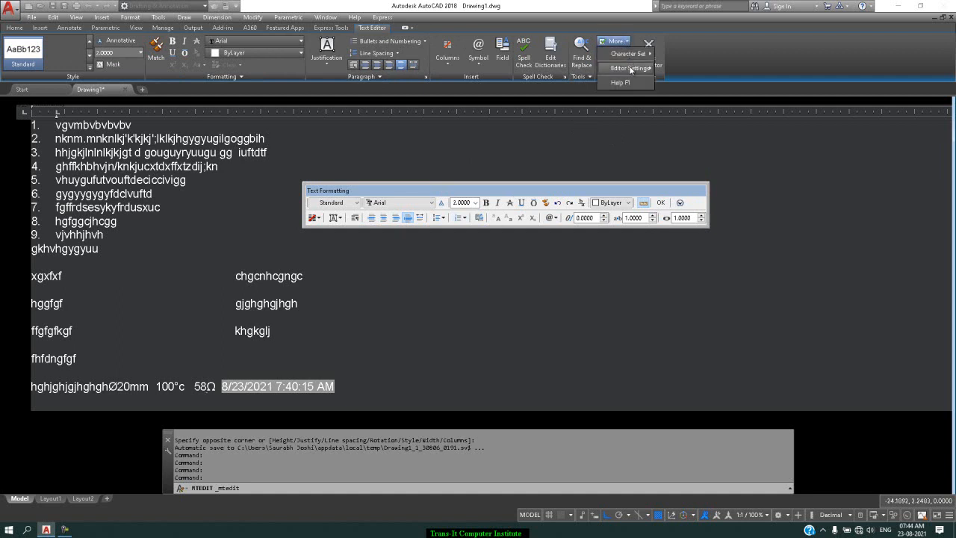
{"action": "mouse_move", "coordinate": [632, 69]}
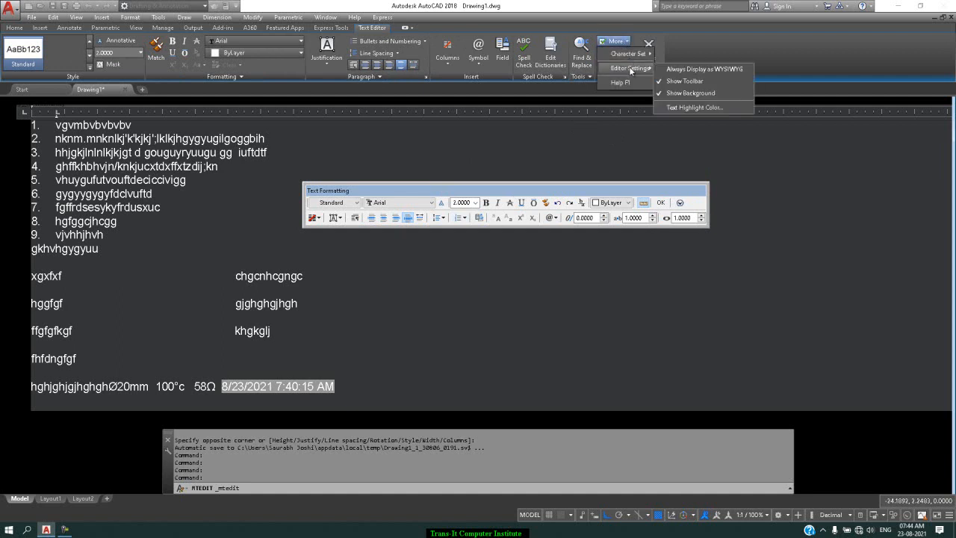
{"action": "left_click", "coordinate": [686, 81]}
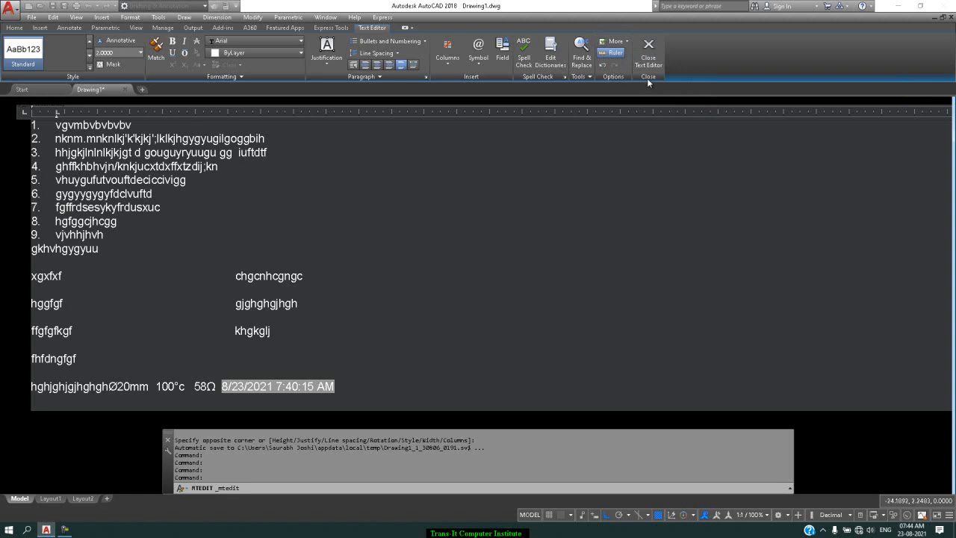
Step: Hide the text editor's ruler and show it again
{"action": "left_click", "coordinate": [616, 54]}
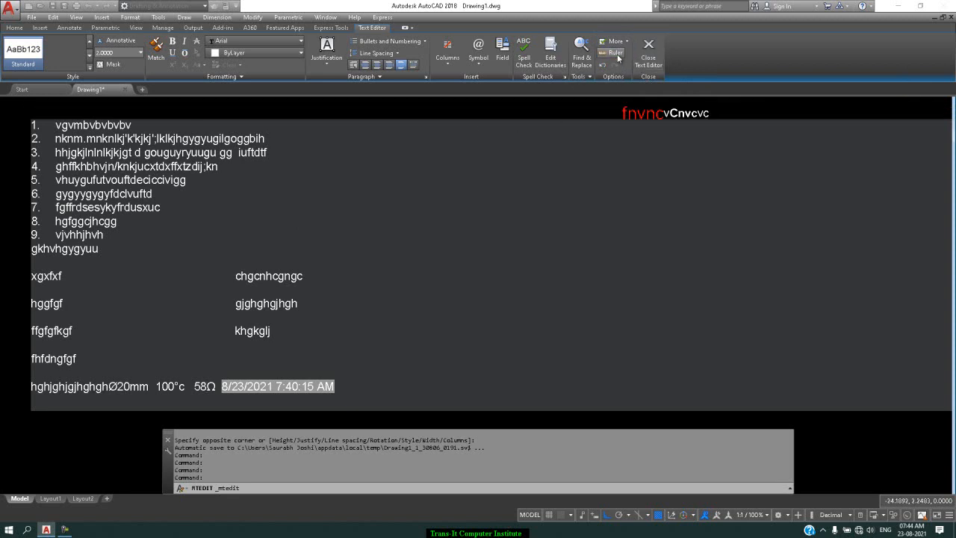
{"action": "left_click", "coordinate": [617, 56]}
{"action": "left_click", "coordinate": [605, 169]}
Step: Delete "t d gouguyryuugu" from numbered line 3 and "futvouftdecicc" from numbered line 5
{"action": "left_click_drag", "start_coordinate": [217, 153], "coordinate": [163, 181]}
{"action": "key", "text": "Delete"}
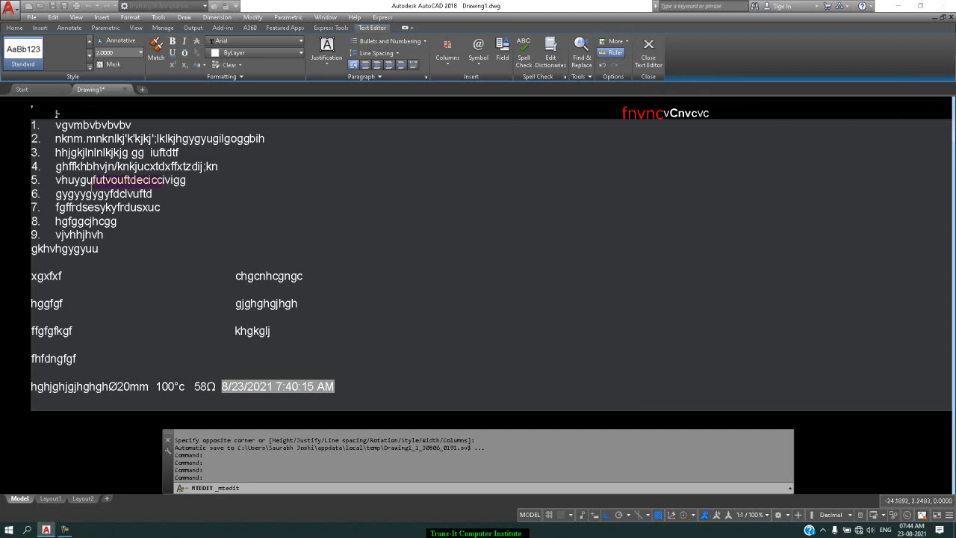
{"action": "key", "text": "Delete"}
Step: Colour the text "fgffrdsesy" at the start of numbered line 7 red
{"action": "left_click_drag", "start_coordinate": [108, 208], "coordinate": [54, 208]}
{"action": "left_click", "coordinate": [252, 53]}
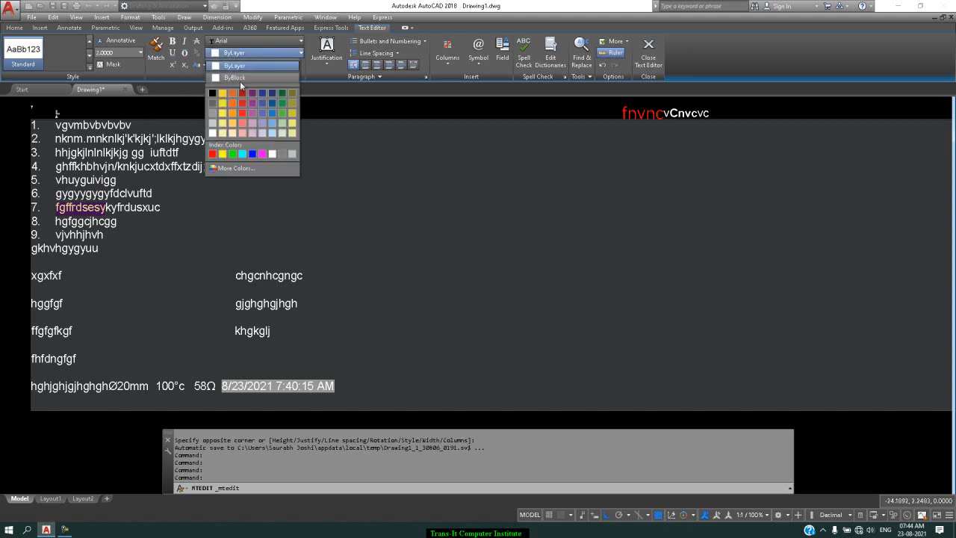
{"action": "left_click", "coordinate": [212, 154]}
{"action": "left_click", "coordinate": [357, 218]}
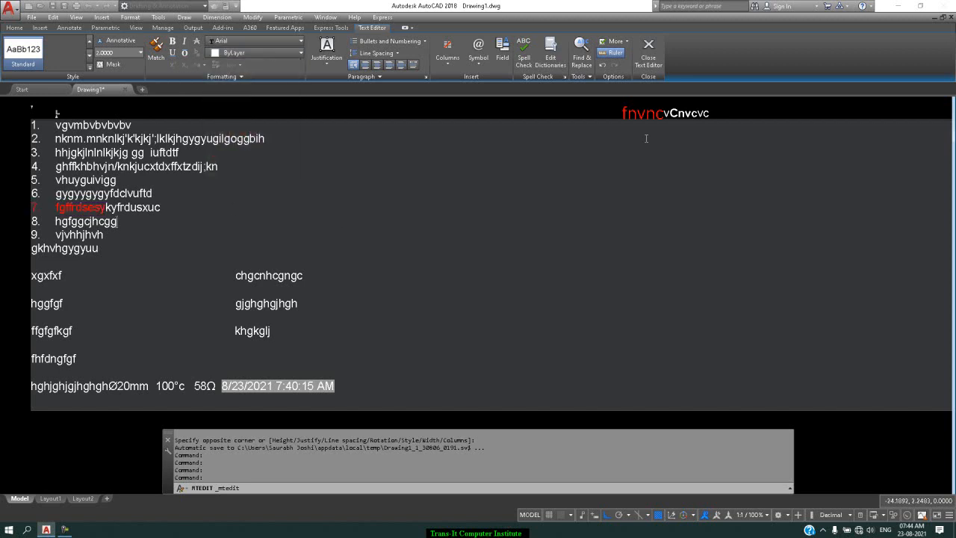
Step: Undo the red colouring and the two text deletions, and redo all of them
{"action": "left_click", "coordinate": [602, 66]}
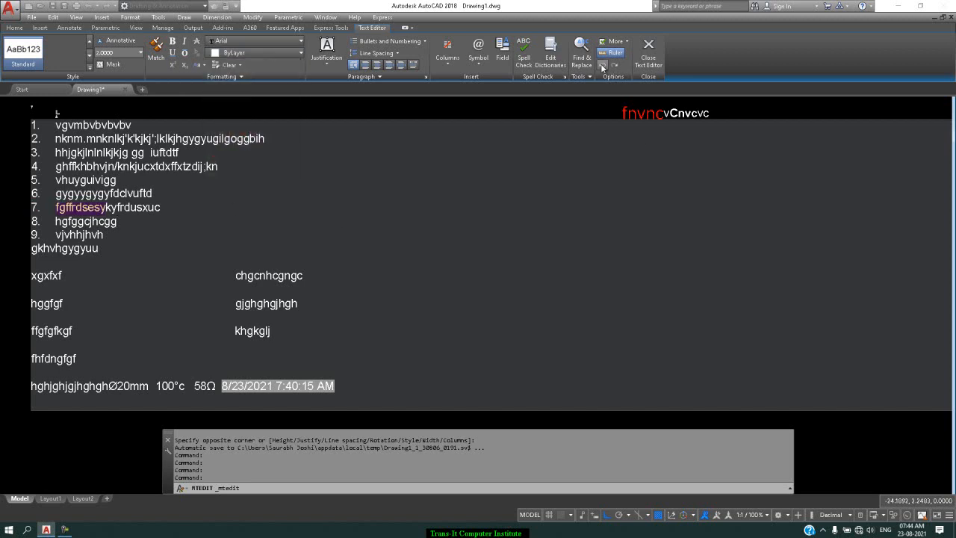
{"action": "left_click", "coordinate": [602, 65]}
{"action": "left_click", "coordinate": [602, 66]}
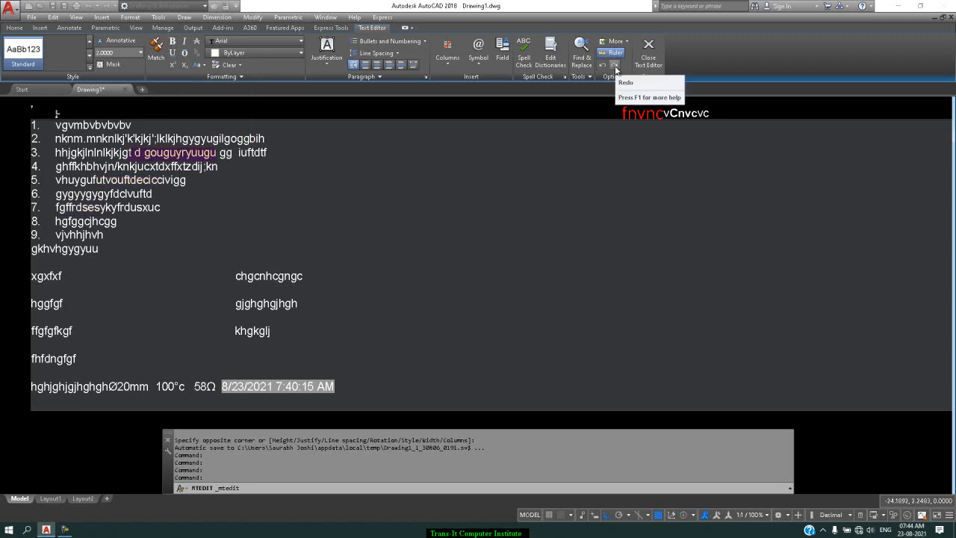
{"action": "left_click", "coordinate": [614, 65]}
{"action": "left_click", "coordinate": [615, 66]}
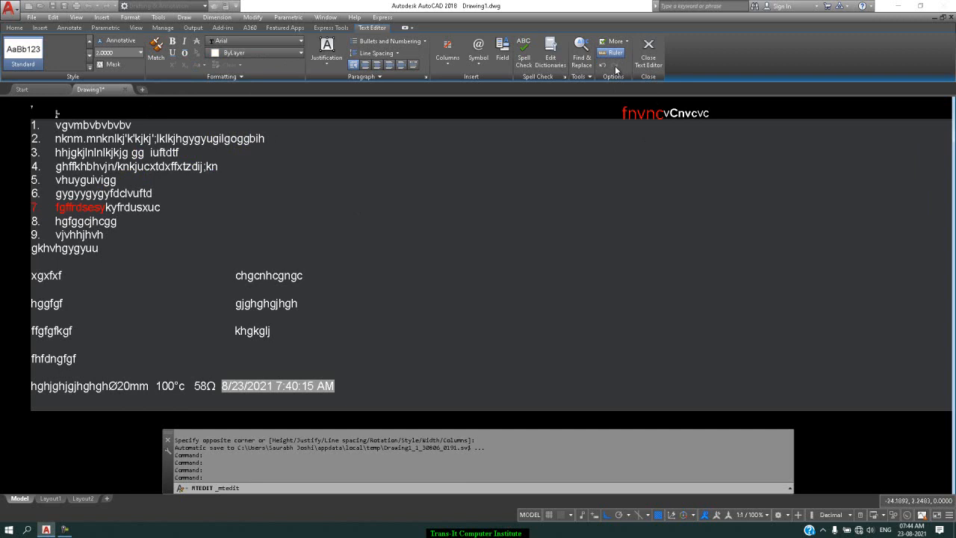
Step: Close the text editor, reopen the numbered multiline text for editing, and close it again
{"action": "left_click", "coordinate": [656, 53]}
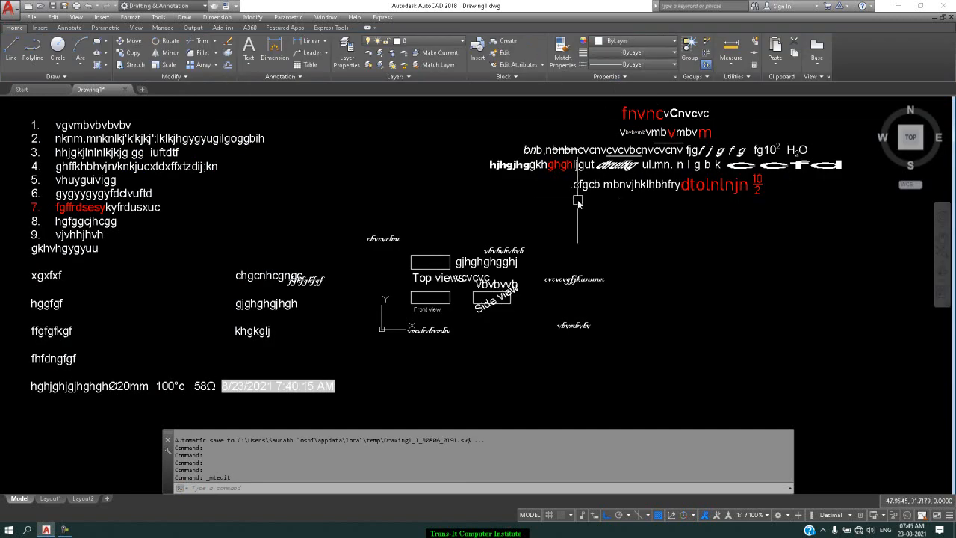
{"action": "double_click", "coordinate": [179, 167]}
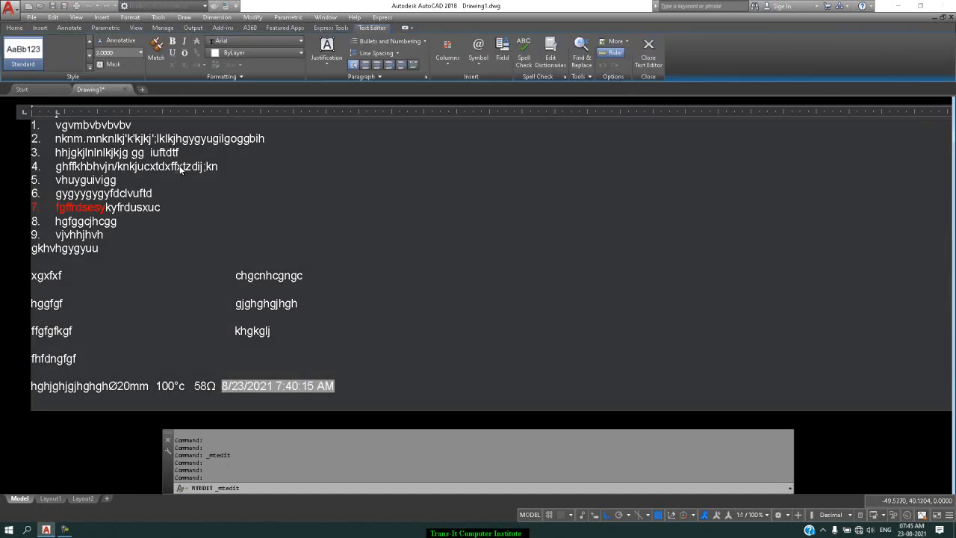
{"action": "left_click", "coordinate": [904, 482]}
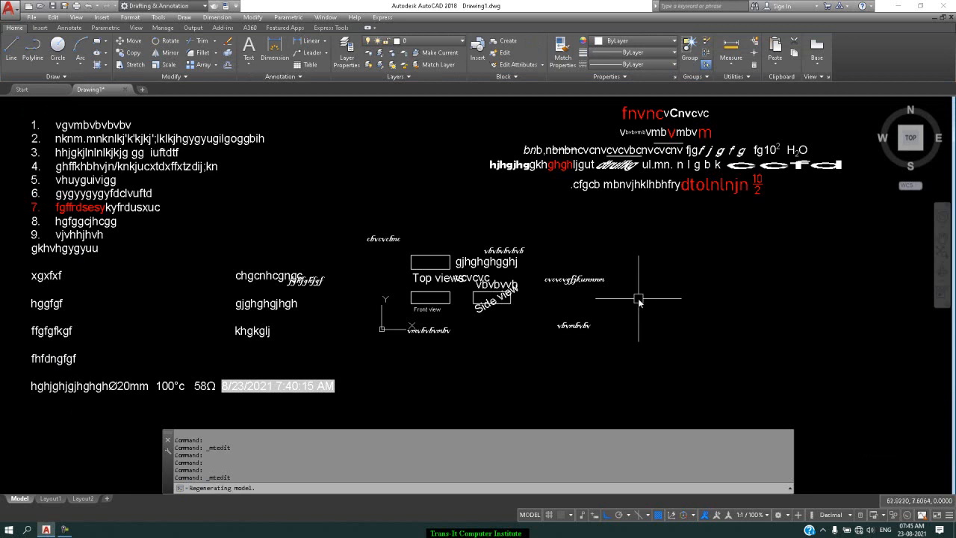
Step: Start a new table in the Standard style, look over the table styles, and choose the Specify insertion point behavior
{"action": "scroll", "coordinate": [638, 299], "scroll_direction": "down", "scroll_amount": 1}
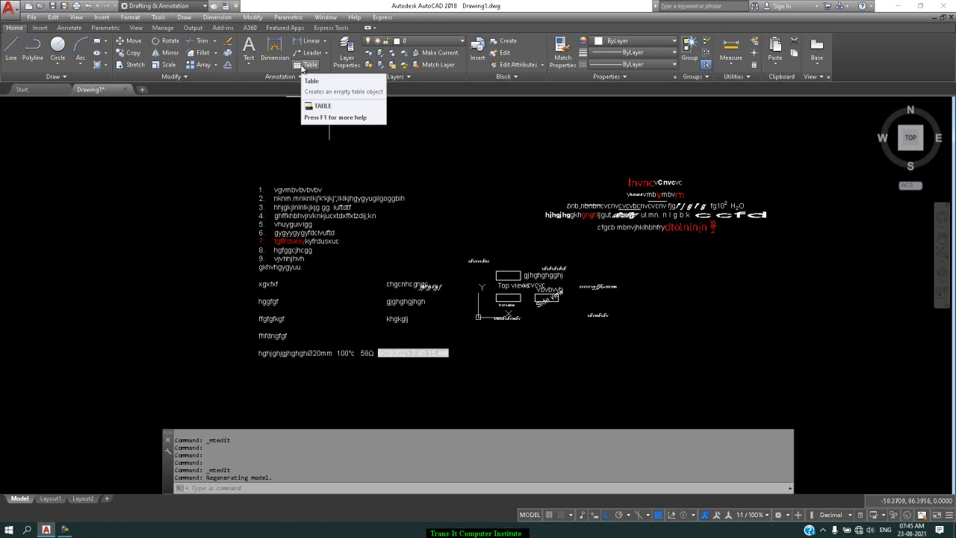
{"action": "left_click", "coordinate": [303, 67]}
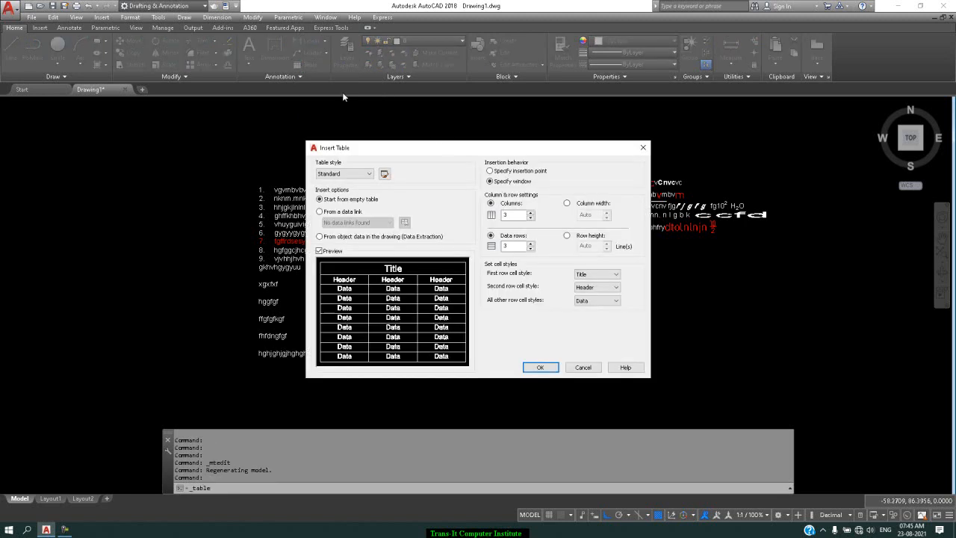
{"action": "left_click", "coordinate": [370, 174]}
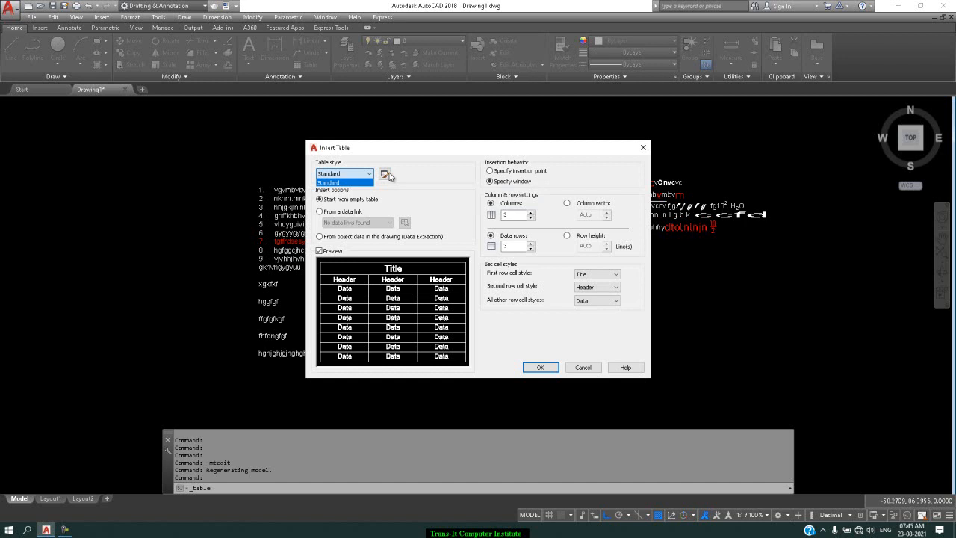
{"action": "left_click", "coordinate": [389, 175]}
{"action": "left_click", "coordinate": [386, 174]}
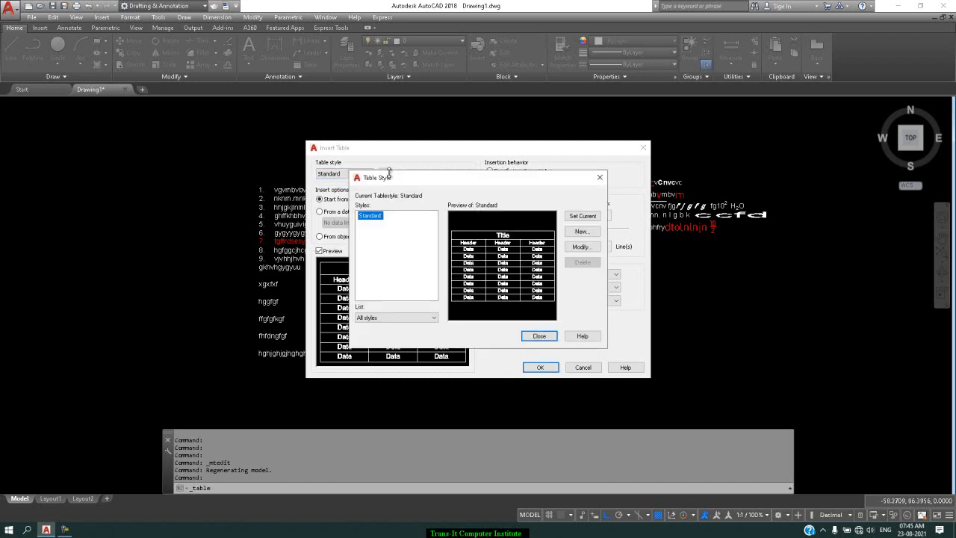
{"action": "left_click", "coordinate": [600, 177]}
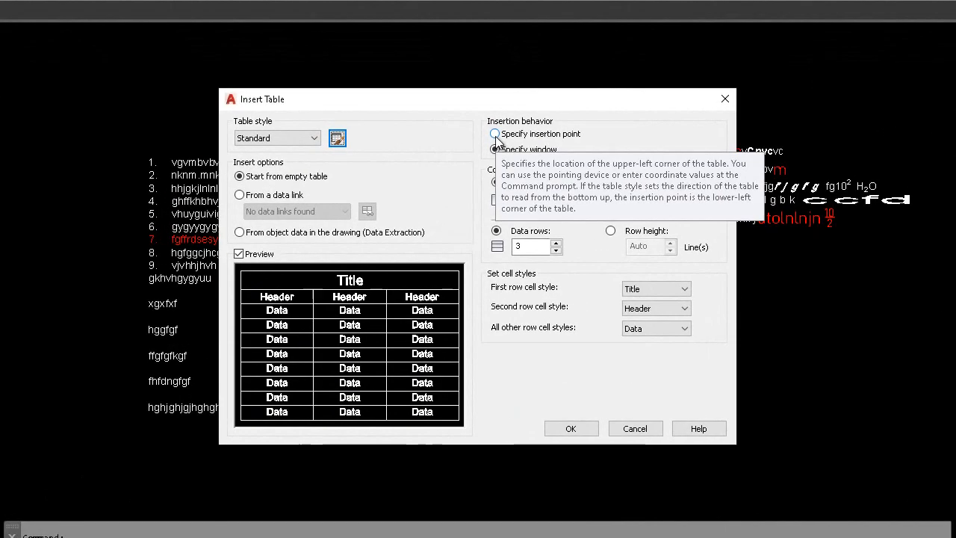
{"action": "left_click", "coordinate": [491, 171]}
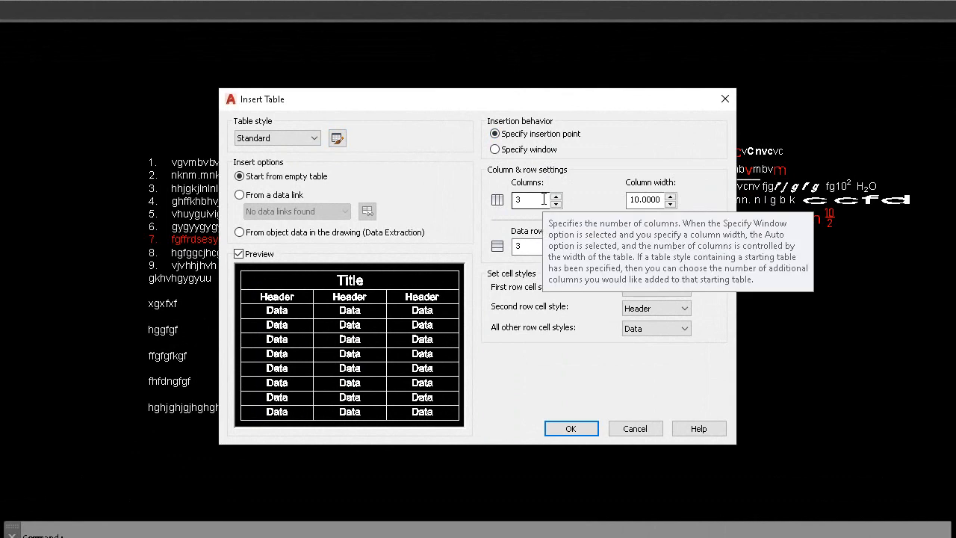
Step: Set the new table to 4 columns with a column width of 20
{"action": "left_click_drag", "start_coordinate": [544, 199], "coordinate": [510, 215]}
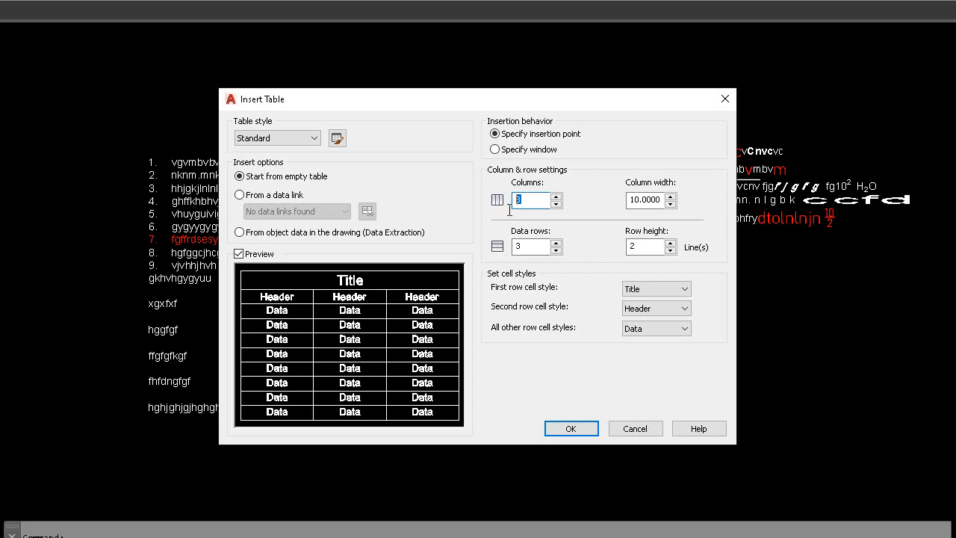
{"action": "left_click", "coordinate": [555, 196]}
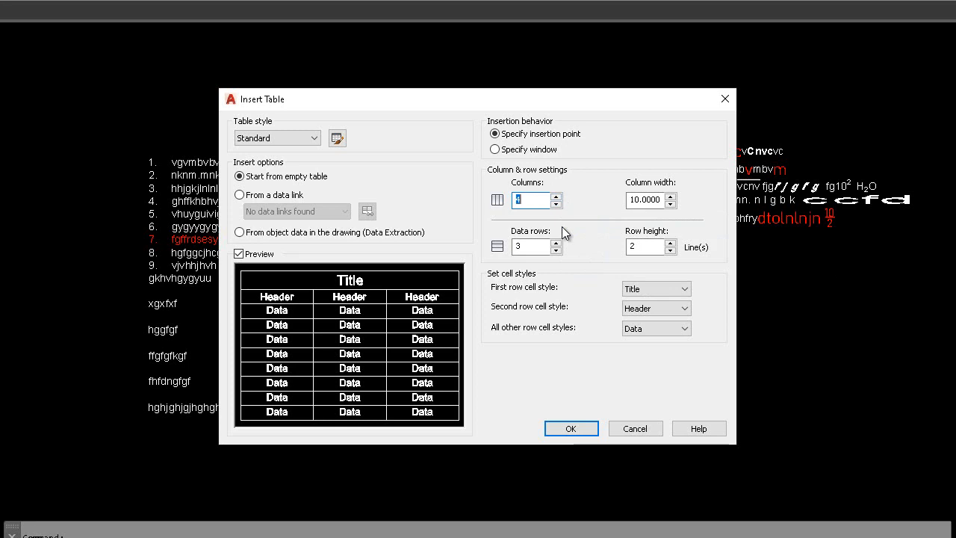
{"action": "double_click", "coordinate": [662, 199]}
{"action": "type", "text": "20"}
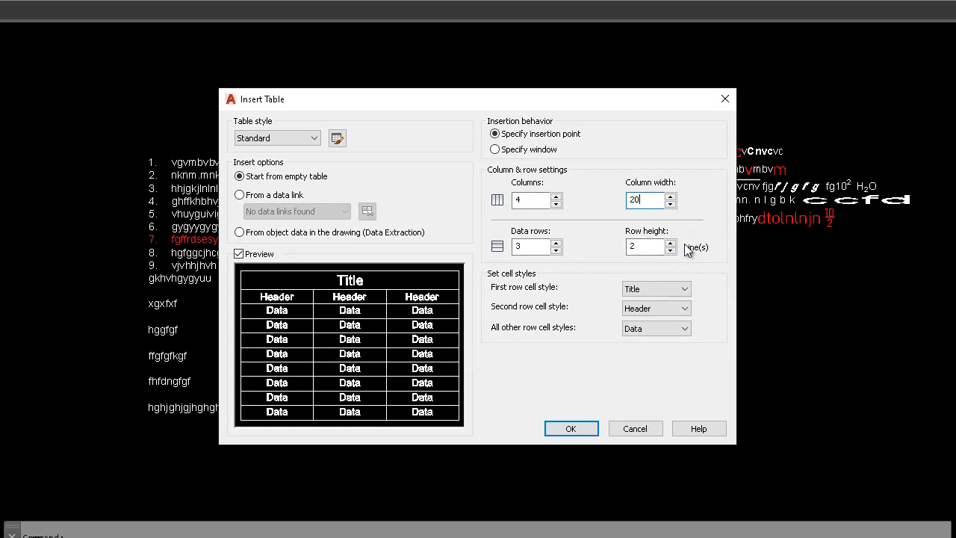
Step: Try the Data cell style for the table's second row and switch it back to Header
{"action": "left_click", "coordinate": [685, 311]}
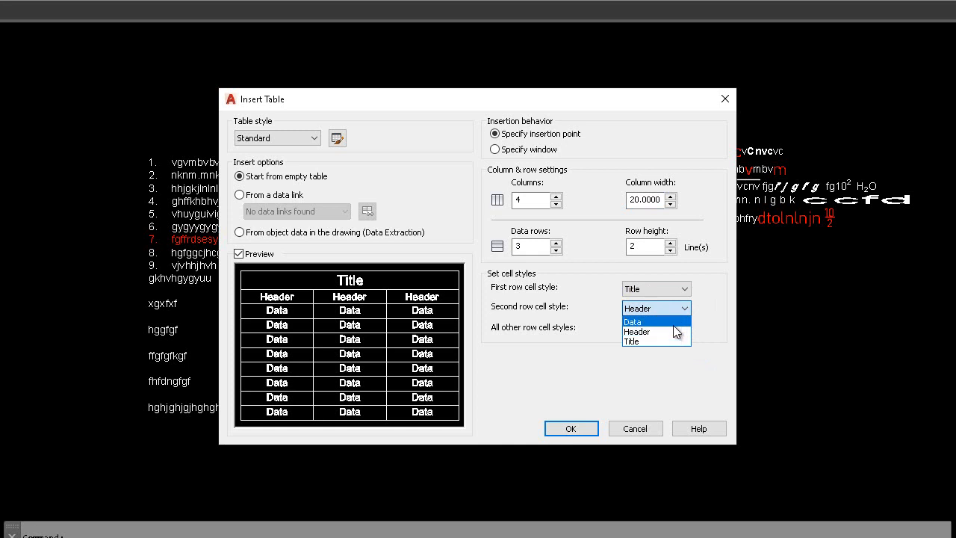
{"action": "left_click", "coordinate": [673, 325]}
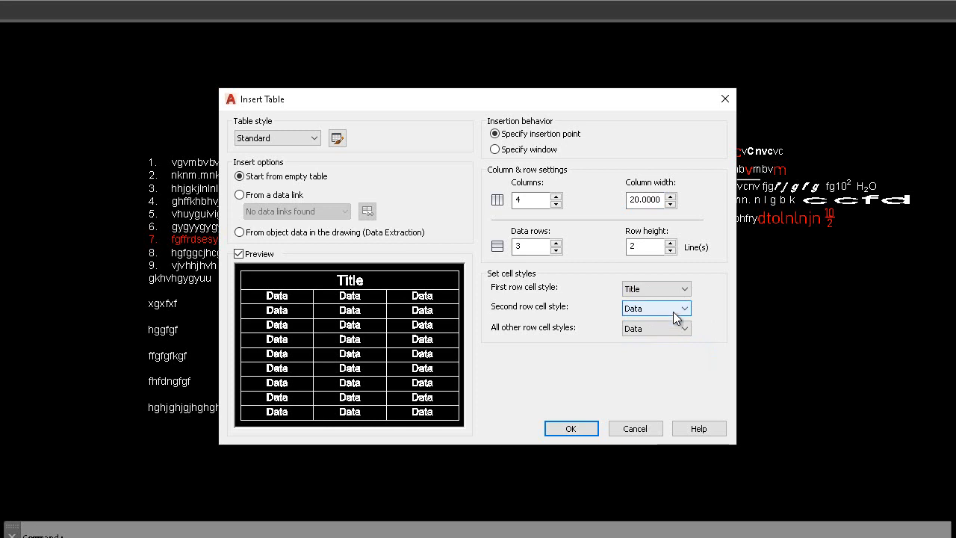
{"action": "left_click", "coordinate": [673, 311]}
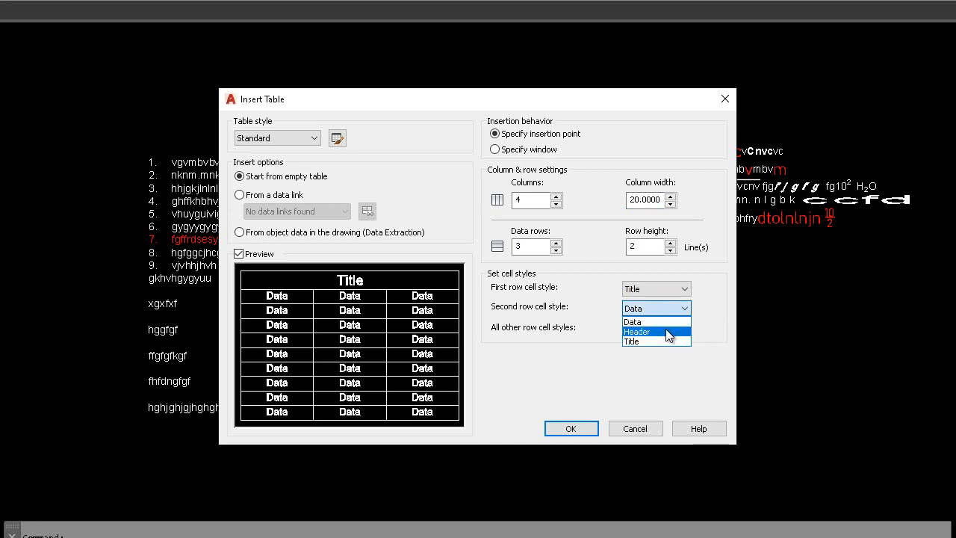
{"action": "left_click", "coordinate": [663, 333]}
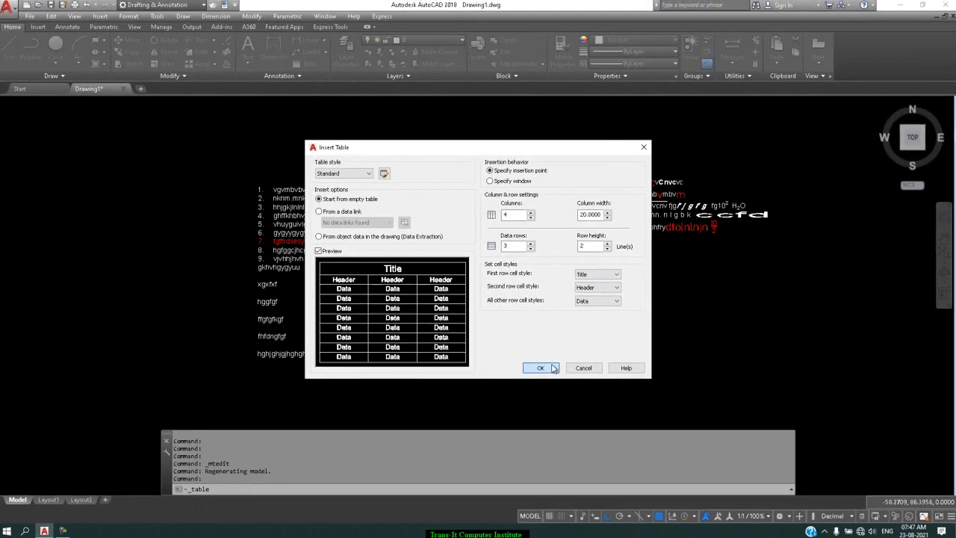
Step: Accept the table settings and place the table in the empty area below the existing views and text
{"action": "left_click", "coordinate": [570, 428]}
{"action": "scroll", "coordinate": [546, 374], "scroll_direction": "up", "scroll_amount": 3}
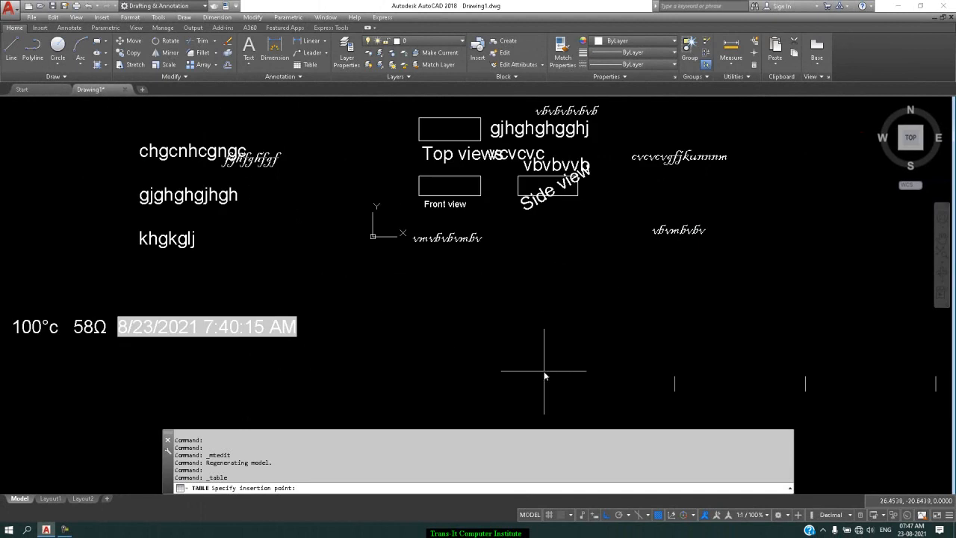
{"action": "left_click", "coordinate": [392, 297]}
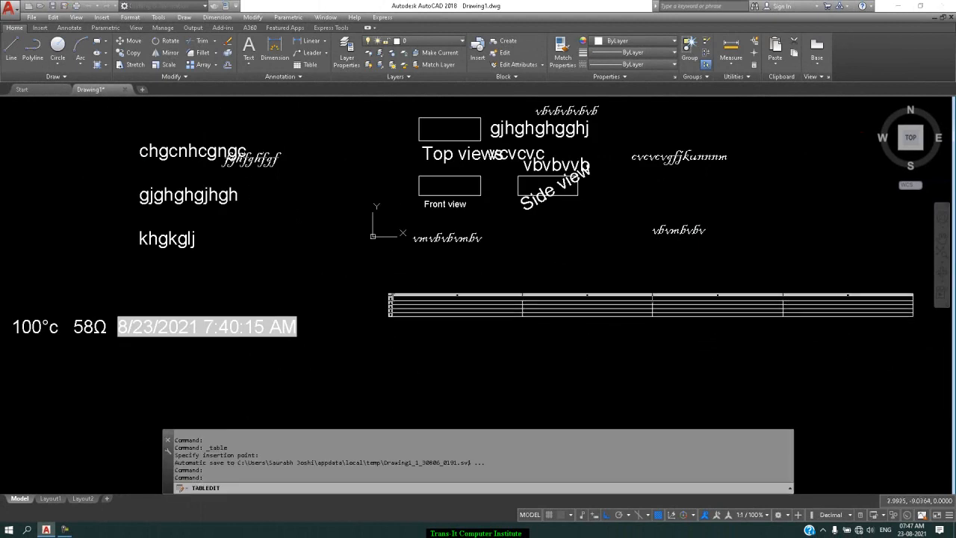
Step: Enter Engineering as the title of the new table
{"action": "scroll", "coordinate": [634, 307], "scroll_direction": "up", "scroll_amount": 4}
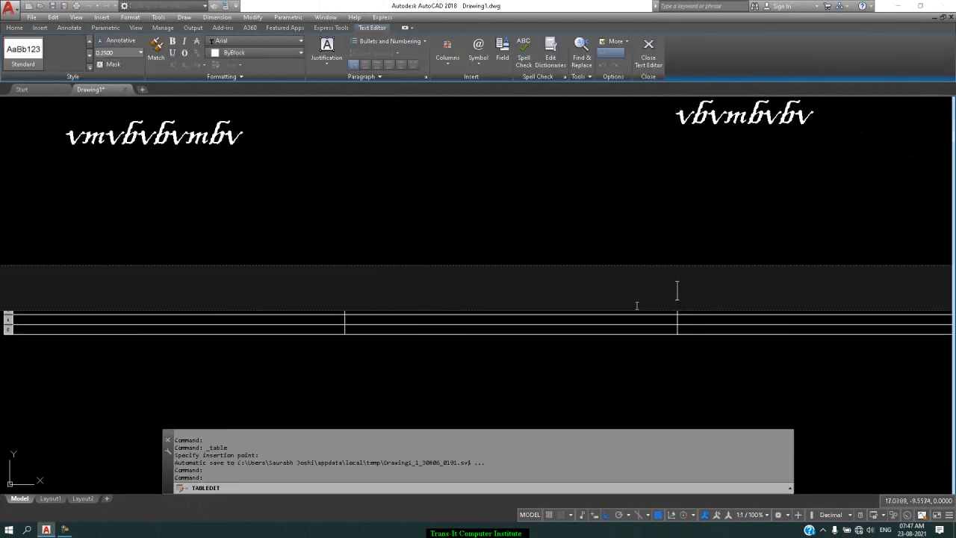
{"action": "scroll", "coordinate": [636, 305], "scroll_direction": "down", "scroll_amount": 4}
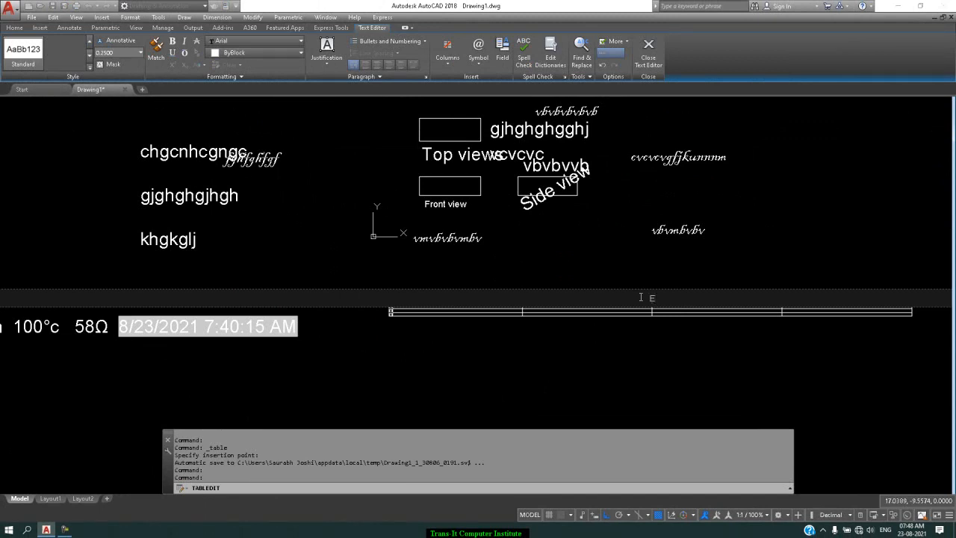
{"action": "type", "text": "m"}
{"action": "type", "text": "gin"}
{"action": "type", "text": "eerin"}
{"action": "type", "text": "g"}
{"action": "key", "text": "Tab"}
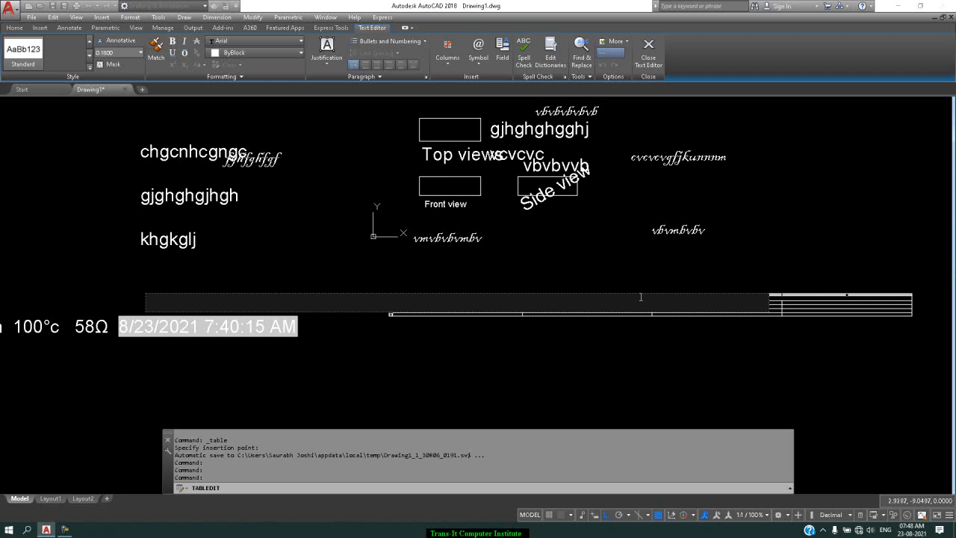
Step: Fill the first two header cells with Mechanical and Civil
{"action": "type", "text": "Mechanical"}
{"action": "key", "text": "Return"}
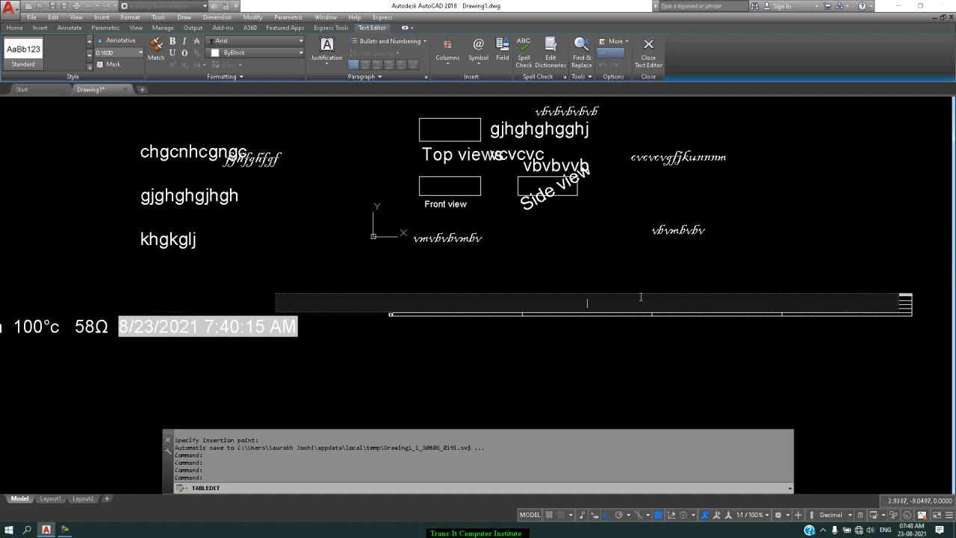
{"action": "type", "text": "Civil"}
{"action": "key", "text": "Return"}
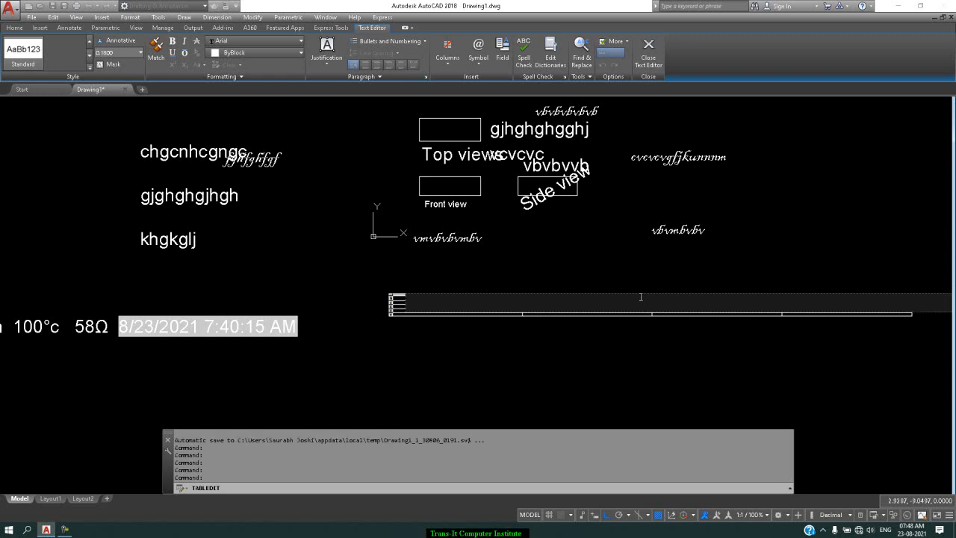
Step: Fill the last two header cells with Electrical and Electronics
{"action": "type", "text": "Electrical"}
{"action": "key", "text": "Tab"}
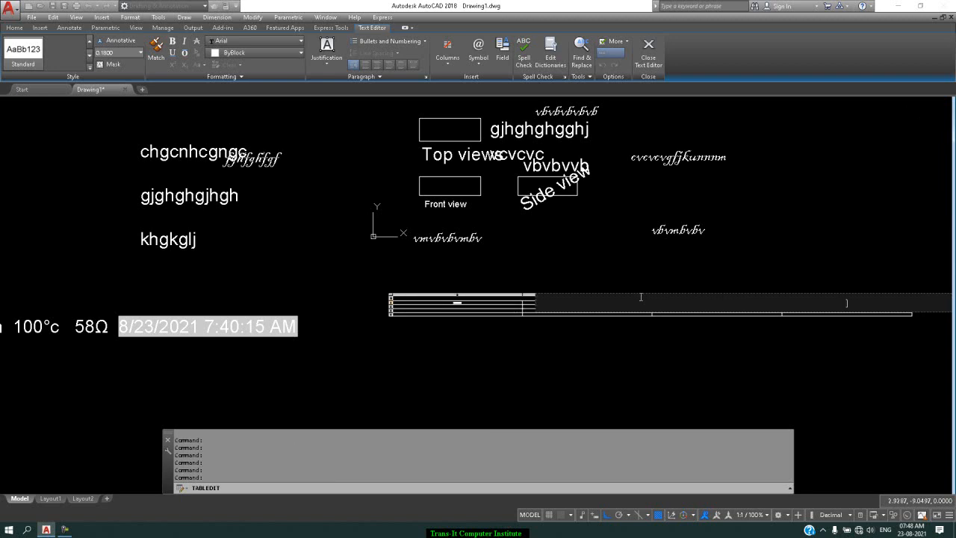
{"action": "type", "text": "Electronics"}
{"action": "key", "text": "Tab"}
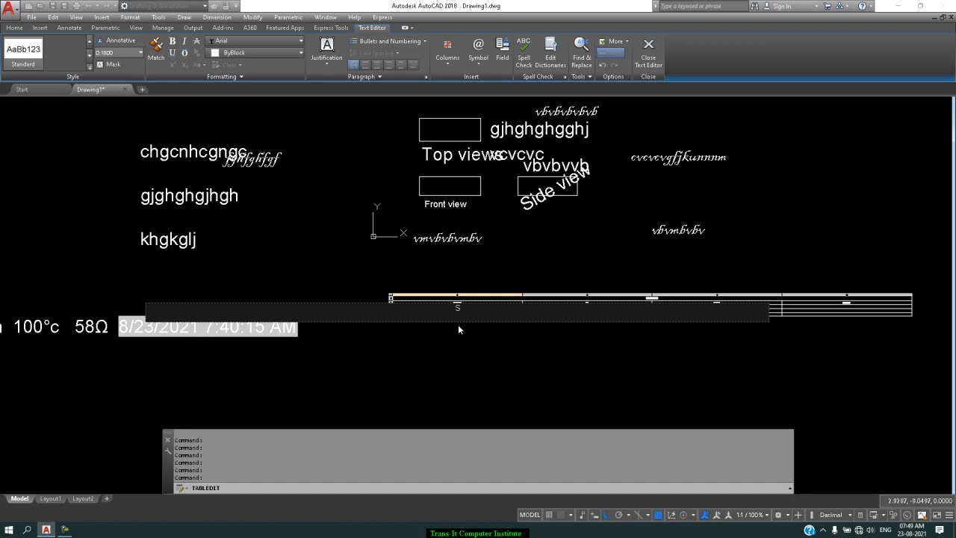
Step: Fill the first data row with SOM under Mechanical and Survey under Civil
{"action": "key", "text": "Tab"}
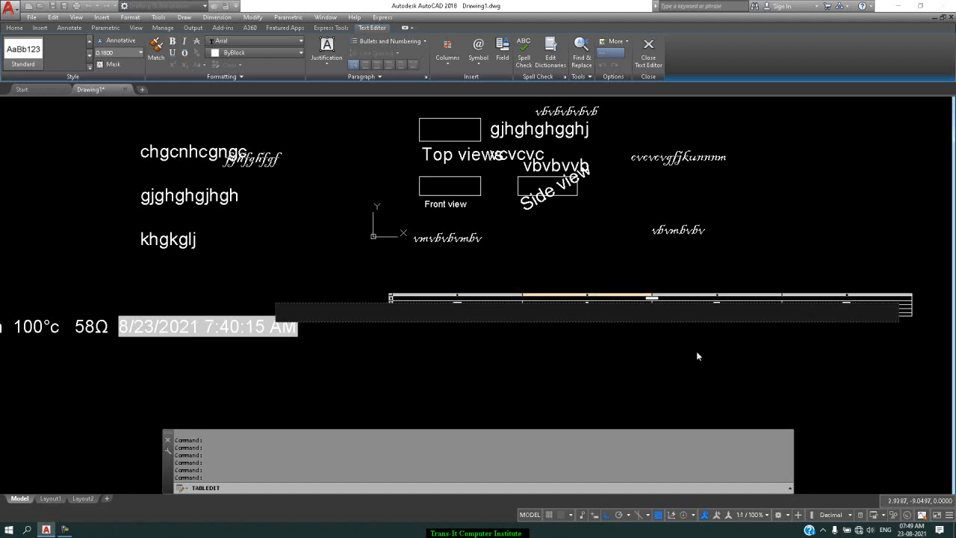
{"action": "type", "text": "Survey"}
{"action": "key", "text": "Tab"}
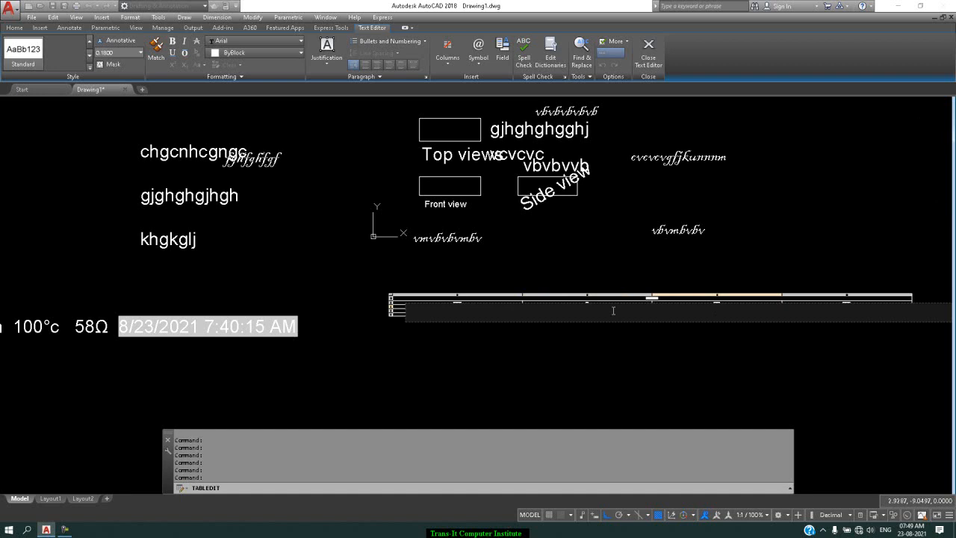
Step: Complete the first data row with Ele Technology under Electrical and App Electrnics under Electronics
{"action": "type", "text": "Ele Technology"}
{"action": "key", "text": "Tab"}
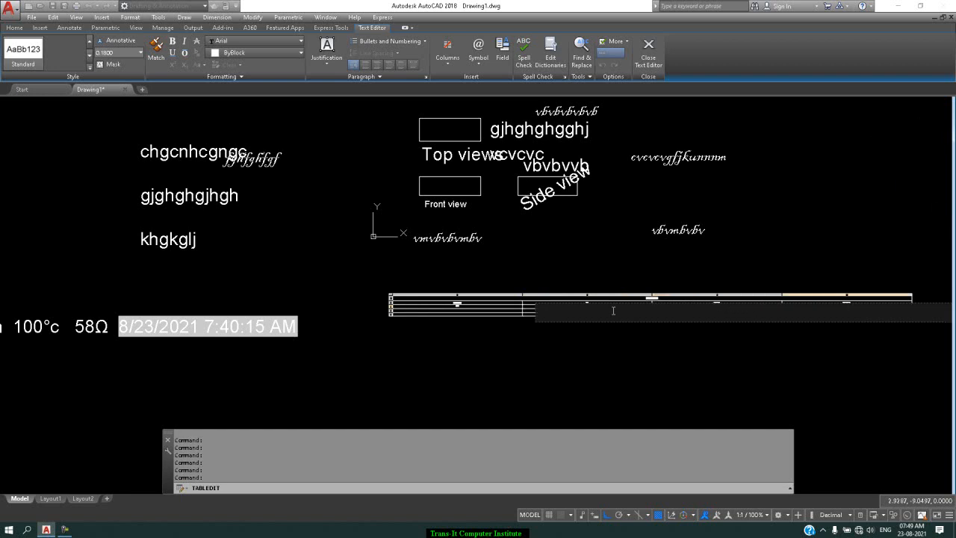
{"action": "type", "text": "App Electrnics"}
{"action": "key", "text": "Tab"}
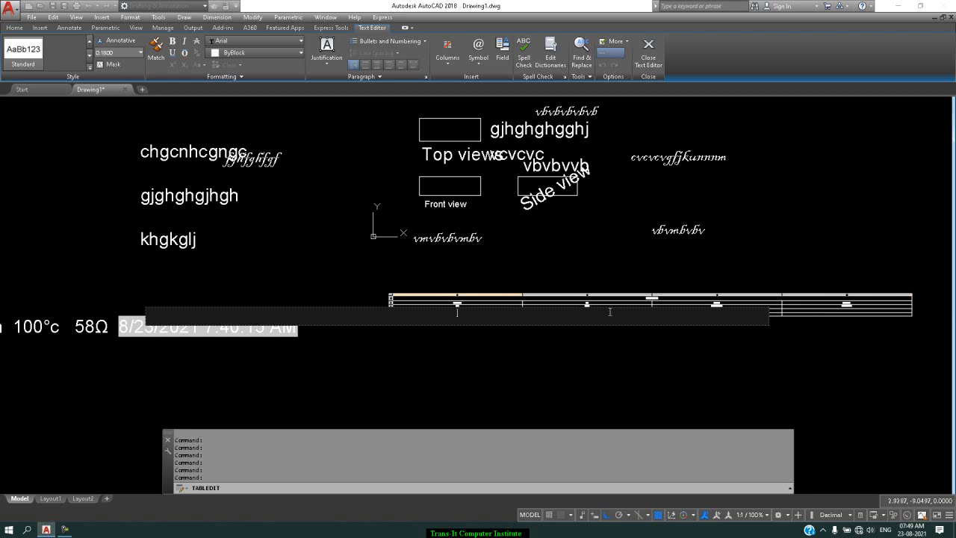
Step: Fill the second data row with the sample texts dfdfdfd, fgmfgf, bsfsdsfds and sdsdssdsds
{"action": "scroll", "coordinate": [471, 311], "scroll_direction": "up", "scroll_amount": 5}
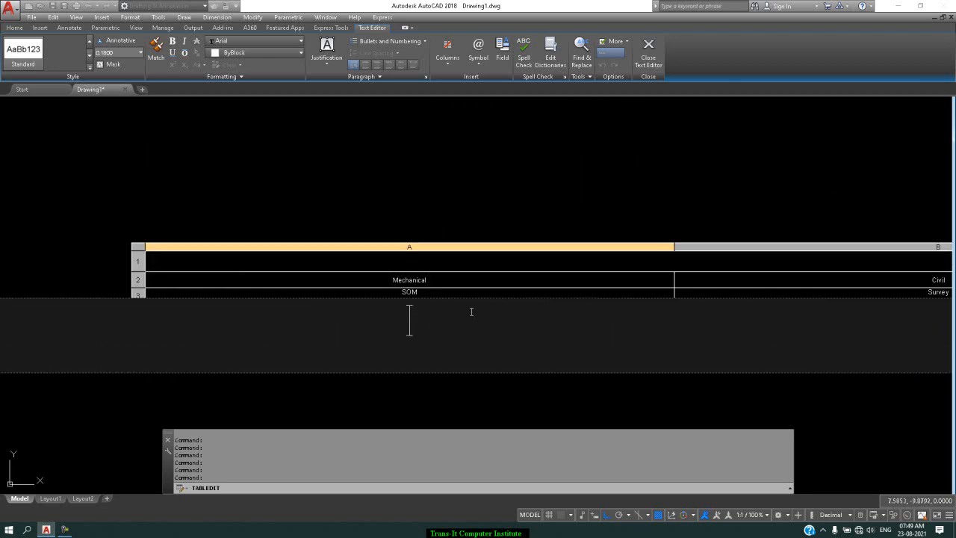
{"action": "type", "text": "dfdfdfd"}
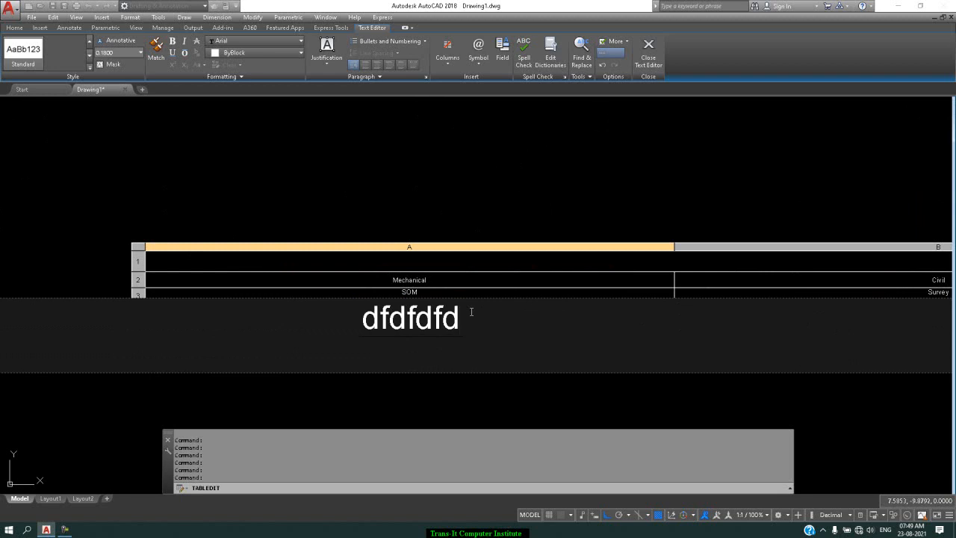
{"action": "key", "text": "Tab"}
{"action": "type", "text": "fgmfgf"}
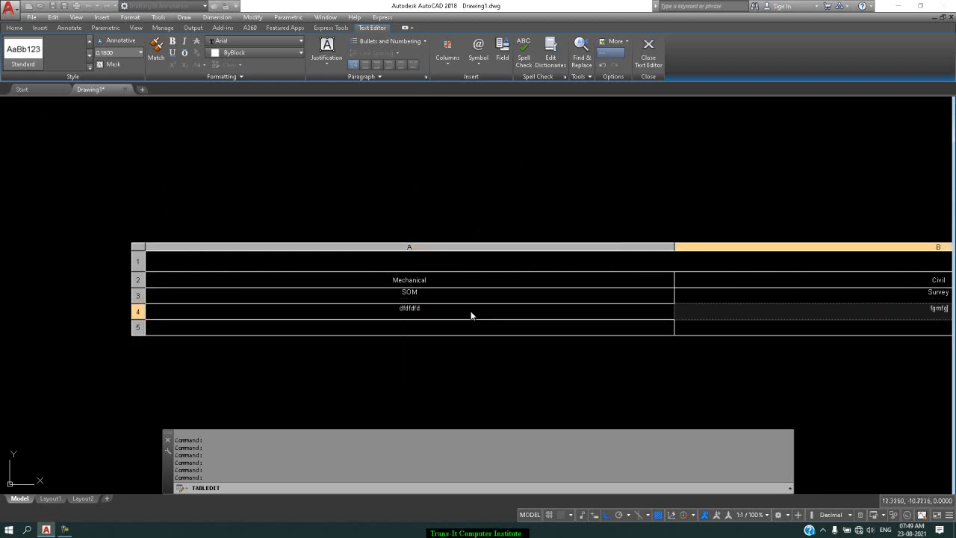
{"action": "key", "text": "Tab"}
{"action": "type", "text": "bsfsdsfds"}
{"action": "key", "text": "Tab"}
{"action": "type", "text": "sdsdsdsds"}
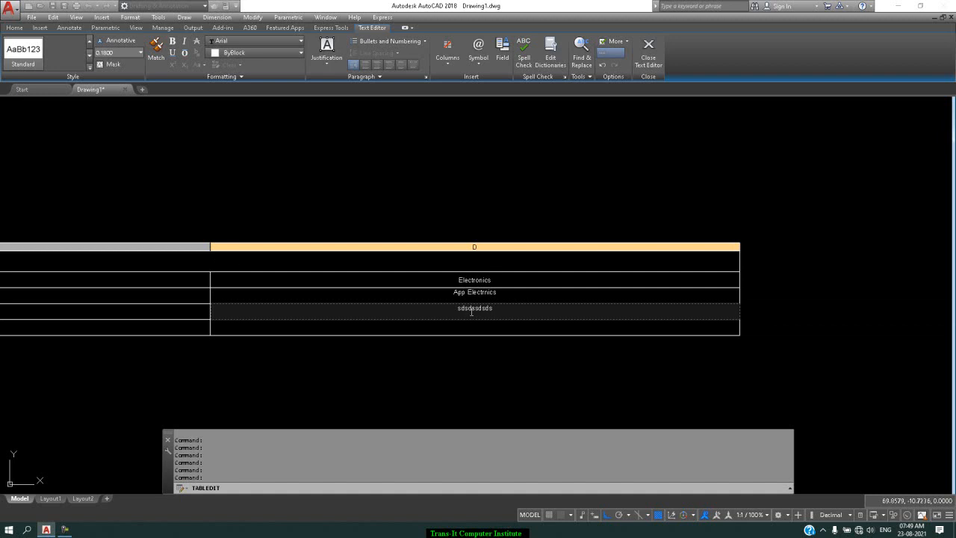
Step: Fill the third data row with the sample texts sfdssdsd, saddsadsaa, fgdfdfdfd and ssdsdsgsd
{"action": "key", "text": "Tab"}
{"action": "type", "text": "s"}
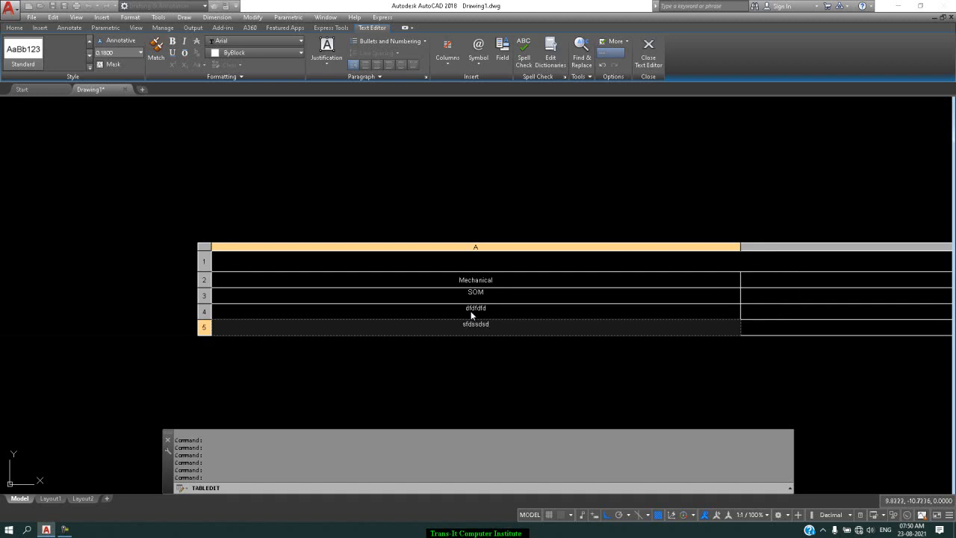
{"action": "key", "text": "Tab"}
{"action": "type", "text": "sadsadsa"}
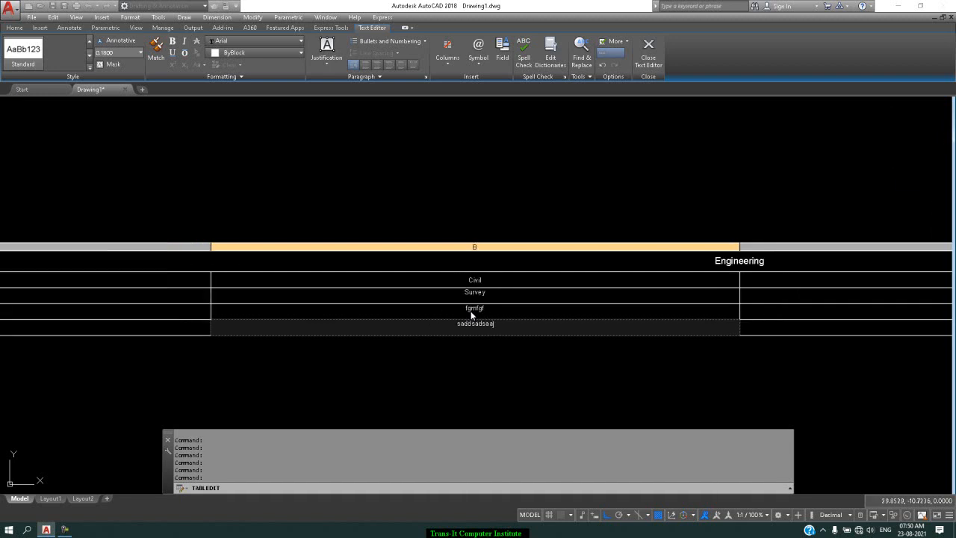
{"action": "key", "text": "Tab"}
{"action": "type", "text": "fgdfgdfgd"}
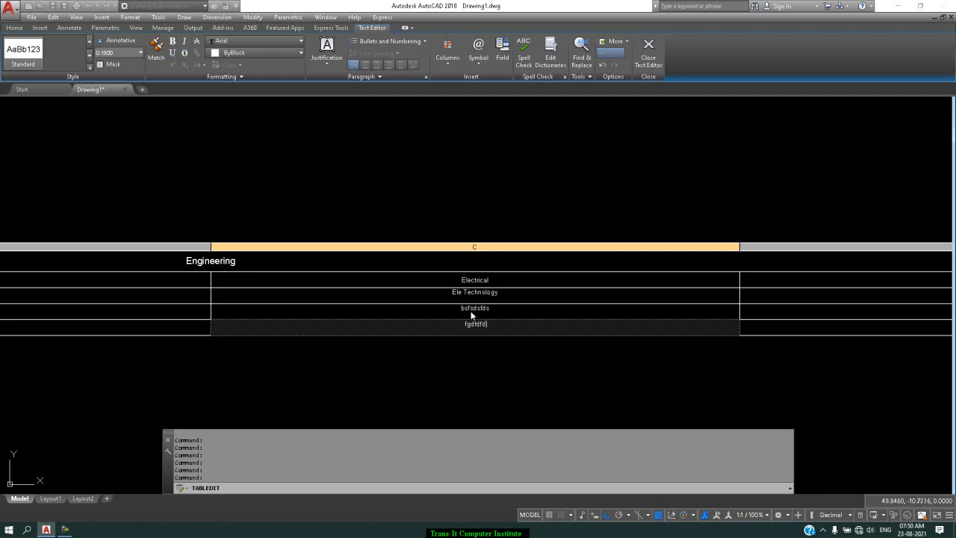
{"action": "key", "text": "Tab"}
{"action": "type", "text": "ssdsdsgsd"}
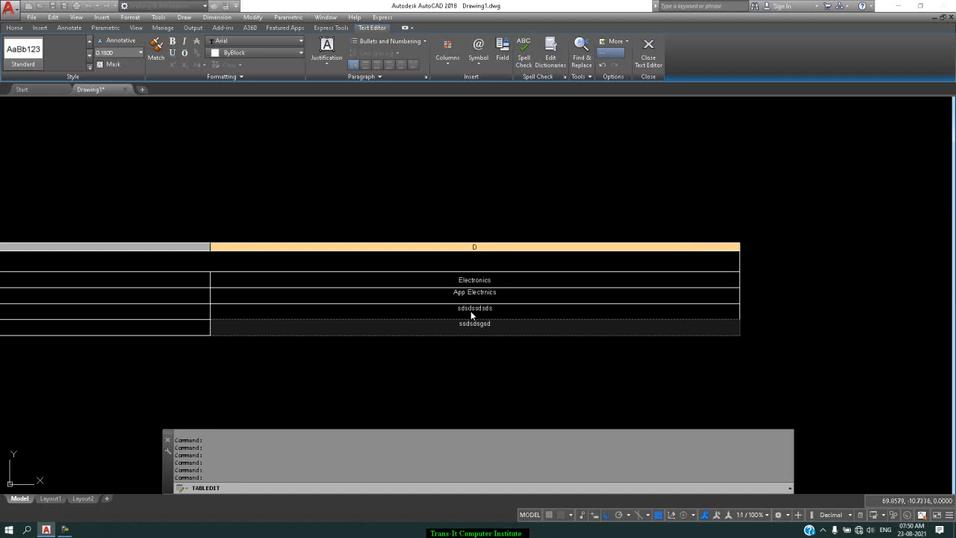
Step: Add an empty row below the filled data rows and finish editing the table
{"action": "key", "text": "Tab"}
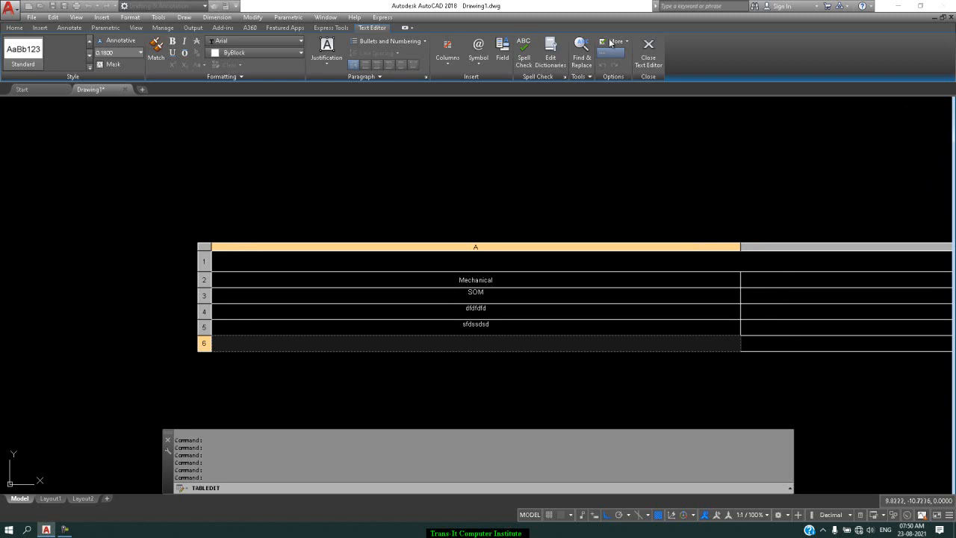
{"action": "left_click", "coordinate": [650, 377]}
{"action": "scroll", "coordinate": [561, 216], "scroll_direction": "down", "scroll_amount": 4}
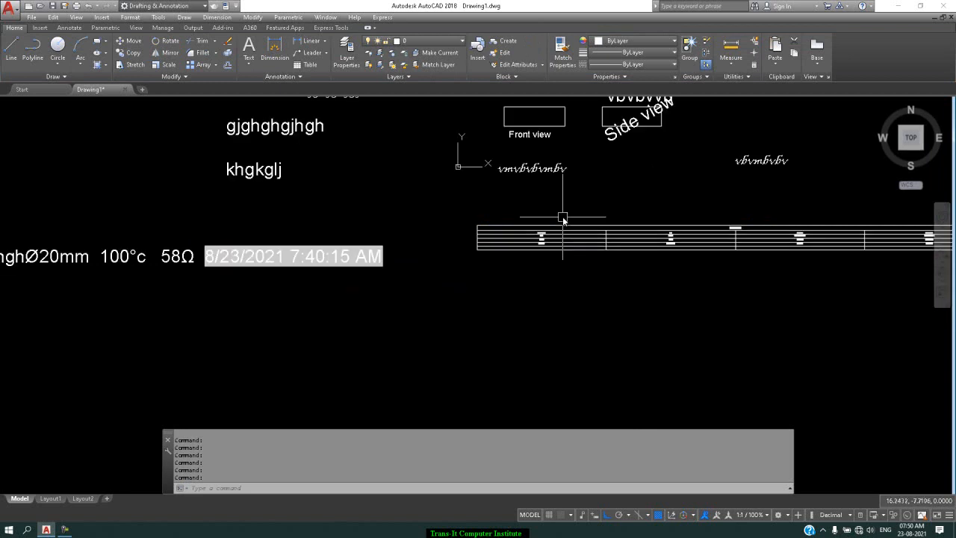
{"action": "scroll", "coordinate": [733, 250], "scroll_direction": "up", "scroll_amount": 4}
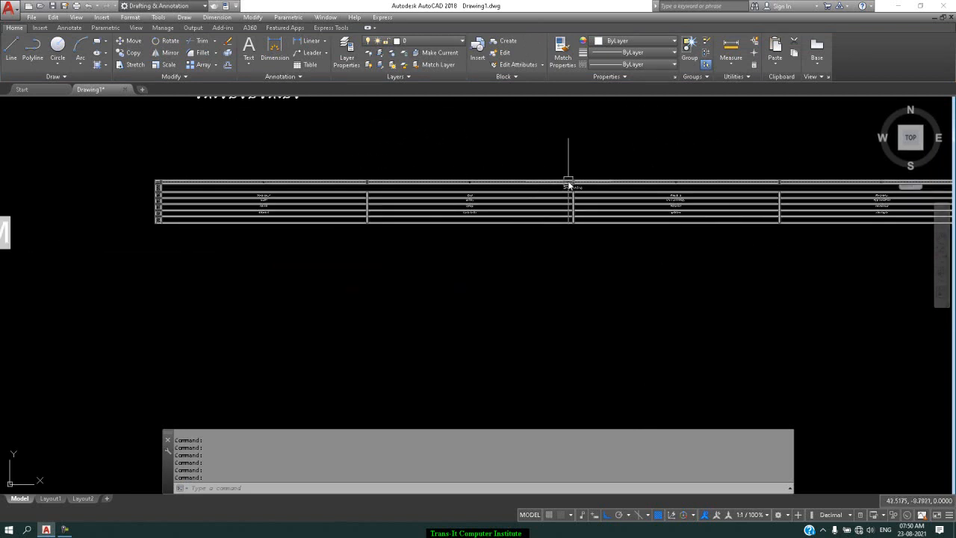
{"action": "scroll", "coordinate": [568, 183], "scroll_direction": "up", "scroll_amount": 2}
{"action": "scroll", "coordinate": [568, 184], "scroll_direction": "up", "scroll_amount": 3}
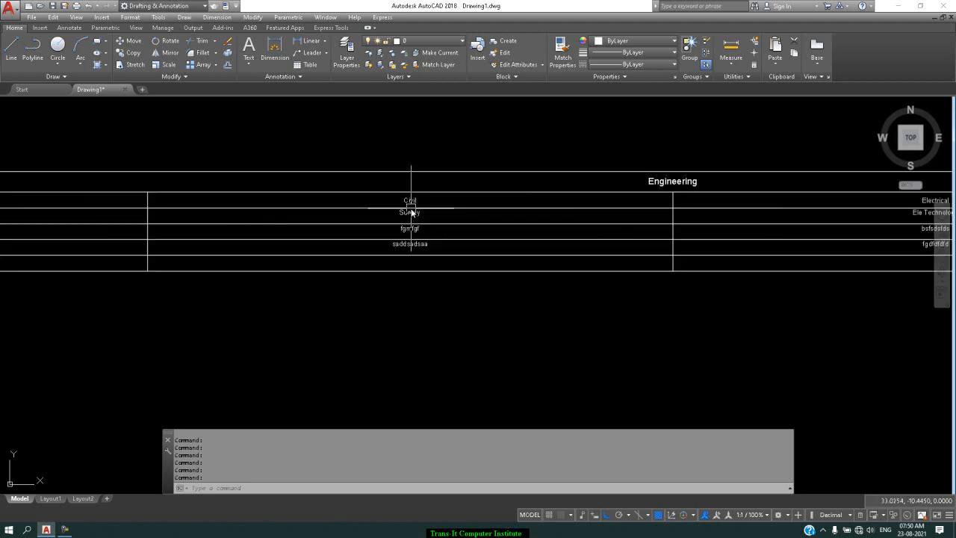
{"action": "scroll", "coordinate": [553, 195], "scroll_direction": "down", "scroll_amount": 4}
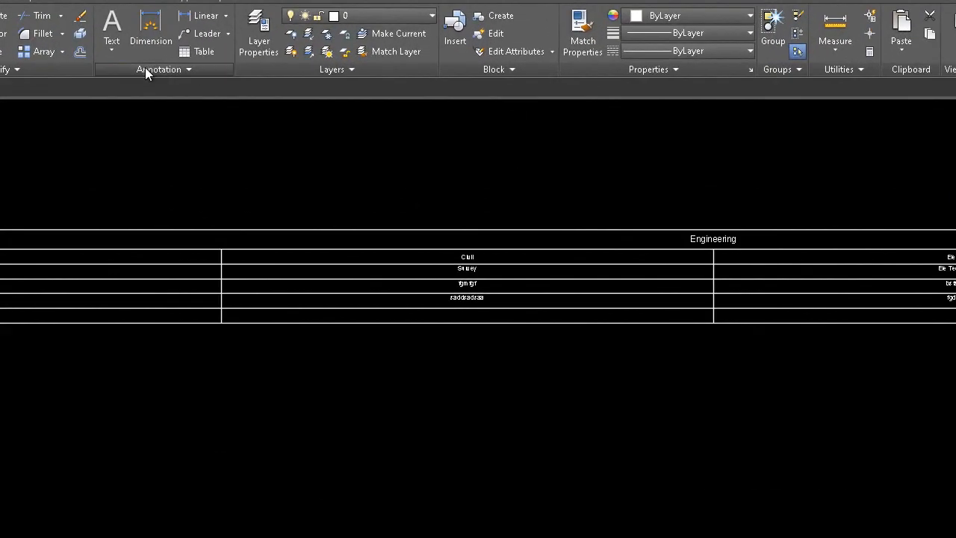
Step: Create a new table style named s2 based on Standard
{"action": "left_click", "coordinate": [145, 69]}
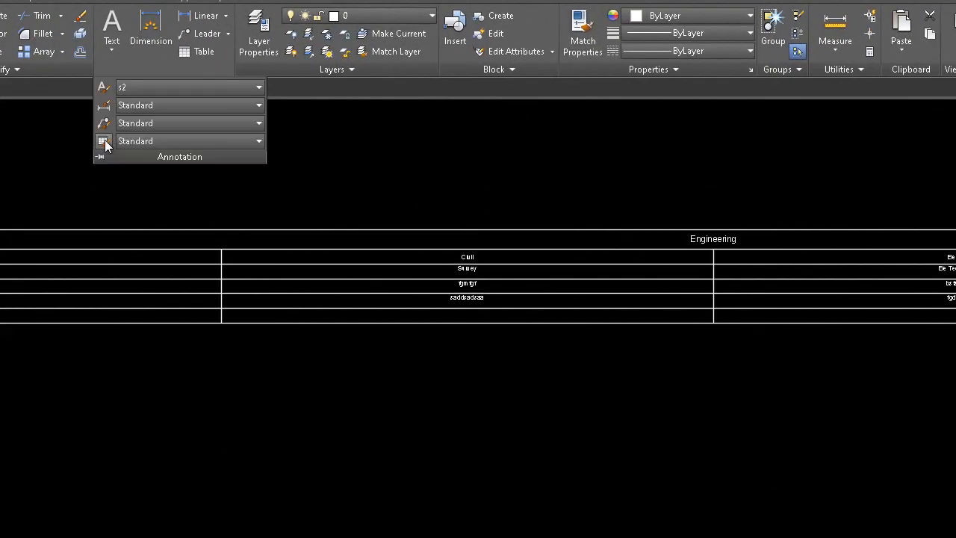
{"action": "left_click", "coordinate": [103, 142]}
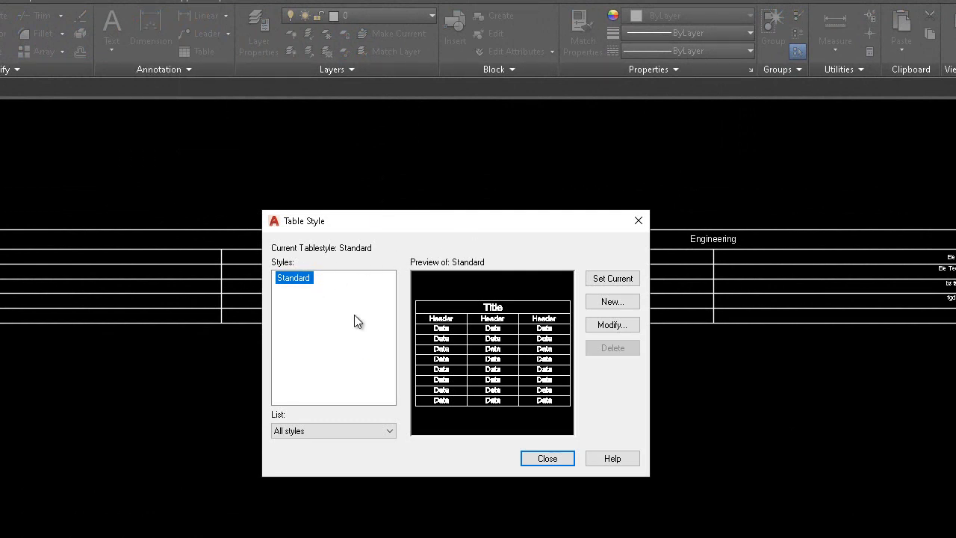
{"action": "left_click", "coordinate": [625, 303]}
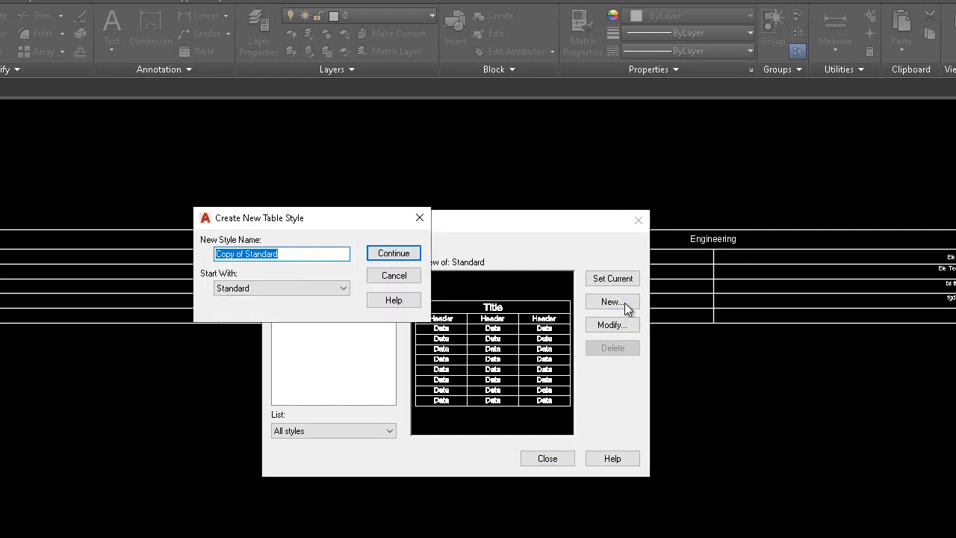
{"action": "type", "text": "s2"}
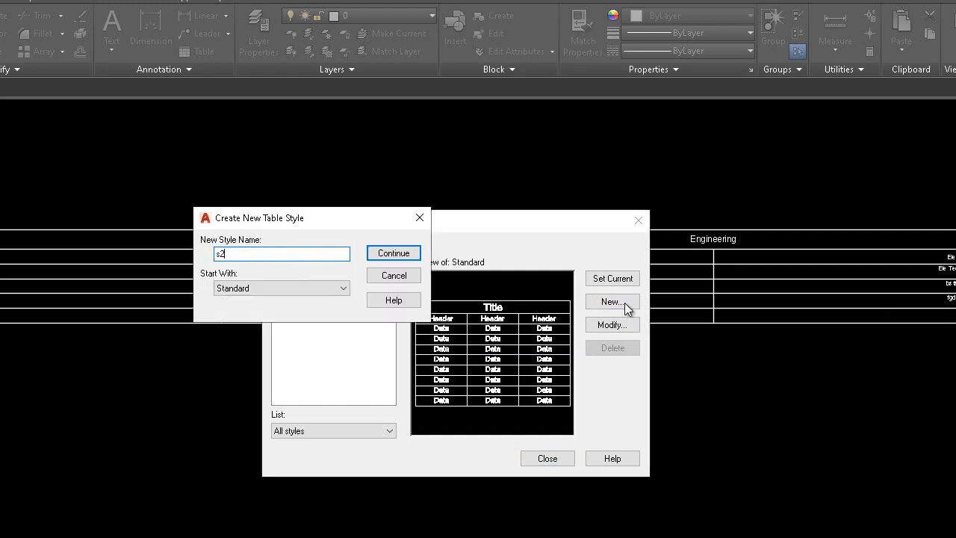
{"action": "key", "text": "Return"}
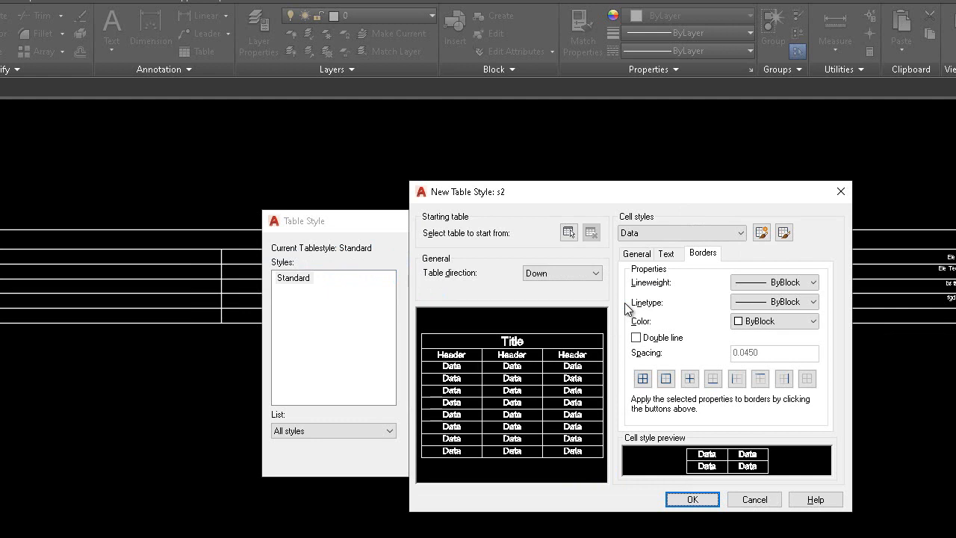
Step: Try the Up table direction for the s2 style and switch it back to Down
{"action": "left_click", "coordinate": [587, 284]}
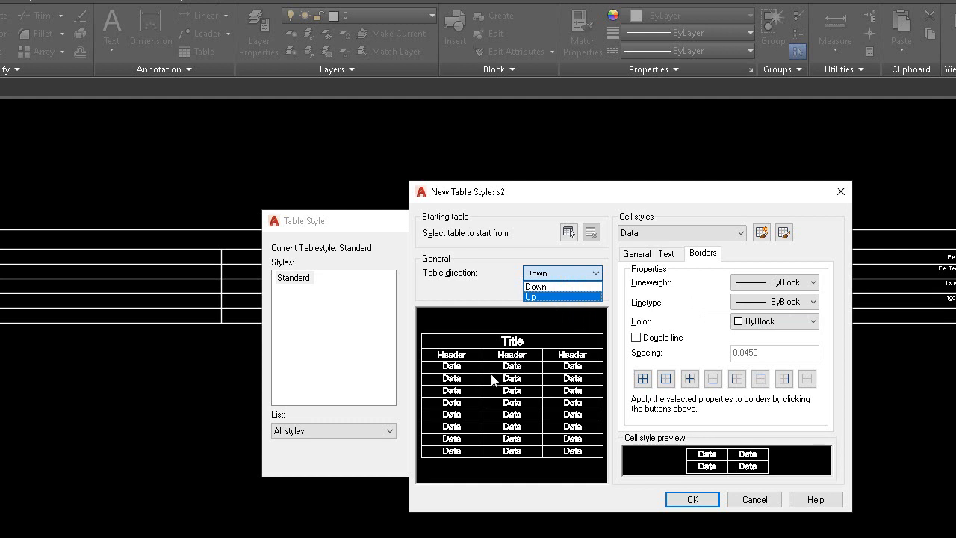
{"action": "left_click", "coordinate": [561, 297]}
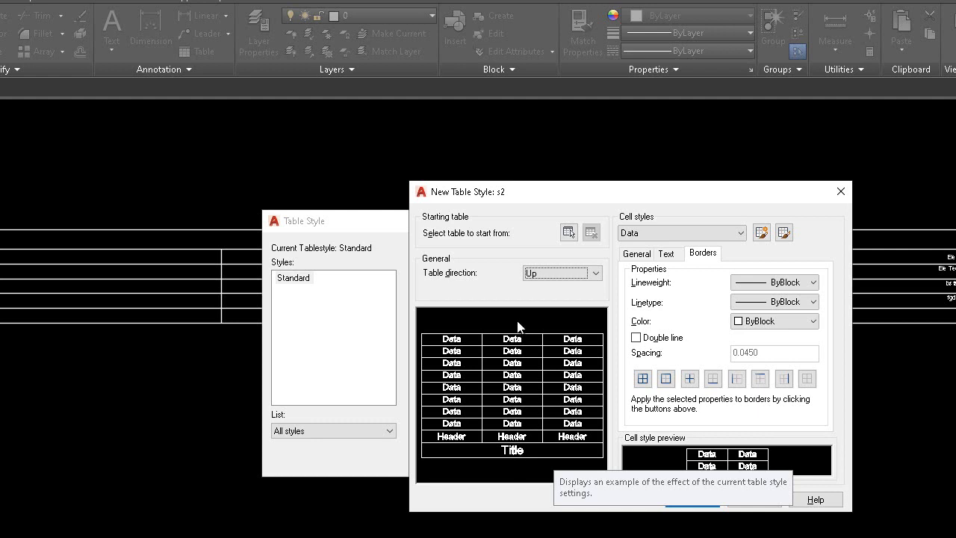
{"action": "left_click", "coordinate": [596, 275]}
{"action": "left_click", "coordinate": [591, 287]}
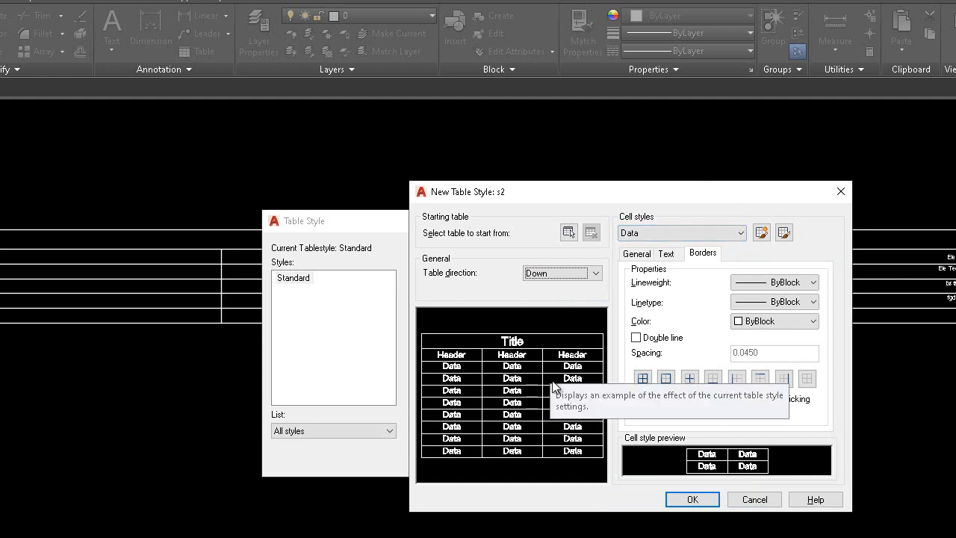
Step: Give the Data cells of the s2 style a Cyan fill and Middle Center alignment, keeping the Data type
{"action": "left_click", "coordinate": [636, 253]}
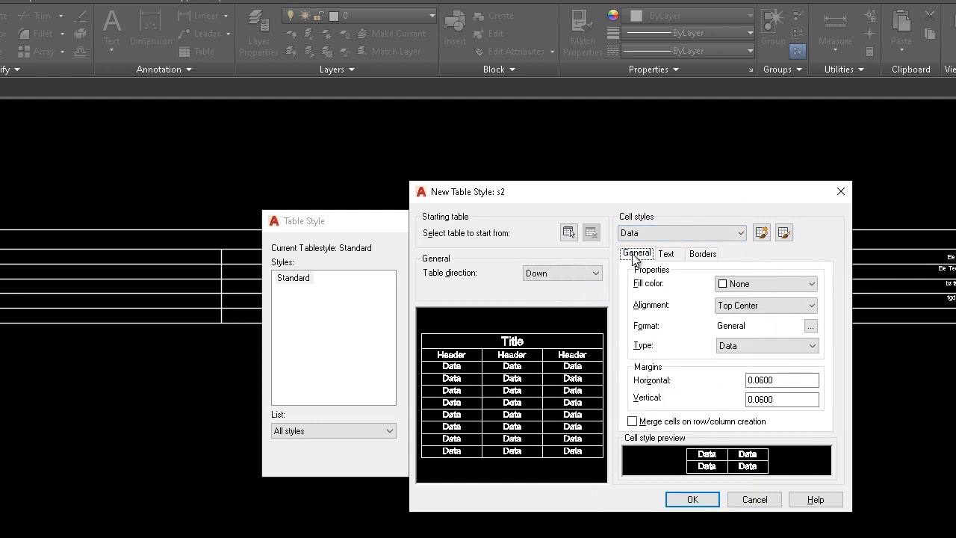
{"action": "left_click", "coordinate": [760, 287]}
{"action": "left_click", "coordinate": [747, 371]}
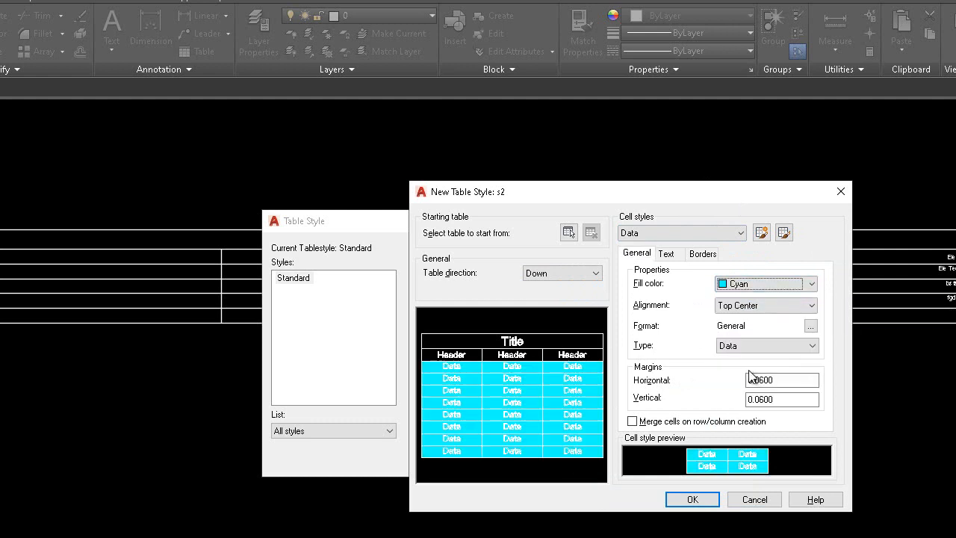
{"action": "left_click", "coordinate": [793, 304]}
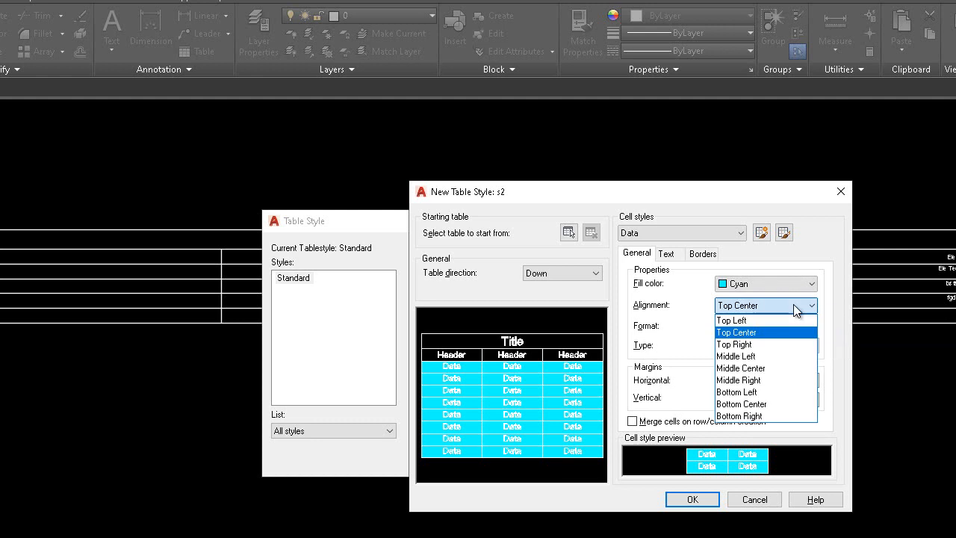
{"action": "left_click", "coordinate": [773, 370]}
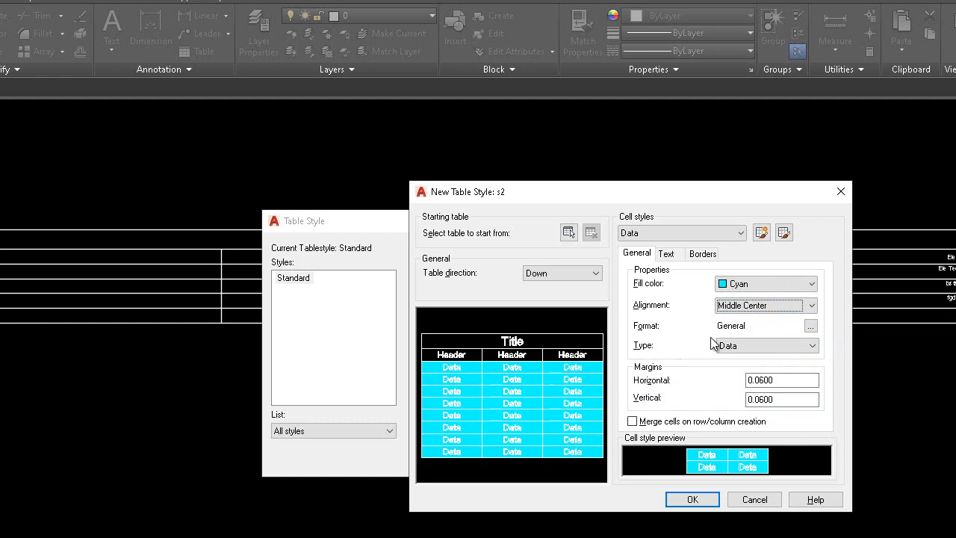
{"action": "left_click", "coordinate": [752, 345]}
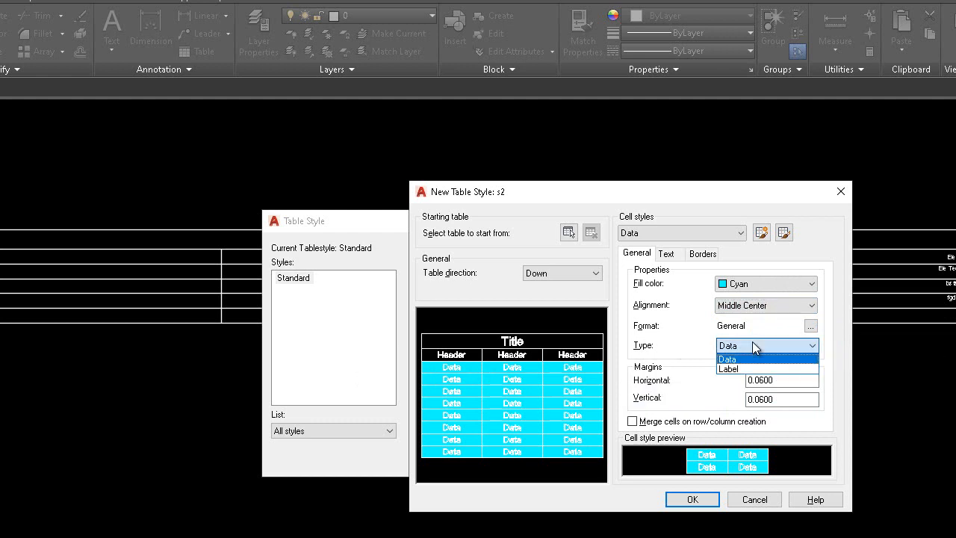
{"action": "left_click", "coordinate": [752, 343]}
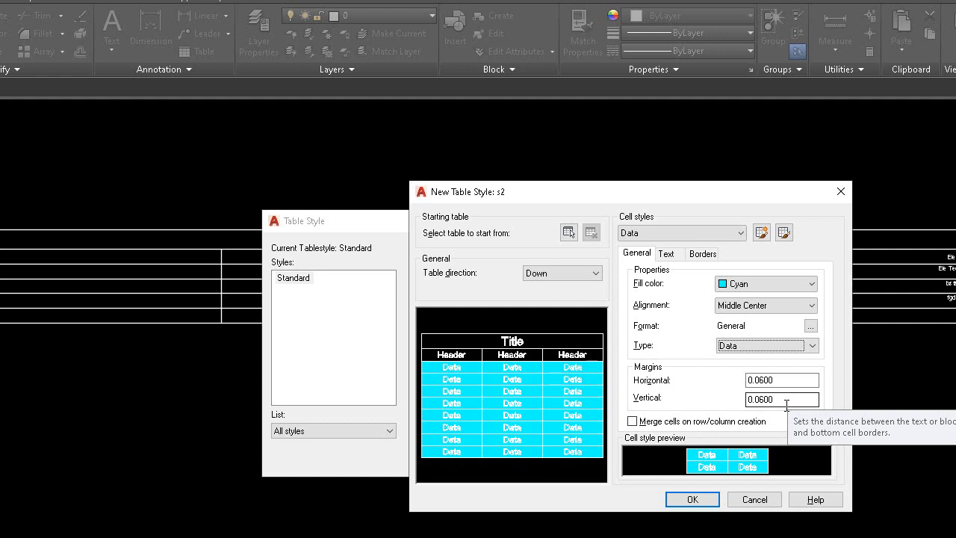
Step: Set the Data cells' text style to s2, text height to 0.3 and text color to Magenta
{"action": "left_click", "coordinate": [665, 255]}
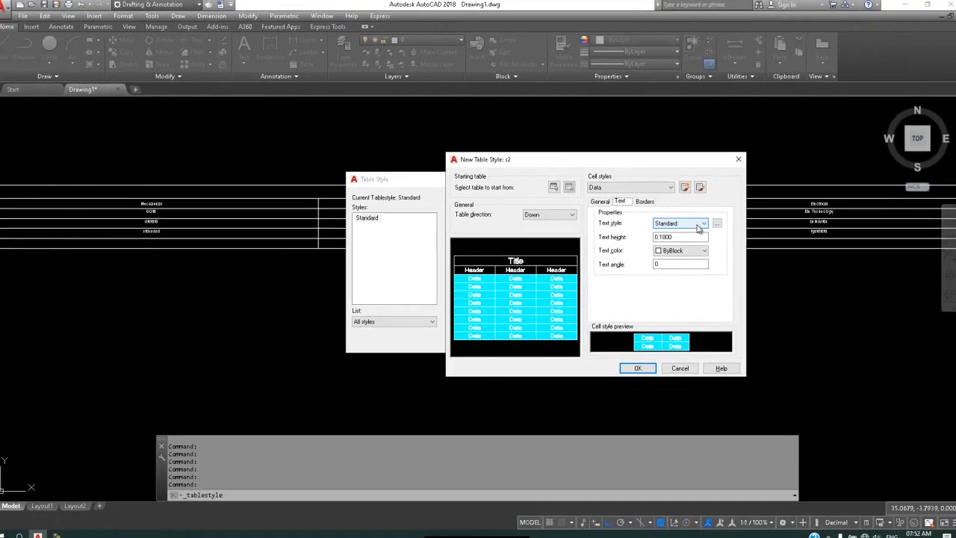
{"action": "left_click", "coordinate": [780, 287]}
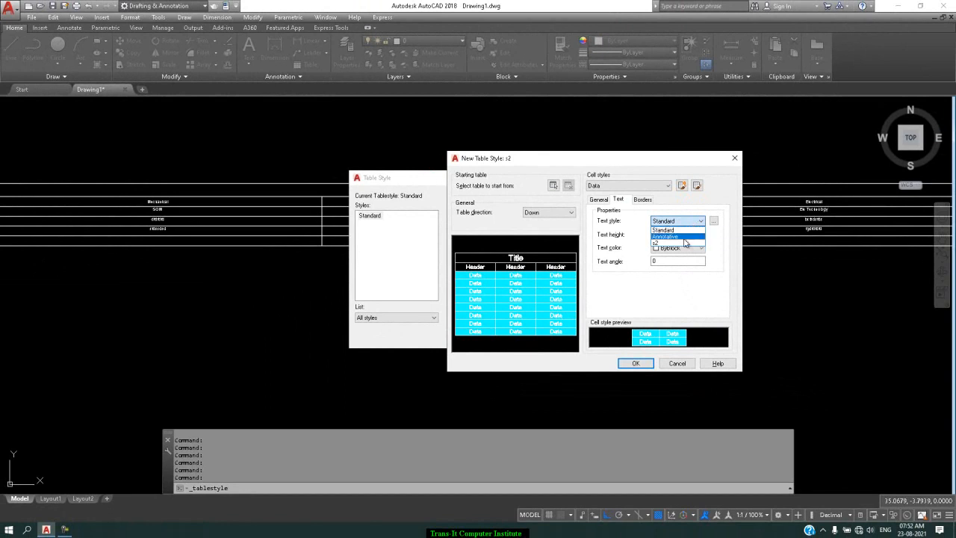
{"action": "left_click", "coordinate": [679, 244]}
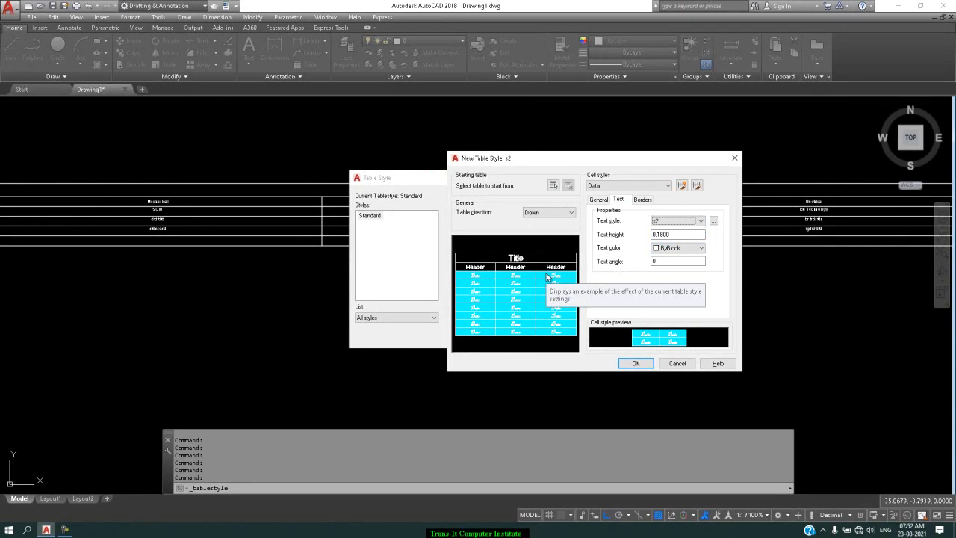
{"action": "double_click", "coordinate": [681, 236]}
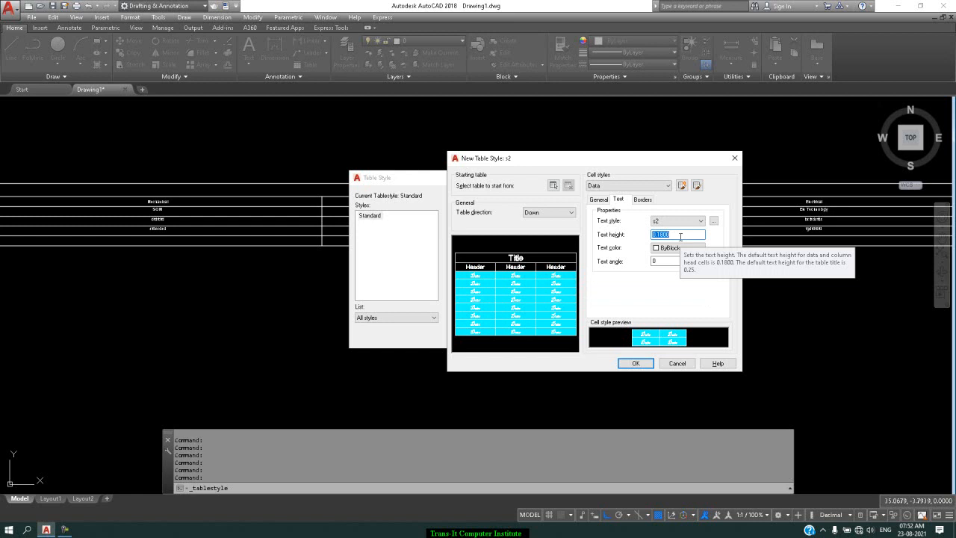
{"action": "key", "text": "BackSpace"}
{"action": "type", "text": "3"}
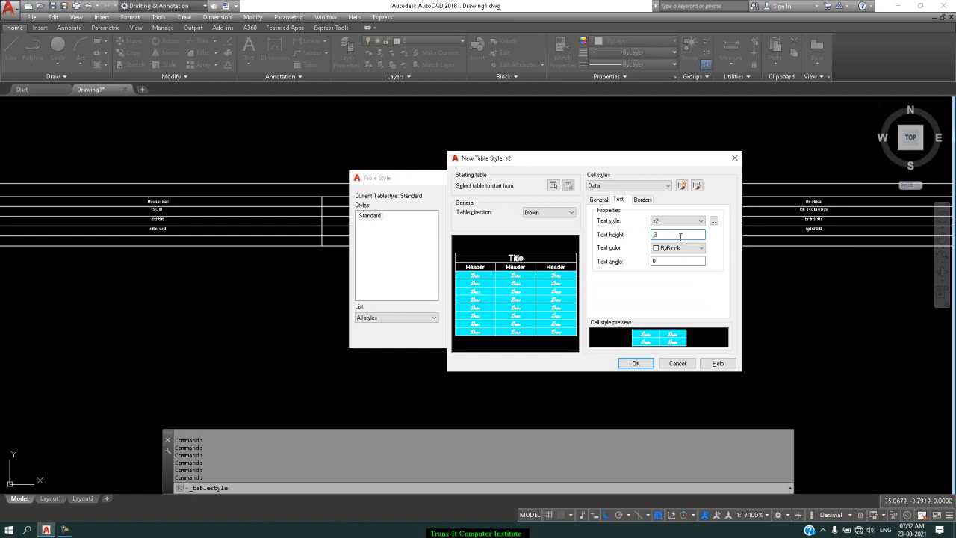
{"action": "left_click", "coordinate": [676, 247]}
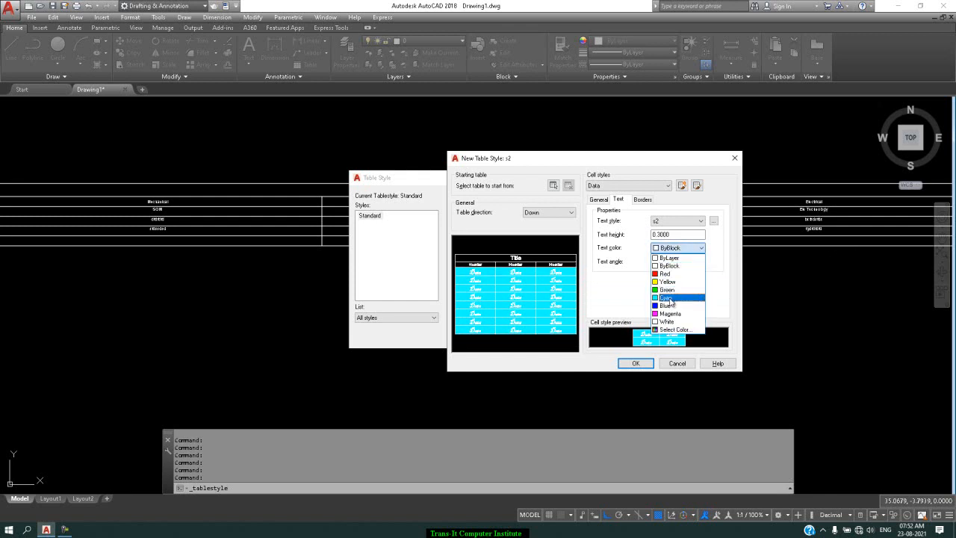
{"action": "left_click", "coordinate": [669, 314]}
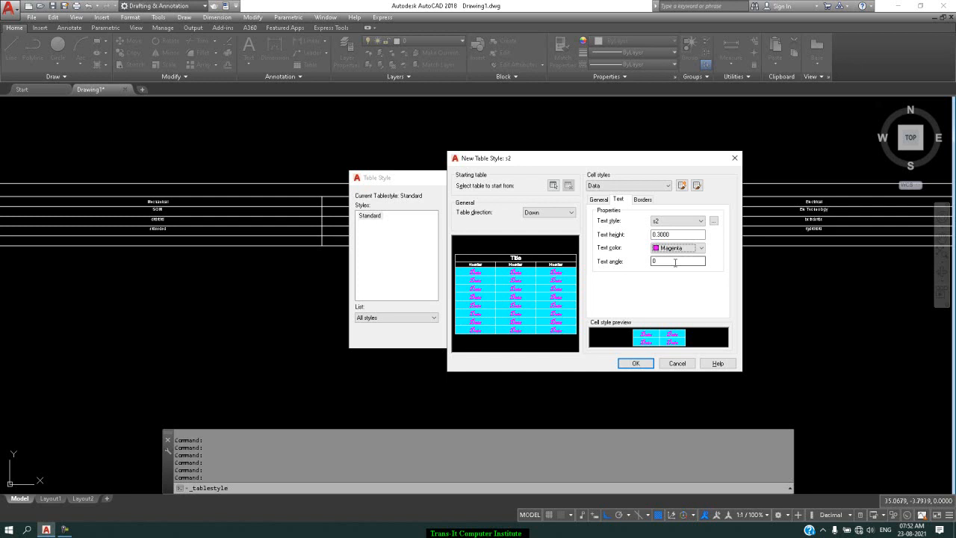
Step: View the Data cells' border properties and switch to editing the Title cell style
{"action": "left_click", "coordinate": [644, 199]}
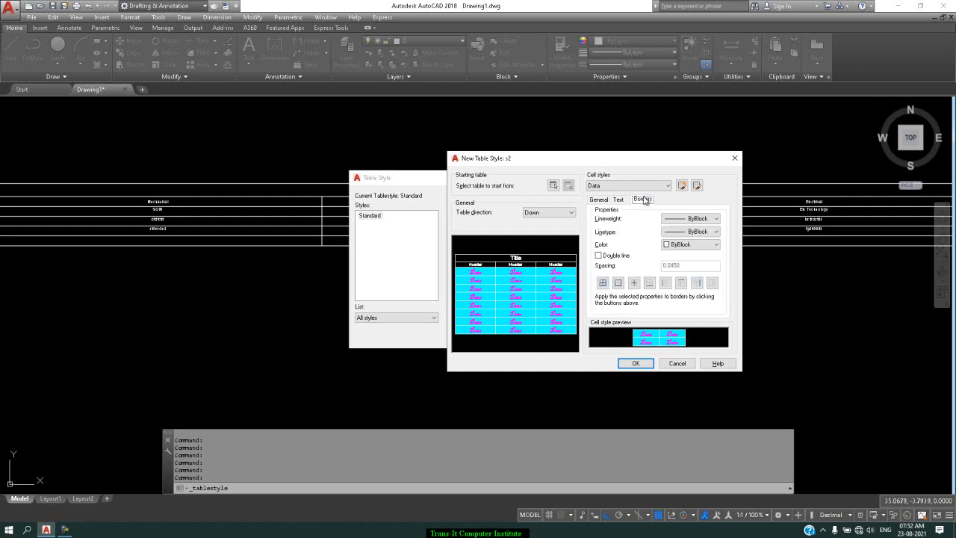
{"action": "left_click", "coordinate": [649, 187]}
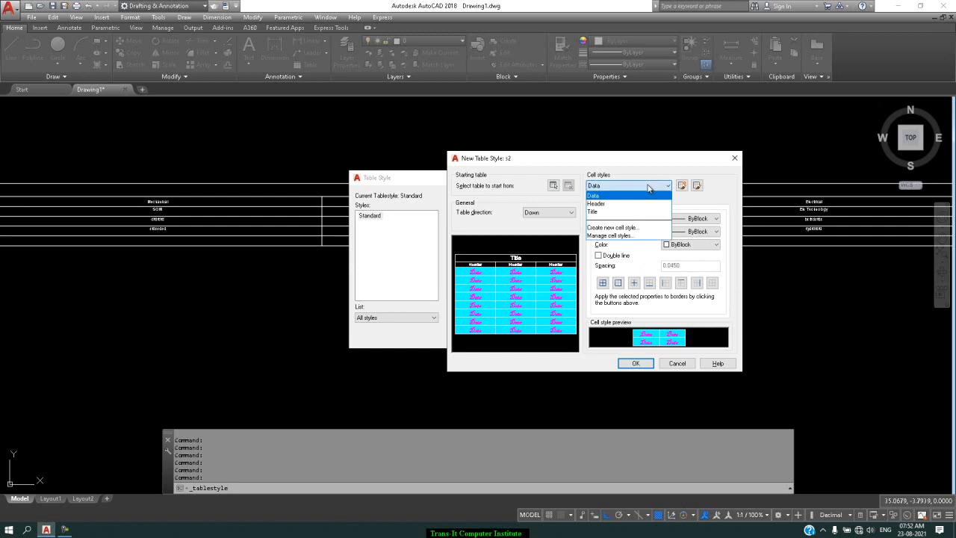
{"action": "left_click", "coordinate": [648, 188]}
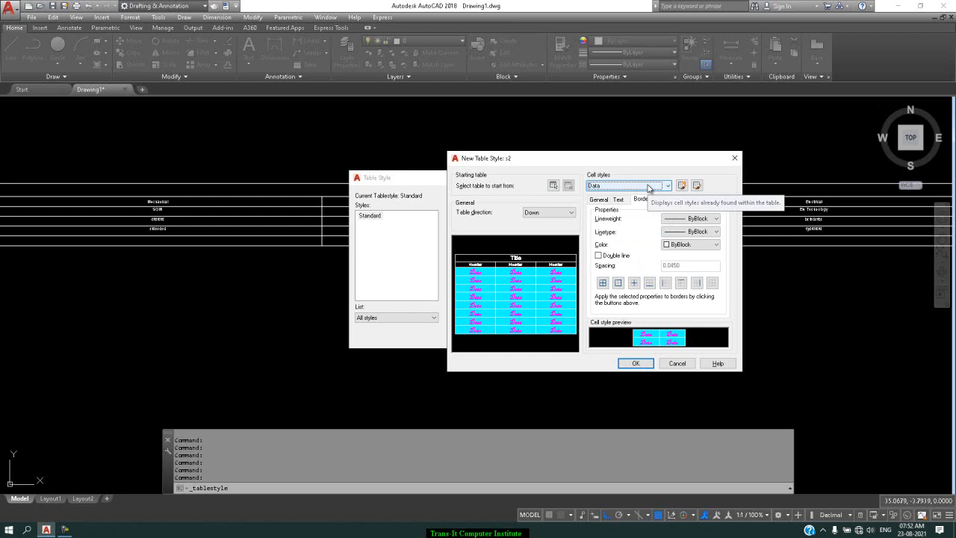
{"action": "left_click", "coordinate": [648, 187]}
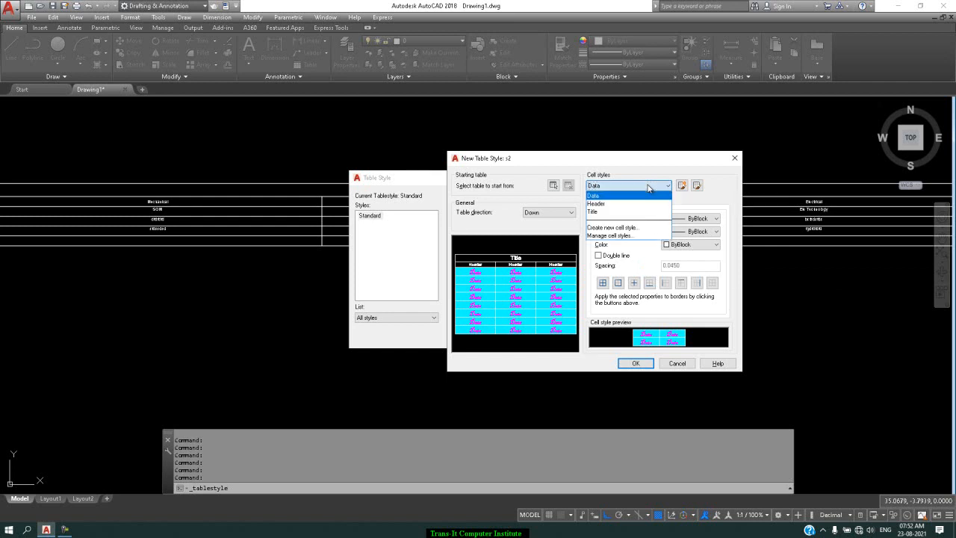
{"action": "left_click", "coordinate": [630, 212]}
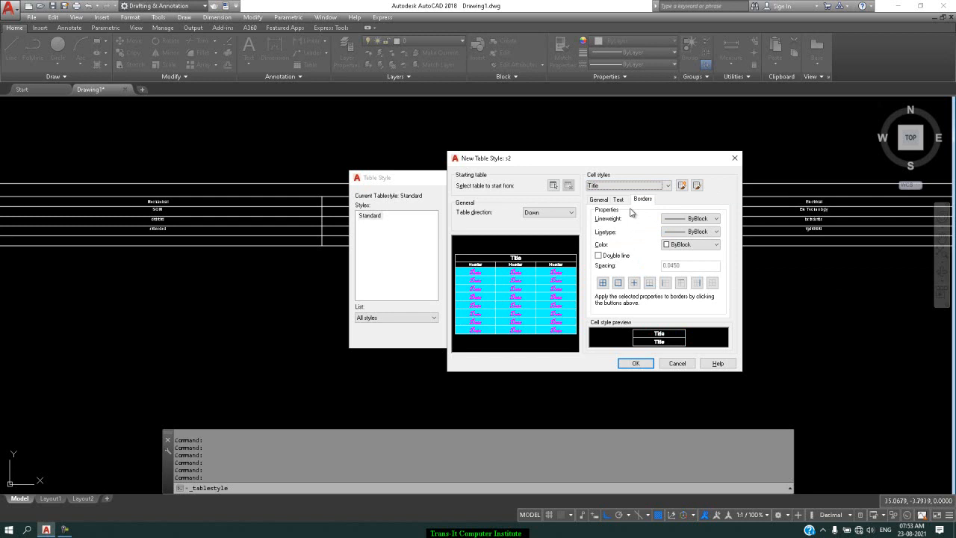
Step: Try turning off cell merging on row/column creation for the Title cells and turn it back on
{"action": "left_click", "coordinate": [602, 201]}
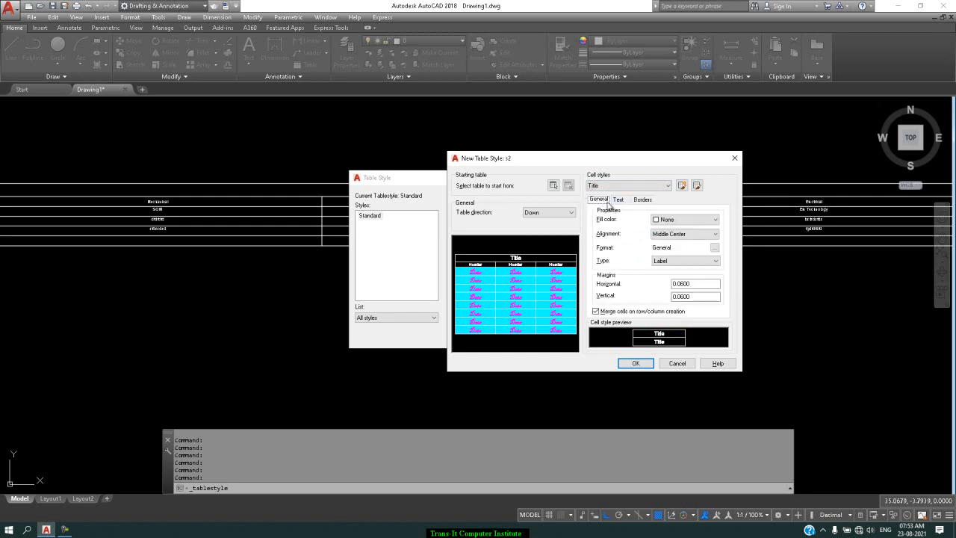
{"action": "left_click", "coordinate": [678, 263]}
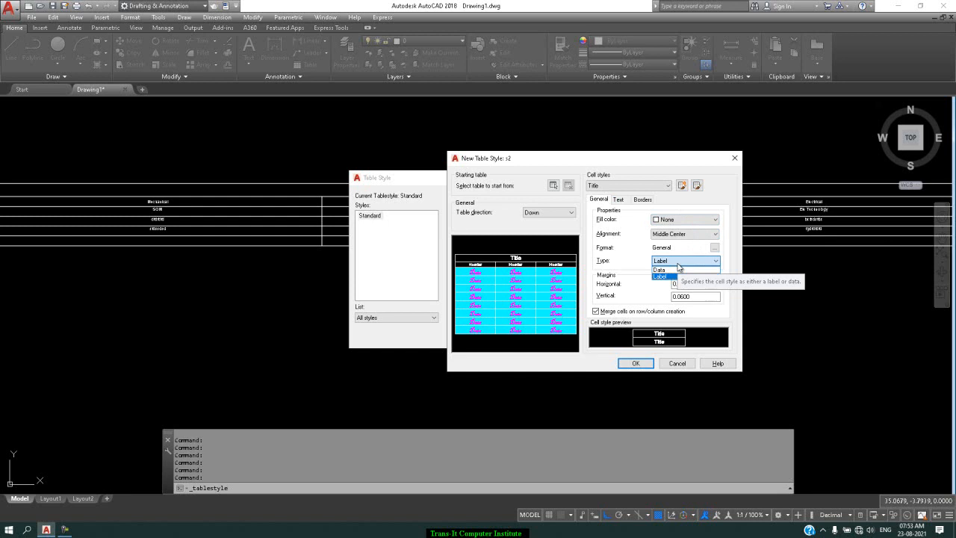
{"action": "left_click", "coordinate": [678, 264]}
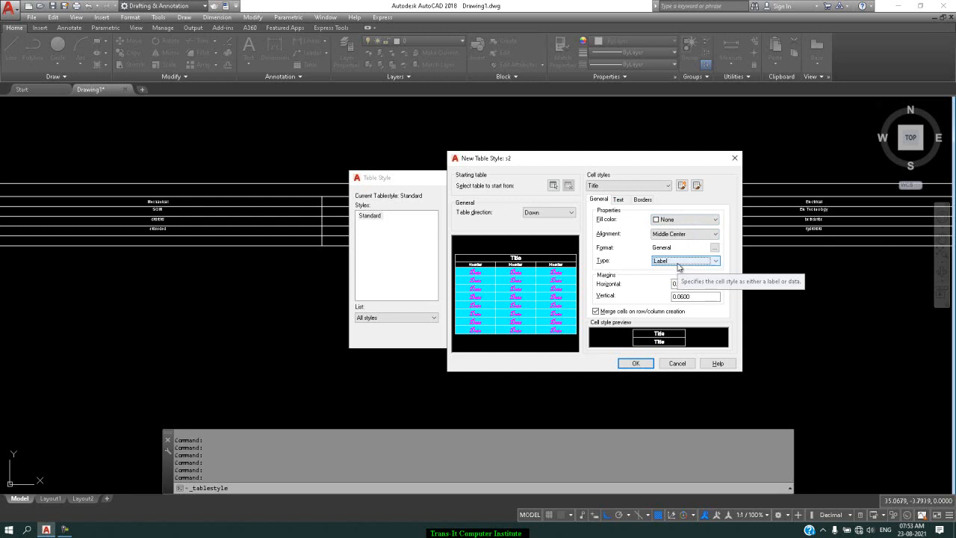
{"action": "left_click", "coordinate": [596, 311]}
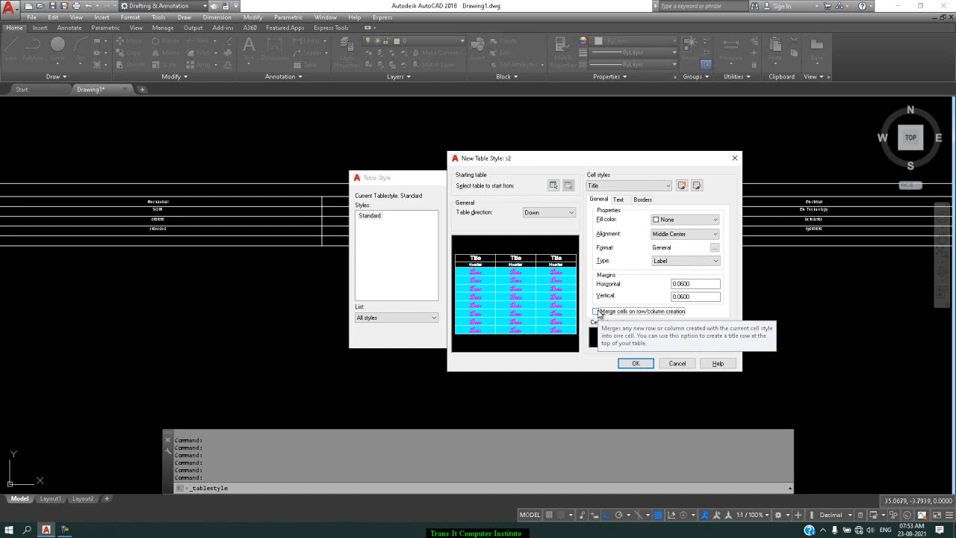
{"action": "left_click", "coordinate": [596, 311]}
Step: Set the Title cells' text height to 0.75 and text color to Red
{"action": "left_click", "coordinate": [620, 201]}
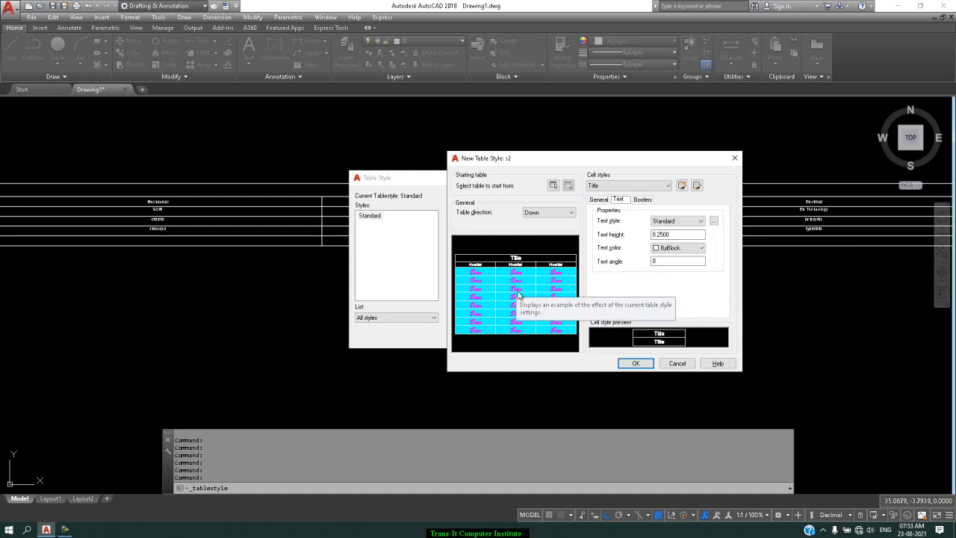
{"action": "left_click_drag", "start_coordinate": [675, 234], "coordinate": [630, 235]}
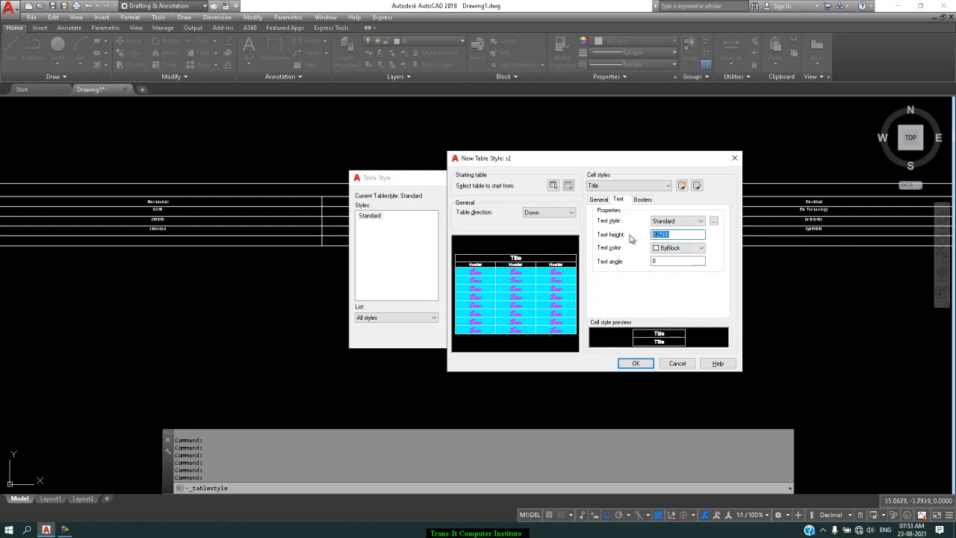
{"action": "type", "text": ".75"}
{"action": "left_click", "coordinate": [678, 260]}
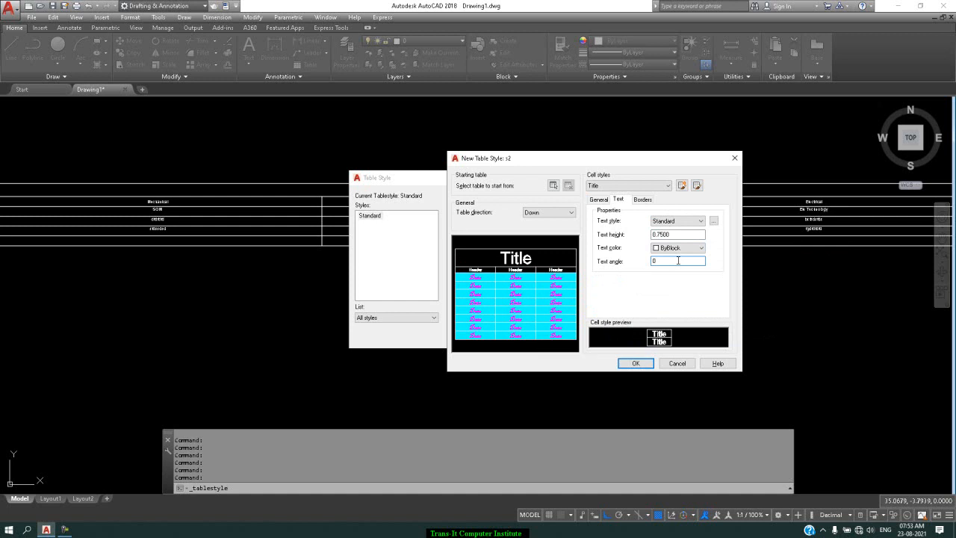
{"action": "left_click", "coordinate": [682, 247]}
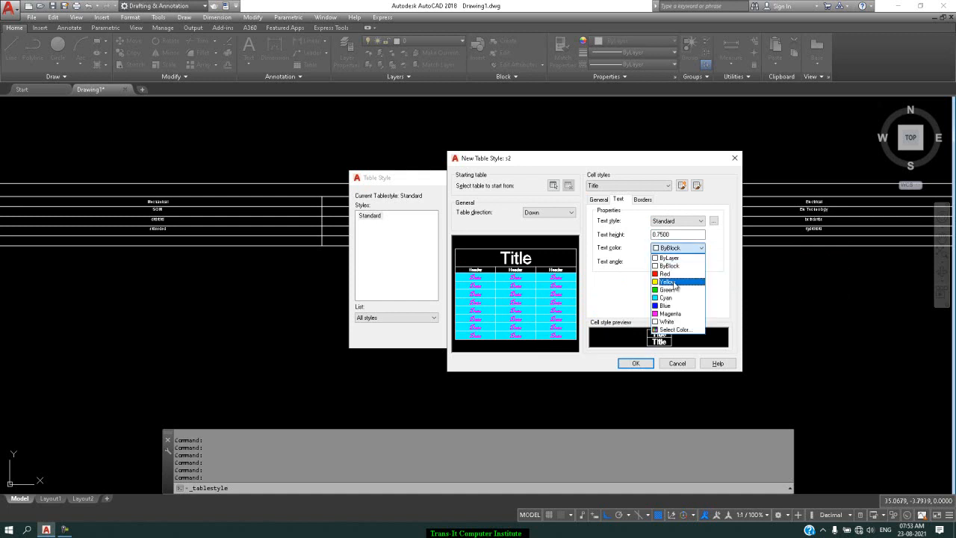
{"action": "left_click", "coordinate": [672, 274]}
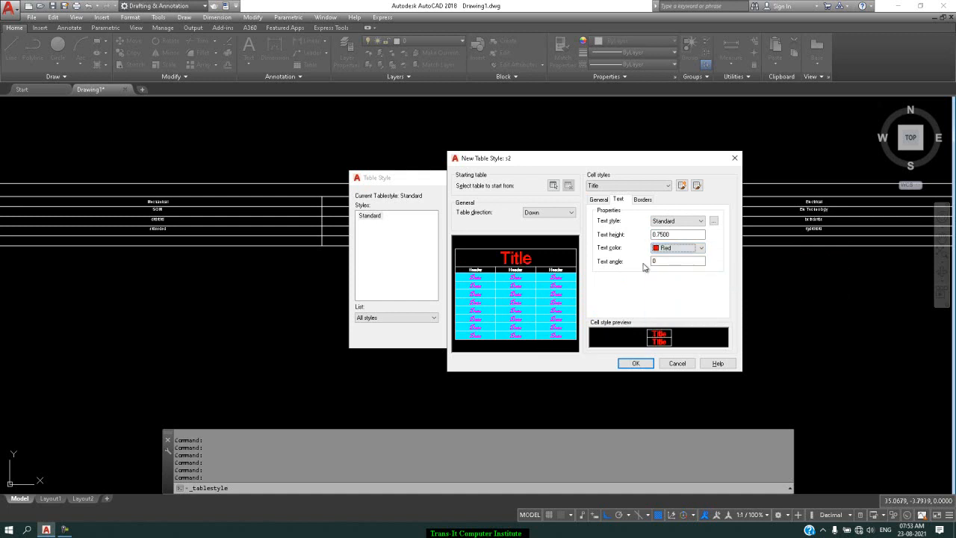
Step: Set the Header cells' text height to 0.6 and text color to Yellow
{"action": "left_click", "coordinate": [651, 186]}
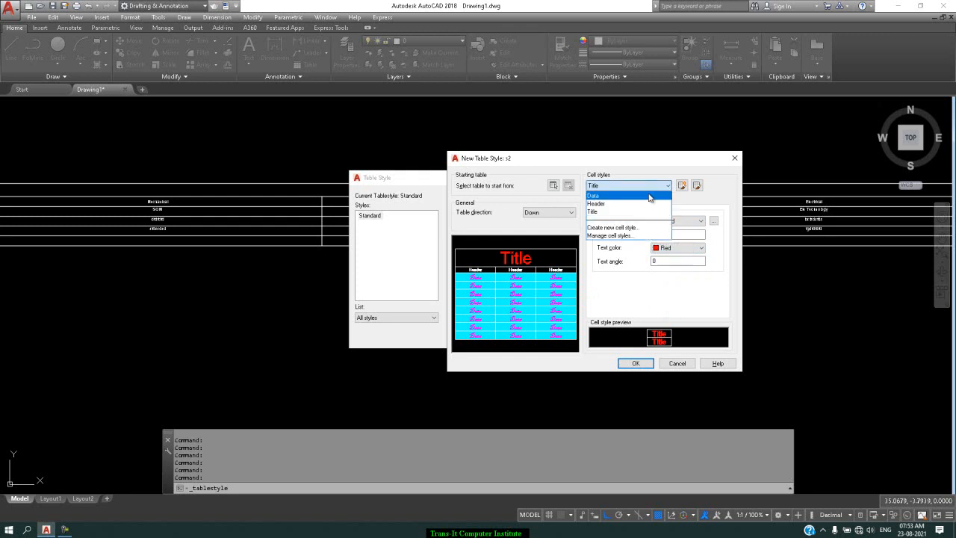
{"action": "left_click", "coordinate": [643, 203]}
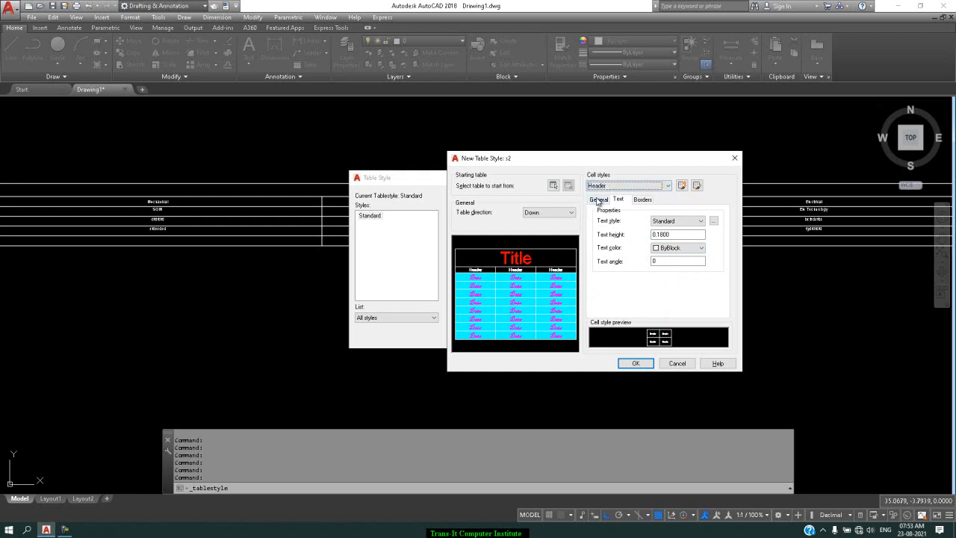
{"action": "double_click", "coordinate": [668, 234]}
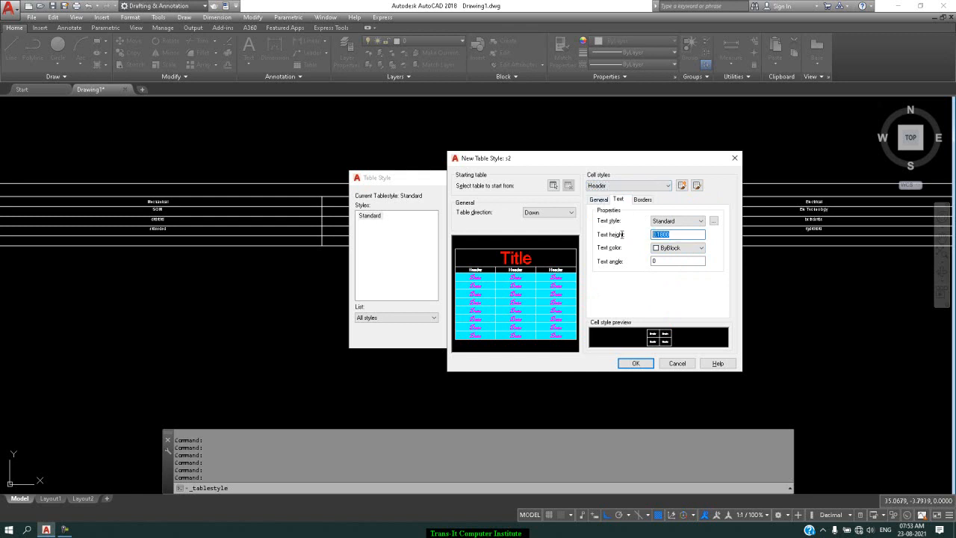
{"action": "type", "text": "6"}
{"action": "left_click", "coordinate": [664, 249]}
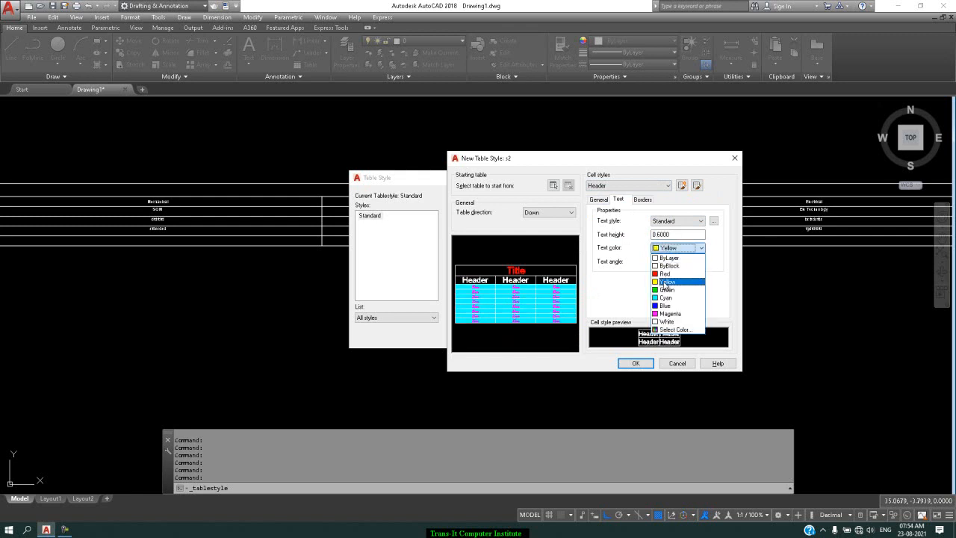
{"action": "left_click", "coordinate": [664, 282]}
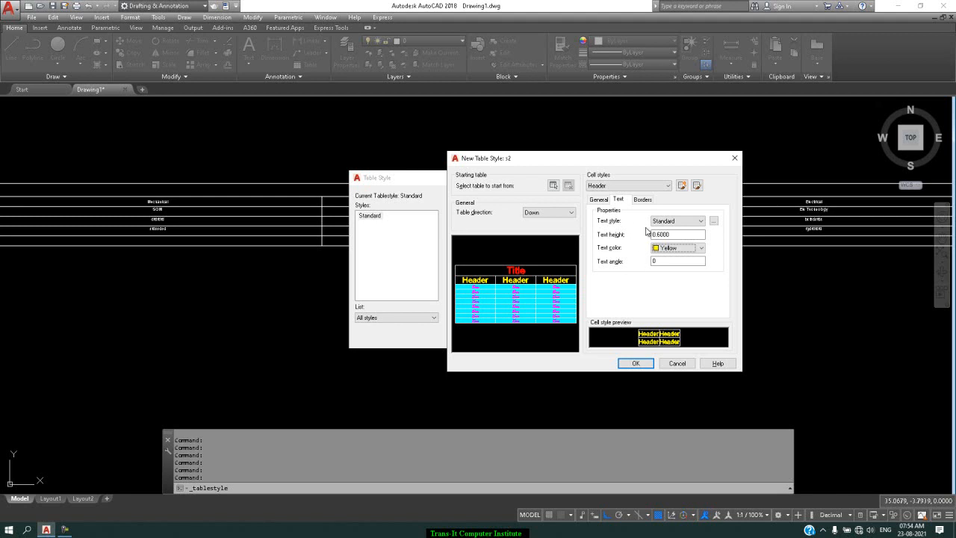
Step: Check the Header cells' general properties, save the s2 table style and close the table style manager
{"action": "left_click", "coordinate": [603, 201]}
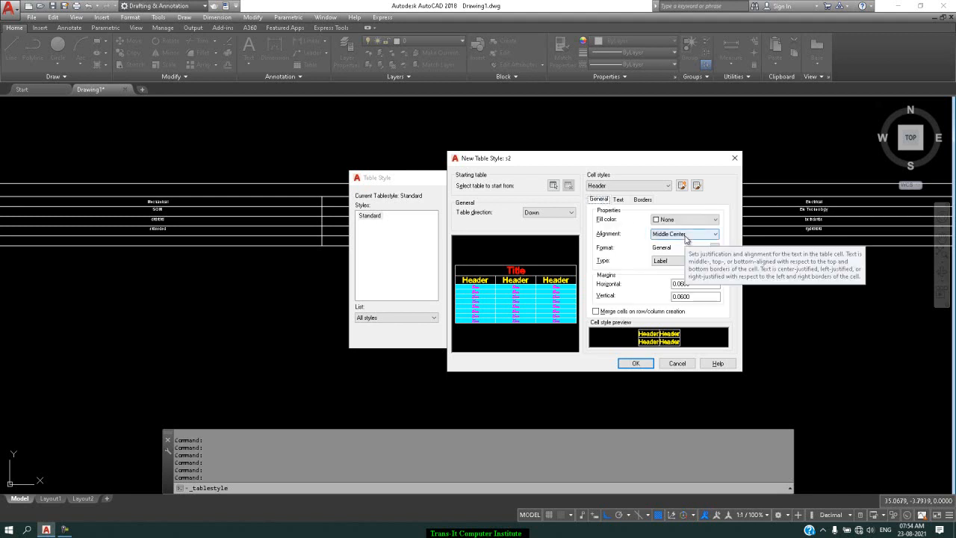
{"action": "left_click", "coordinate": [634, 363]}
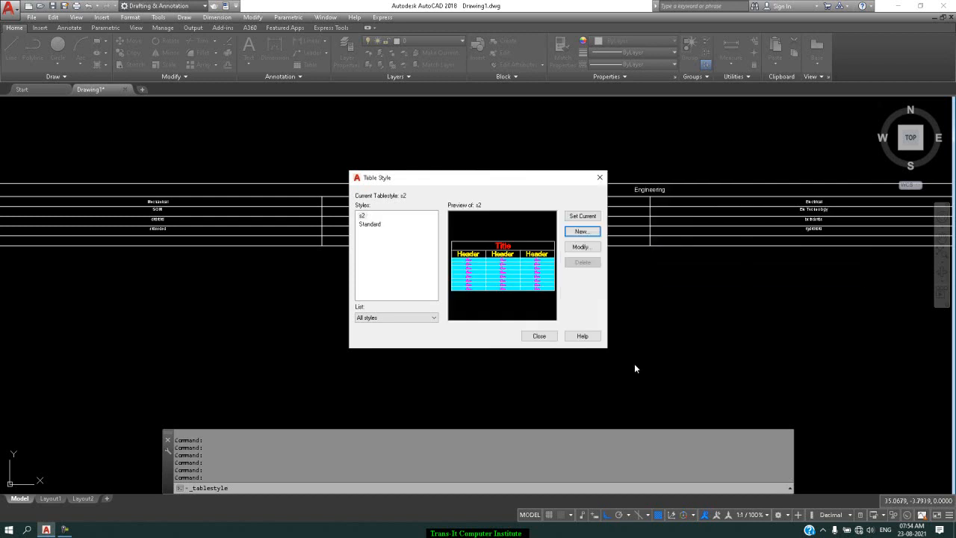
{"action": "left_click", "coordinate": [602, 182]}
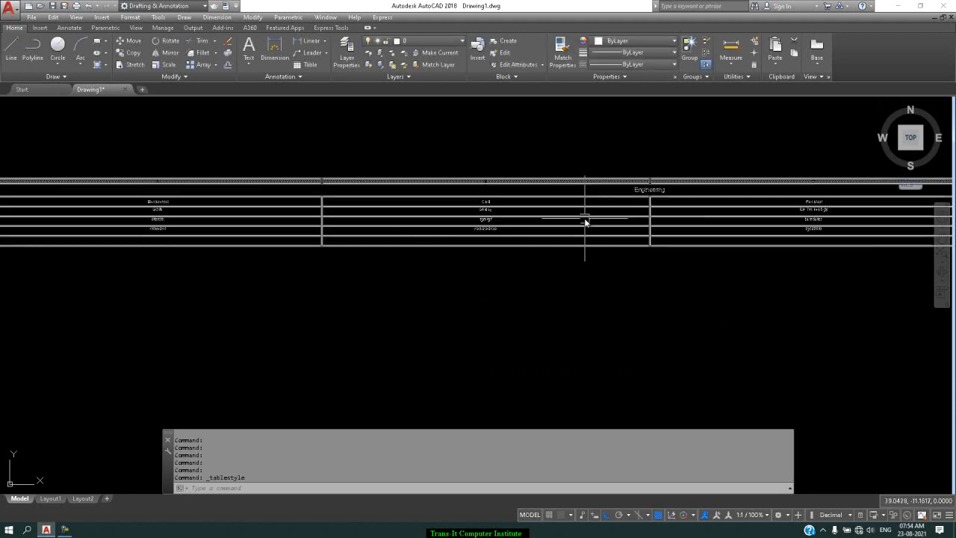
Step: Apply the s2 table style to the Engineering table, deselect it and check the Mechanical column's Data cells
{"action": "left_click", "coordinate": [580, 183]}
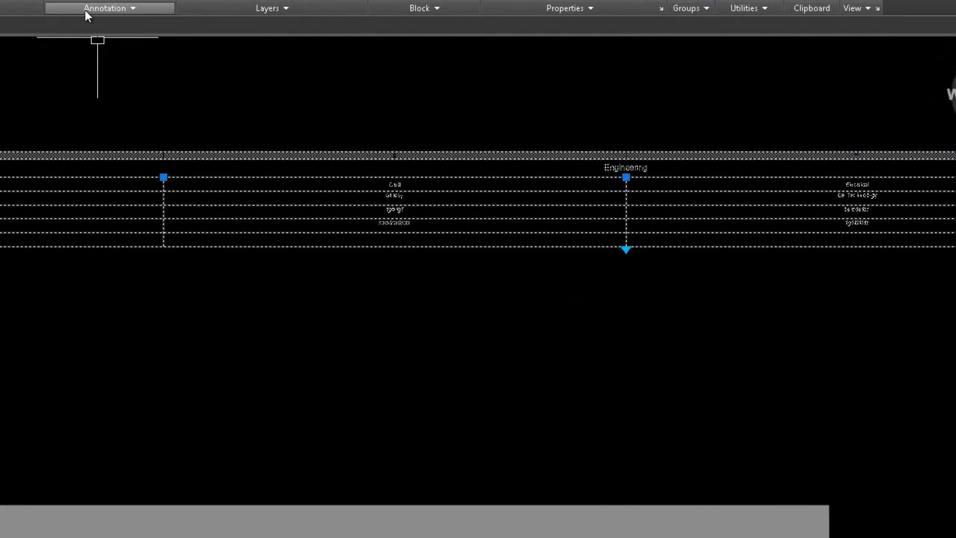
{"action": "left_click", "coordinate": [273, 76]}
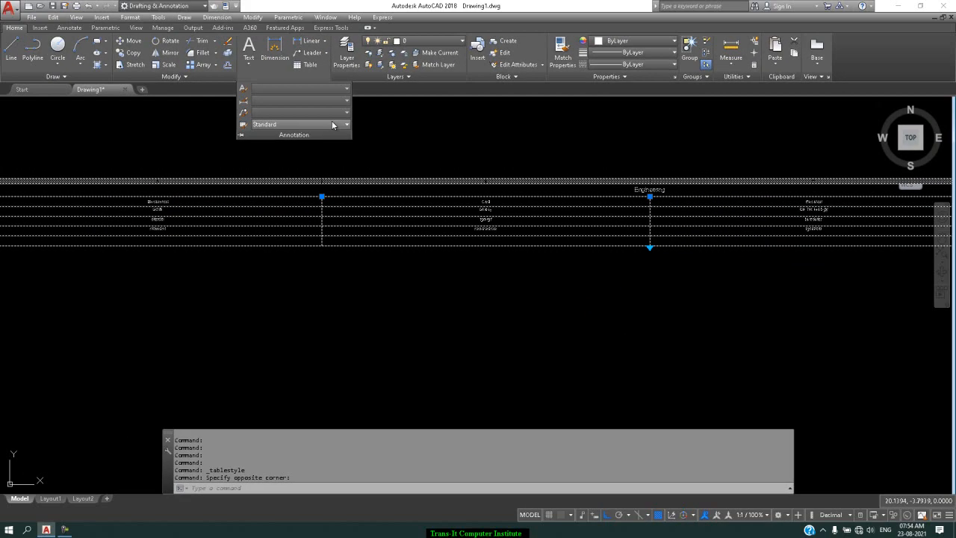
{"action": "left_click", "coordinate": [144, 65]}
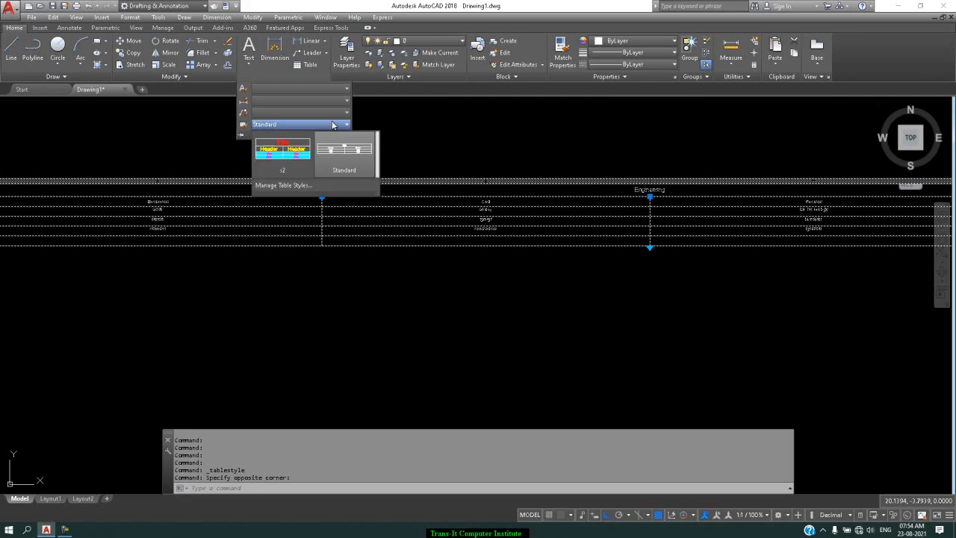
{"action": "left_click", "coordinate": [297, 154]}
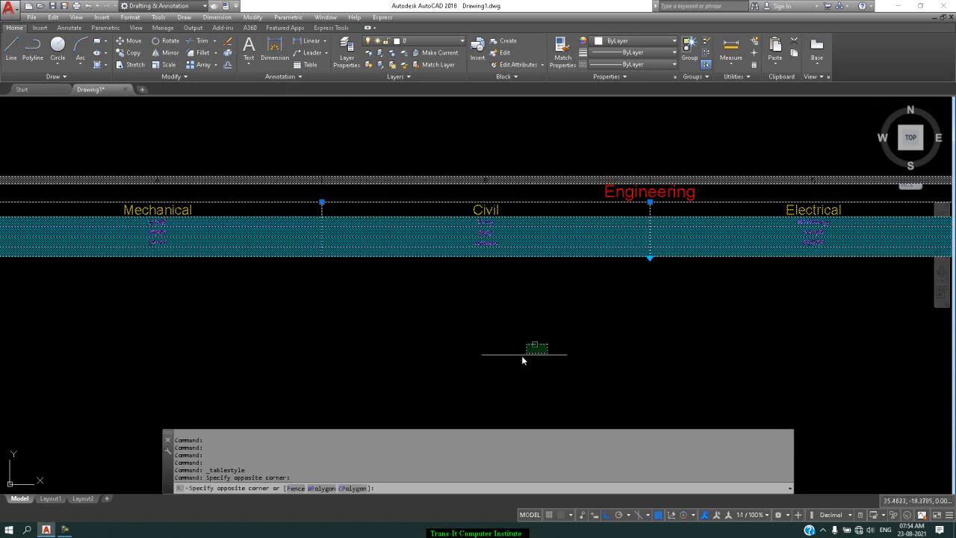
{"action": "left_click", "coordinate": [534, 352]}
{"action": "scroll", "coordinate": [201, 241], "scroll_direction": "up", "scroll_amount": 3}
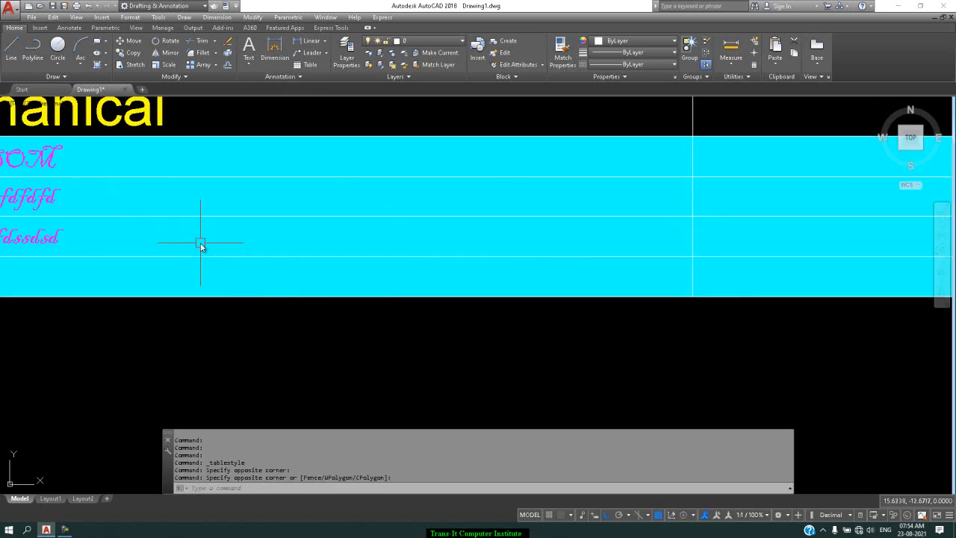
{"action": "scroll", "coordinate": [200, 245], "scroll_direction": "down", "scroll_amount": 1}
{"action": "scroll", "coordinate": [200, 244], "scroll_direction": "down", "scroll_amount": 3}
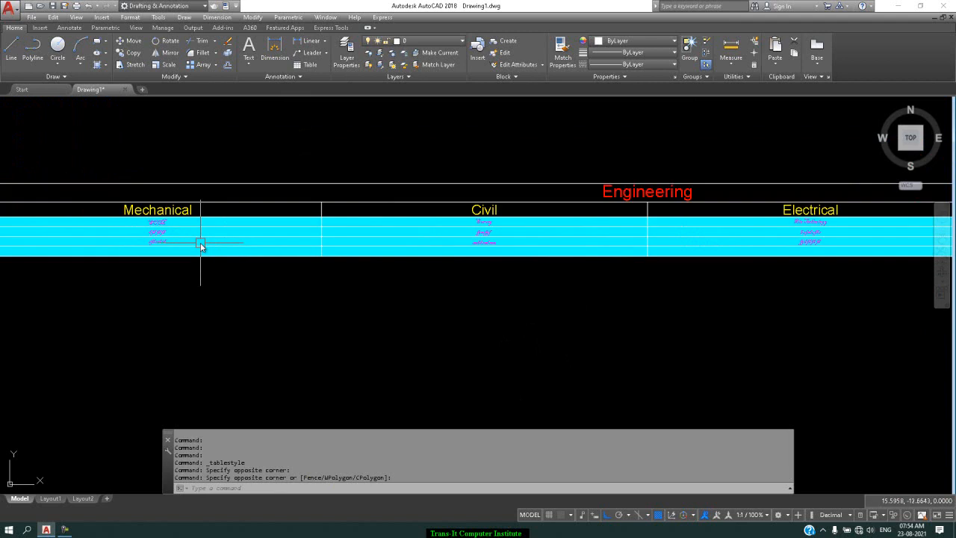
{"action": "scroll", "coordinate": [200, 244], "scroll_direction": "up", "scroll_amount": 1}
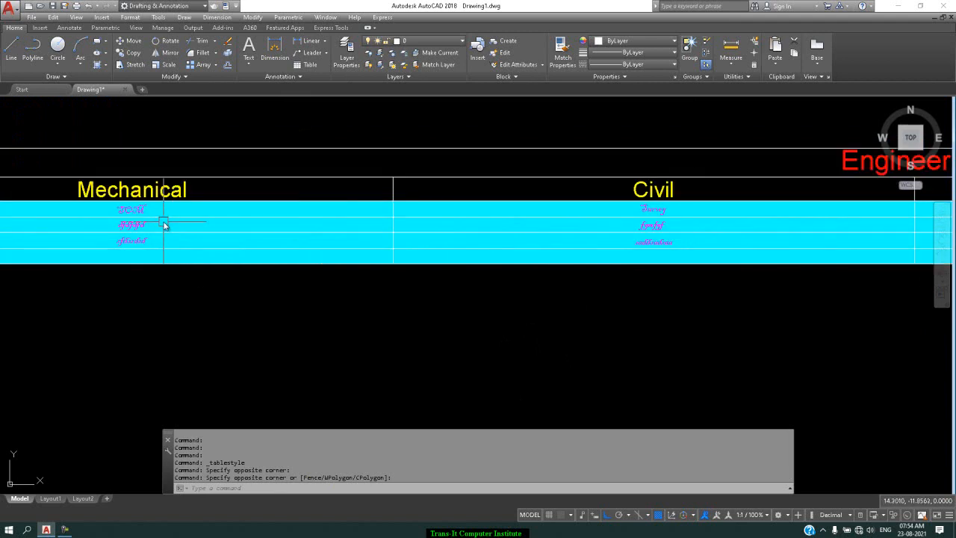
{"action": "scroll", "coordinate": [157, 220], "scroll_direction": "up", "scroll_amount": 4}
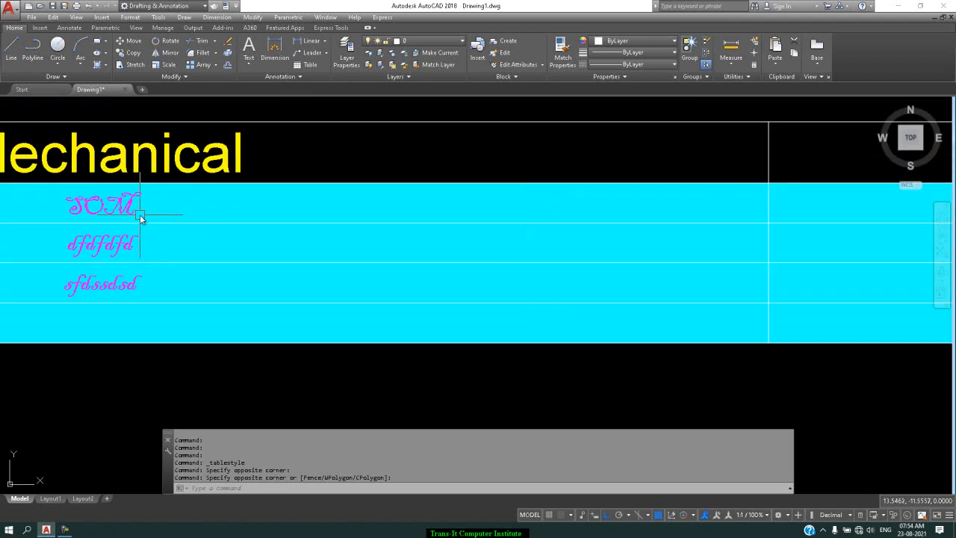
{"action": "scroll", "coordinate": [140, 218], "scroll_direction": "down", "scroll_amount": 4}
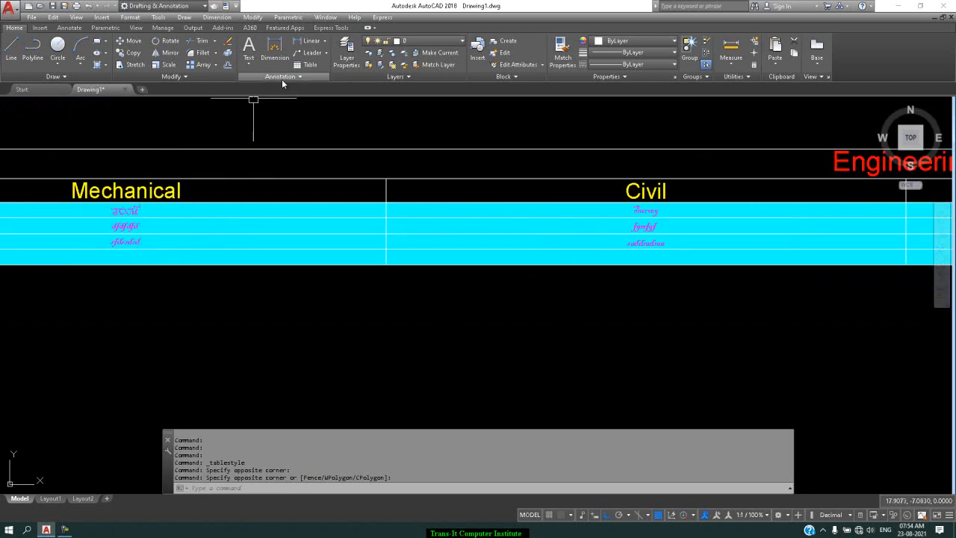
Step: Modify the s2 table style so that the Data cells use the Standard text style
{"action": "left_click", "coordinate": [279, 77]}
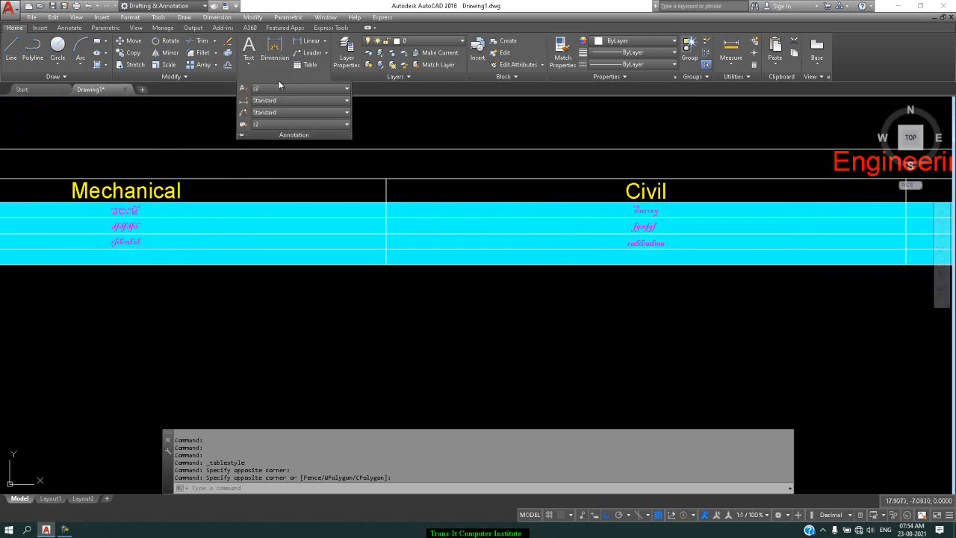
{"action": "left_click", "coordinate": [241, 125]}
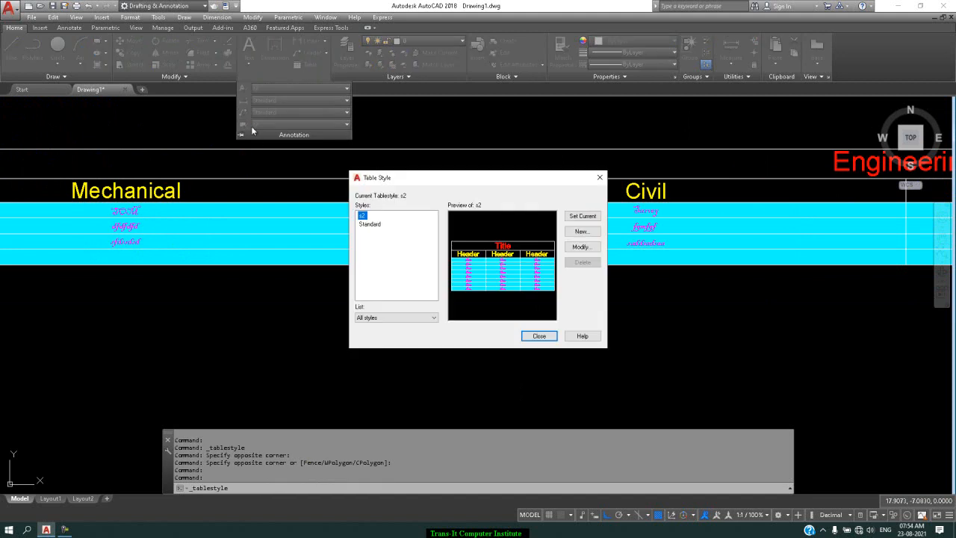
{"action": "left_click", "coordinate": [594, 249]}
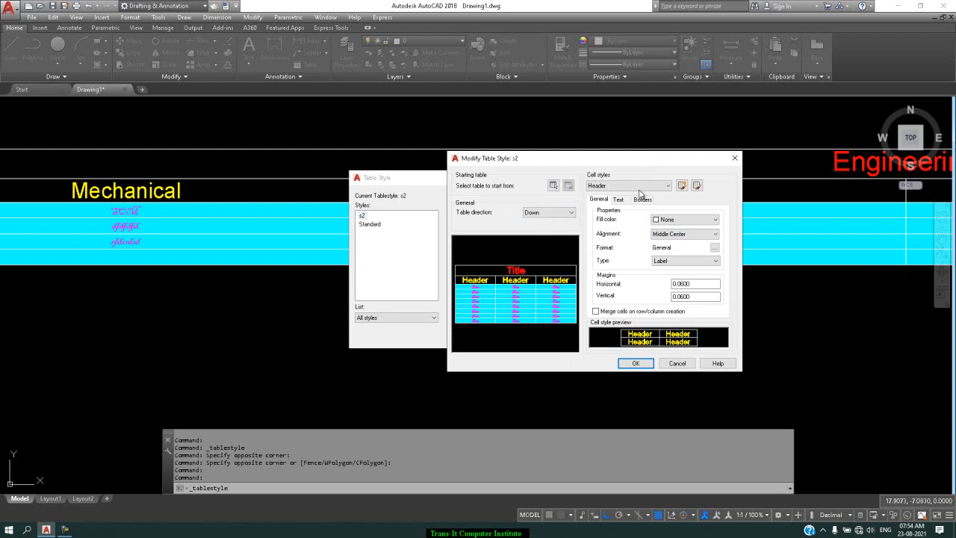
{"action": "left_click", "coordinate": [633, 185]}
{"action": "left_click", "coordinate": [640, 195]}
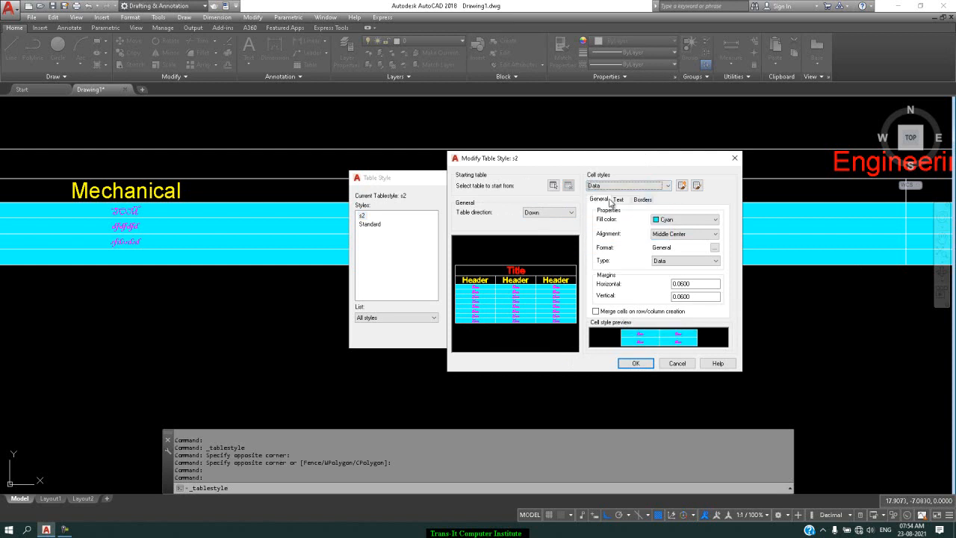
{"action": "left_click", "coordinate": [619, 200]}
{"action": "left_click", "coordinate": [689, 221]}
{"action": "left_click", "coordinate": [681, 230]}
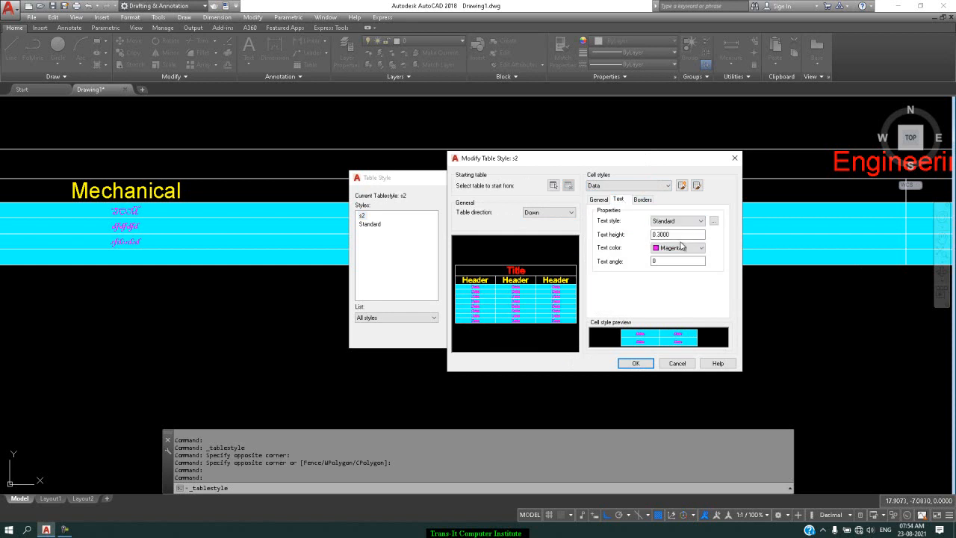
Step: Set the Data cells' fill color to None, save the s2 style and close the table style manager
{"action": "left_click", "coordinate": [598, 199]}
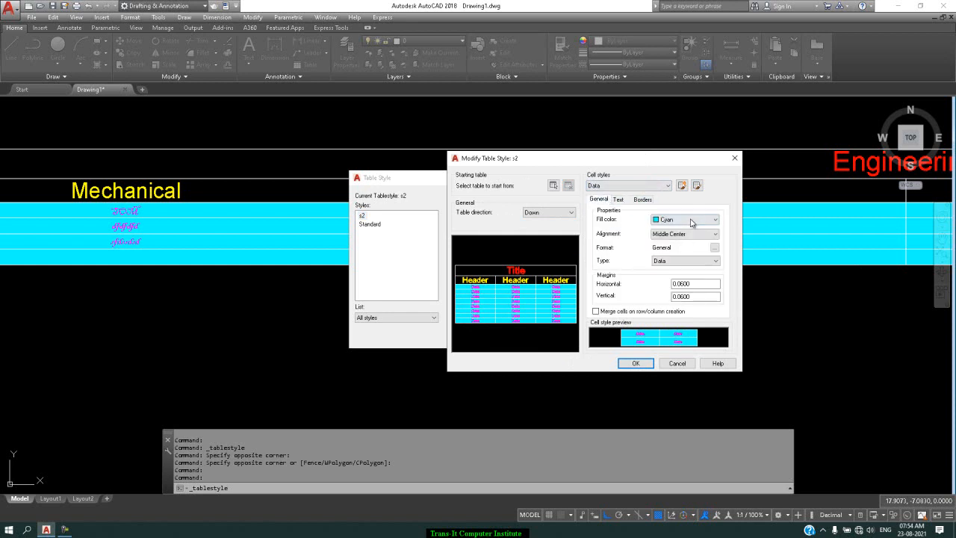
{"action": "left_click", "coordinate": [694, 221]}
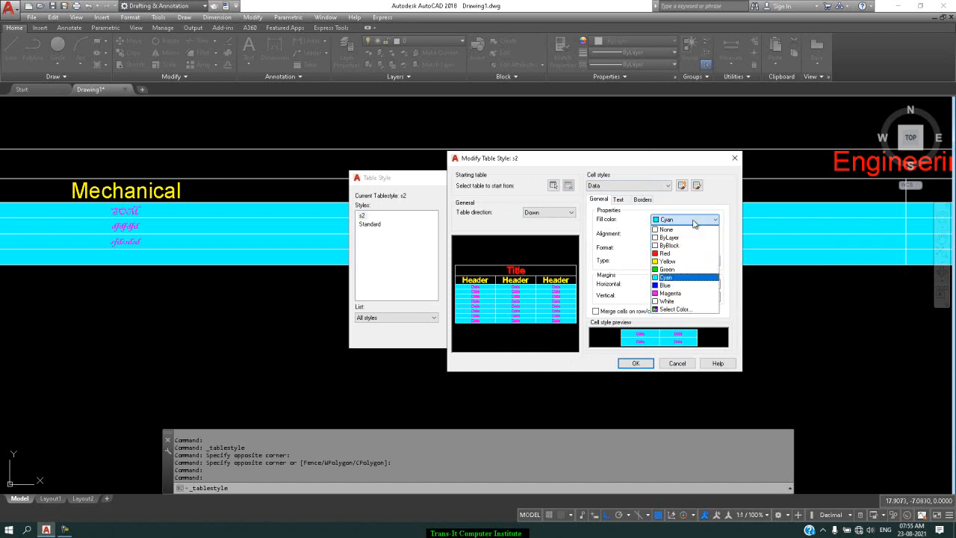
{"action": "left_click", "coordinate": [693, 230]}
{"action": "left_click", "coordinate": [635, 363]}
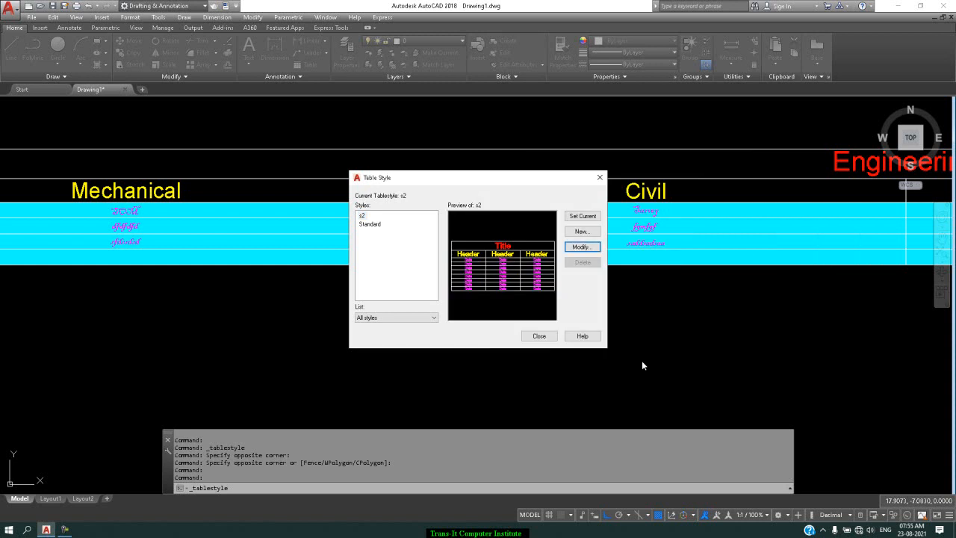
{"action": "left_click", "coordinate": [549, 336]}
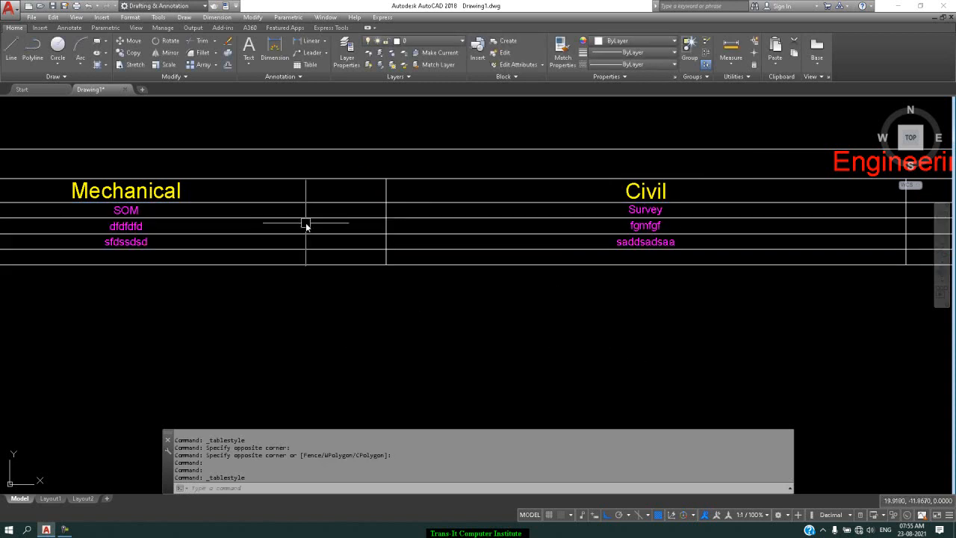
Step: Examine the restyled Engineering table's title, header and data rows across its columns
{"action": "scroll", "coordinate": [306, 224], "scroll_direction": "down", "scroll_amount": 4}
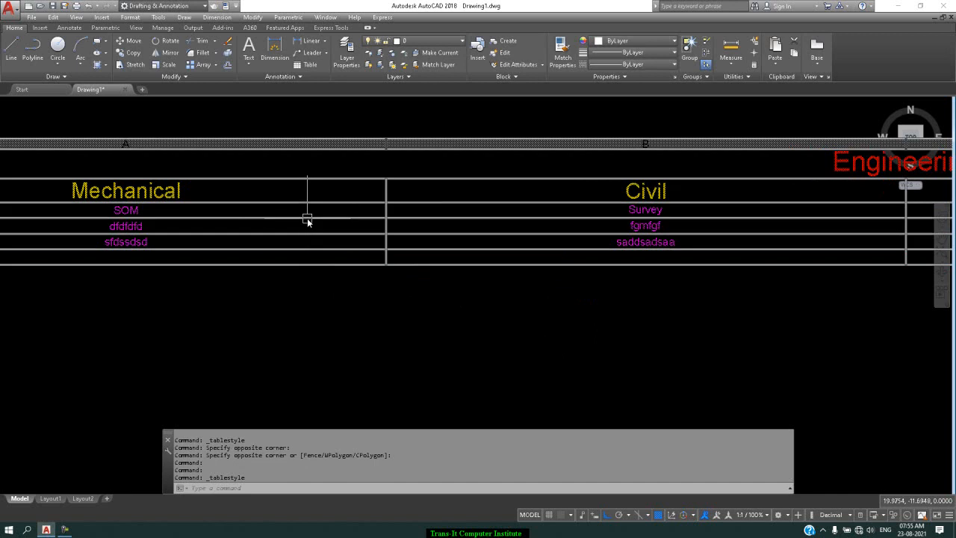
{"action": "scroll", "coordinate": [307, 220], "scroll_direction": "up", "scroll_amount": 6}
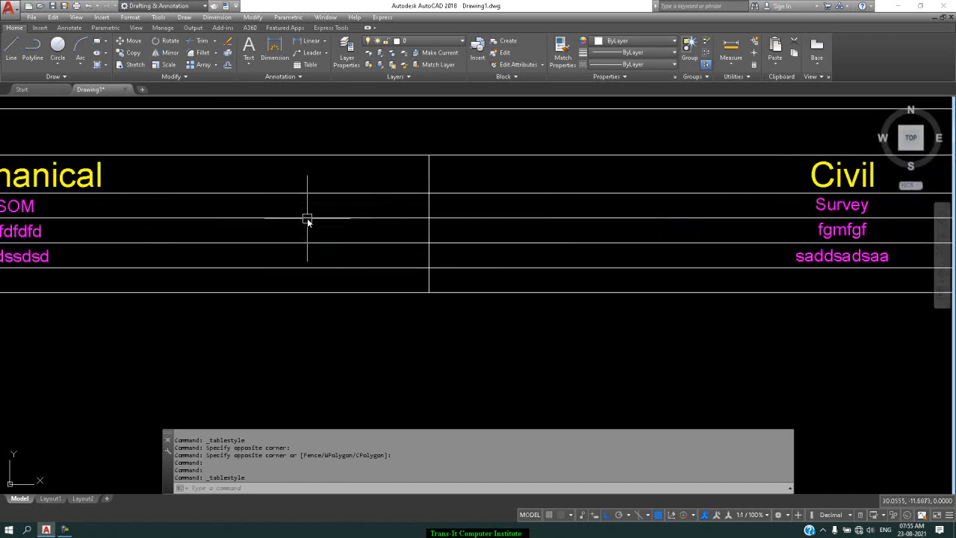
{"action": "scroll", "coordinate": [307, 220], "scroll_direction": "down", "scroll_amount": 5}
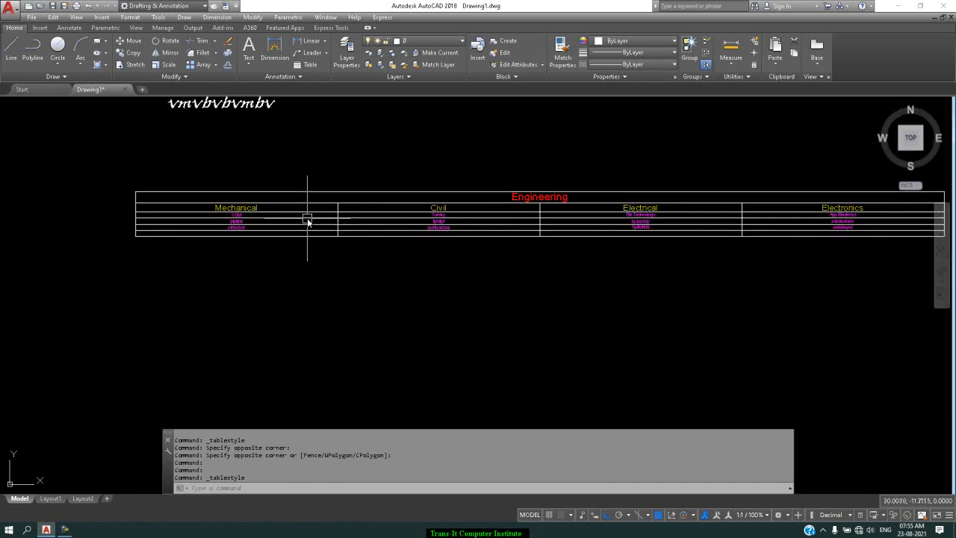
{"action": "left_click", "coordinate": [318, 203]}
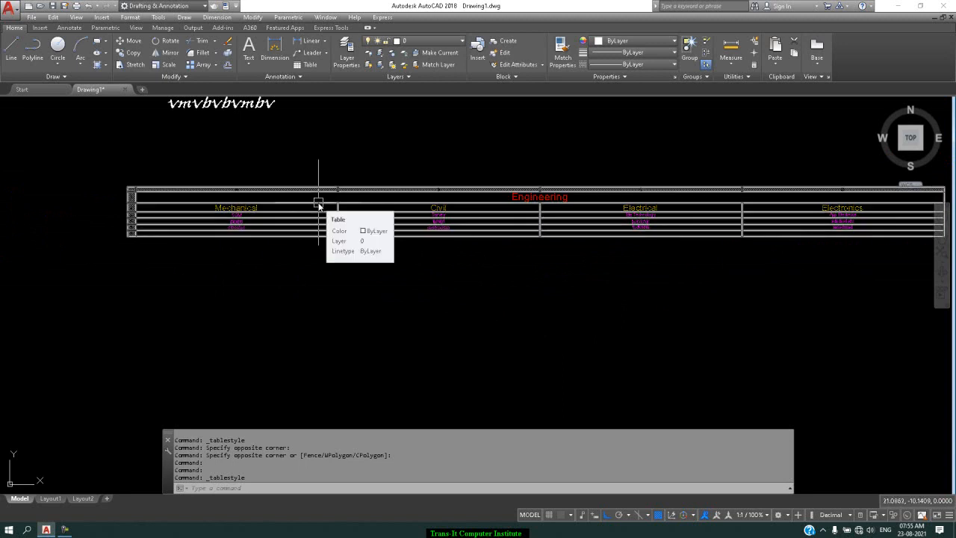
{"action": "scroll", "coordinate": [313, 220], "scroll_direction": "up", "scroll_amount": 2}
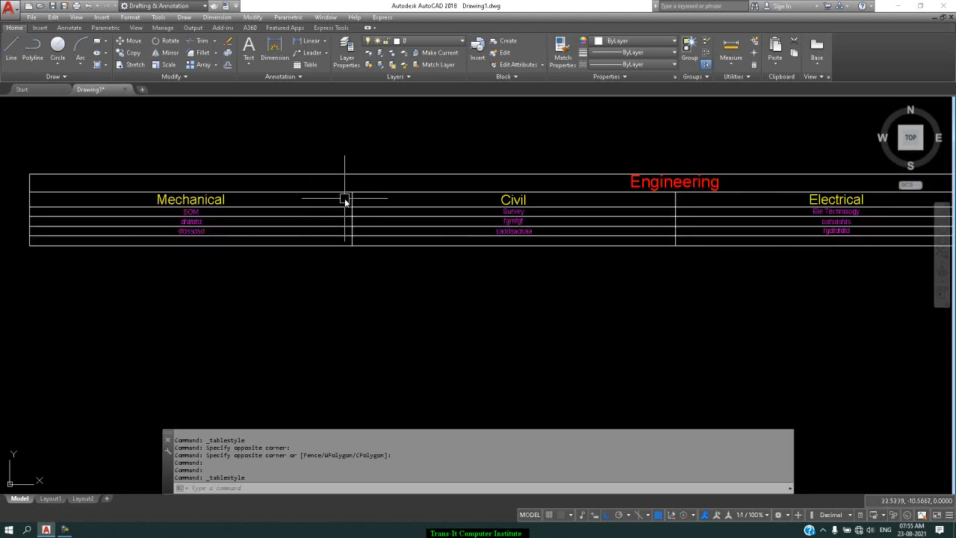
{"action": "scroll", "coordinate": [344, 199], "scroll_direction": "down", "scroll_amount": 2}
{"action": "scroll", "coordinate": [344, 200], "scroll_direction": "down", "scroll_amount": 3}
{"action": "scroll", "coordinate": [345, 202], "scroll_direction": "up", "scroll_amount": 6}
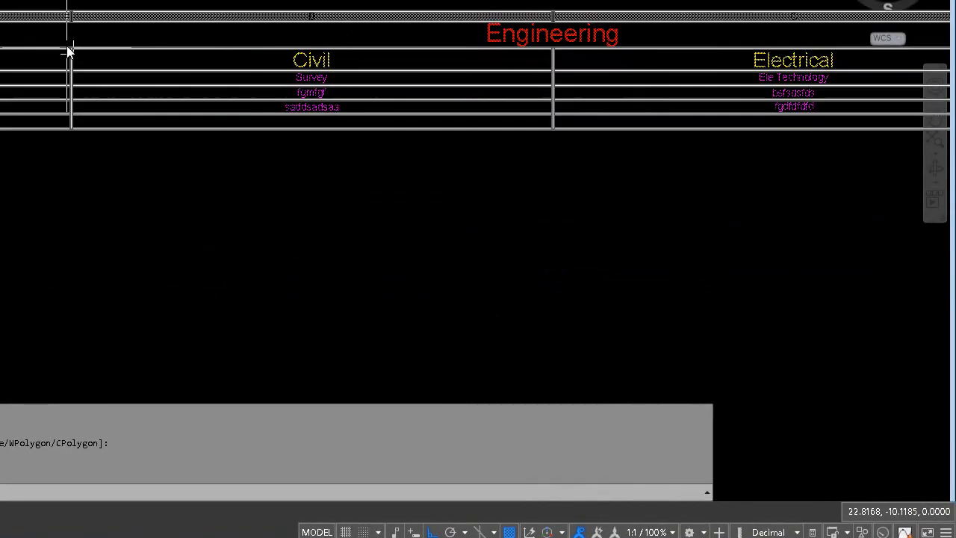
Step: Narrow the Mechanical and Civil columns of the Engineering table by moving the column borders on their right sides inward
{"action": "left_click", "coordinate": [69, 50]}
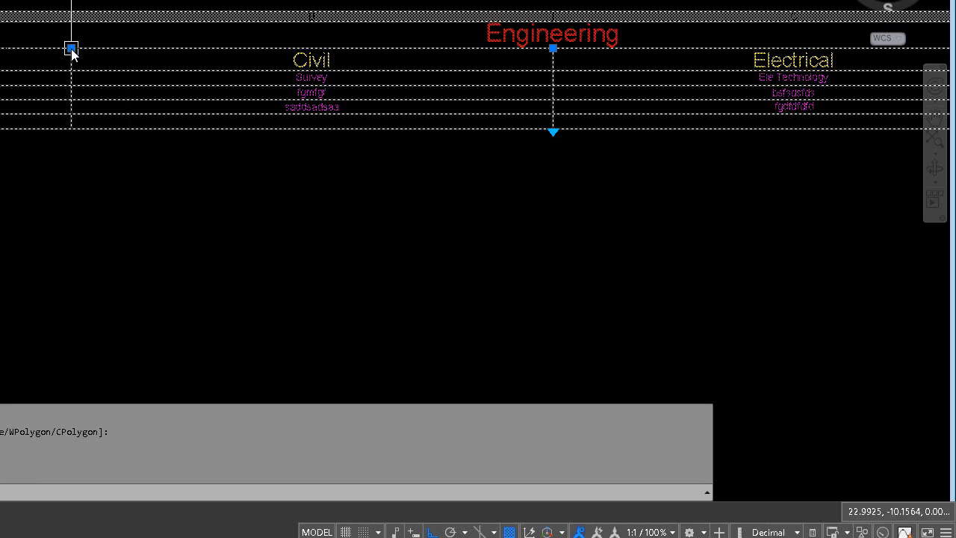
{"action": "left_click", "coordinate": [71, 49]}
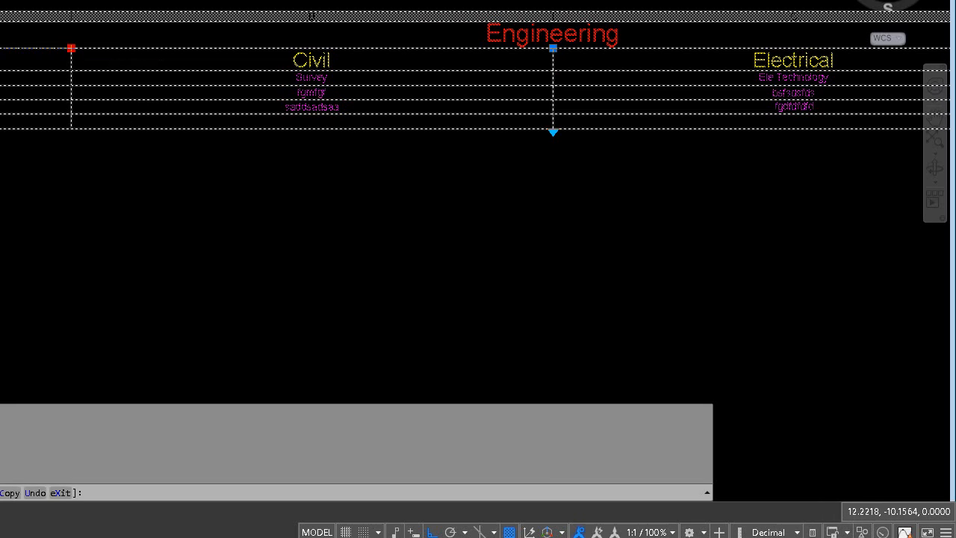
{"action": "left_click", "coordinate": [0, 48]}
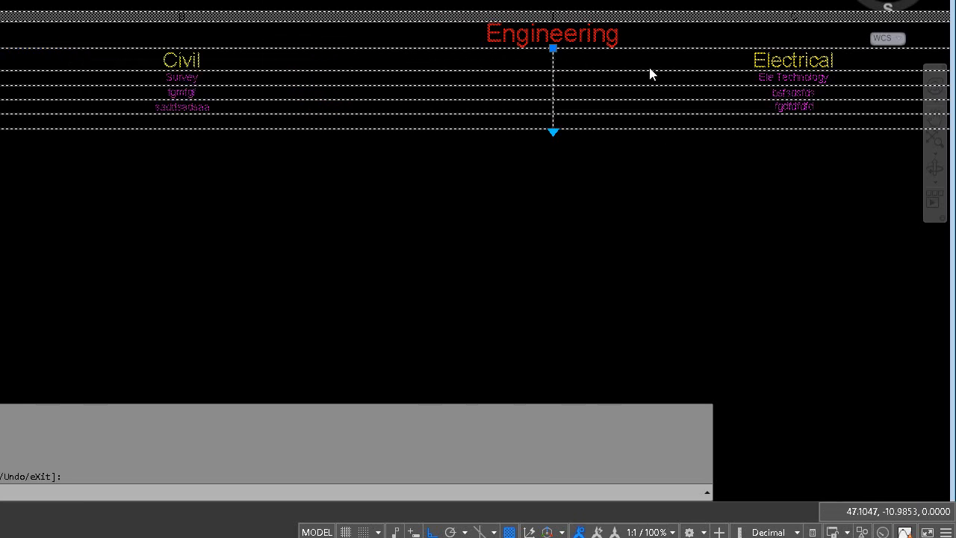
{"action": "left_click", "coordinate": [552, 49]}
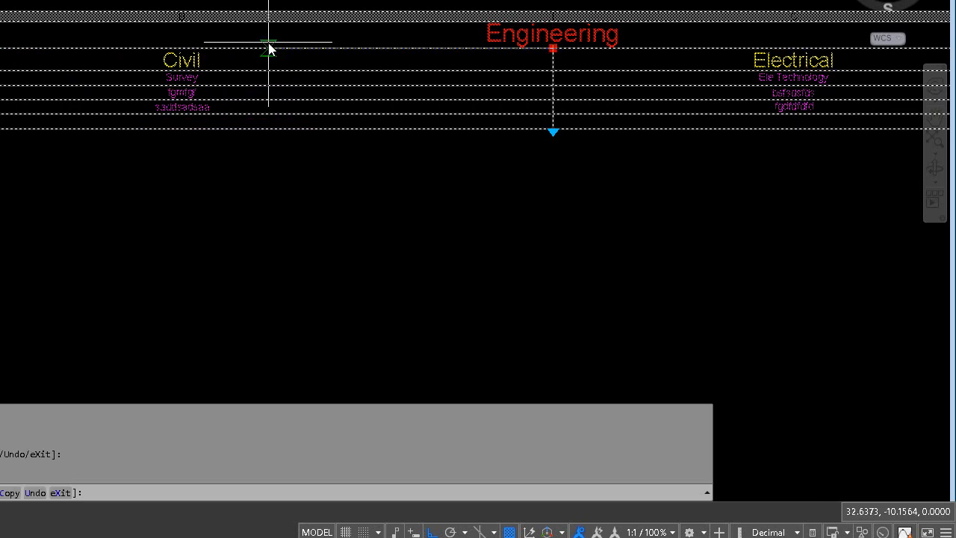
{"action": "left_click", "coordinate": [47, 80]}
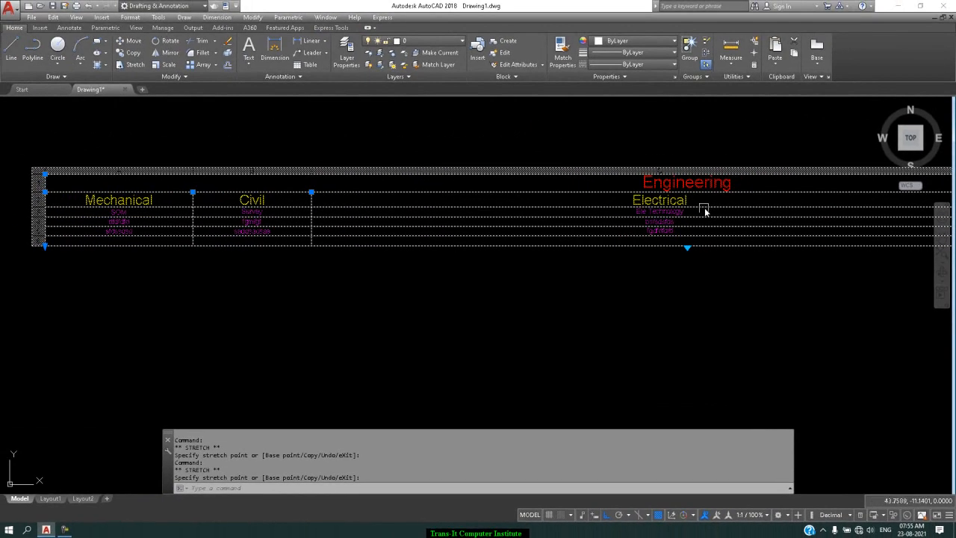
Step: Narrow the Electrical column and pull in the table's outer edge to shorten the Electronics column
{"action": "scroll", "coordinate": [704, 212], "scroll_direction": "down", "scroll_amount": 4}
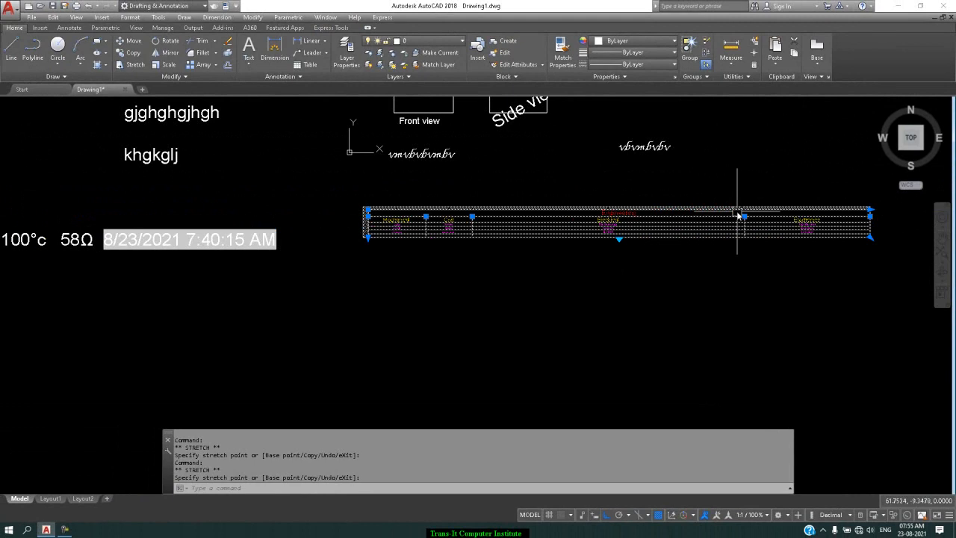
{"action": "left_click", "coordinate": [743, 216]}
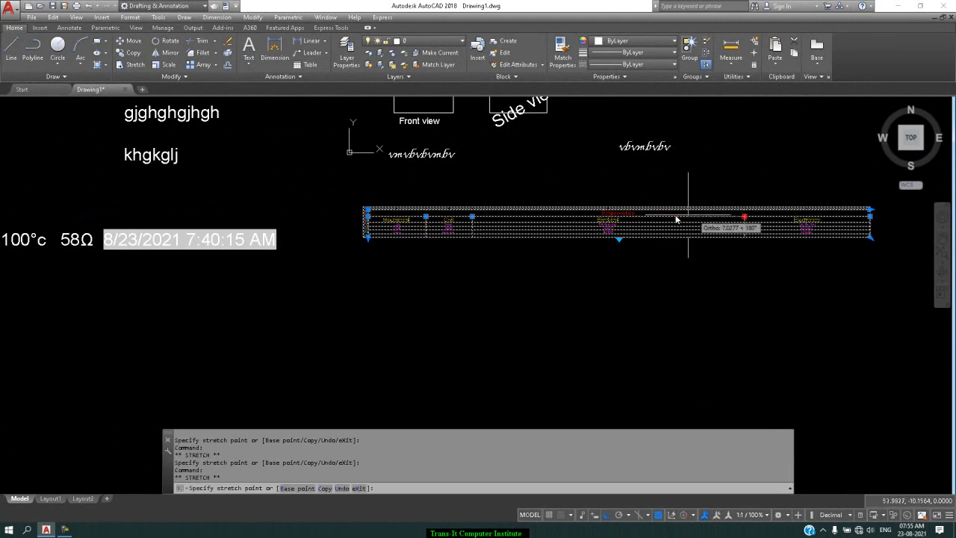
{"action": "left_click", "coordinate": [532, 216]}
{"action": "left_click", "coordinate": [871, 217]}
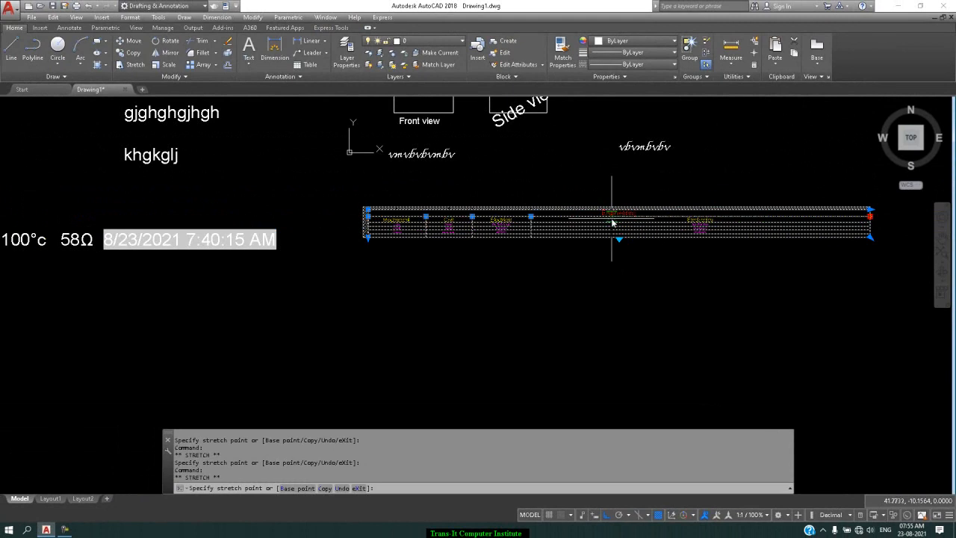
{"action": "left_click", "coordinate": [609, 217]}
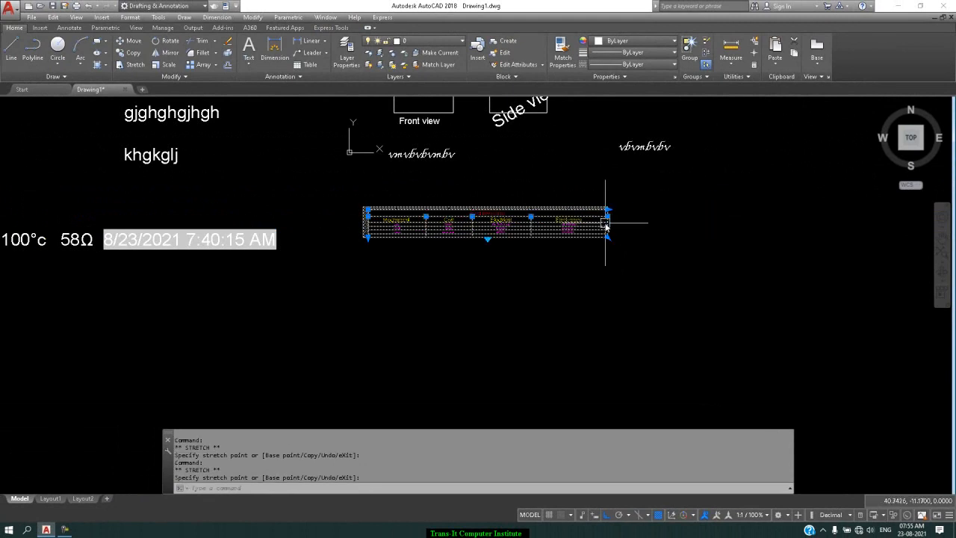
Step: Pull the table's outer edge in by about 4.5 units, and shift the Electrical–Electronics border to narrow the Electrical column further
{"action": "scroll", "coordinate": [606, 223], "scroll_direction": "up", "scroll_amount": 5}
{"action": "left_click", "coordinate": [611, 195]}
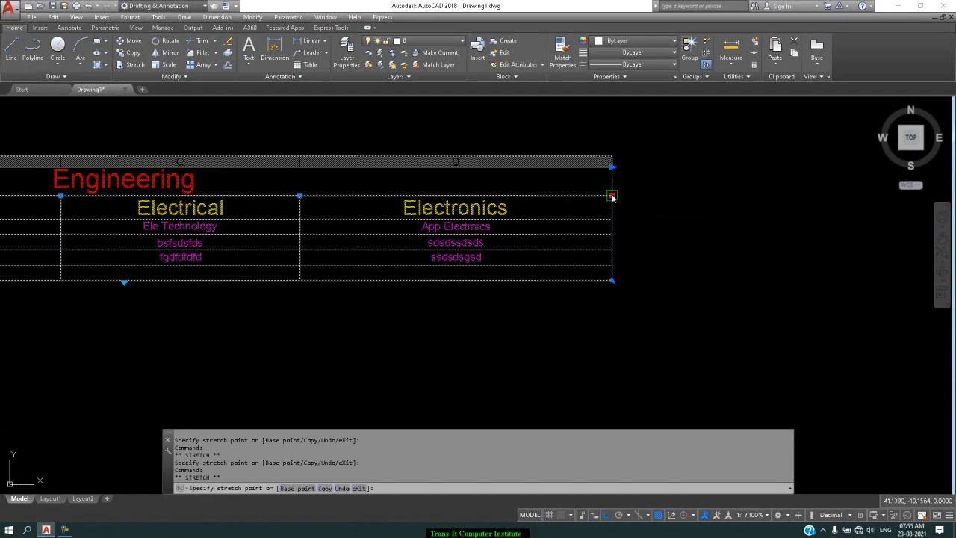
{"action": "left_click", "coordinate": [499, 196]}
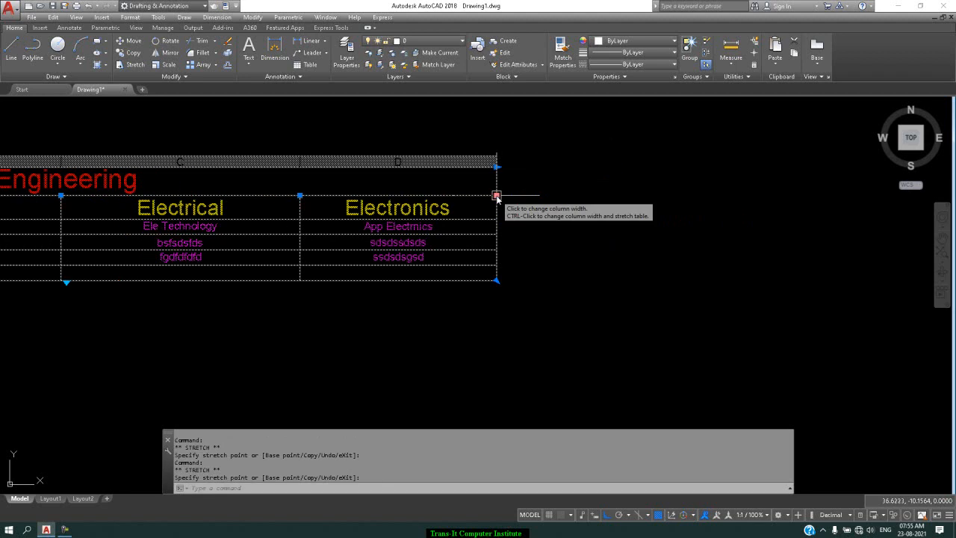
{"action": "left_click", "coordinate": [300, 196]}
{"action": "left_click", "coordinate": [200, 195]}
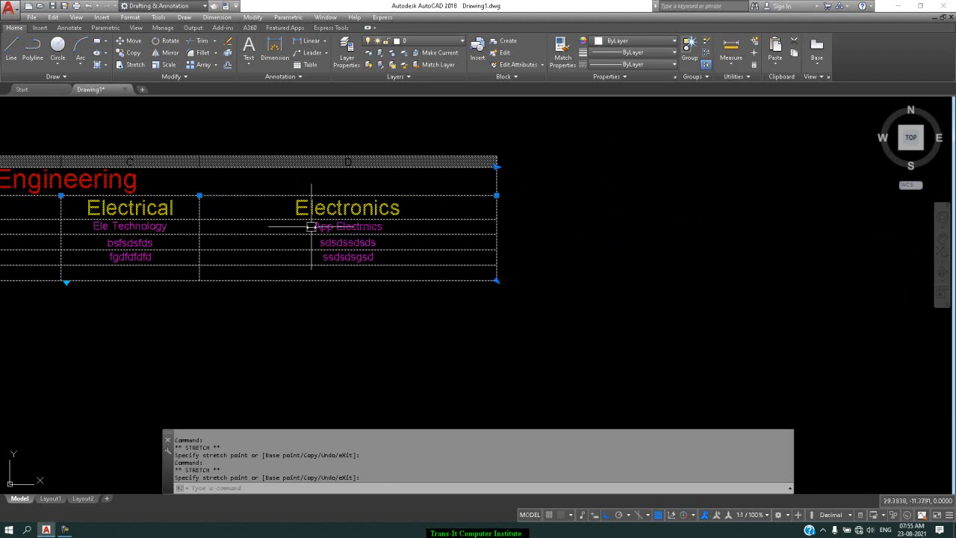
Step: Narrow the Electronics column of the Engineering table by pulling the table's outer edge inward
{"action": "scroll", "coordinate": [311, 225], "scroll_direction": "down", "scroll_amount": 2}
{"action": "left_click", "coordinate": [434, 208]}
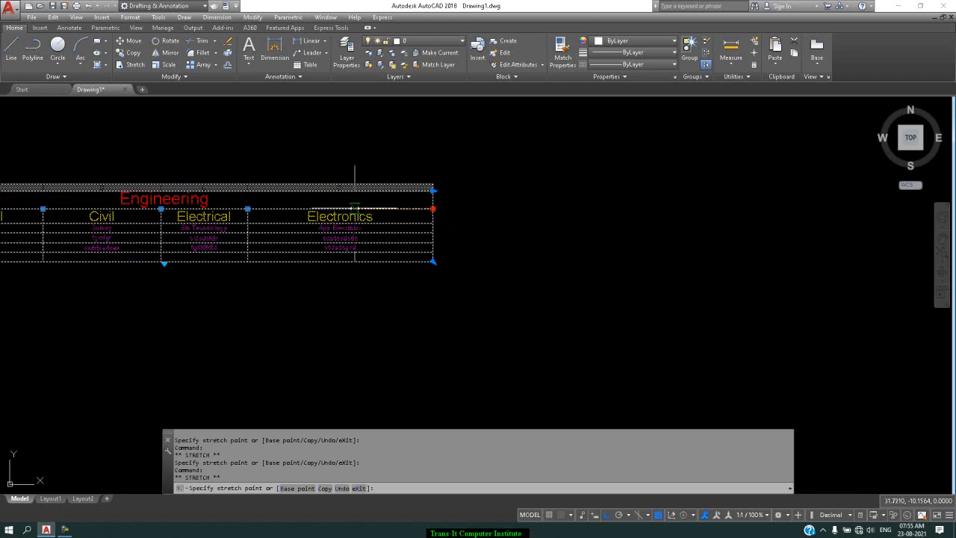
{"action": "left_click", "coordinate": [345, 208]}
Step: Narrow the Mechanical and Civil columns further by moving the Mechanical–Civil and Civil–Electrical borders inward
{"action": "scroll", "coordinate": [451, 209], "scroll_direction": "down", "scroll_amount": 6}
{"action": "scroll", "coordinate": [363, 201], "scroll_direction": "up", "scroll_amount": 8}
{"action": "left_click", "coordinate": [305, 253]}
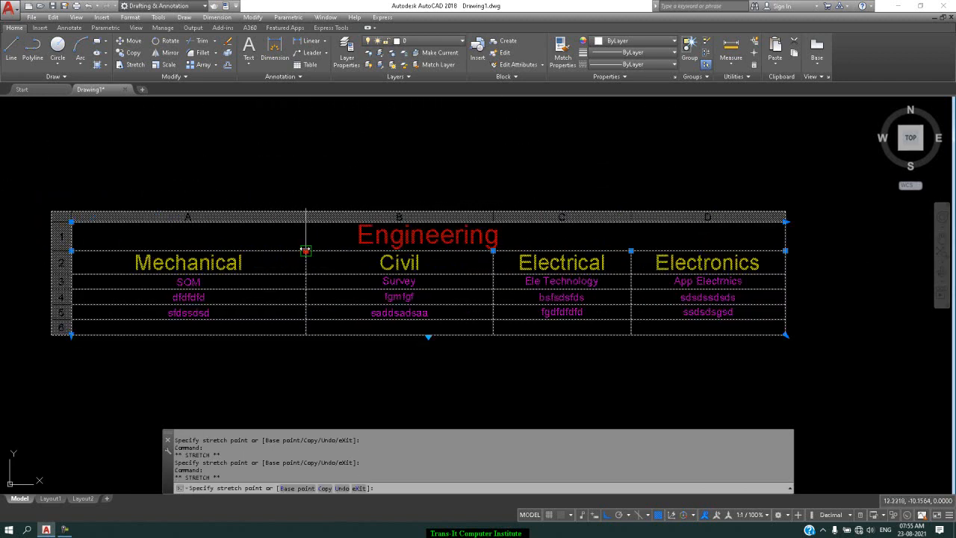
{"action": "left_click", "coordinate": [218, 251]}
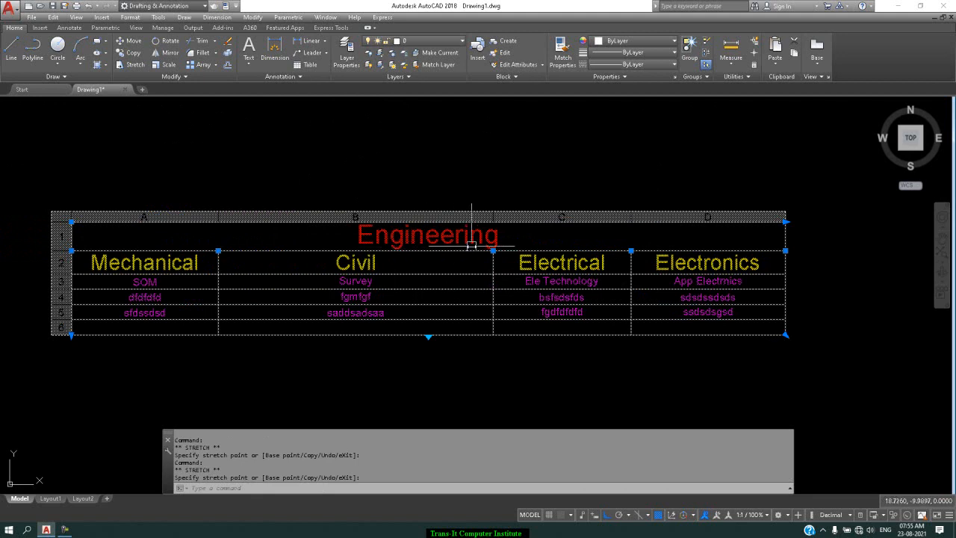
{"action": "left_click", "coordinate": [493, 251]}
{"action": "left_click", "coordinate": [383, 251]}
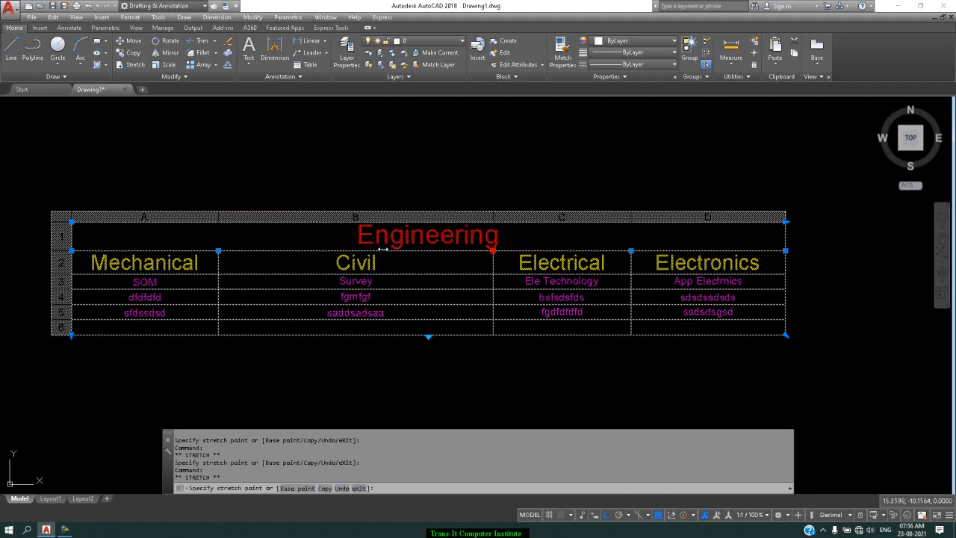
Step: Narrow the Electrical column slightly, pull the table's outer edge in beside the Electronics column, and deselect the table
{"action": "left_click", "coordinate": [631, 251]}
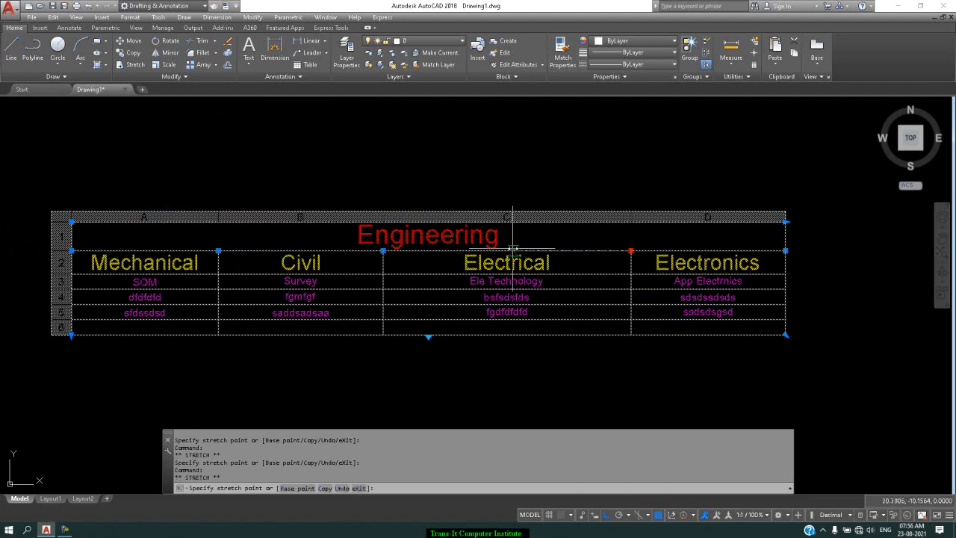
{"action": "left_click", "coordinate": [511, 251]}
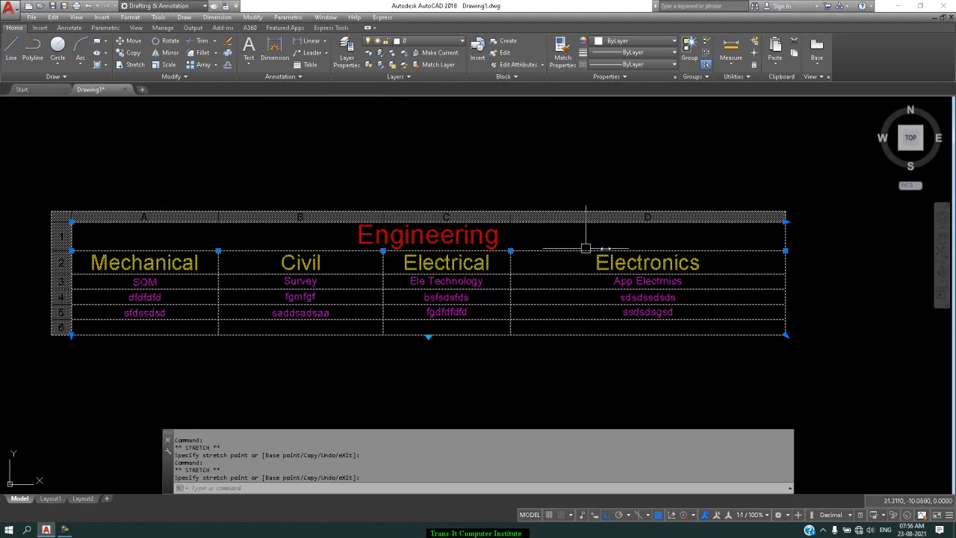
{"action": "left_click", "coordinate": [784, 250]}
{"action": "left_click", "coordinate": [657, 251]}
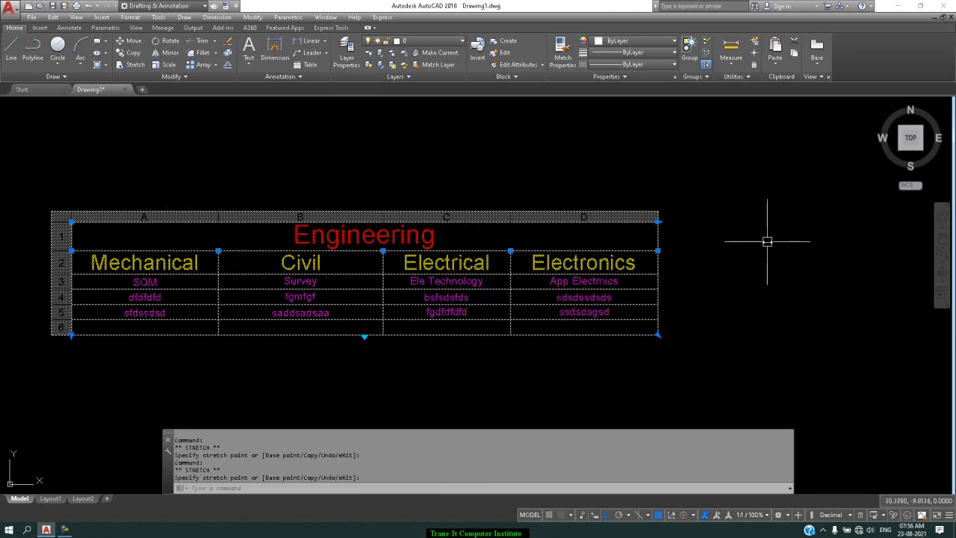
{"action": "key", "text": "Escape"}
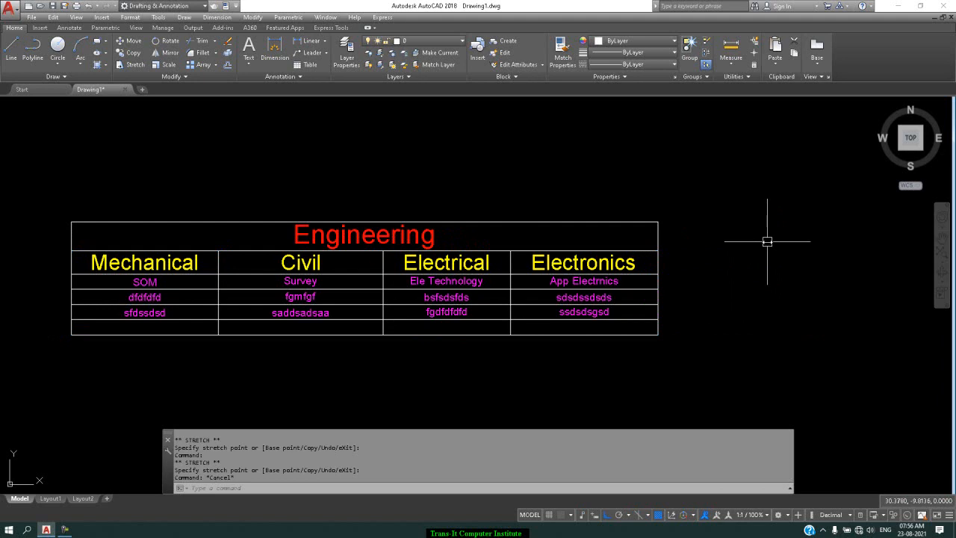
{"action": "left_click", "coordinate": [465, 296]}
{"action": "scroll", "coordinate": [471, 224], "scroll_direction": "down", "scroll_amount": 2}
{"action": "scroll", "coordinate": [456, 277], "scroll_direction": "up", "scroll_amount": 4}
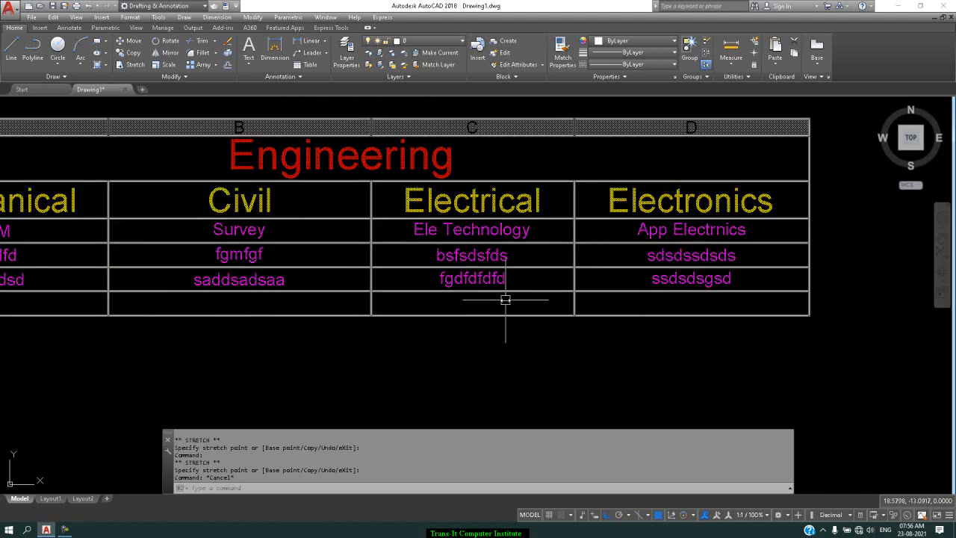
{"action": "left_click", "coordinate": [507, 299]}
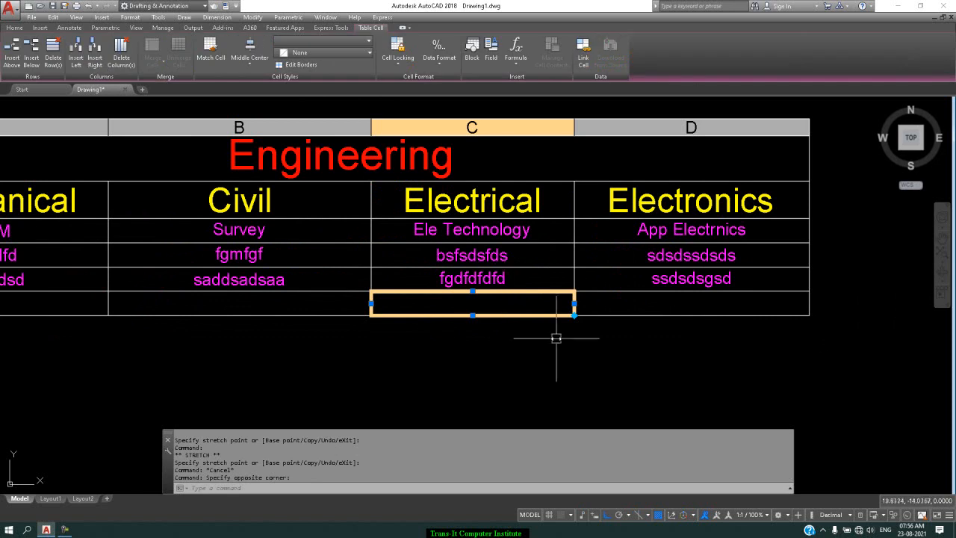
{"action": "left_click", "coordinate": [569, 366]}
{"action": "left_click", "coordinate": [549, 387]}
Step: Scale the whole Engineering table by a factor of 3, using its upper-left corner as the base point
{"action": "scroll", "coordinate": [549, 378], "scroll_direction": "down", "scroll_amount": 6}
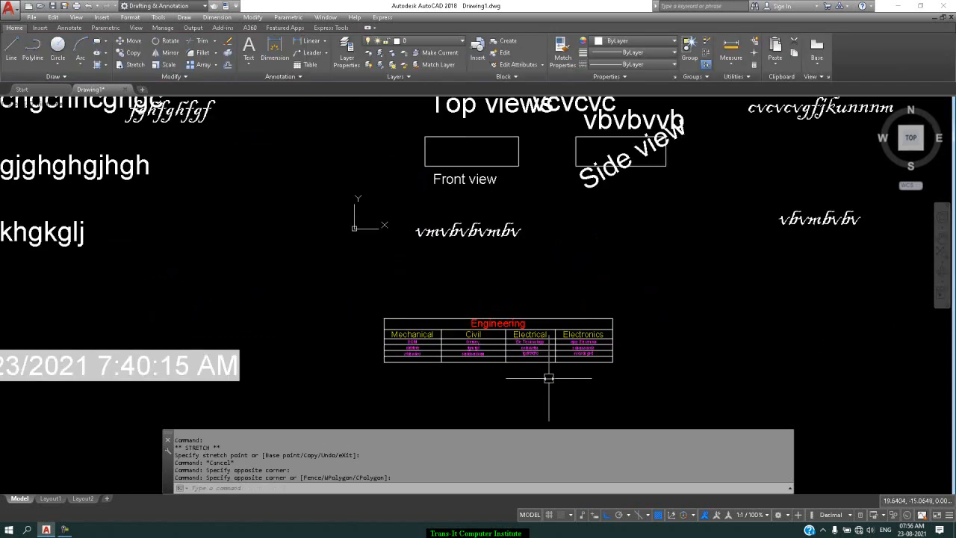
{"action": "scroll", "coordinate": [605, 292], "scroll_direction": "down", "scroll_amount": 1}
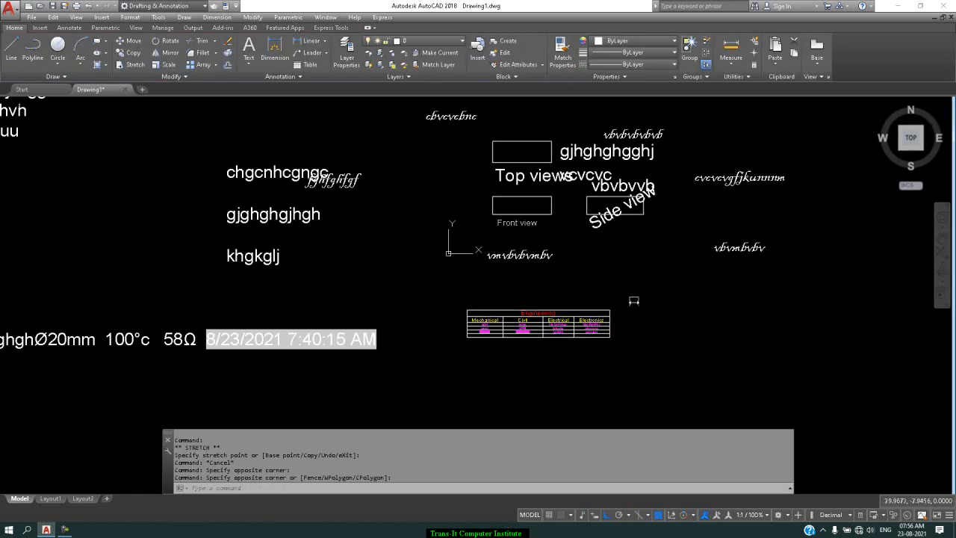
{"action": "type", "text": "sc"}
{"action": "key", "text": "Return"}
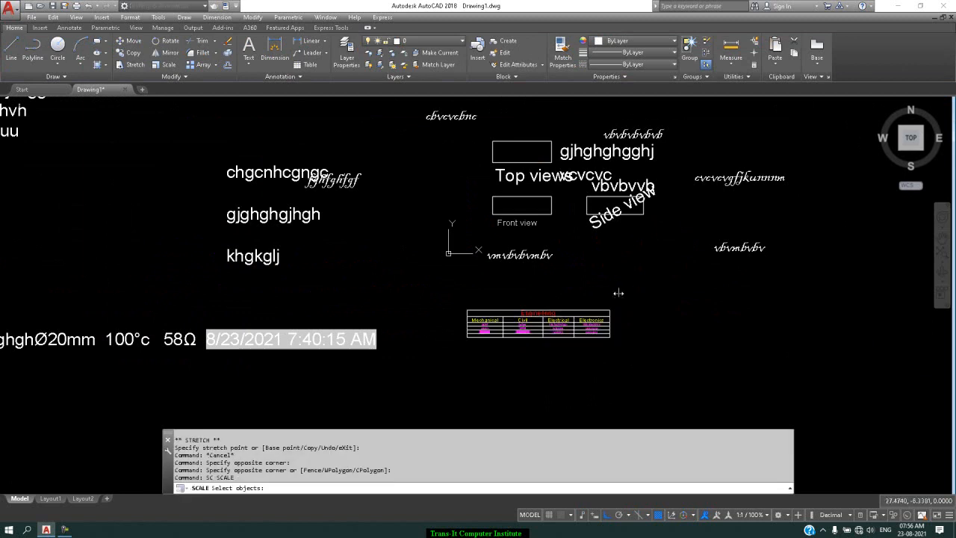
{"action": "left_click", "coordinate": [637, 283]}
{"action": "left_click", "coordinate": [456, 358]}
{"action": "key", "text": "Return"}
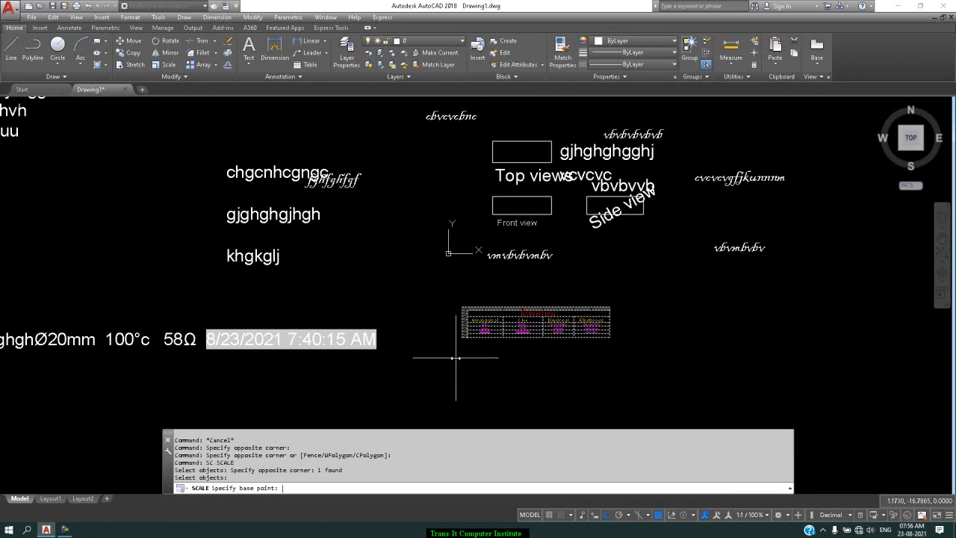
{"action": "left_click", "coordinate": [460, 301]}
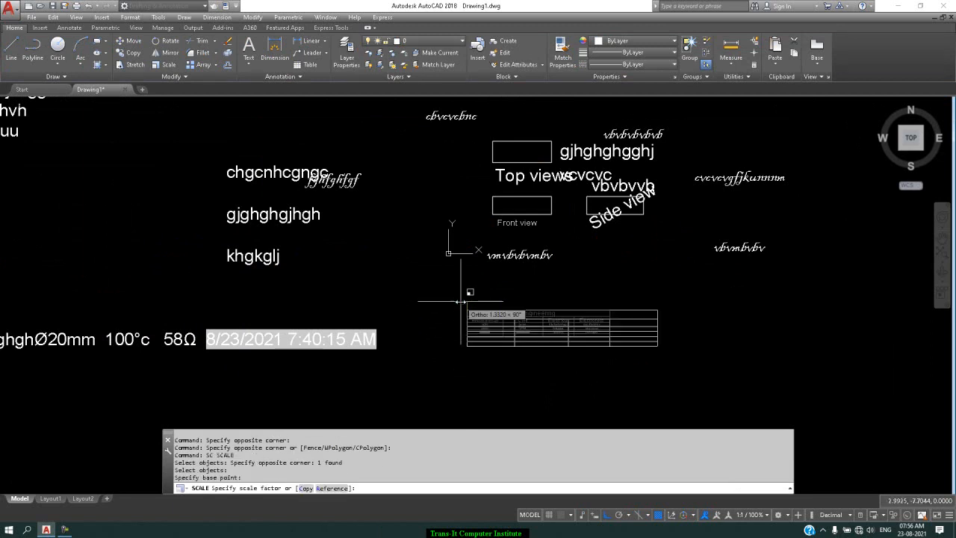
{"action": "key", "text": "Return"}
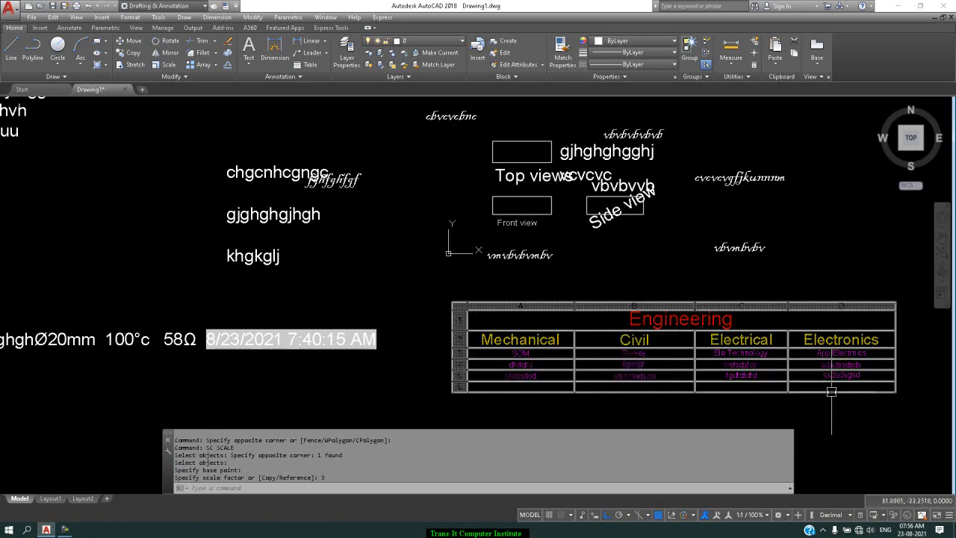
Step: Select the empty cell in the last row of the enlarged table's Mechanical column
{"action": "scroll", "coordinate": [831, 392], "scroll_direction": "up", "scroll_amount": 2}
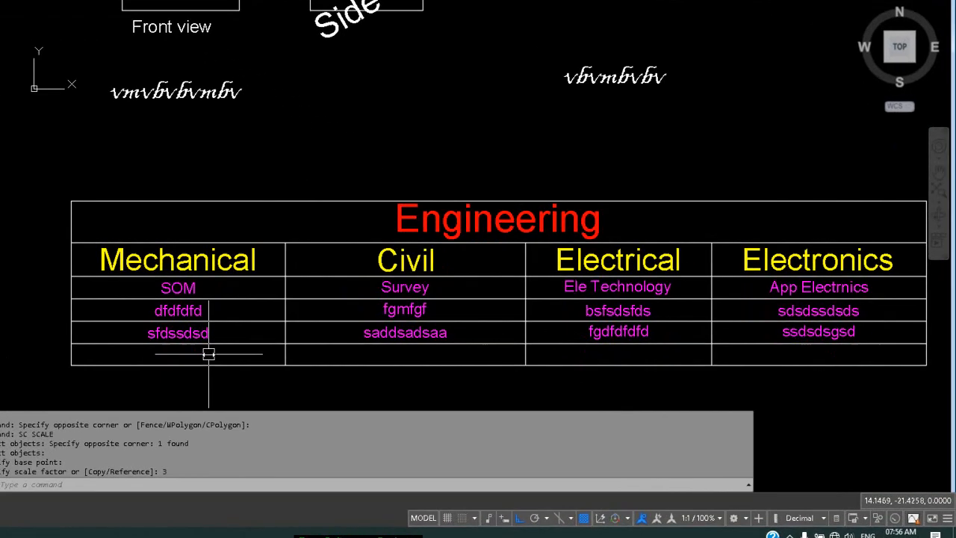
{"action": "left_click", "coordinate": [357, 383]}
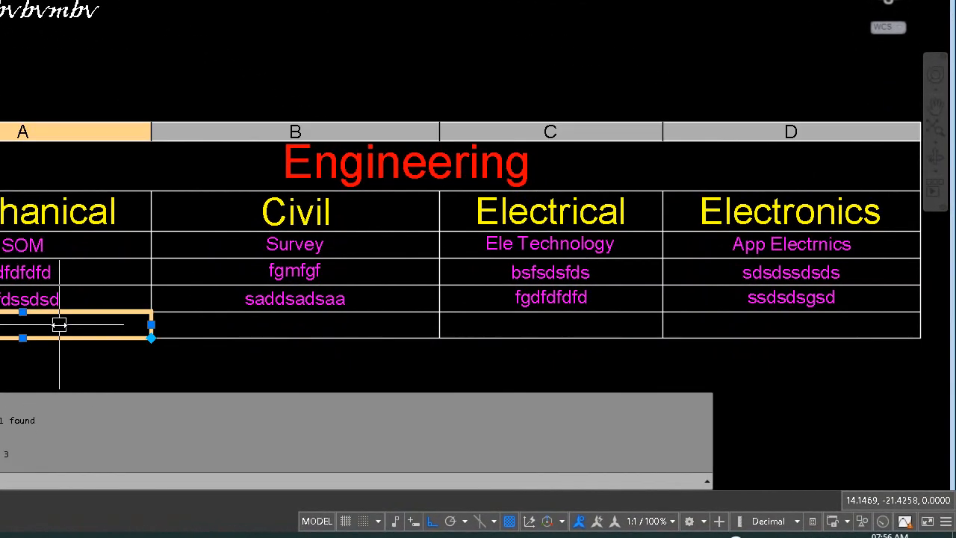